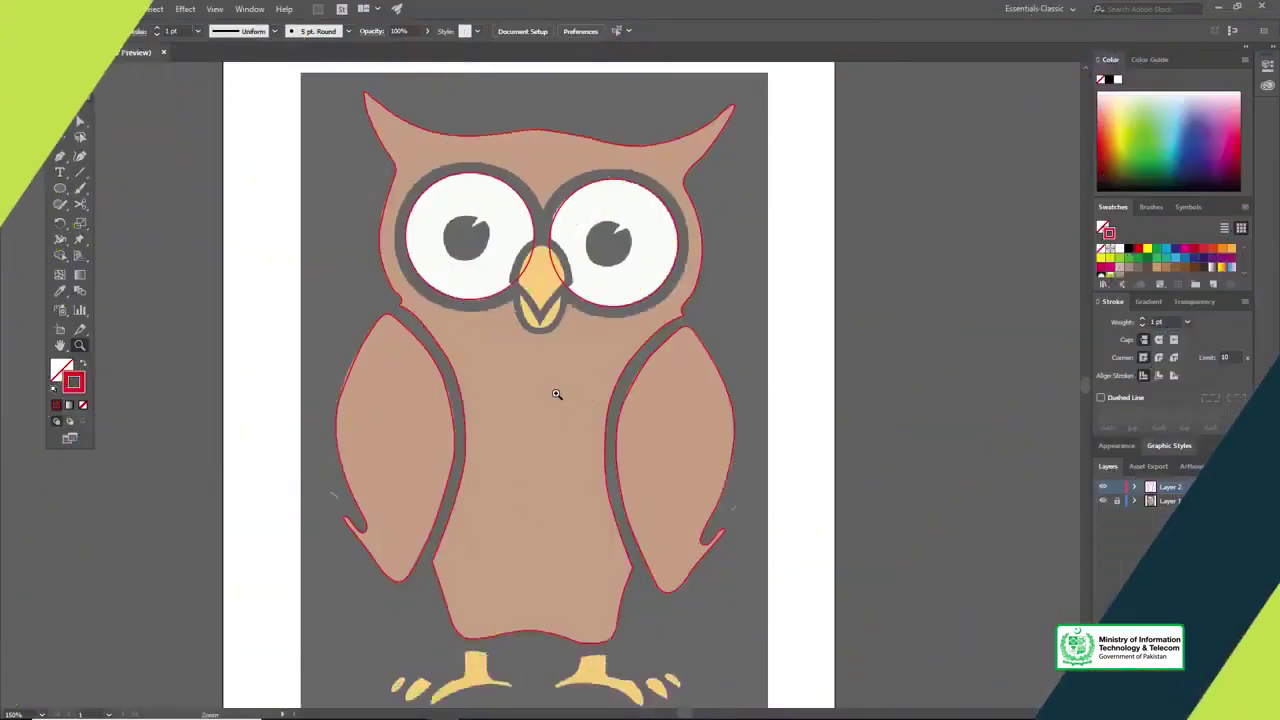
# Step: Move the right eye circle to the right and the left eye circle to the left
pyautogui.moveTo(544, 352); pyautogui.dragTo(518, 374)
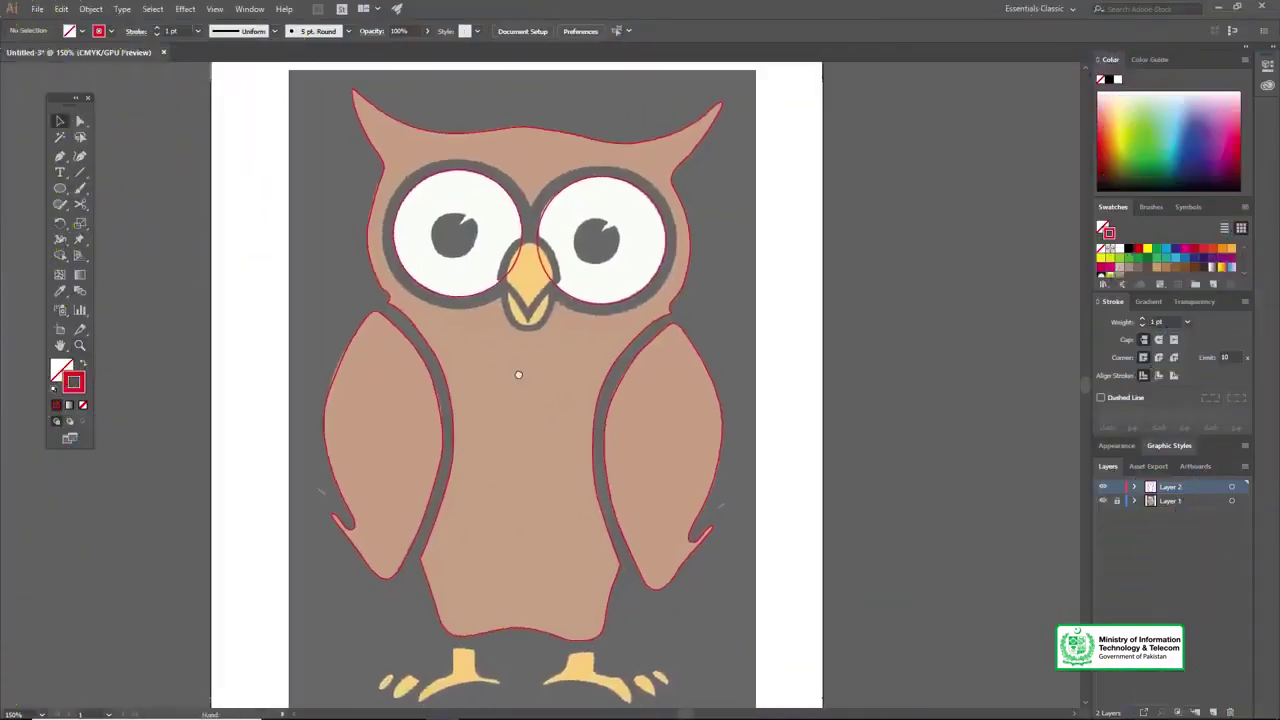
pyautogui.click(528, 378)
pyautogui.press('v')
pyautogui.scroll(3, 500, 350)
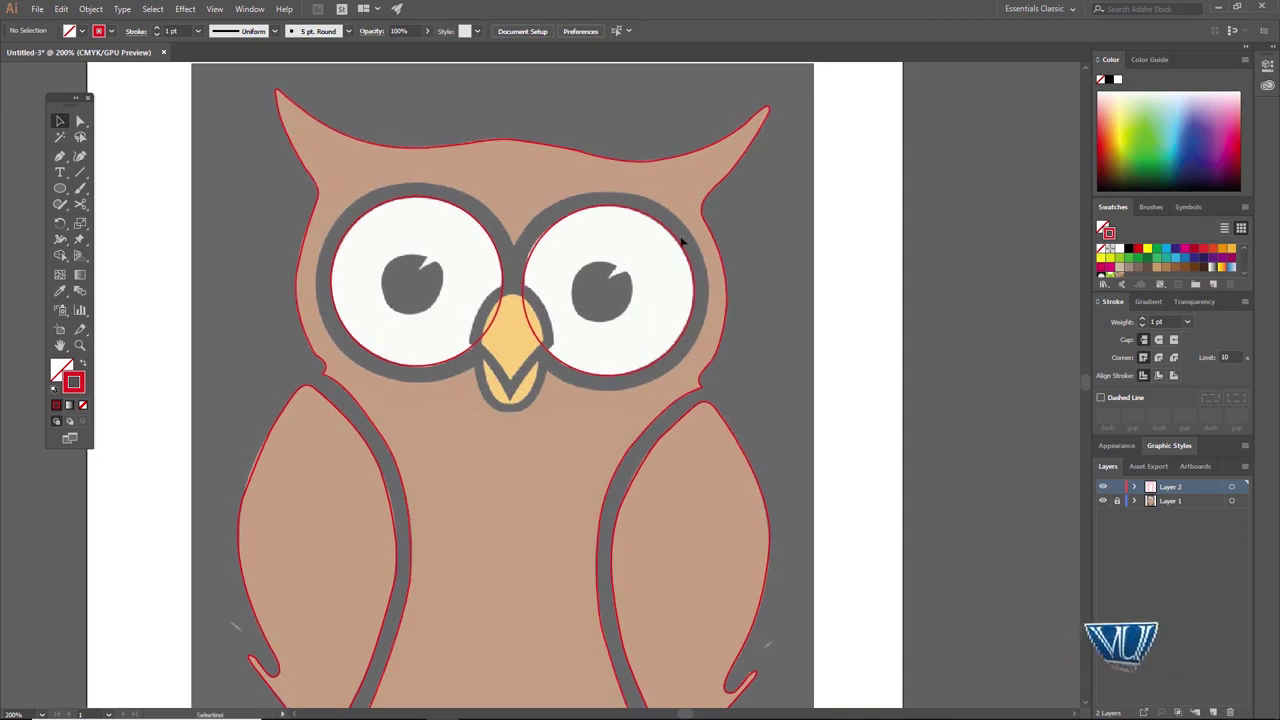
pyautogui.moveTo(546, 399)
pyautogui.mouseDown()
pyautogui.moveTo(531, 297)
pyautogui.moveTo(541, 384)
pyautogui.mouseUp()
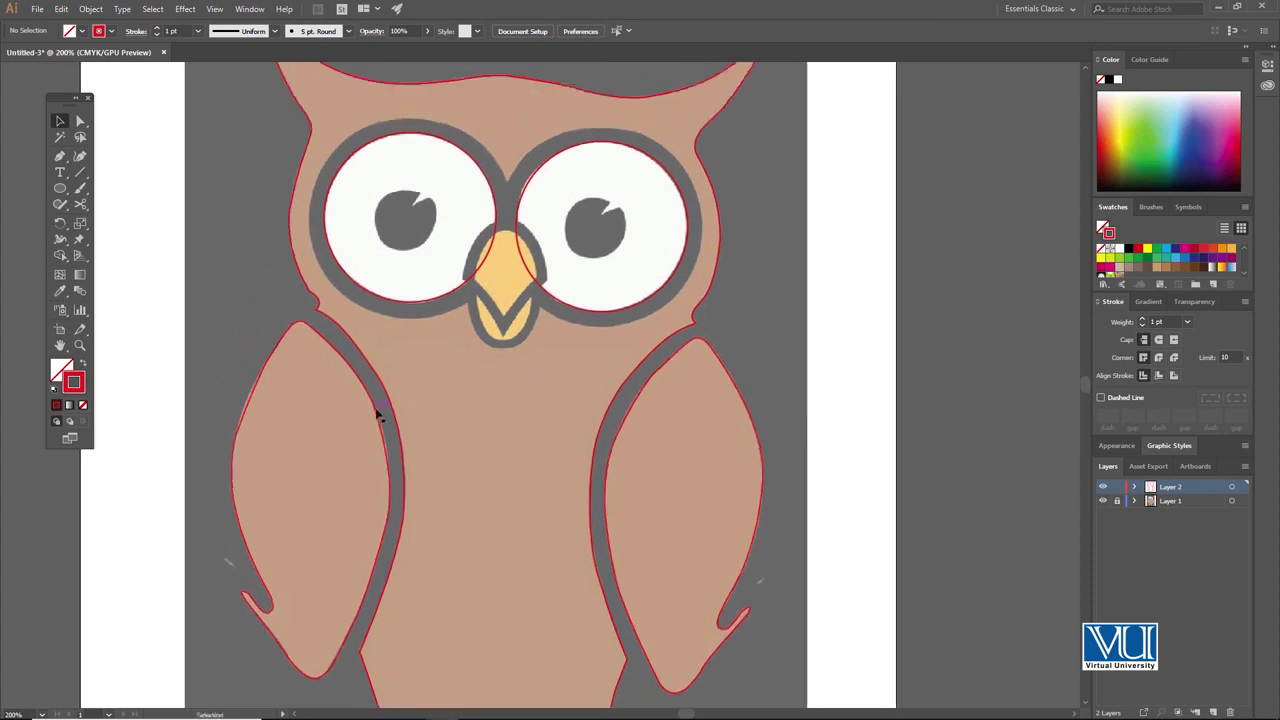
pyautogui.scroll(2, 440, 356)
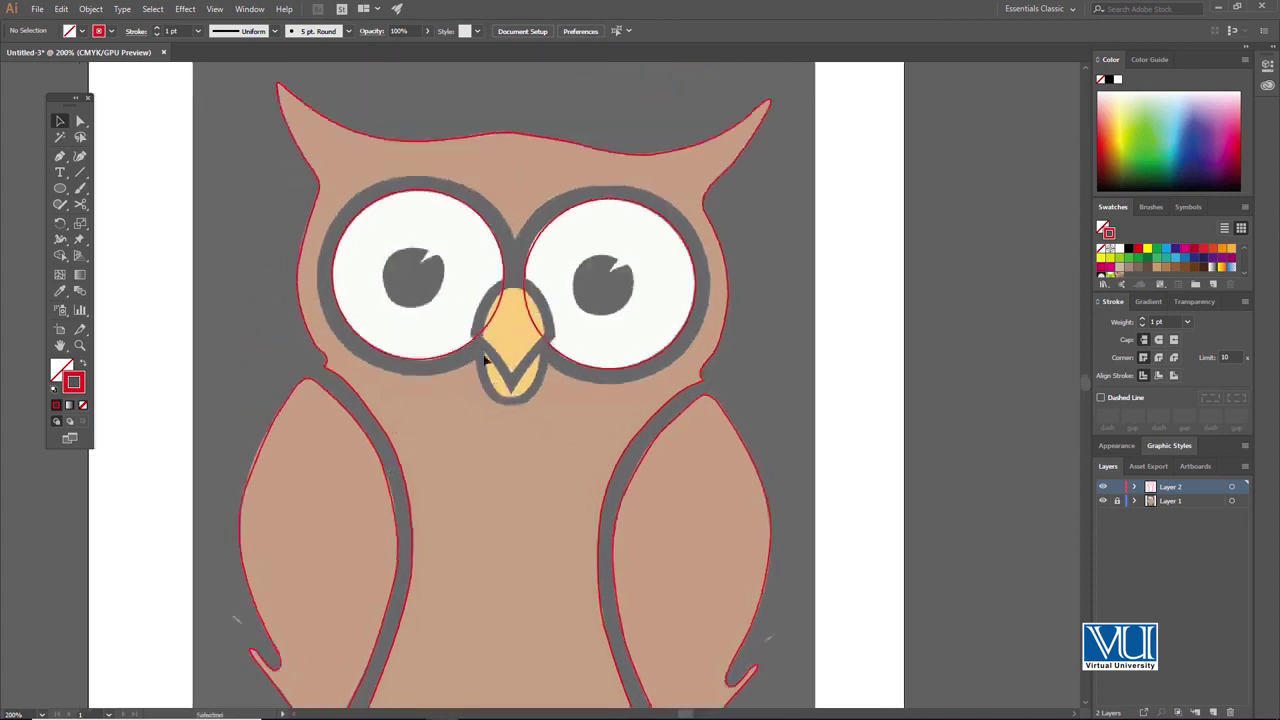
pyautogui.click(508, 350)
pyautogui.click(532, 383)
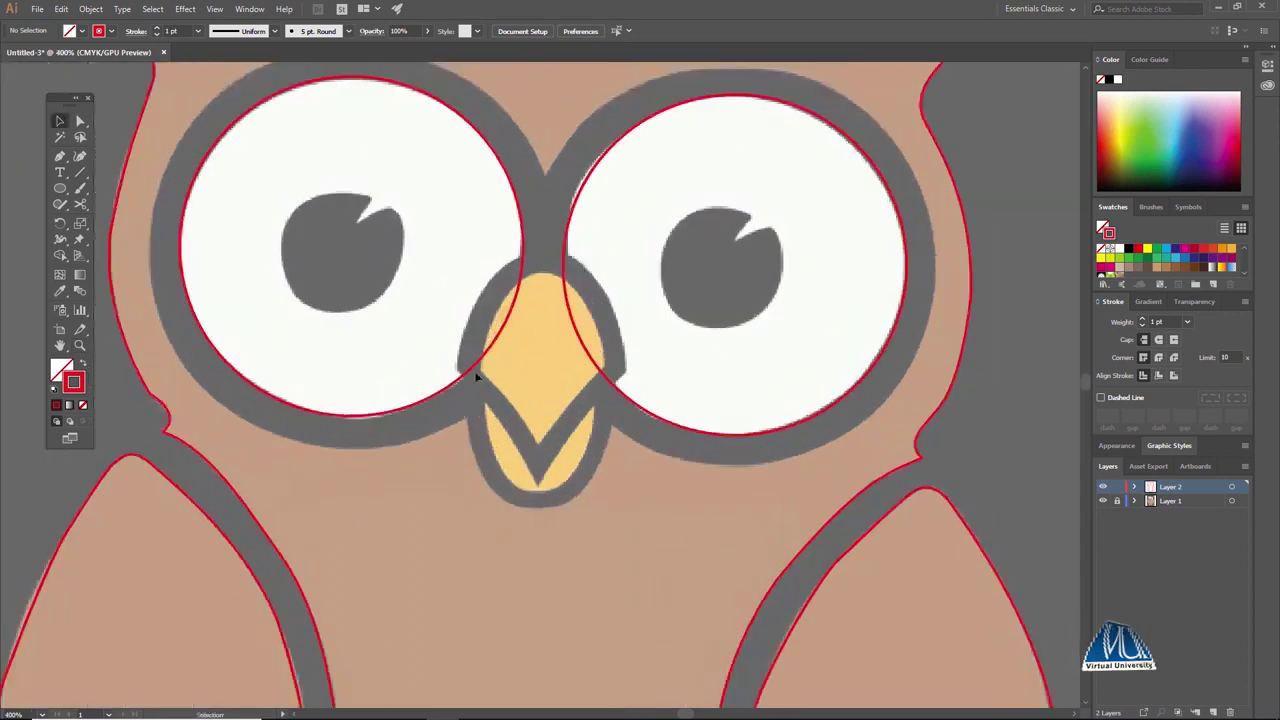
pyautogui.press('p')
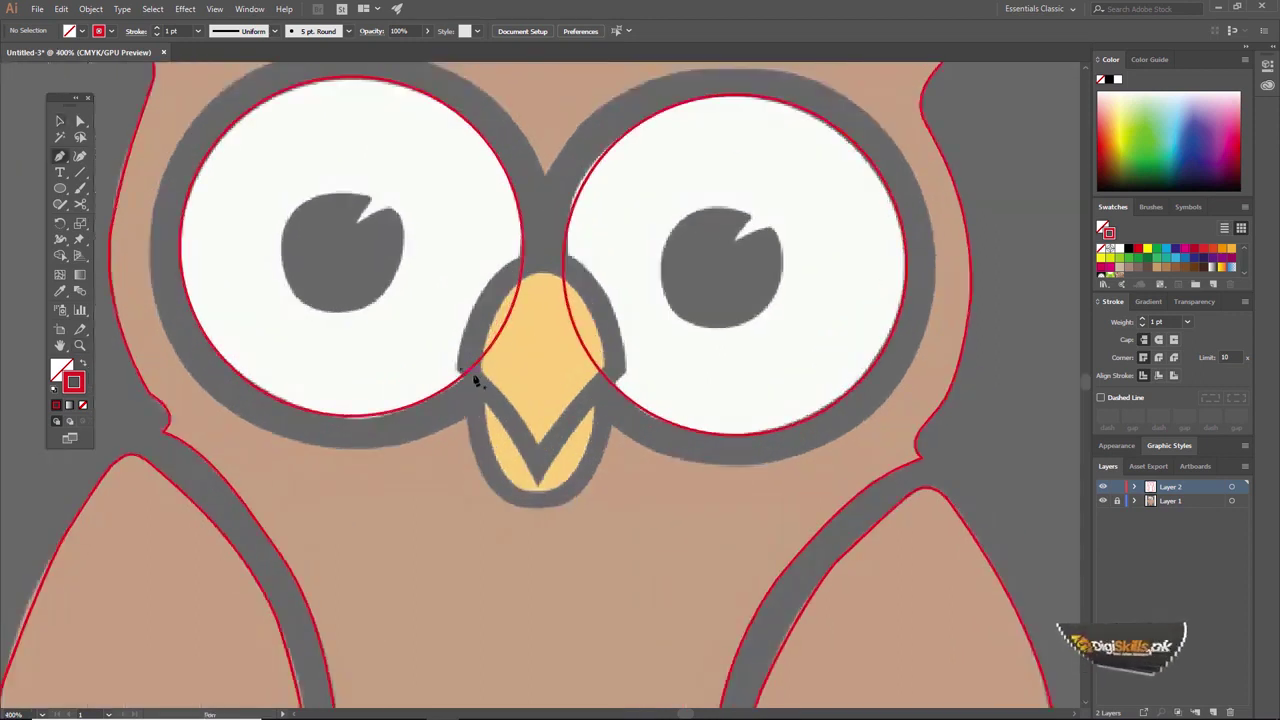
pyautogui.keyDown('ctrl'); pyautogui.keyDown('alt'); pyautogui.click(528, 357); pyautogui.keyUp('alt'); pyautogui.keyUp('ctrl')
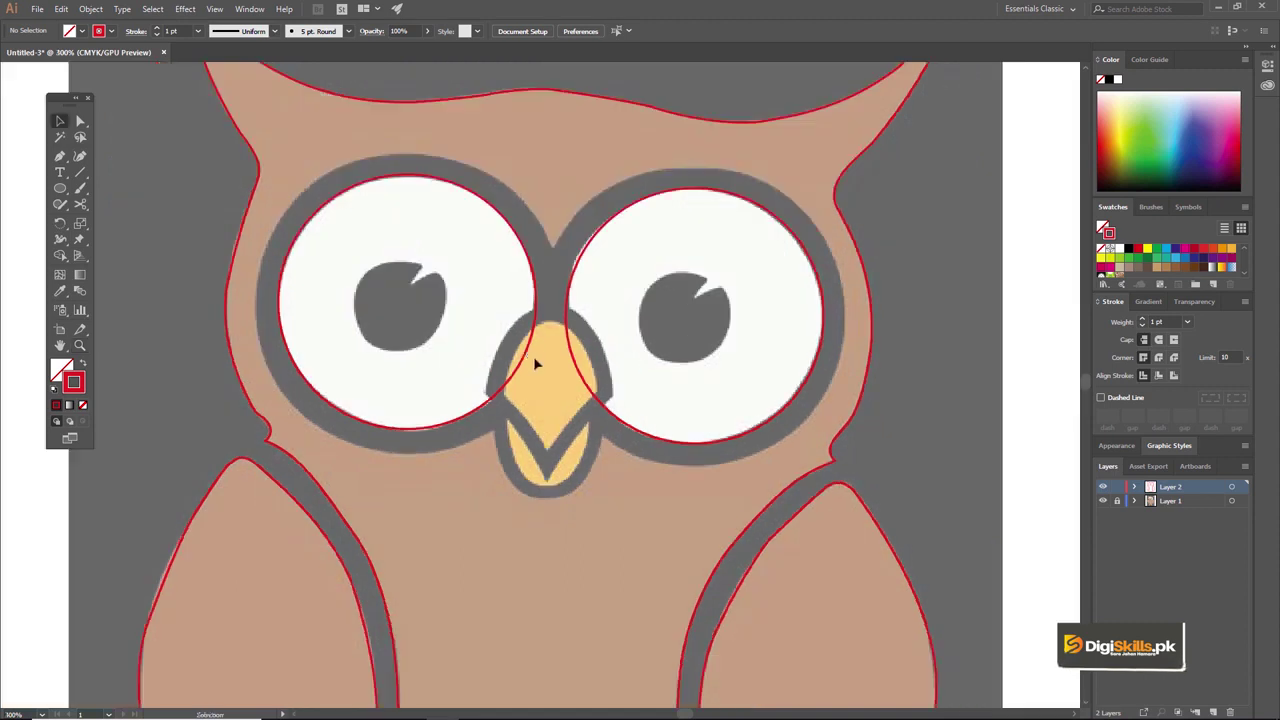
pyautogui.click(569, 330)
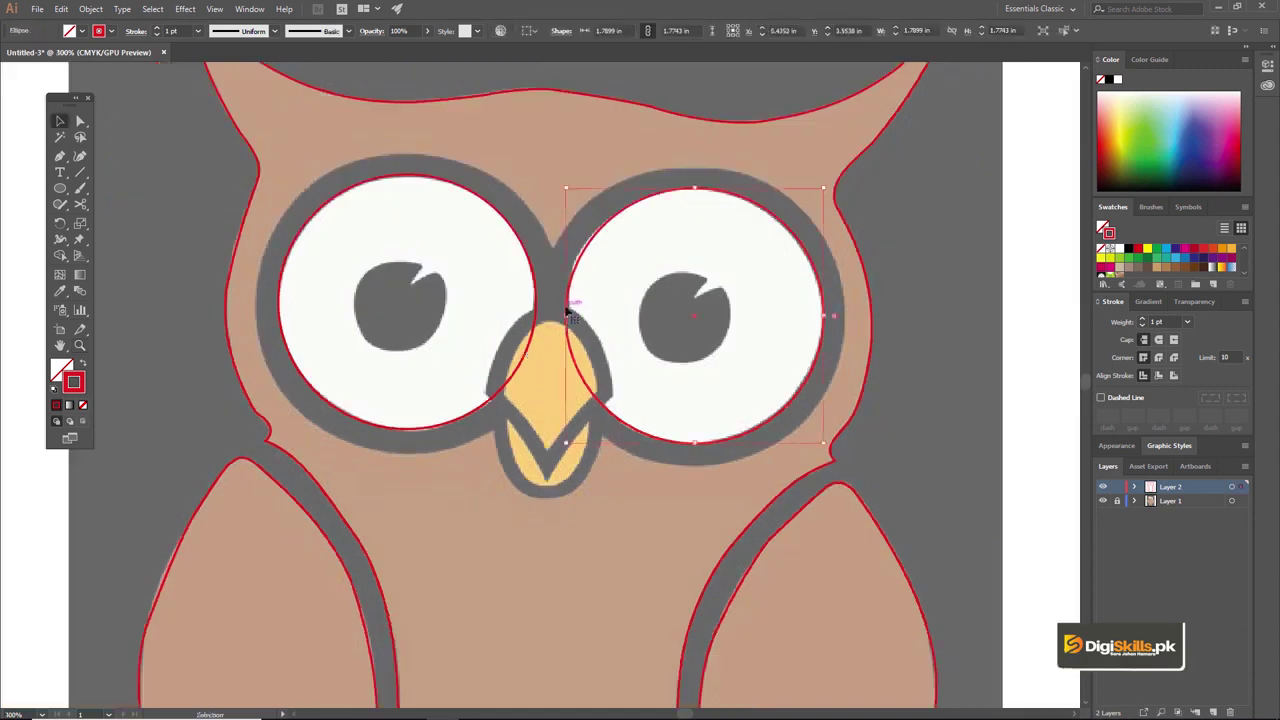
pyautogui.moveTo(569, 305); pyautogui.dragTo(633, 305)
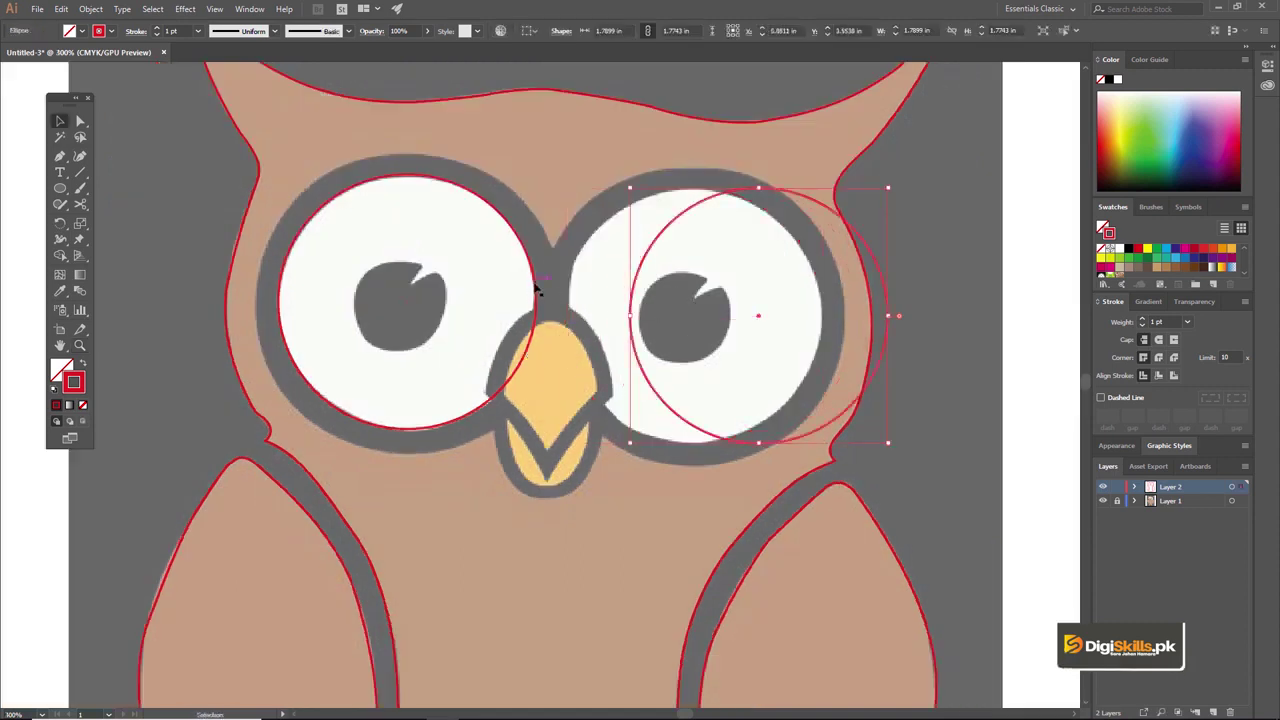
pyautogui.moveTo(537, 290); pyautogui.dragTo(490, 291)
# Step: Start a new Pen path with a first point at the beak's left corner
pyautogui.keyDown('ctrl'); pyautogui.click(535, 403); pyautogui.keyUp('ctrl')
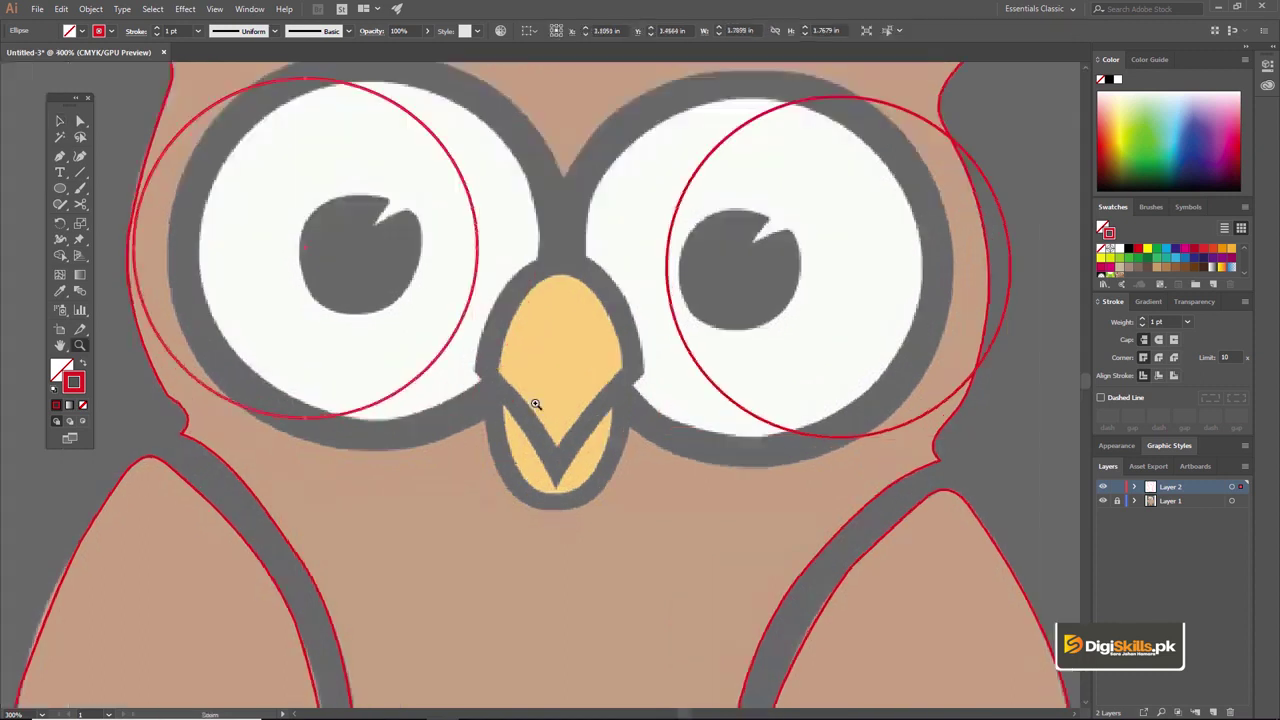
pyautogui.click(535, 403)
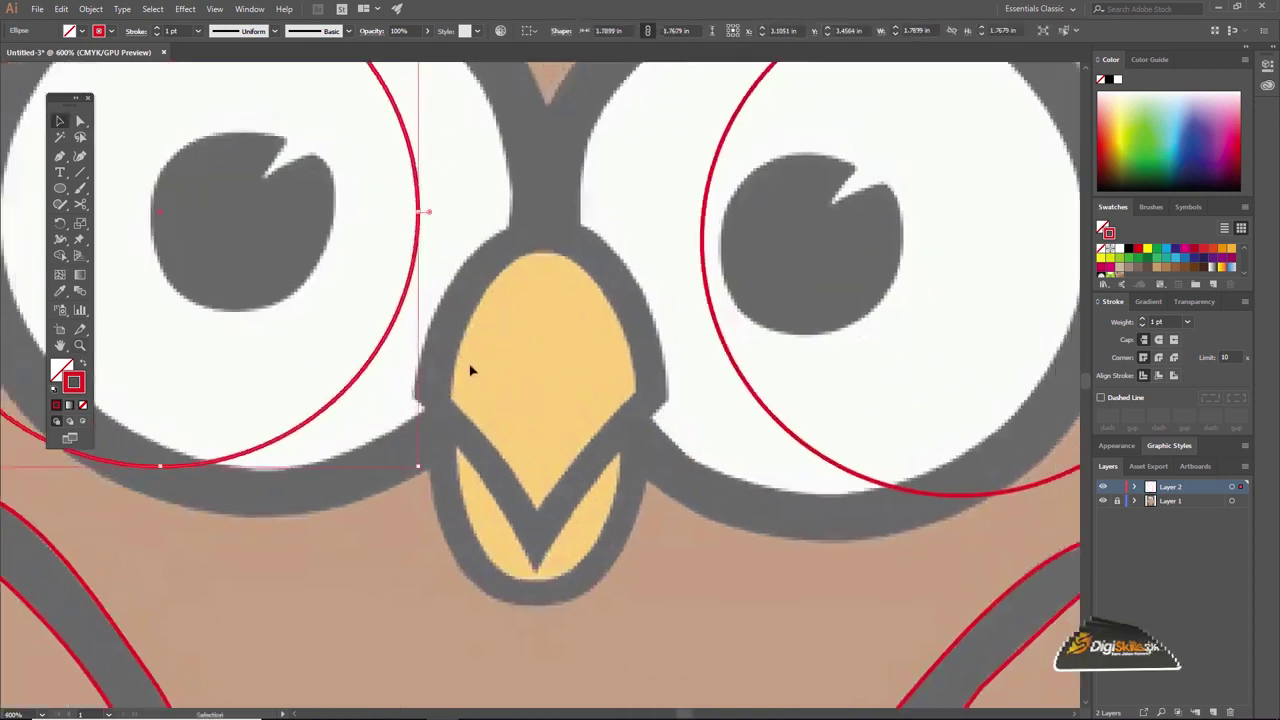
pyautogui.press('p')
pyautogui.click(420, 403)
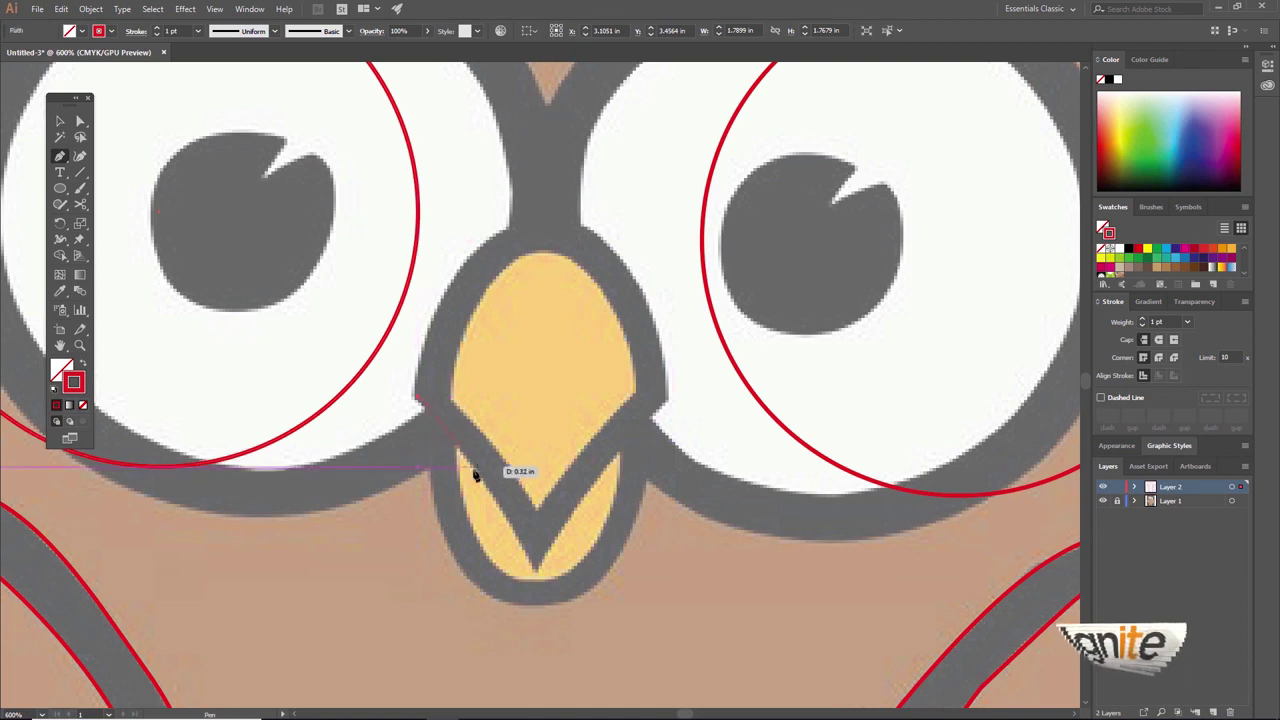
# Step: Close the beak outline through its lower tip and a curved right corner with a rounded top
pyautogui.click(537, 577)
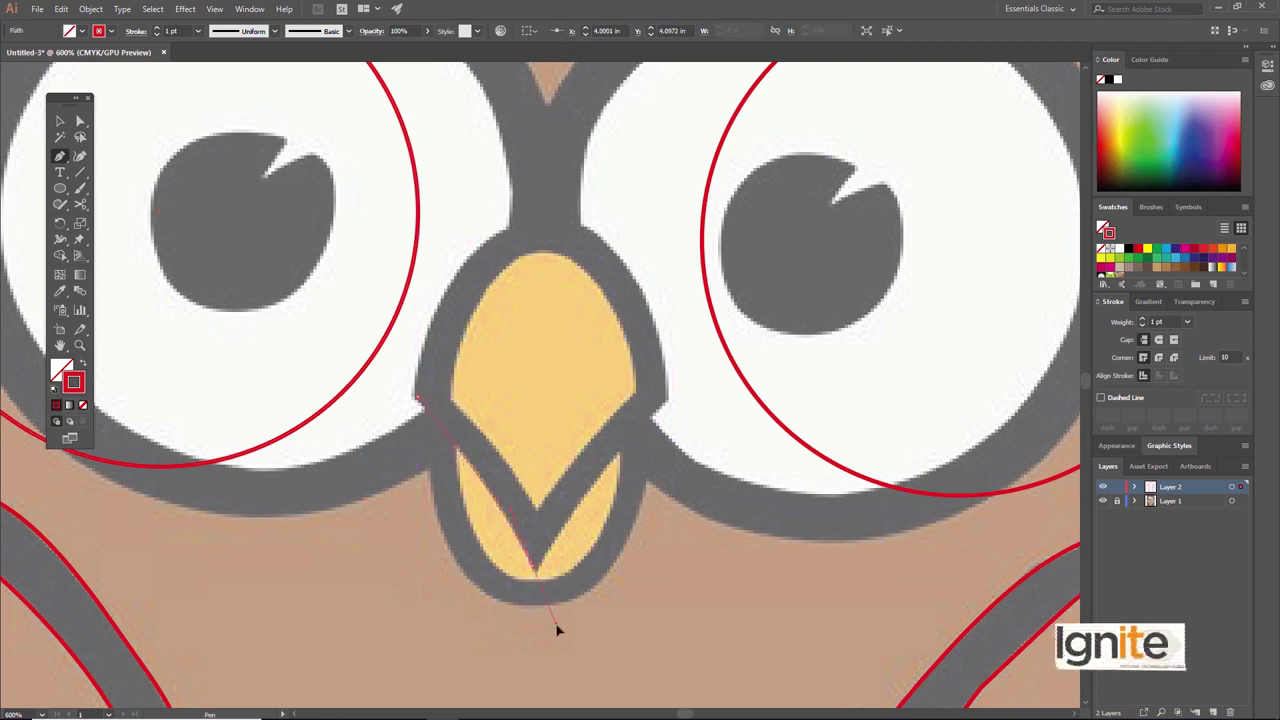
pyautogui.click(540, 570)
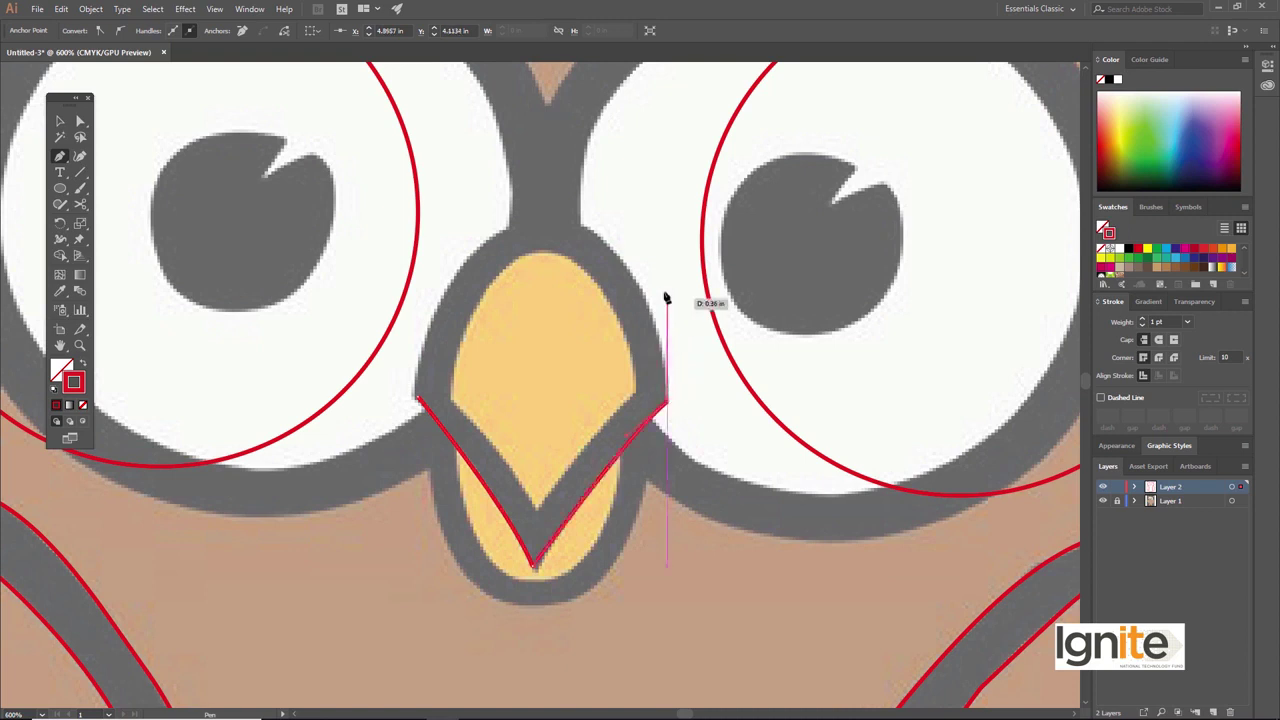
pyautogui.moveTo(624, 262)
pyautogui.mouseDown()
pyautogui.moveTo(578, 214)
pyautogui.moveTo(563, 228)
pyautogui.mouseUp()
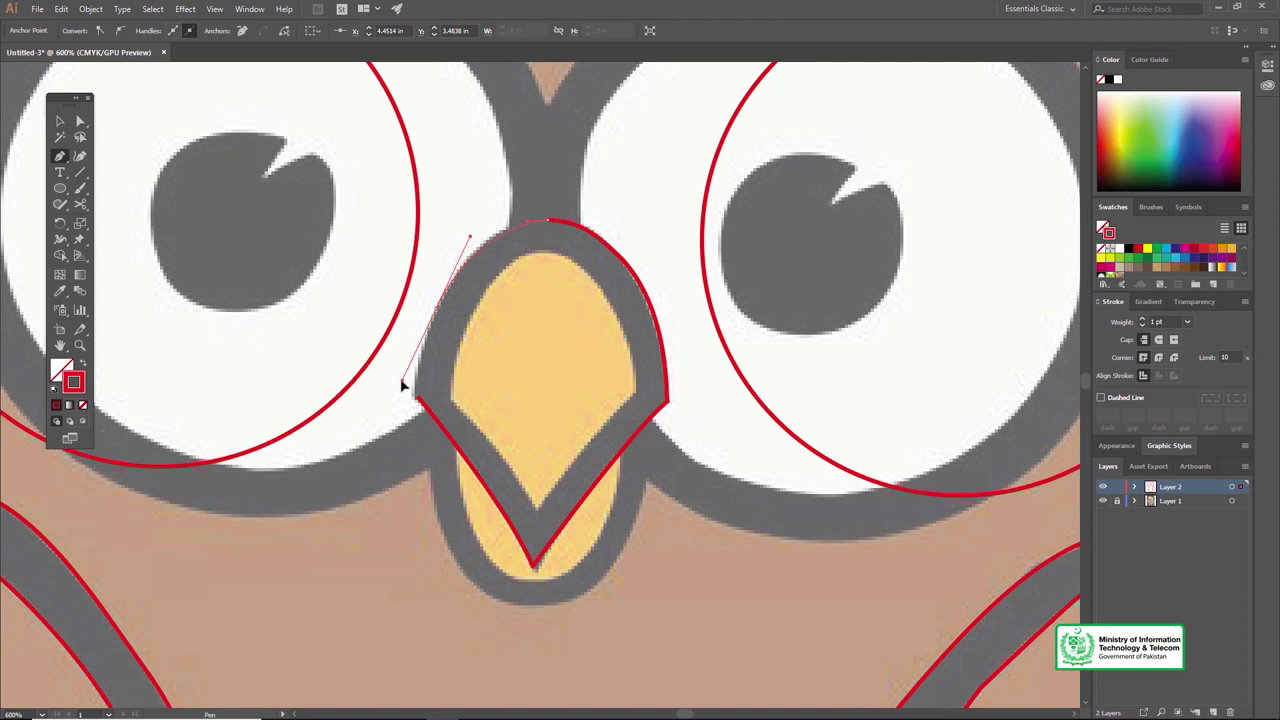
pyautogui.moveTo(400, 384)
pyautogui.mouseDown()
pyautogui.moveTo(424, 346)
pyautogui.moveTo(418, 402)
pyautogui.mouseUp()
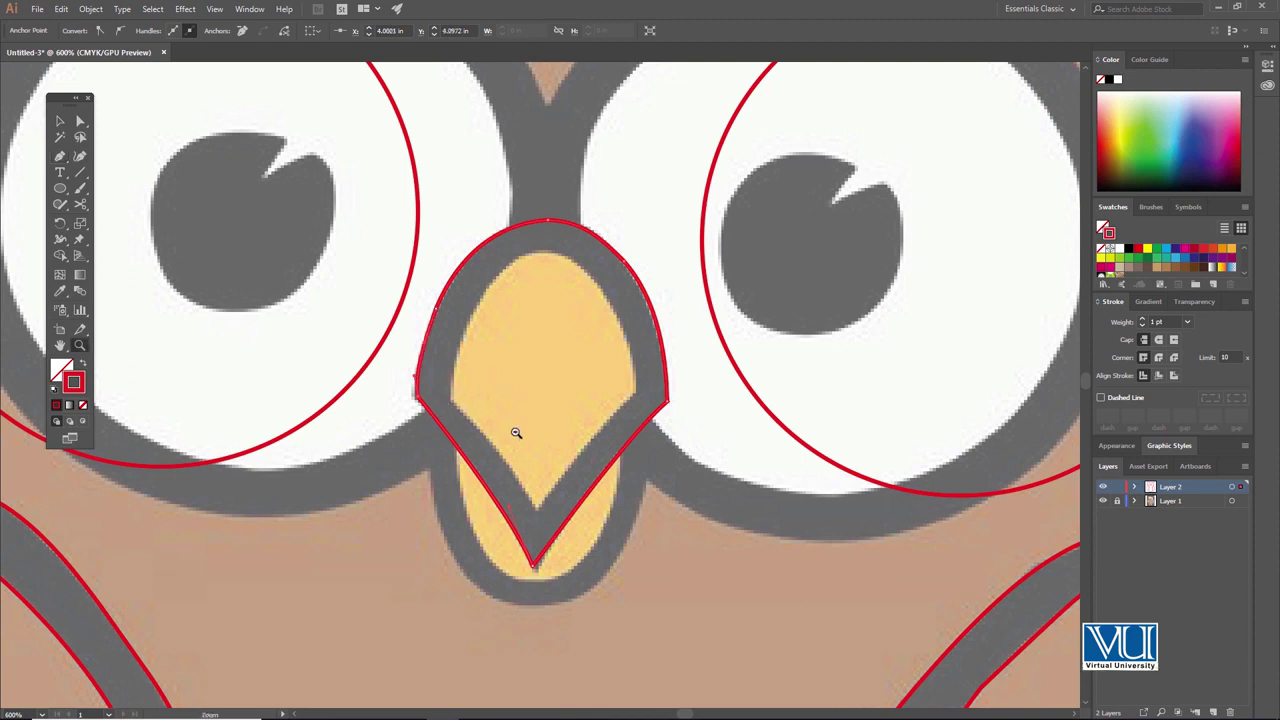
pyautogui.keyDown('alt'); pyautogui.click(543, 371); pyautogui.keyUp('alt')
pyautogui.keyDown('alt'); pyautogui.click(566, 372); pyautogui.keyUp('alt')
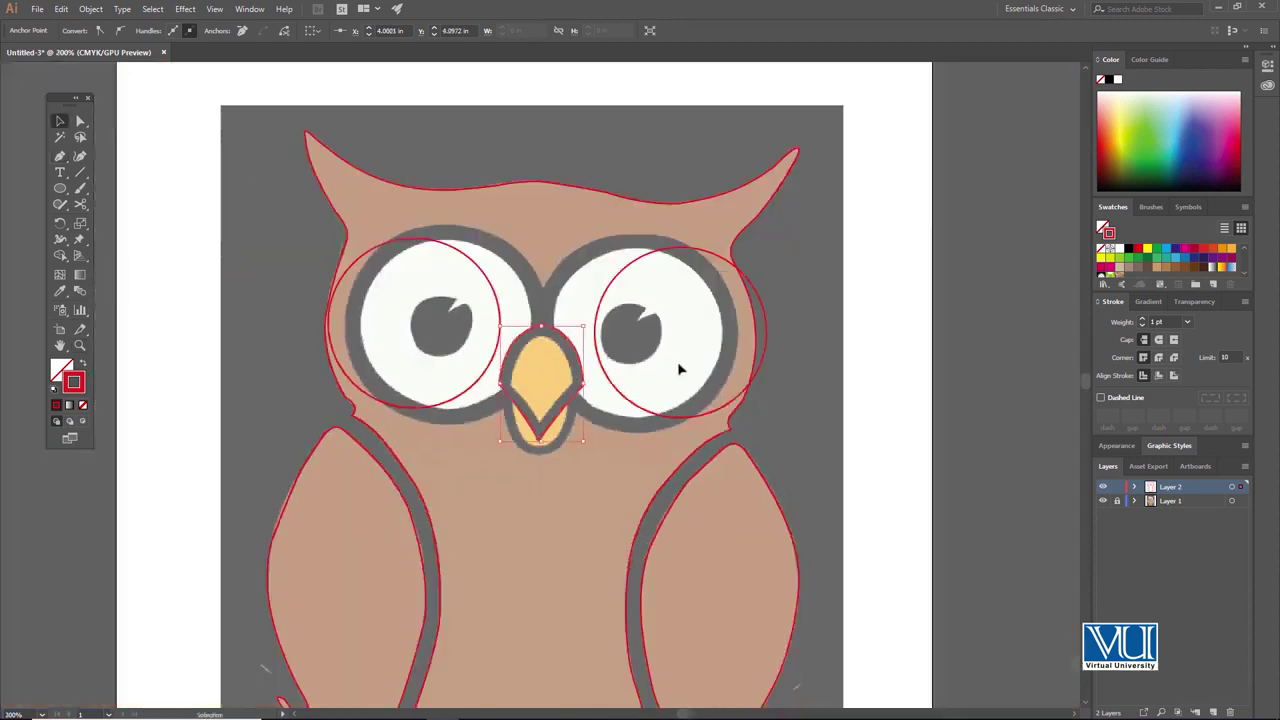
# Step: Duplicate the beak outline and scale the copy down to fit the yellow area
pyautogui.click(550, 391)
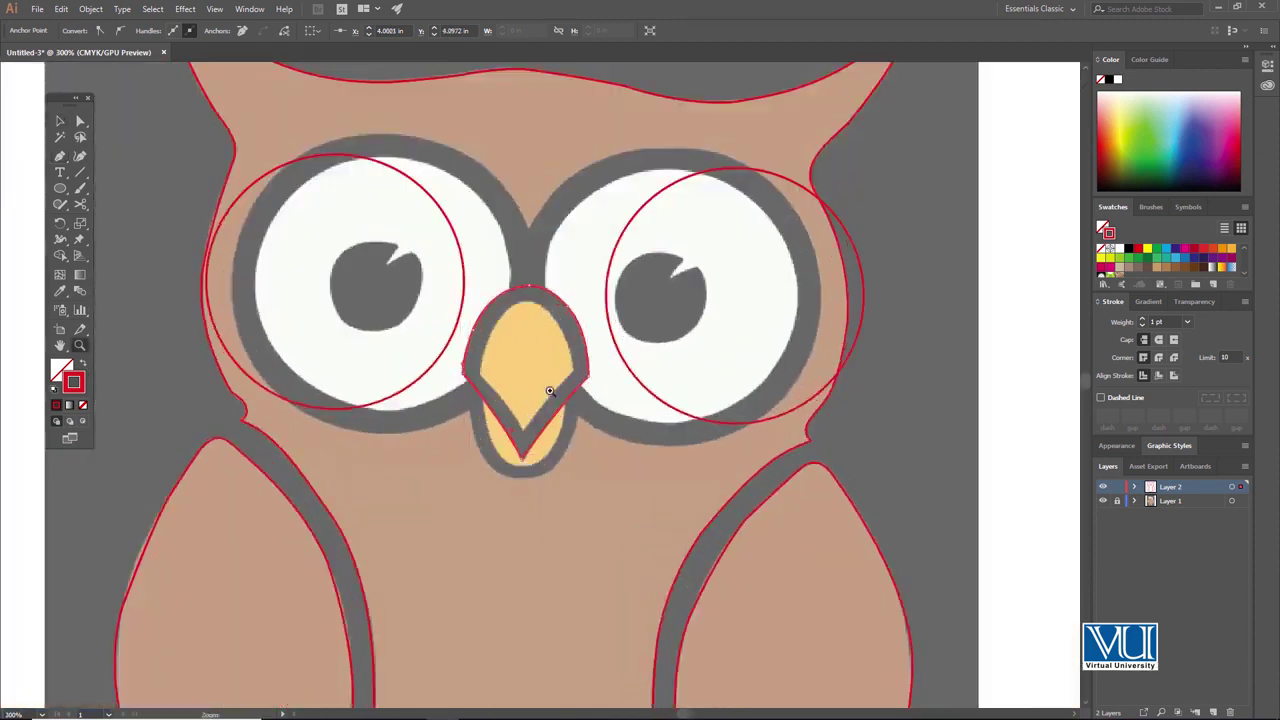
pyautogui.click(576, 400)
pyautogui.press('v')
pyautogui.click(789, 367)
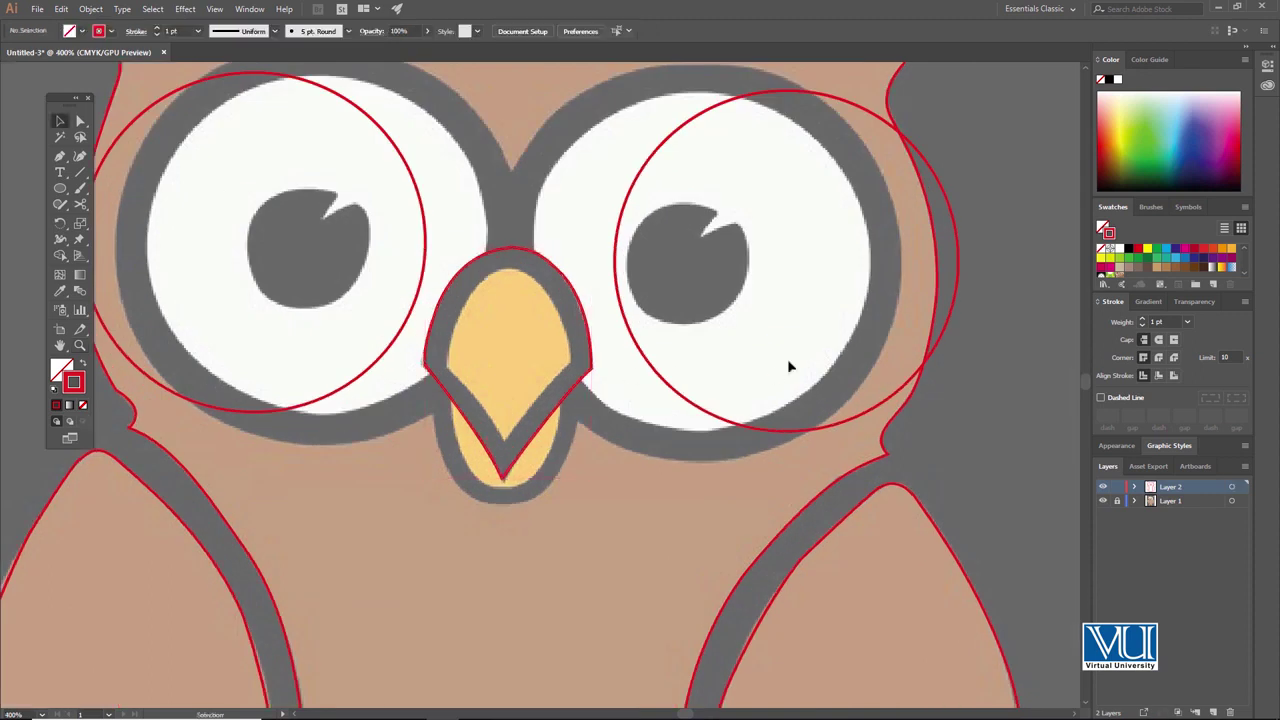
pyautogui.click(538, 258)
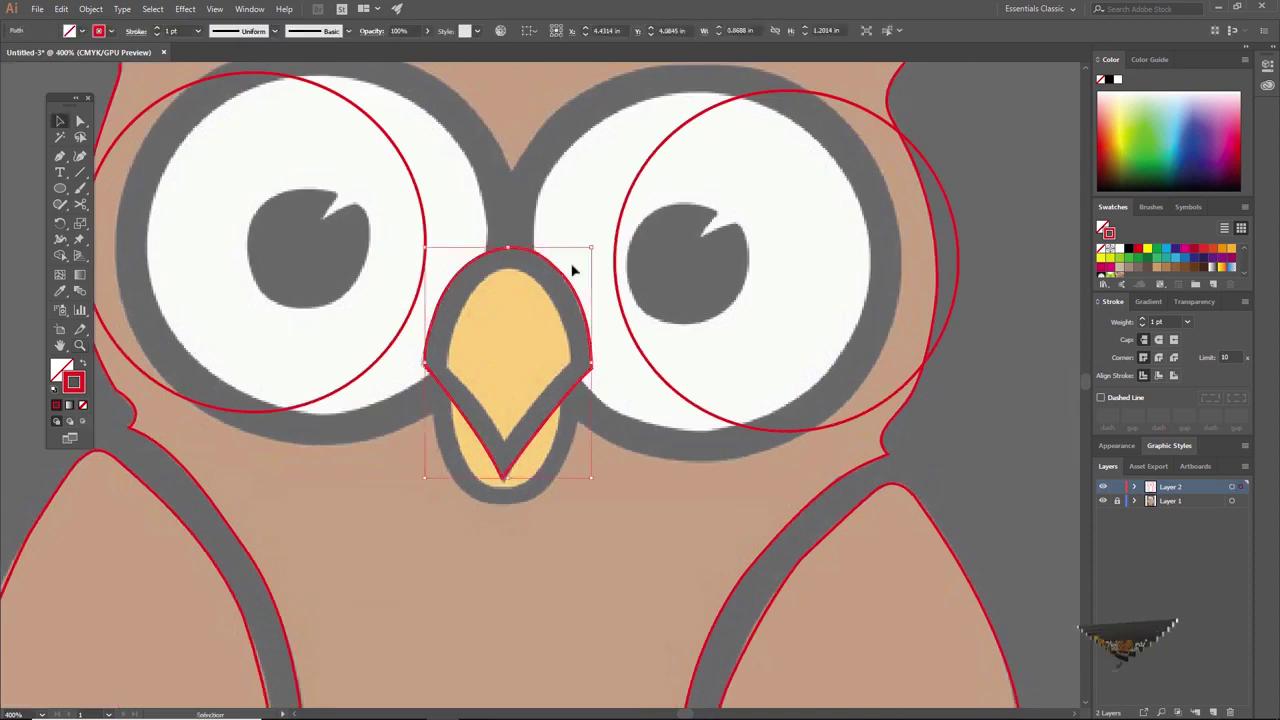
pyautogui.moveTo(561, 268)
pyautogui.mouseDown()
pyautogui.moveTo(603, 272)
pyautogui.moveTo(575, 288)
pyautogui.moveTo(475, 259)
pyautogui.mouseUp()
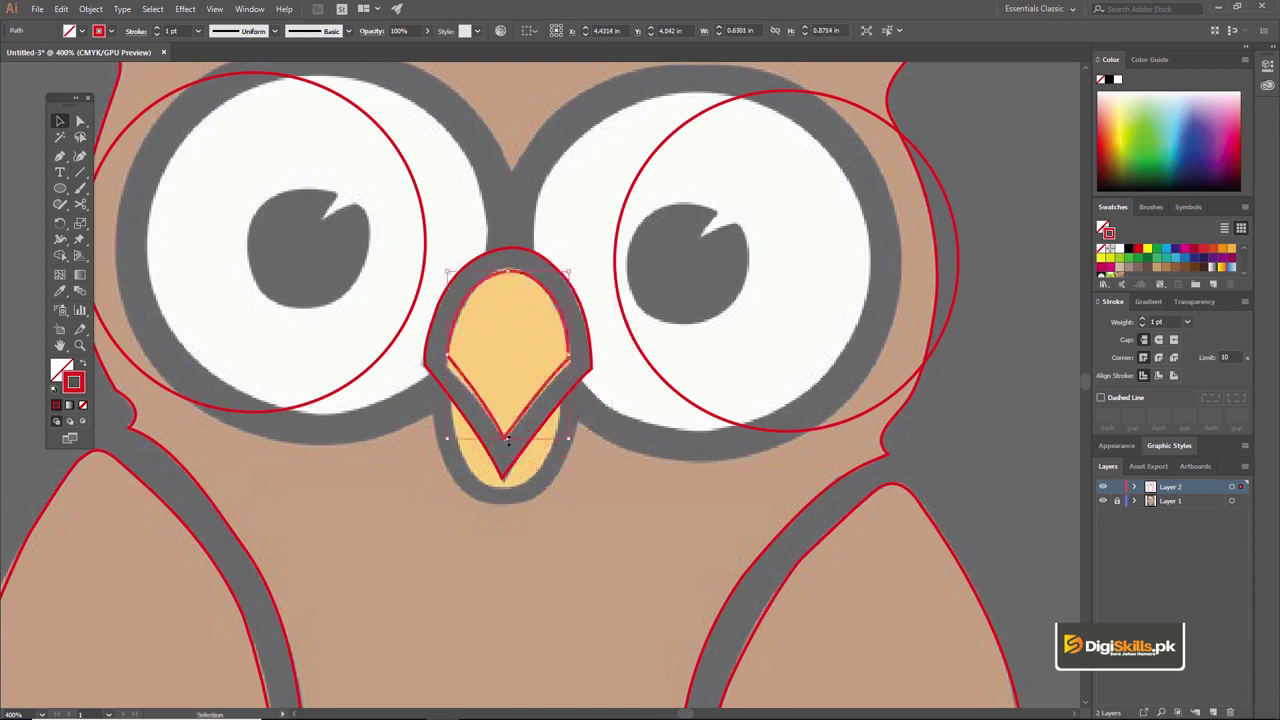
pyautogui.moveTo(507, 440); pyautogui.dragTo(507, 446)
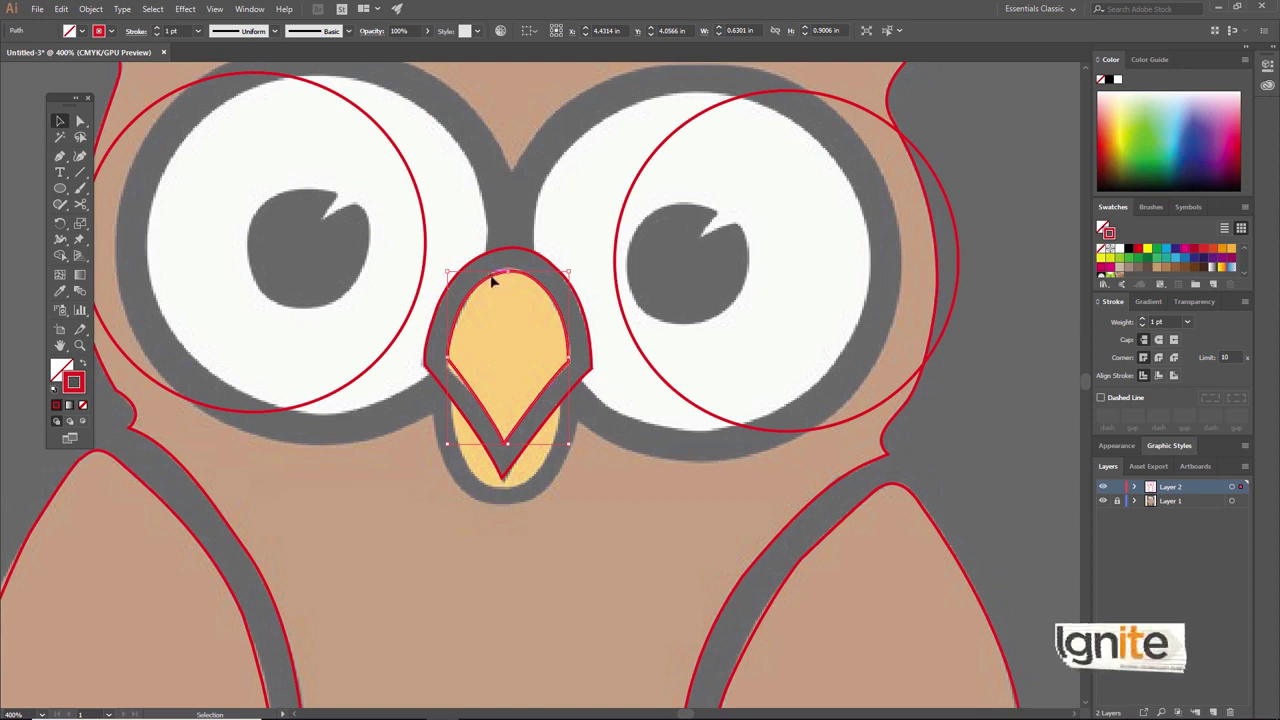
pyautogui.moveTo(491, 284); pyautogui.dragTo(491, 285)
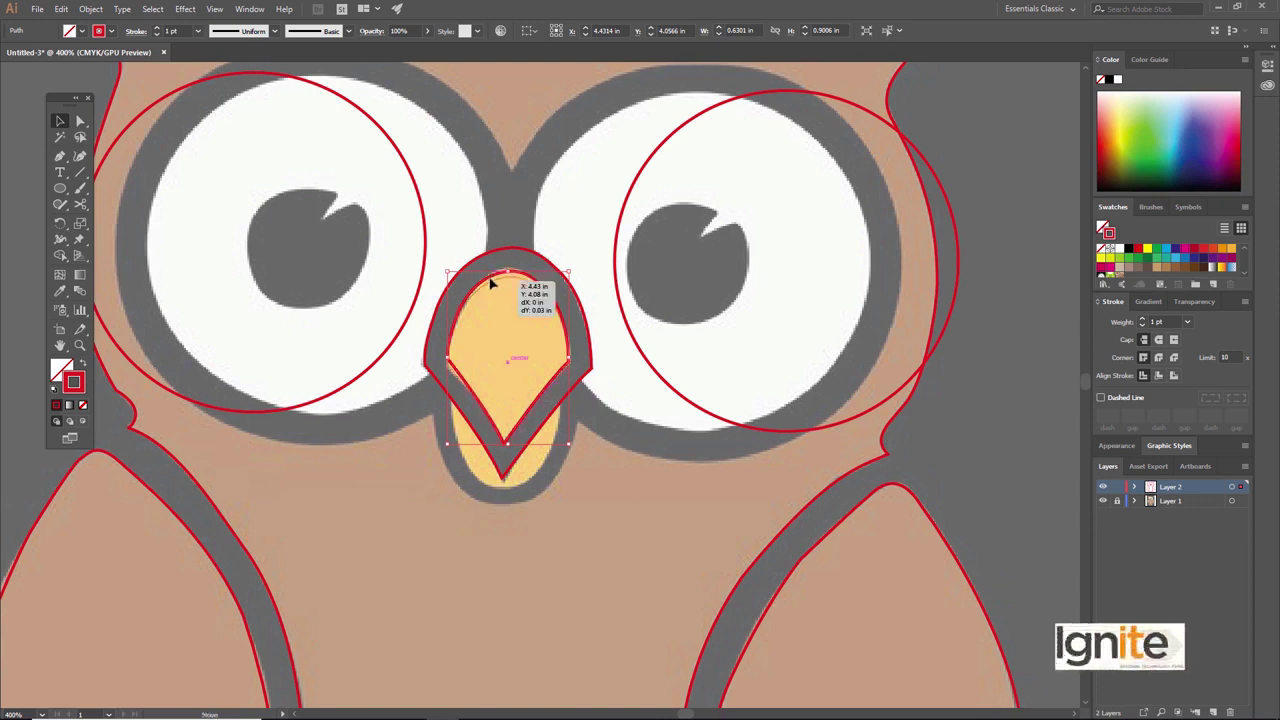
# Step: Raise the inner outline's top anchor to the yellow beak's edge
pyautogui.click(214, 8)
pyautogui.click(257, 126)
pyautogui.click(543, 407)
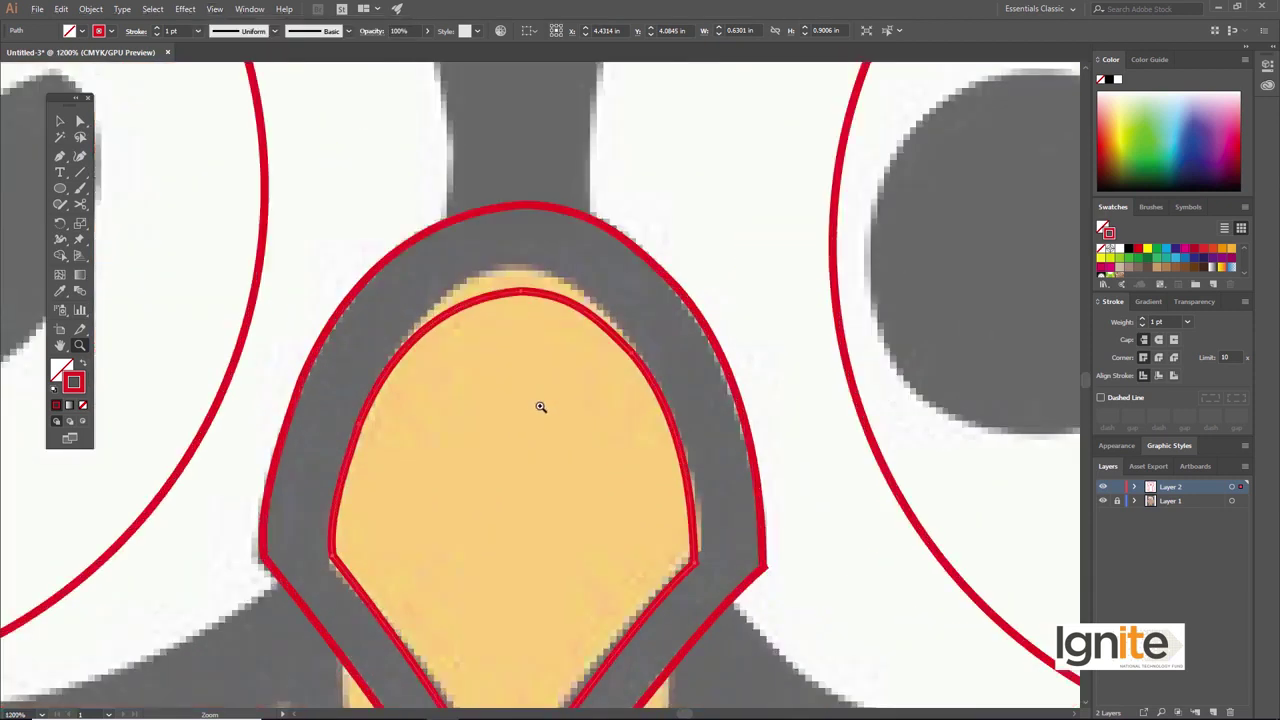
pyautogui.moveTo(516, 288); pyautogui.dragTo(516, 274)
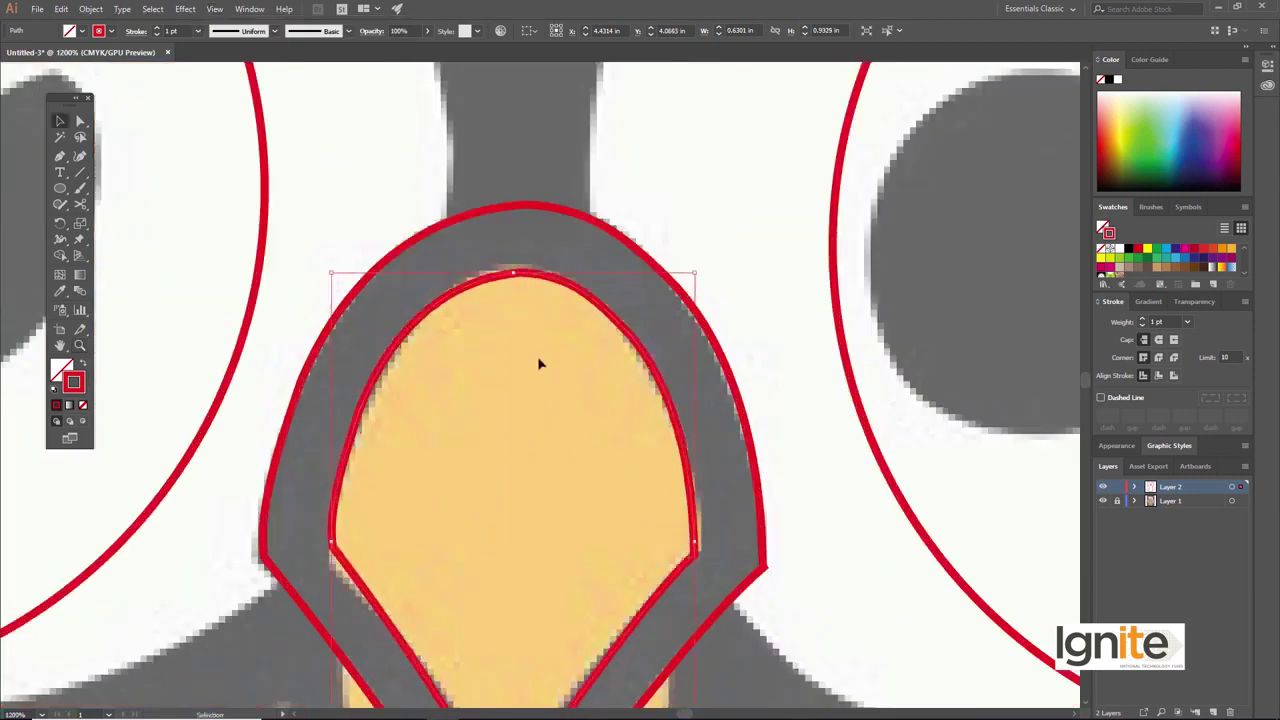
pyautogui.press('z')
pyautogui.hotkey('ctrl', '0')
# Step: Select the inner and outer beak outlines together as one group
pyautogui.hotkey('ctrl', '-')
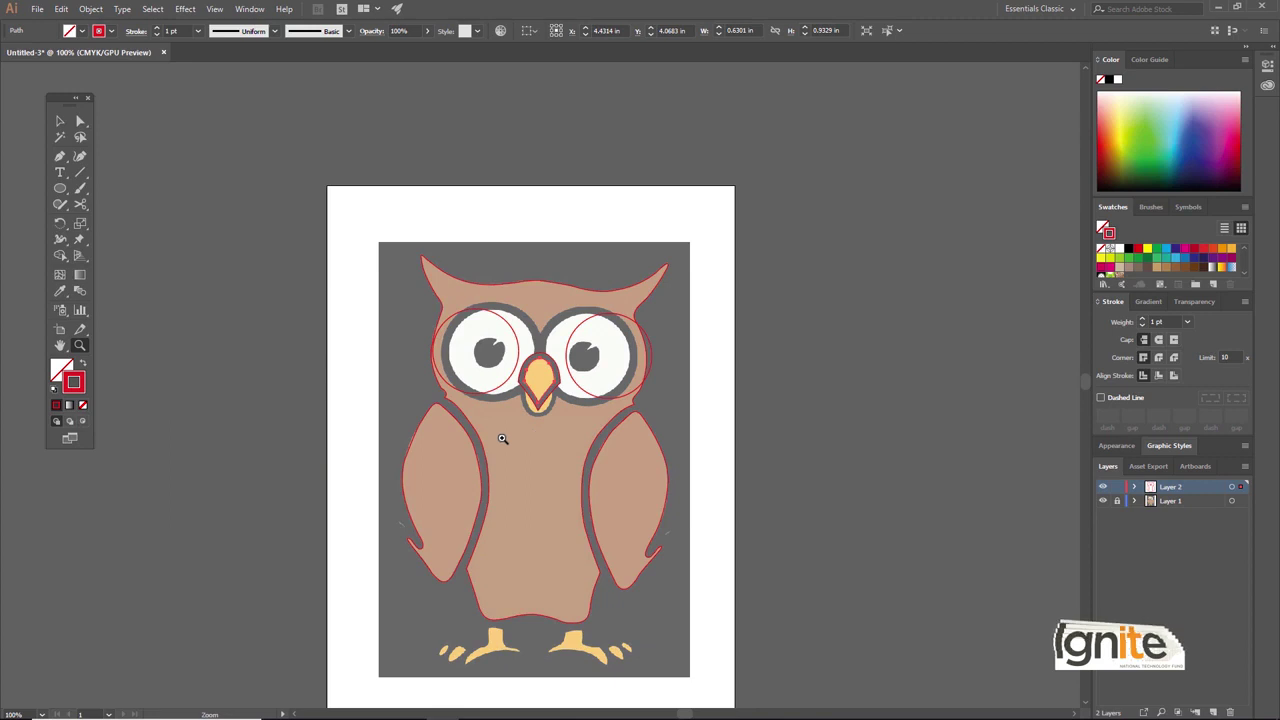
pyautogui.hotkey('ctrl', '+')
pyautogui.press('v')
pyautogui.scroll(-1, 583, 374)
pyautogui.press('z')
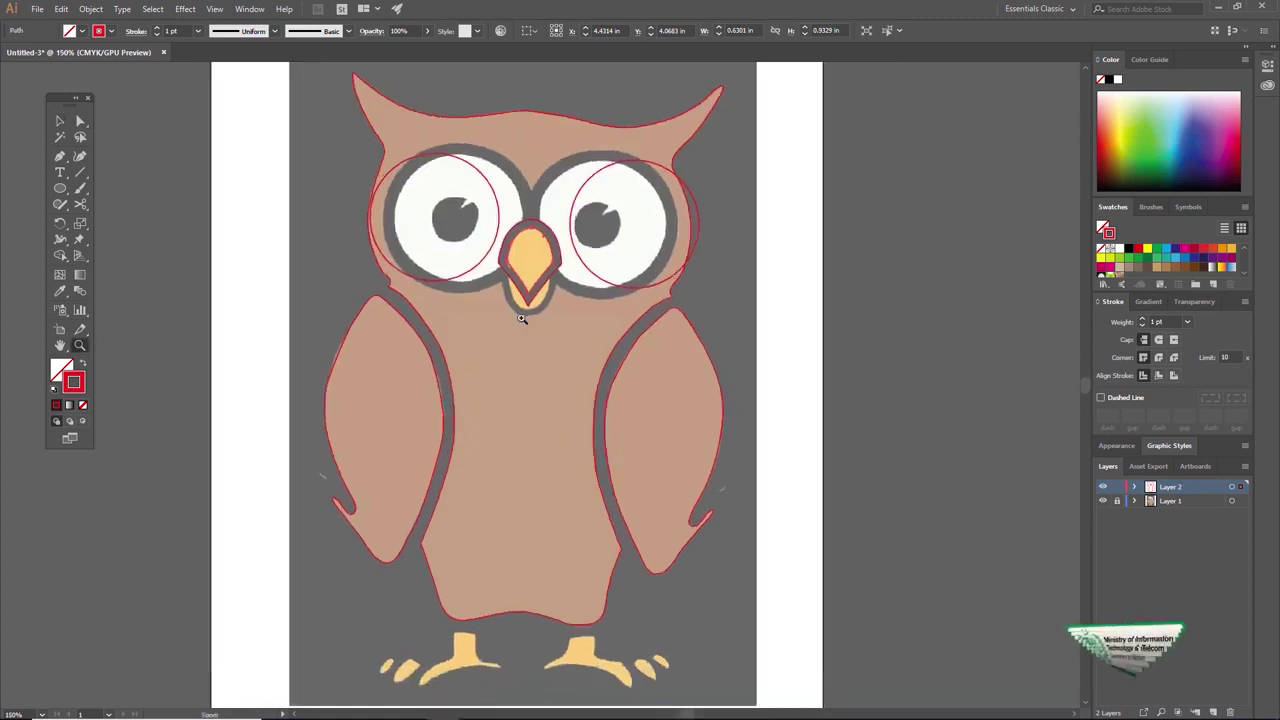
pyautogui.click(543, 378)
pyautogui.click(546, 382)
pyautogui.click(548, 385)
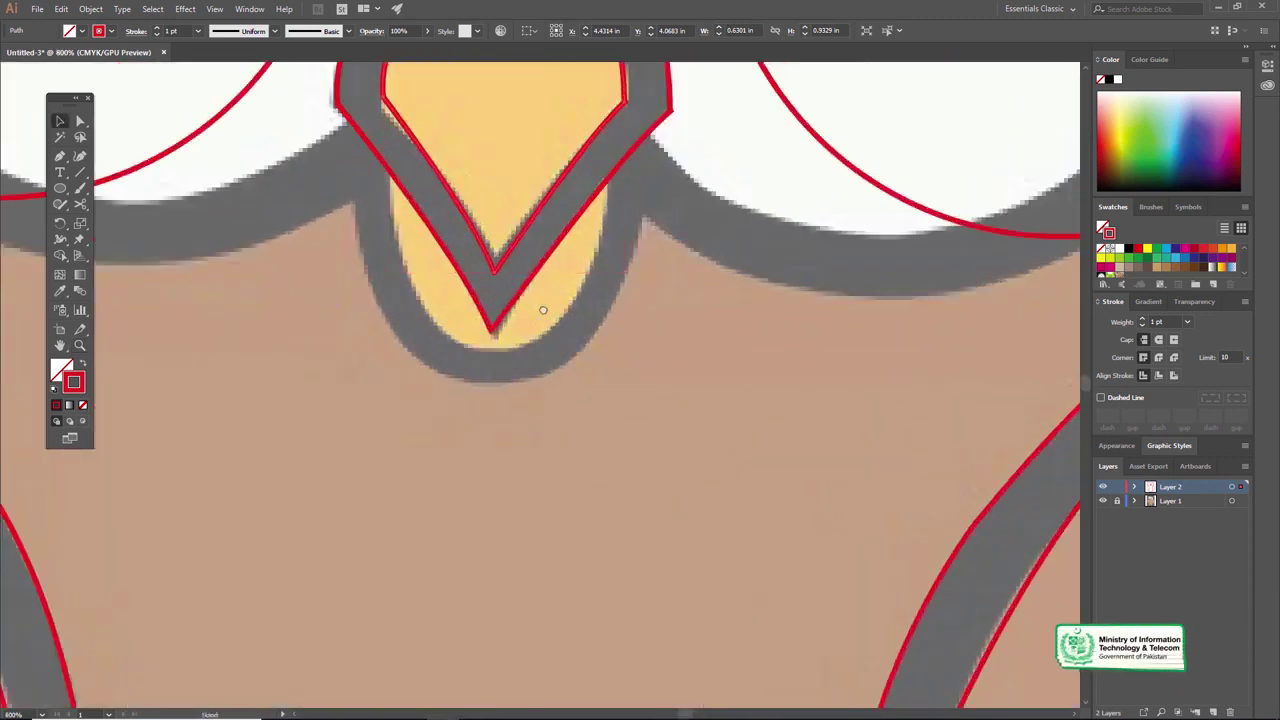
pyautogui.scroll(1, 543, 310)
pyautogui.keyDown('alt'); pyautogui.click(525, 328); pyautogui.keyUp('alt')
pyautogui.keyDown('alt'); pyautogui.click(538, 340); pyautogui.keyUp('alt')
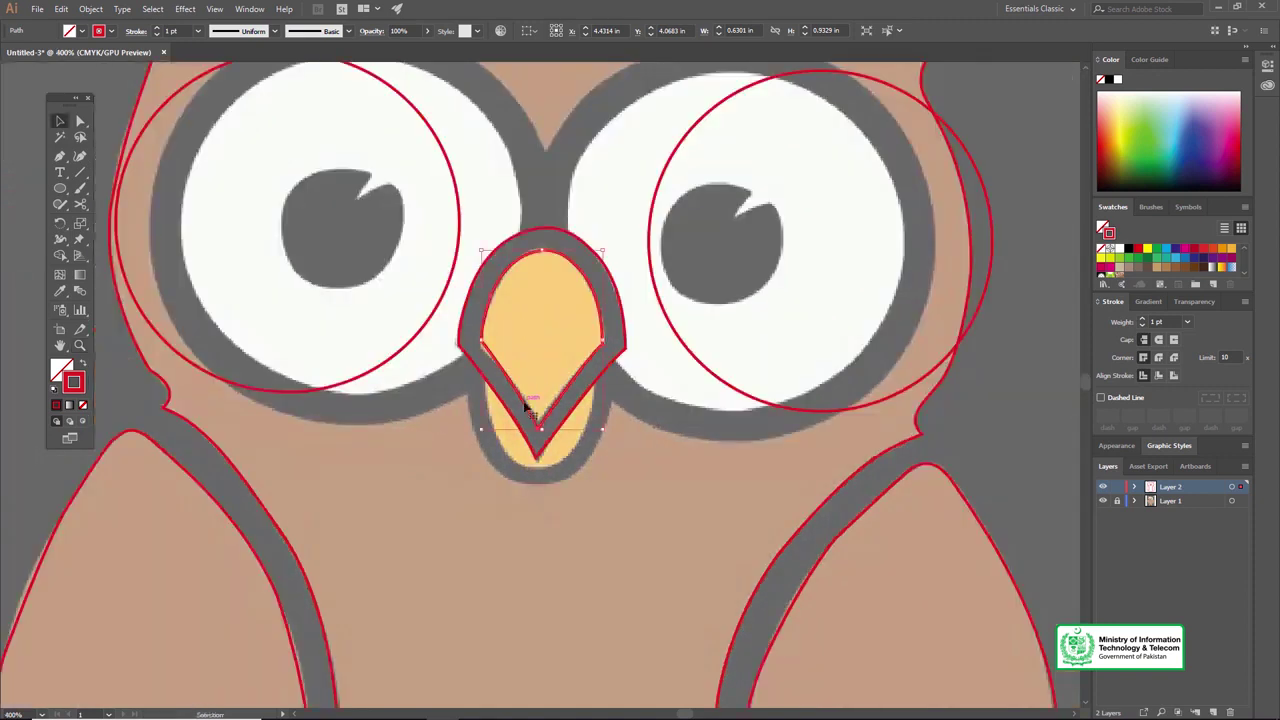
pyautogui.keyDown('shift'); pyautogui.click(460, 344); pyautogui.keyUp('shift')
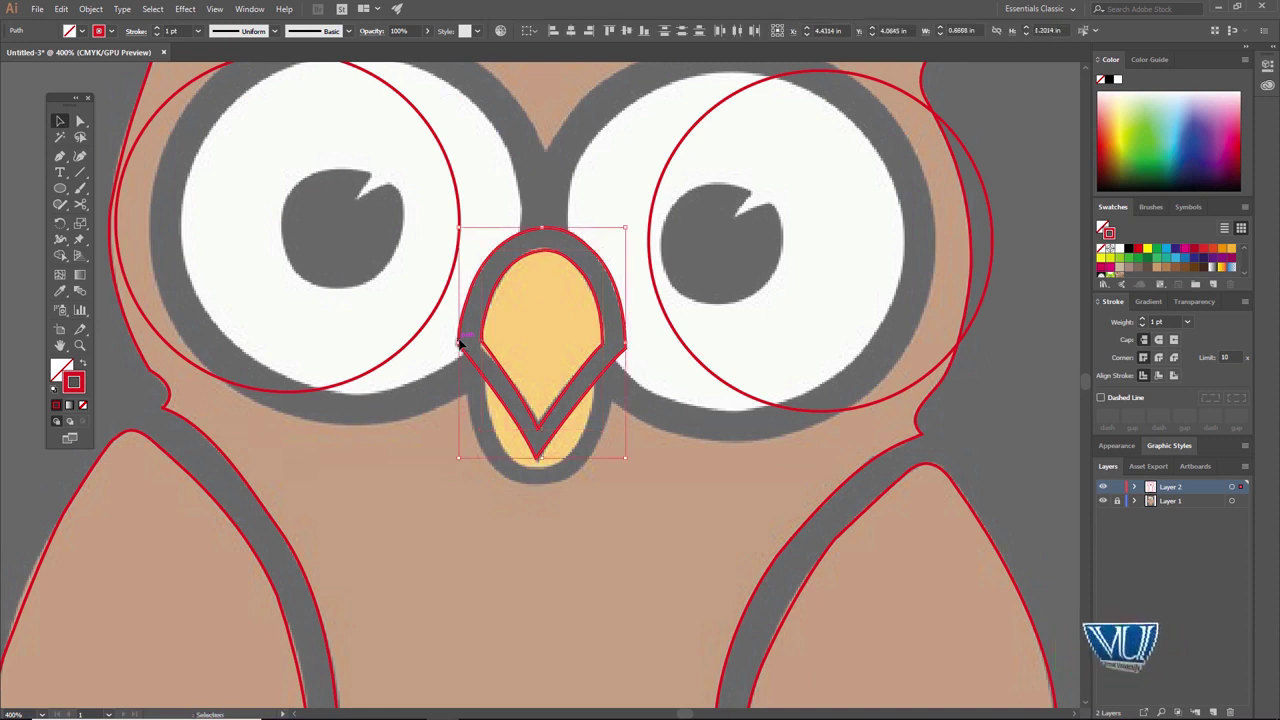
pyautogui.press('a')
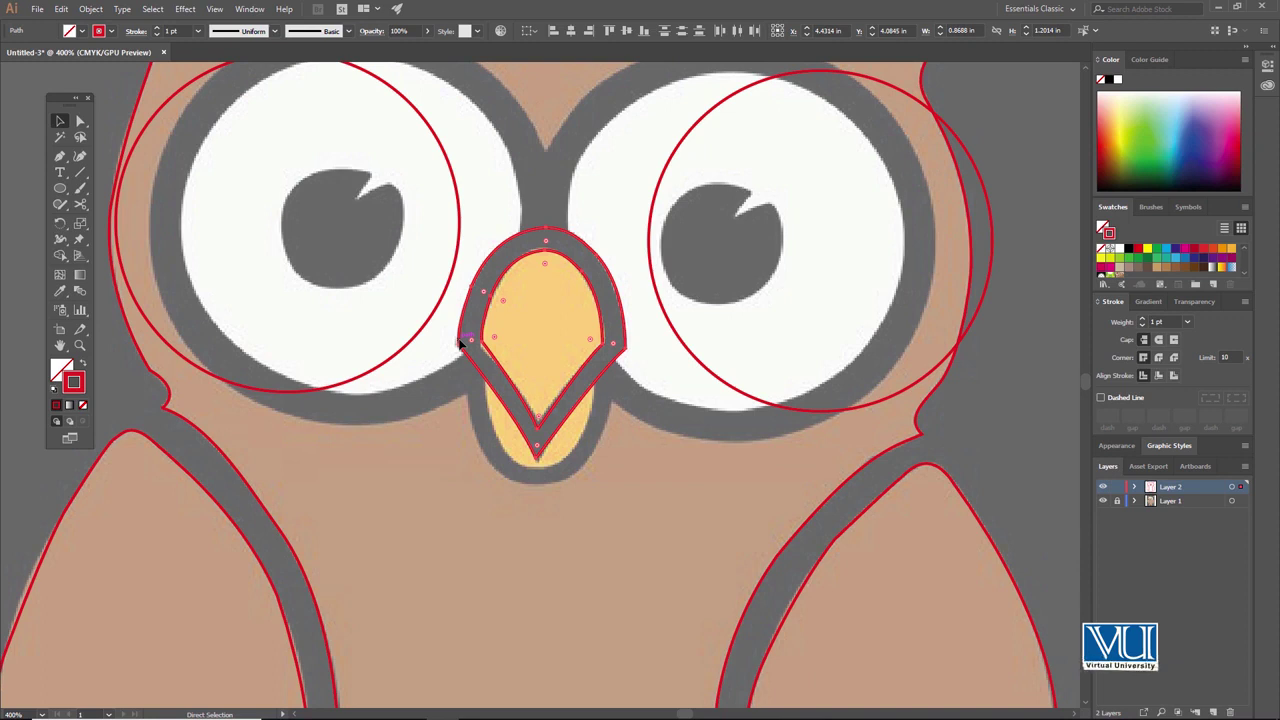
pyautogui.press('v')
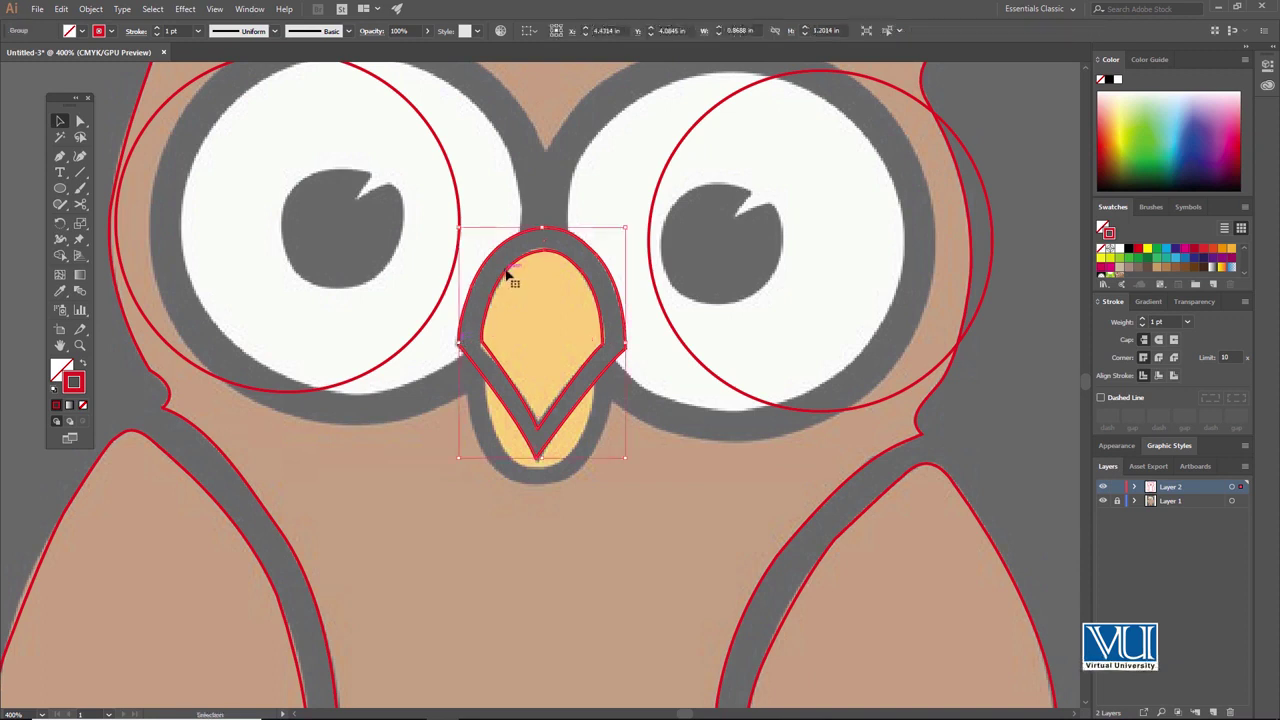
# Step: Move the traced beak outlines off the face to beside the artboard
pyautogui.moveTo(553, 280); pyautogui.dragTo(928, 303)
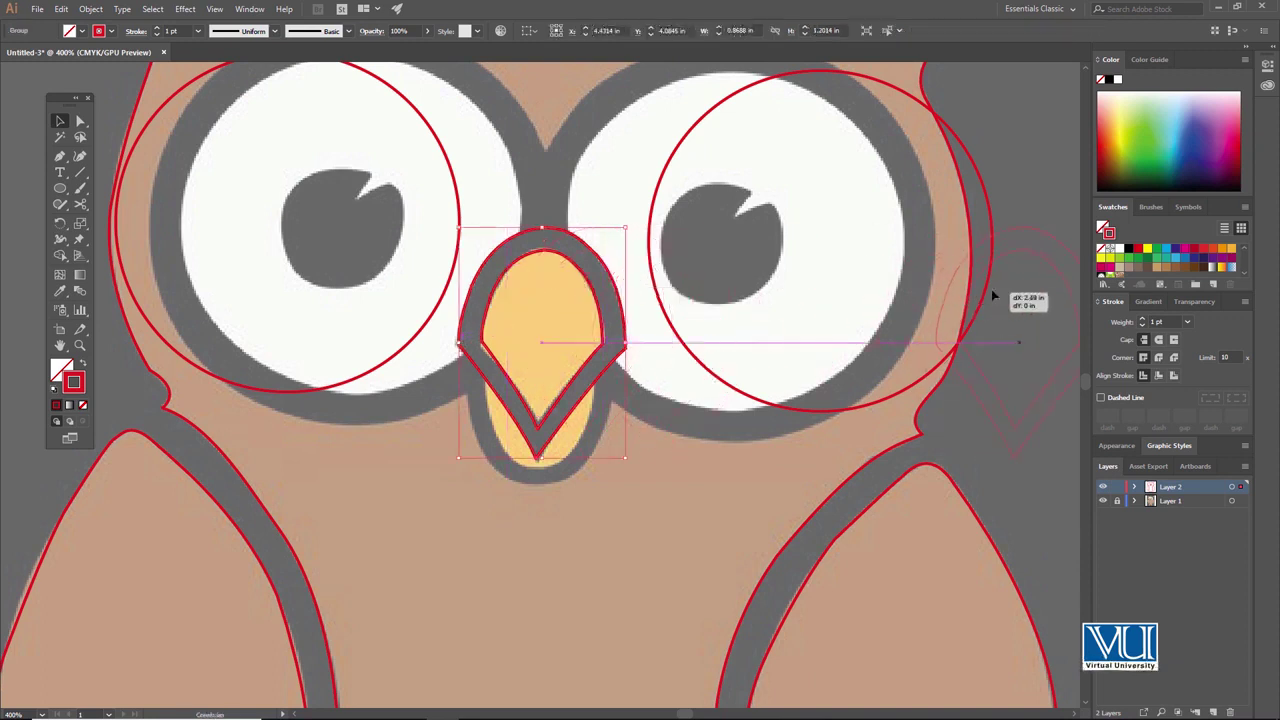
pyautogui.moveTo(1032, 280); pyautogui.dragTo(1032, 280)
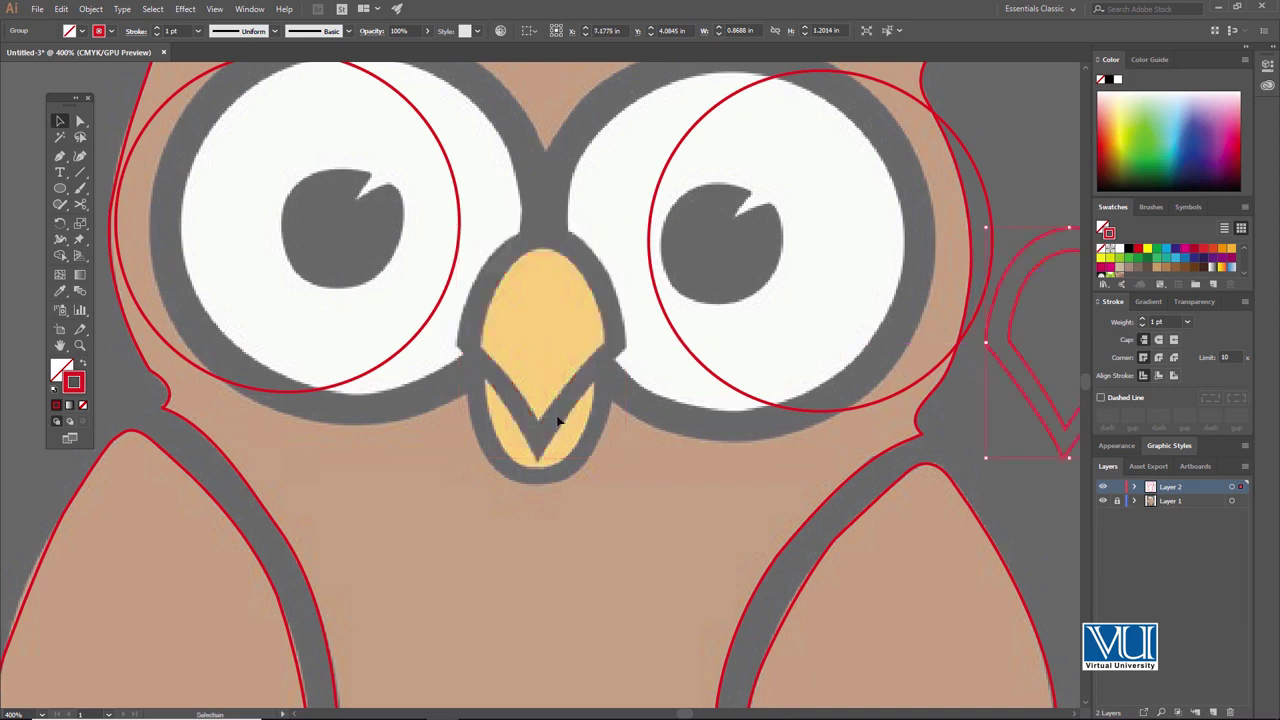
pyautogui.click(548, 451)
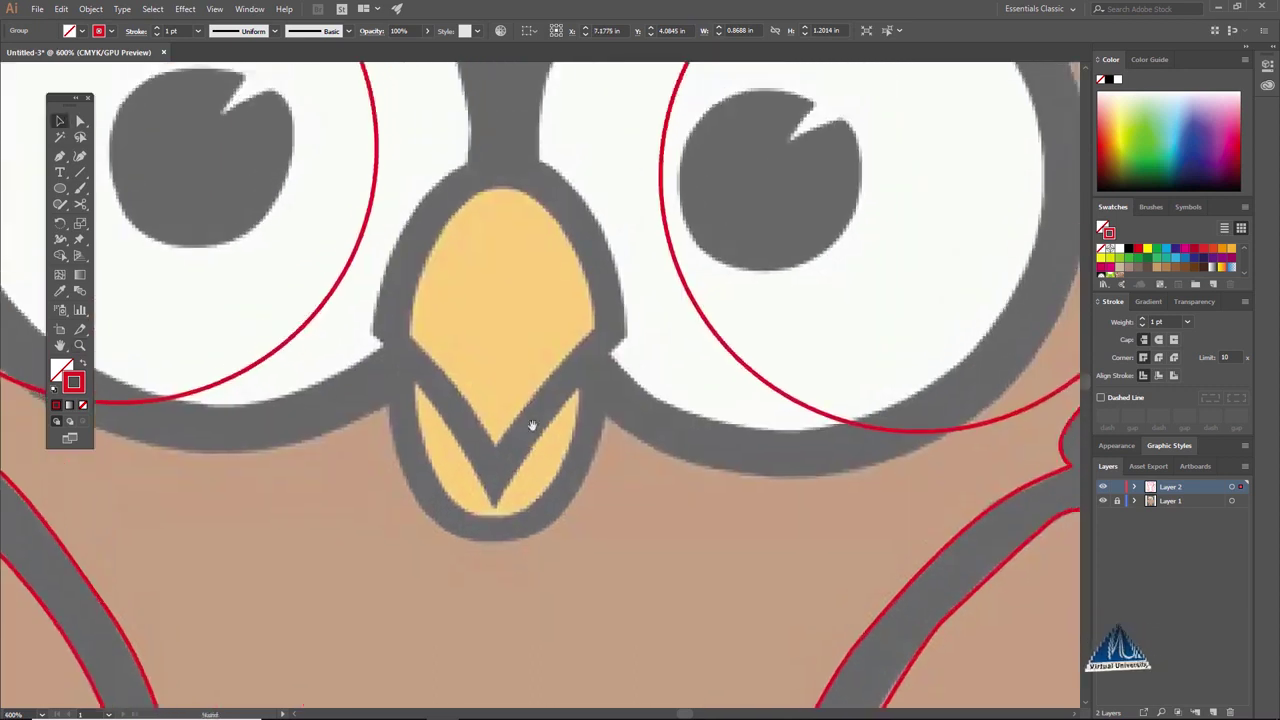
pyautogui.press('p')
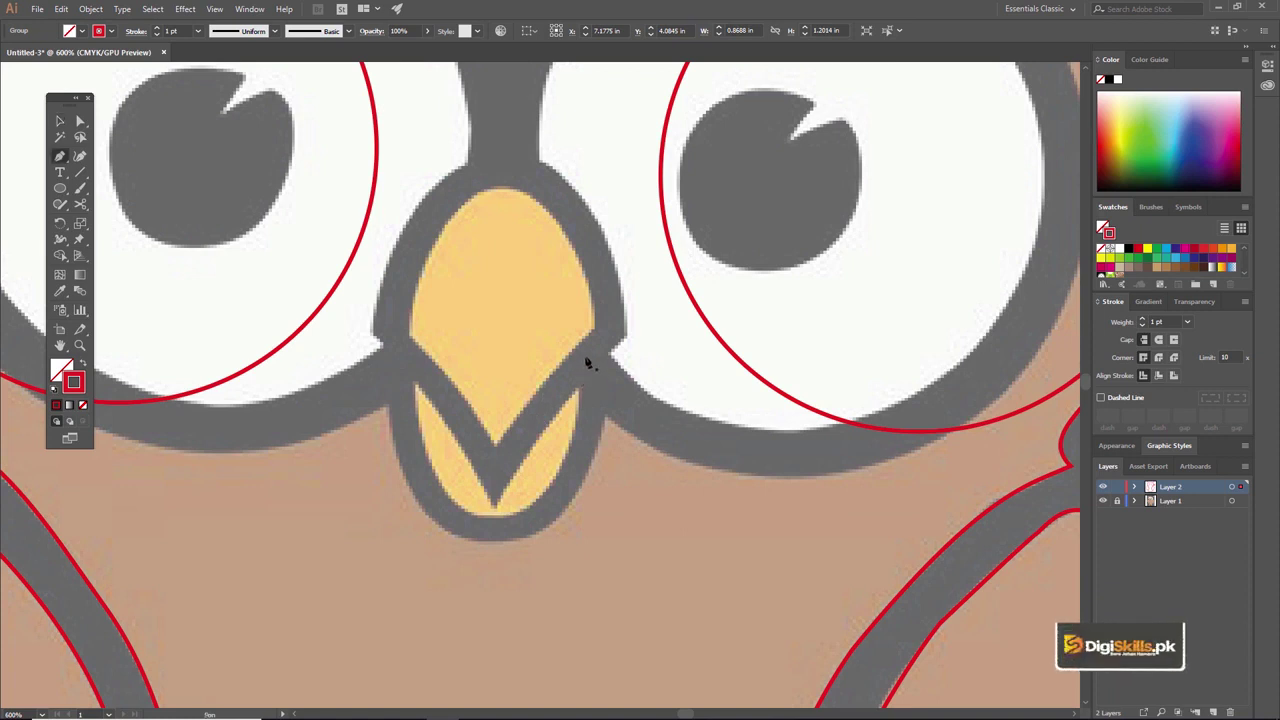
# Step: Draw curved anchors from the beak's edge around its bottom and up toward the eye
pyautogui.moveTo(588, 360); pyautogui.dragTo(577, 530)
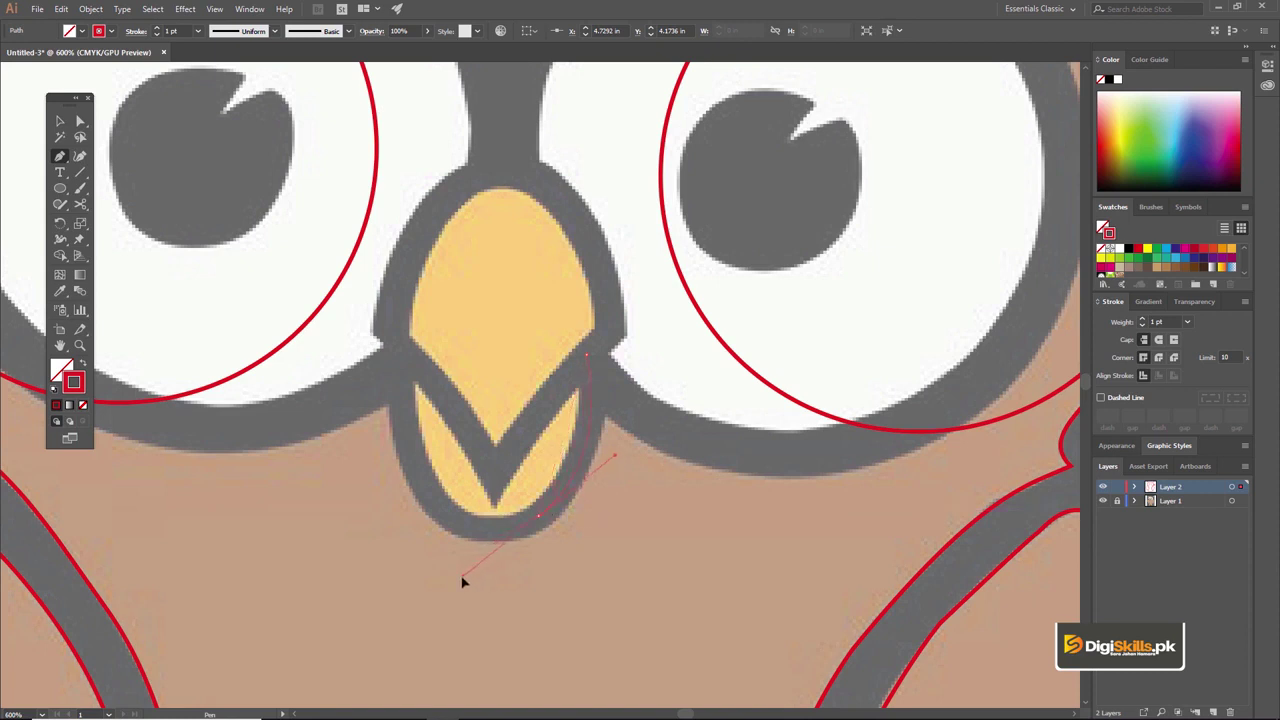
pyautogui.moveTo(527, 527); pyautogui.dragTo(413, 476)
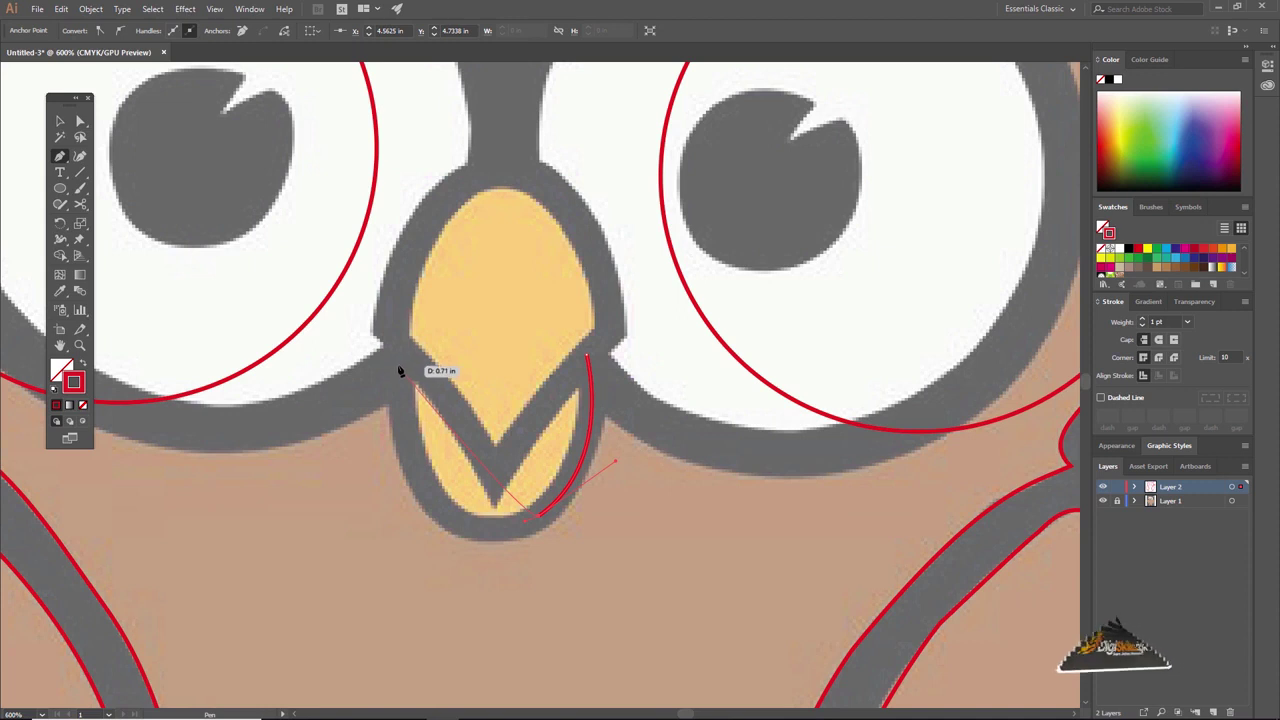
pyautogui.moveTo(408, 385); pyautogui.dragTo(401, 368)
pyautogui.moveTo(403, 288); pyautogui.dragTo(378, 140)
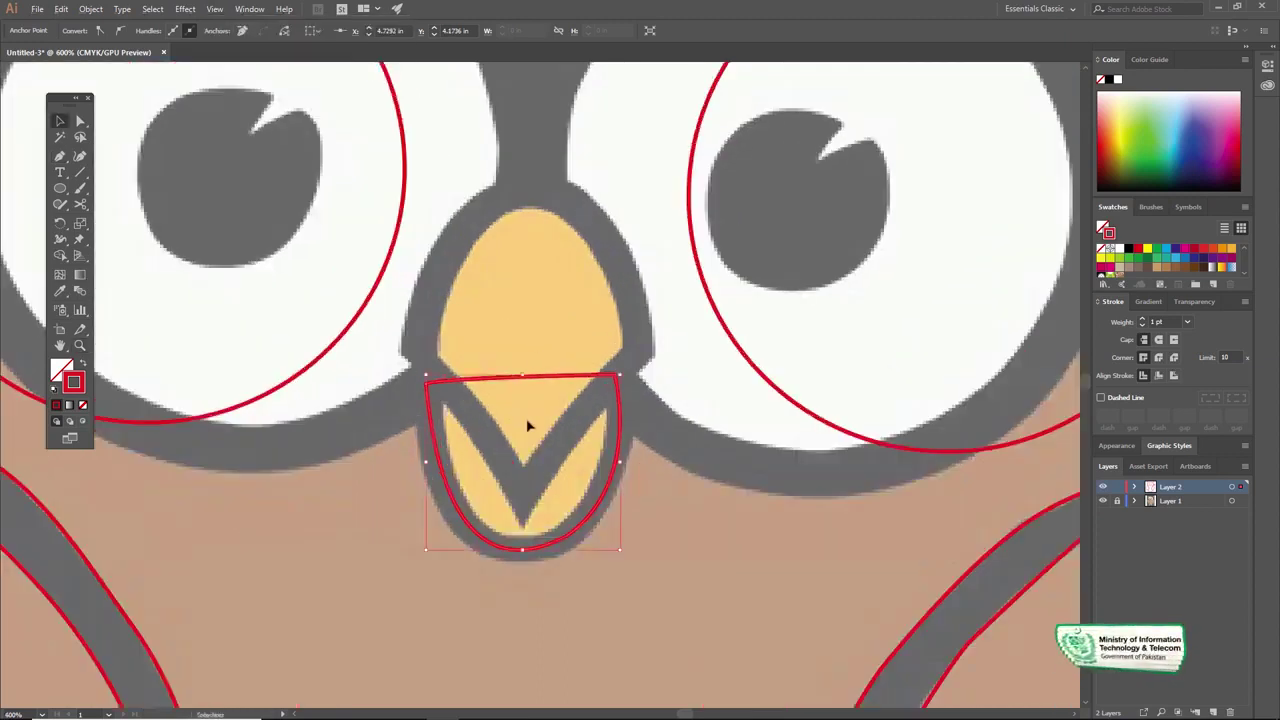
pyautogui.keyDown('alt'); pyautogui.click(532, 427); pyautogui.keyUp('alt')
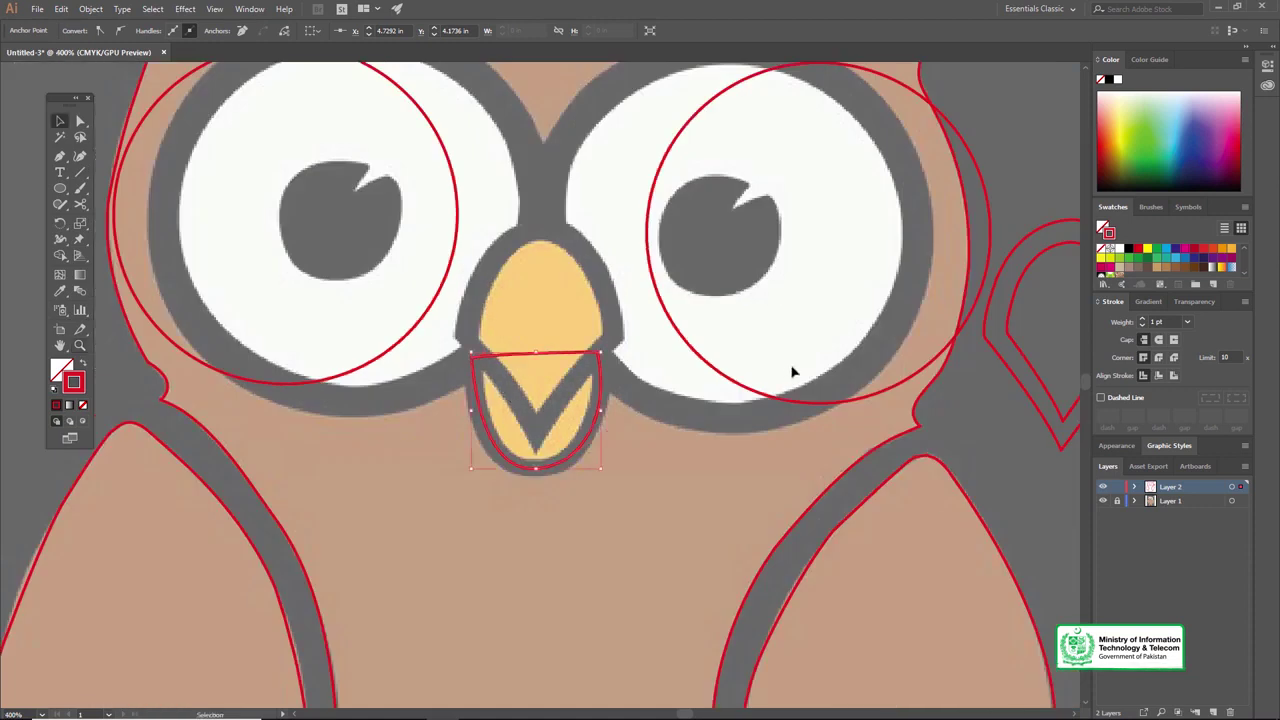
# Step: Move the beak group back onto the owl's beak and bring it to the front
pyautogui.click(1045, 232)
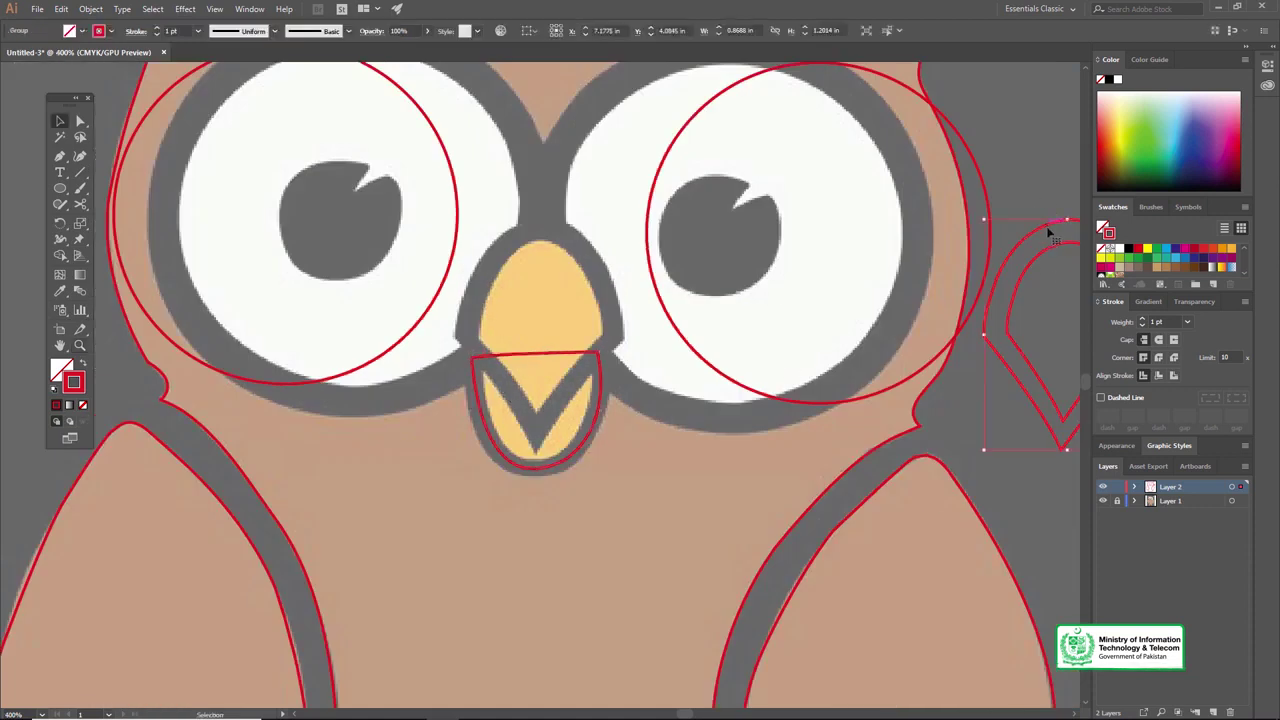
pyautogui.moveTo(900, 232); pyautogui.dragTo(528, 252)
pyautogui.rightClick(528, 252)
pyautogui.moveTo(598, 391)
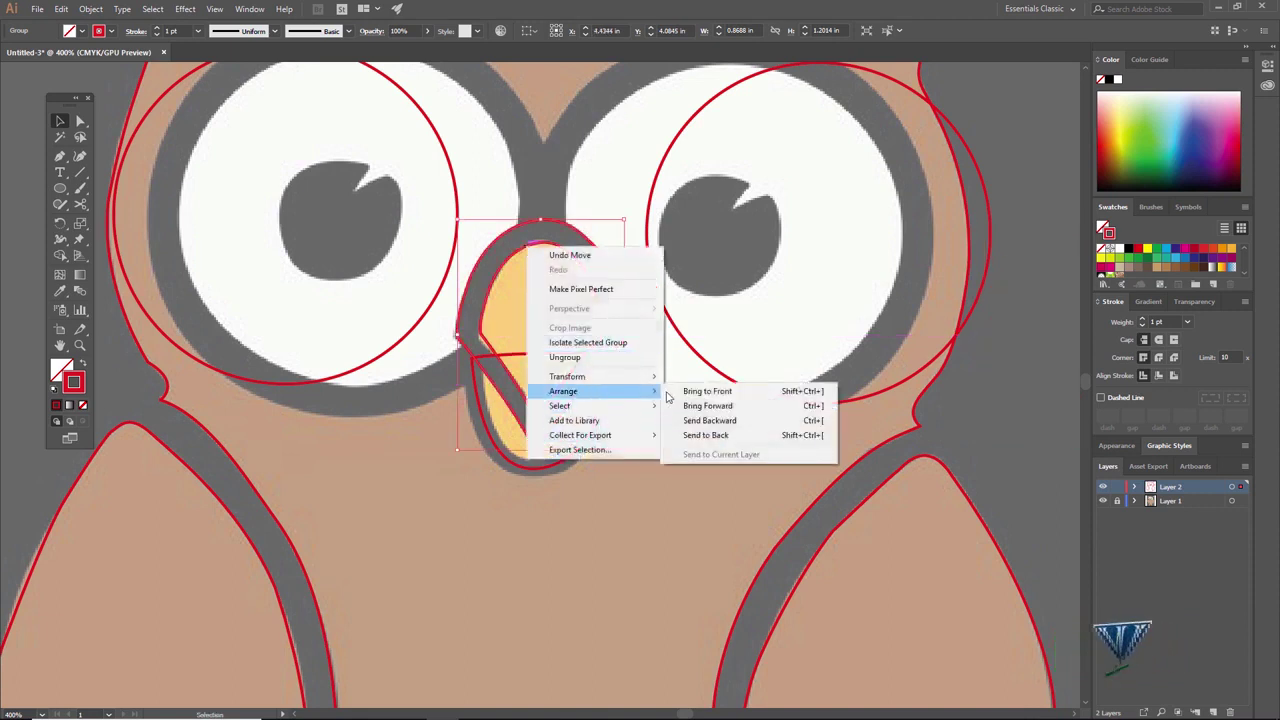
pyautogui.click(684, 394)
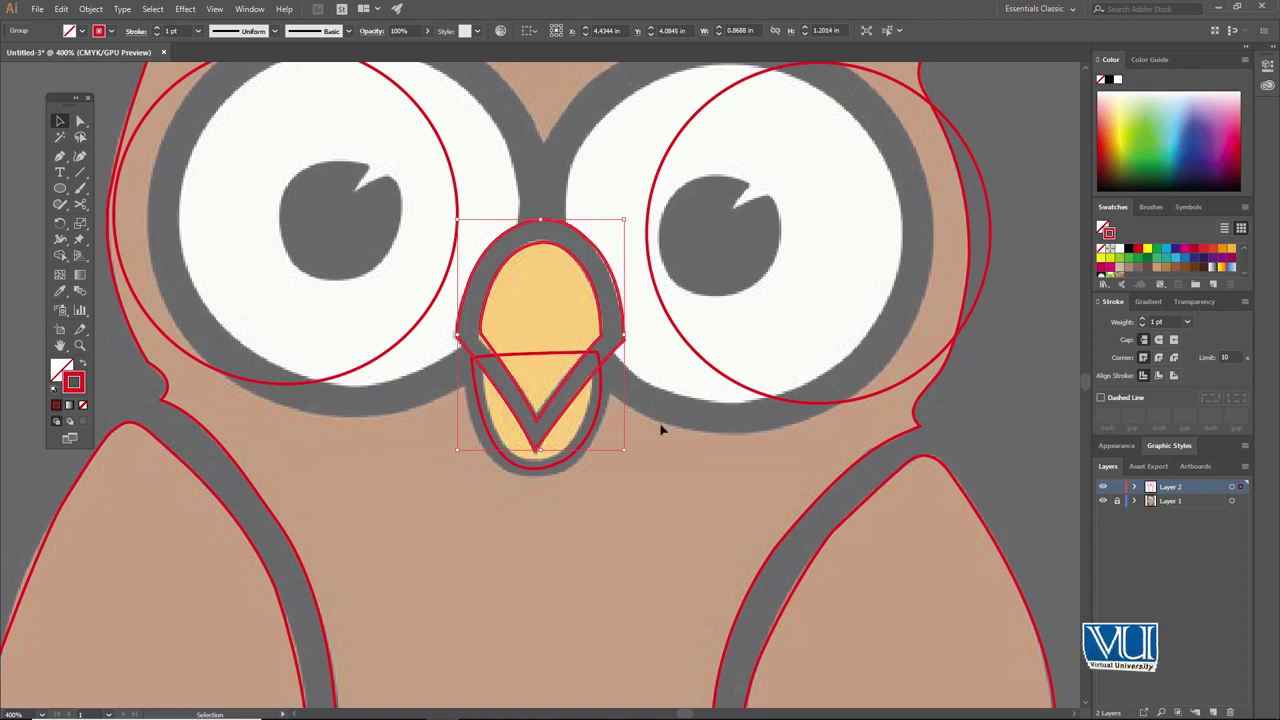
# Step: Zoom in and select the lower beak outline and upper beak group to check their fit
pyautogui.click(660, 430)
pyautogui.press('z')
pyautogui.click(548, 381)
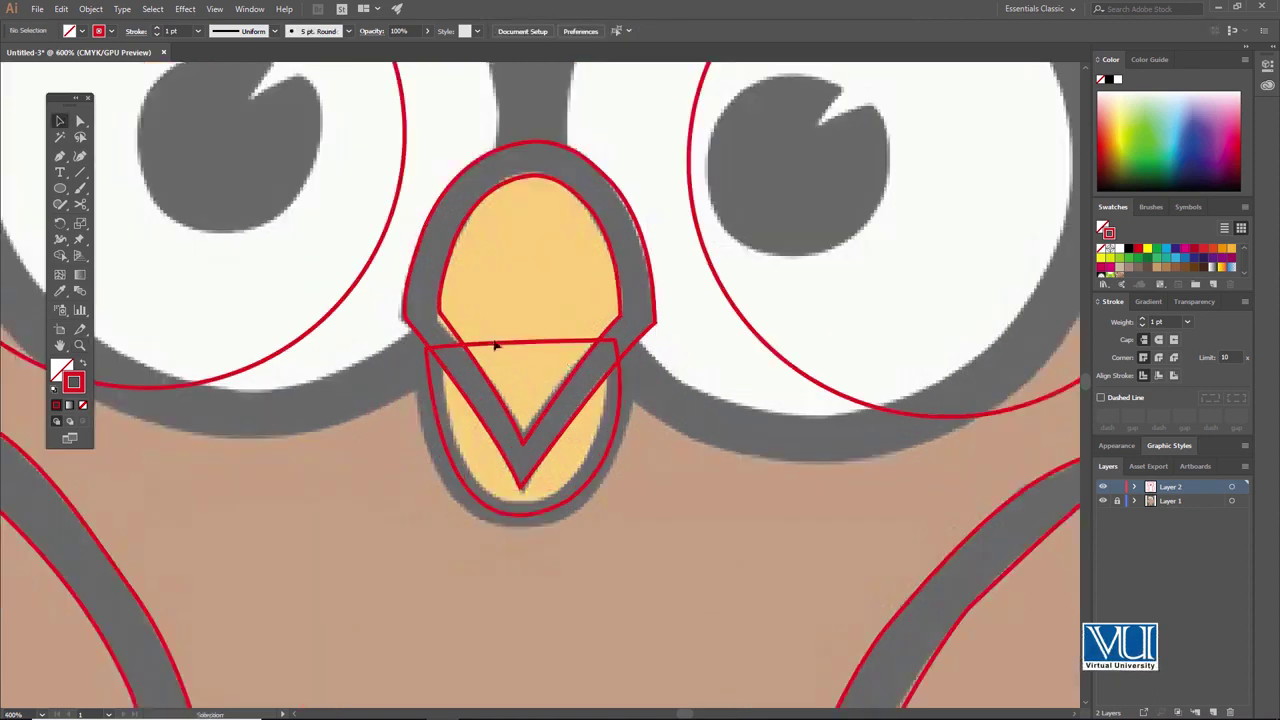
pyautogui.click(492, 347)
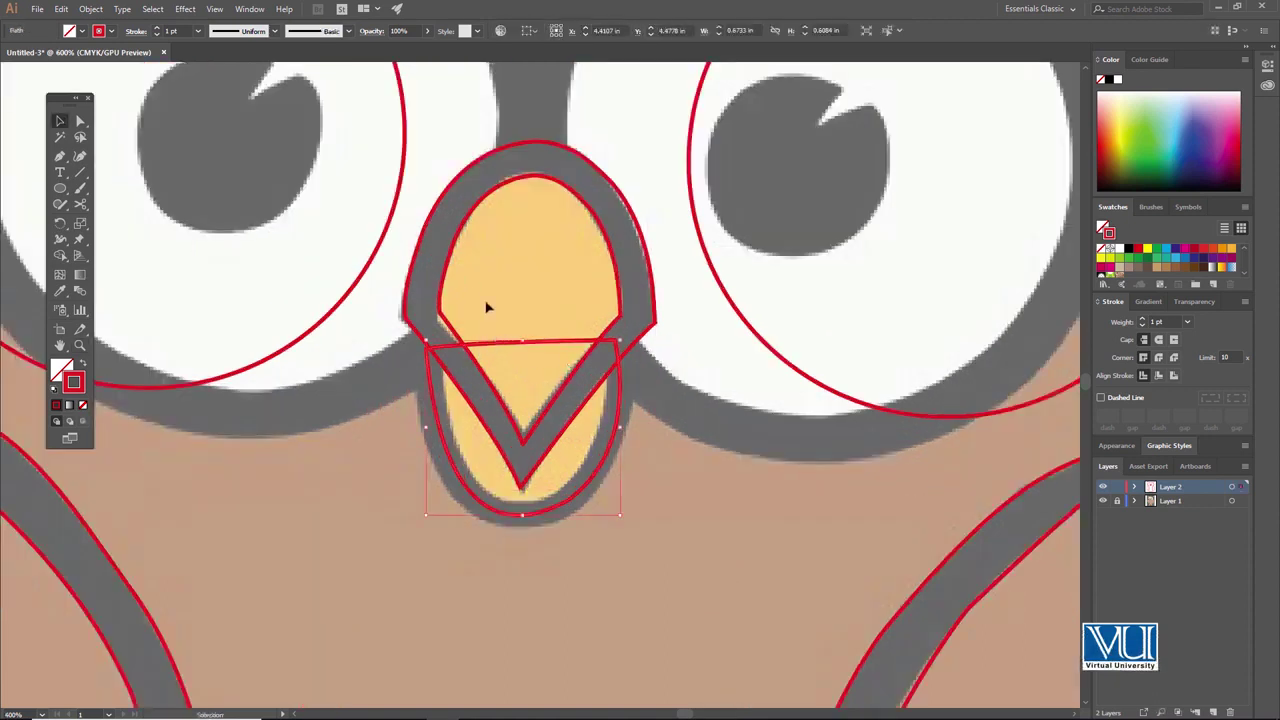
pyautogui.click(489, 307)
pyautogui.click(452, 262)
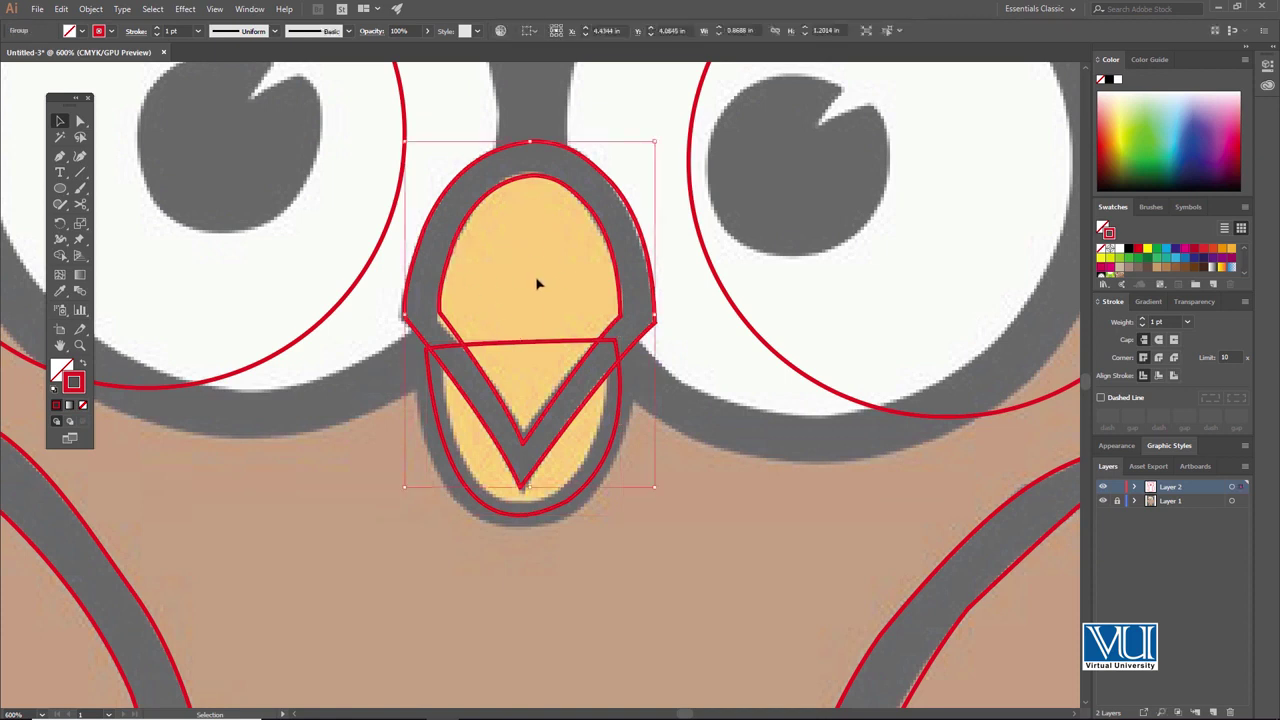
pyautogui.click(418, 298)
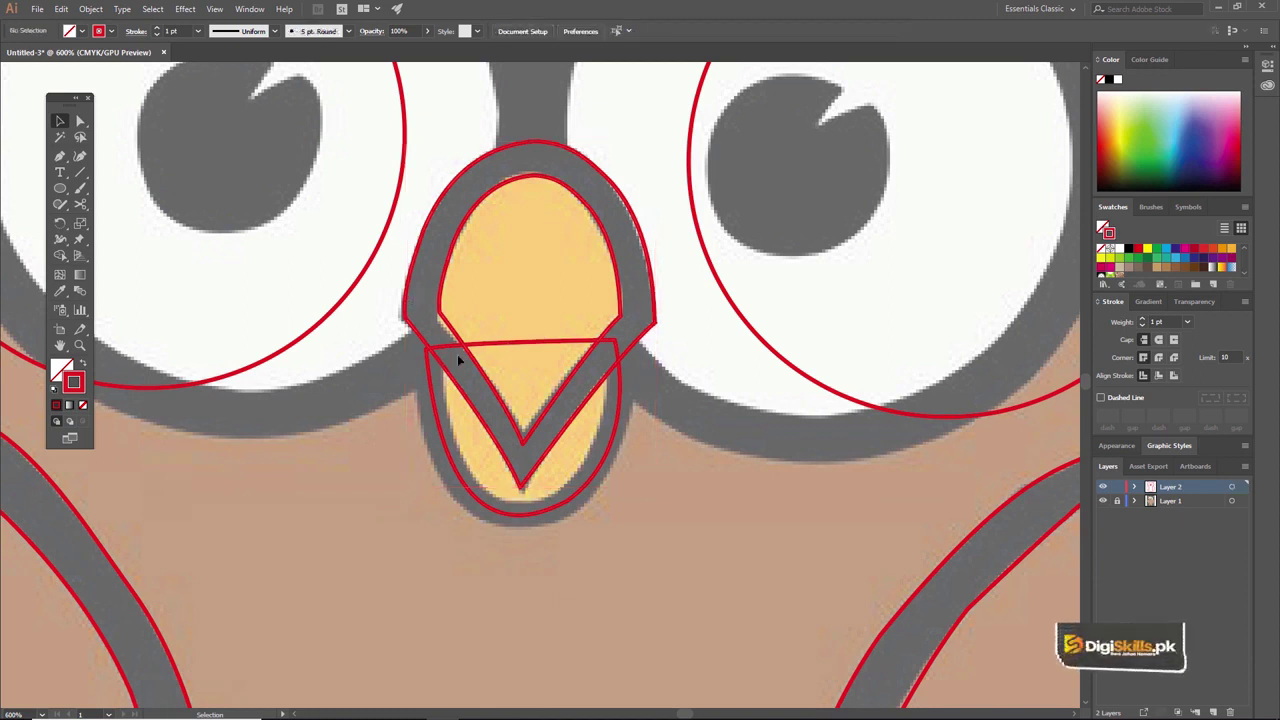
# Step: Trace the right foot's outline down its left edge and around its left tip
pyautogui.press('z')
pyautogui.keyDown('alt'); pyautogui.click(562, 445); pyautogui.keyUp('alt')
pyautogui.keyDown('alt'); pyautogui.click(561, 430); pyautogui.keyUp('alt')
pyautogui.keyDown('alt'); pyautogui.click(561, 428); pyautogui.keyUp('alt')
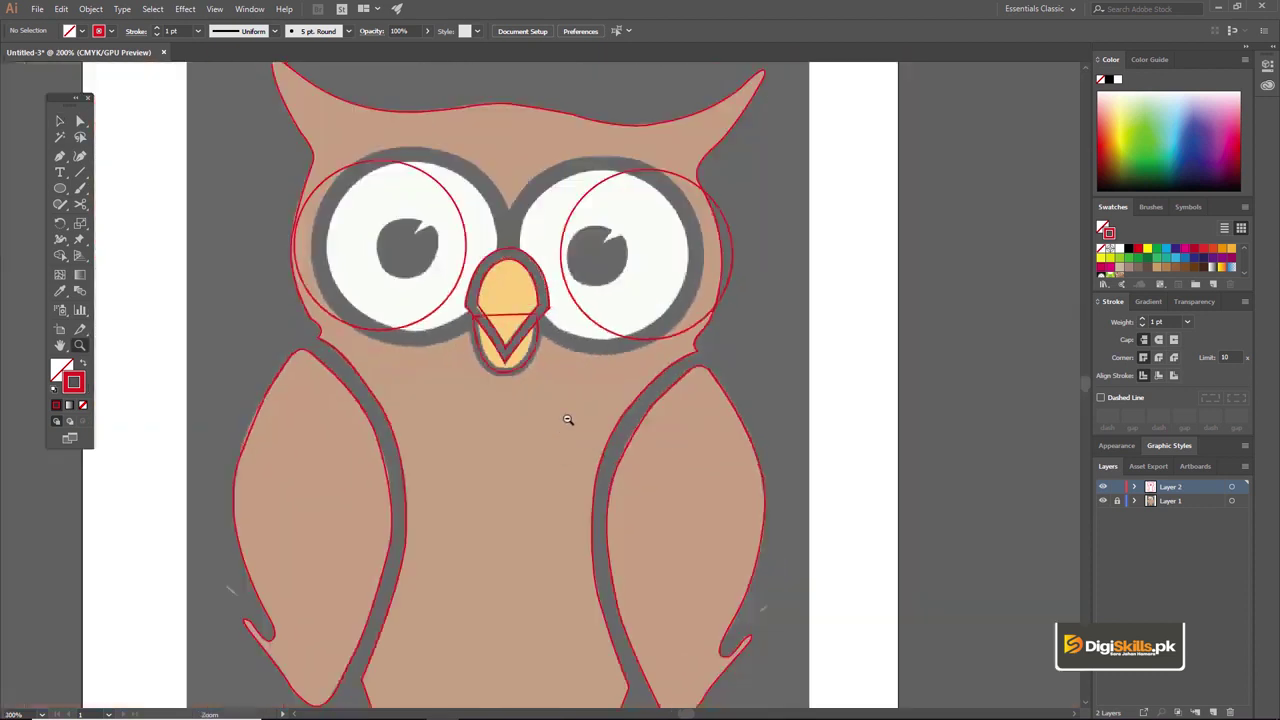
pyautogui.keyDown('alt'); pyautogui.click(568, 422); pyautogui.keyUp('alt')
pyautogui.click(537, 498)
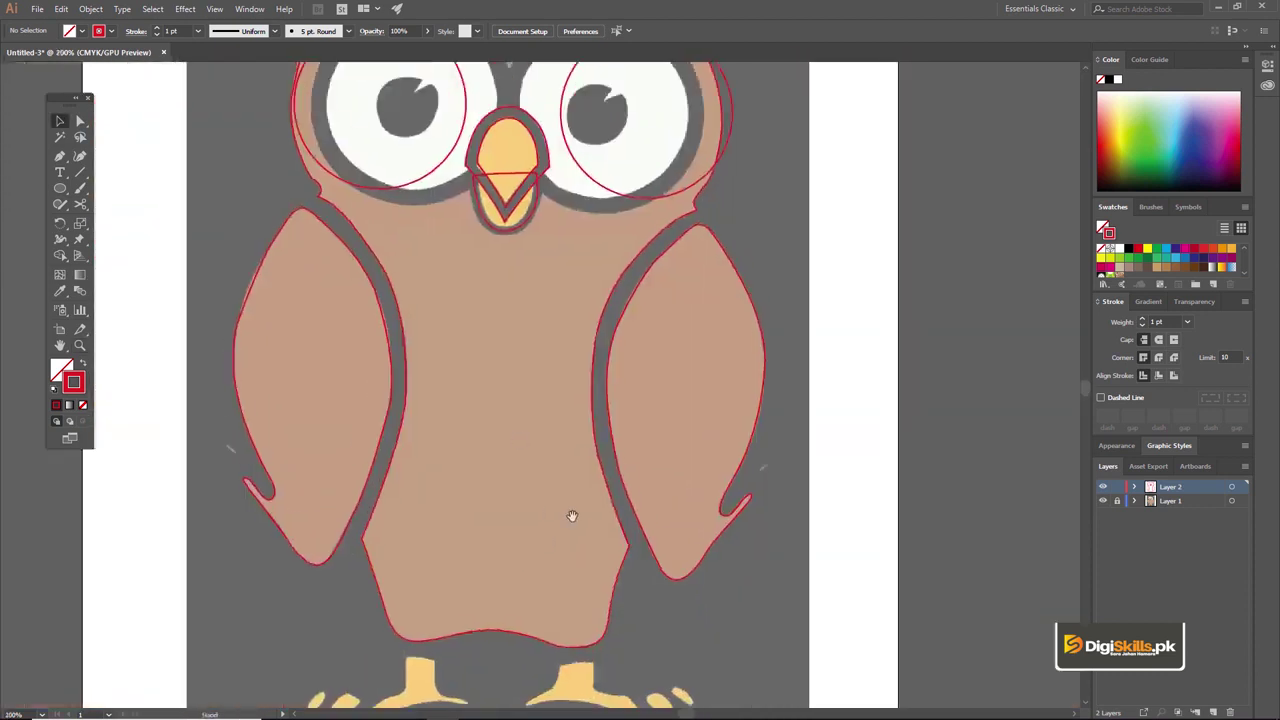
pyautogui.scroll(-3, 571, 514)
pyautogui.scroll(-3, 546, 494)
pyautogui.click(510, 487)
pyautogui.click(512, 475)
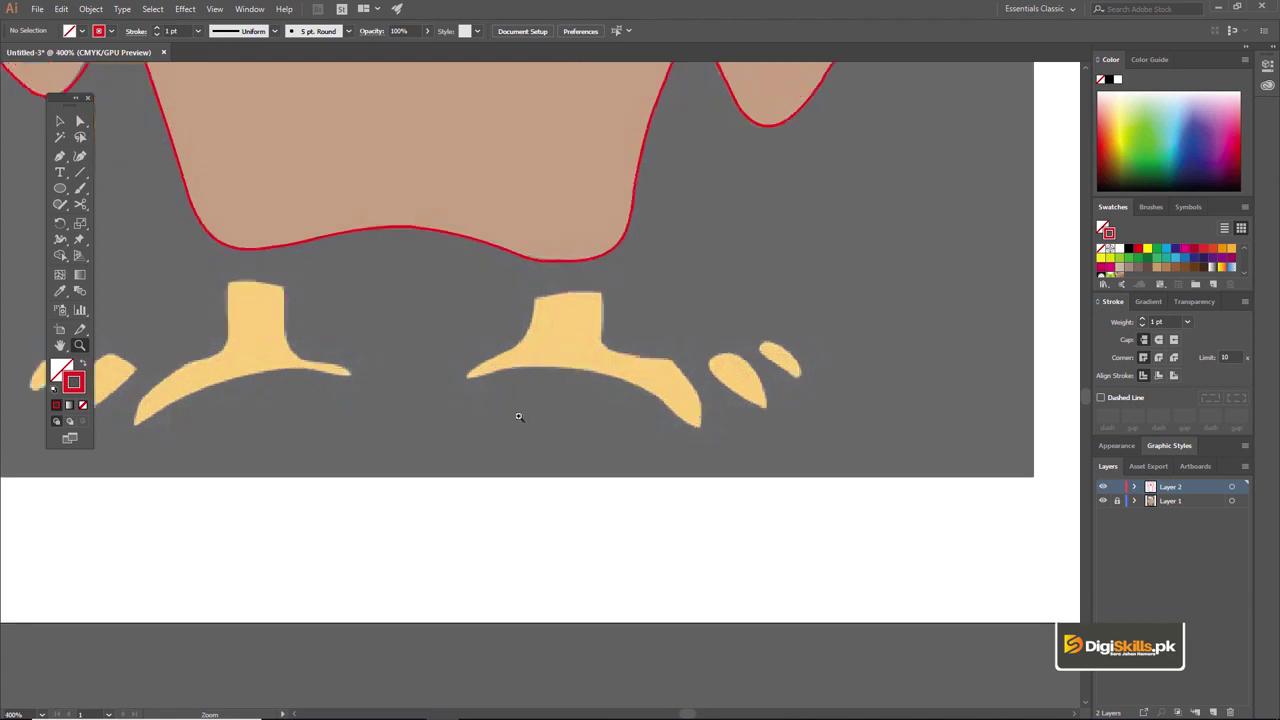
pyautogui.click(560, 405)
pyautogui.scroll(2, 578, 388)
pyautogui.press('v')
pyautogui.press('p')
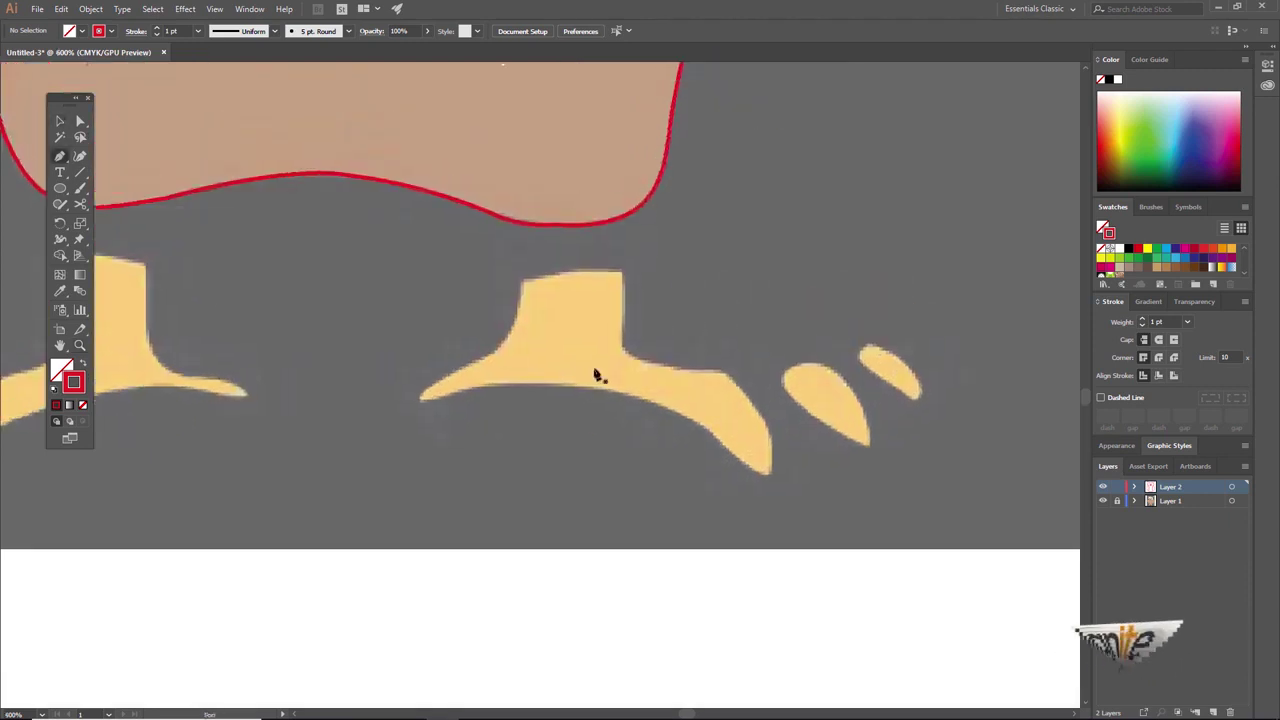
pyautogui.moveTo(521, 287); pyautogui.dragTo(475, 366)
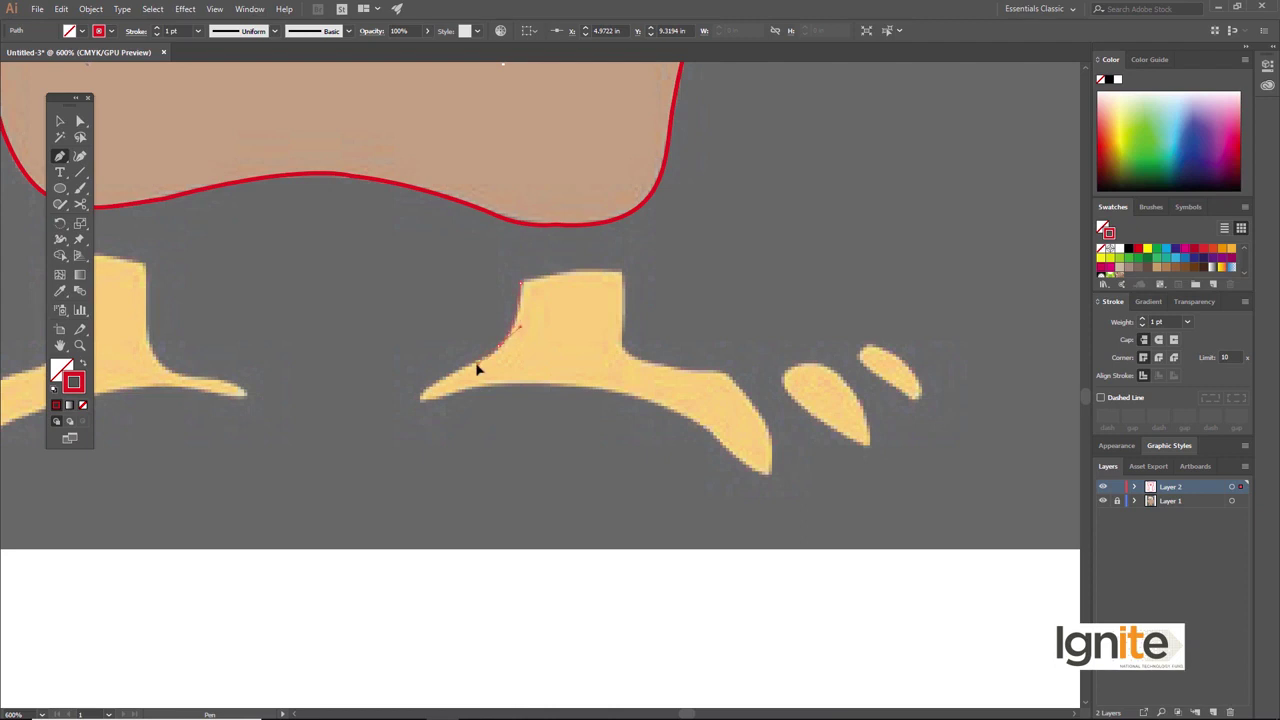
pyautogui.moveTo(500, 394); pyautogui.dragTo(555, 371)
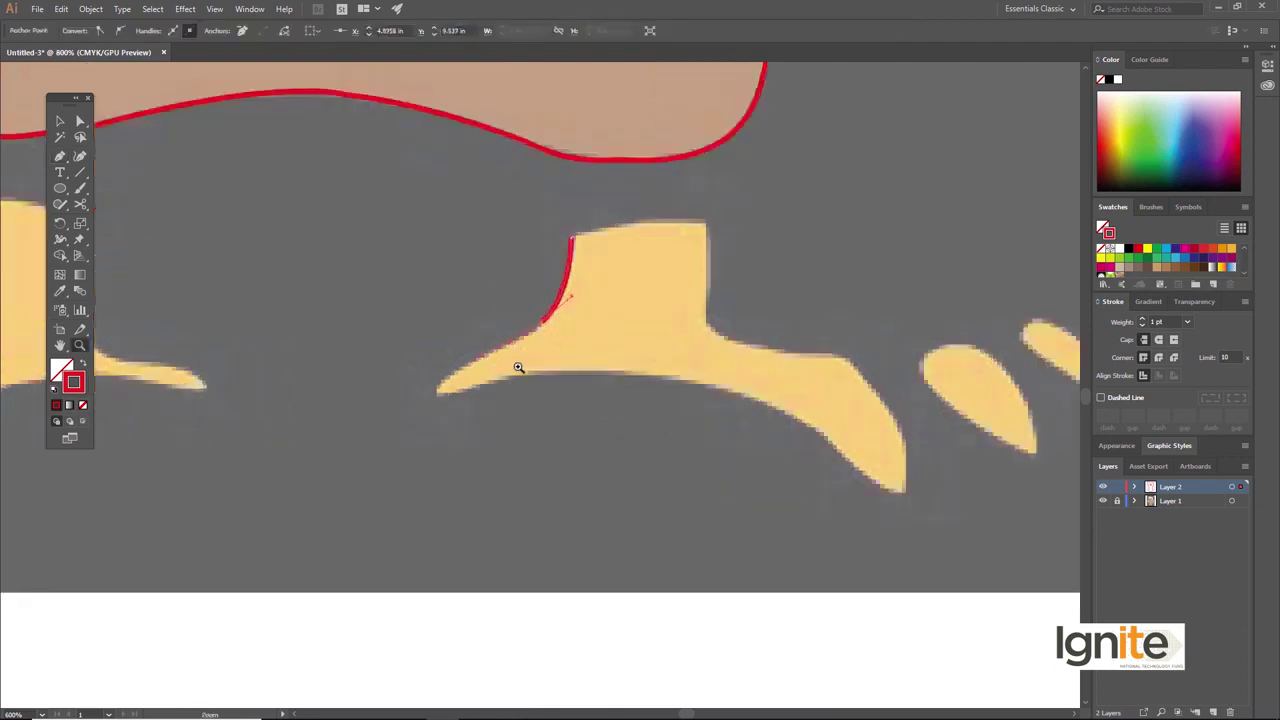
pyautogui.press('p')
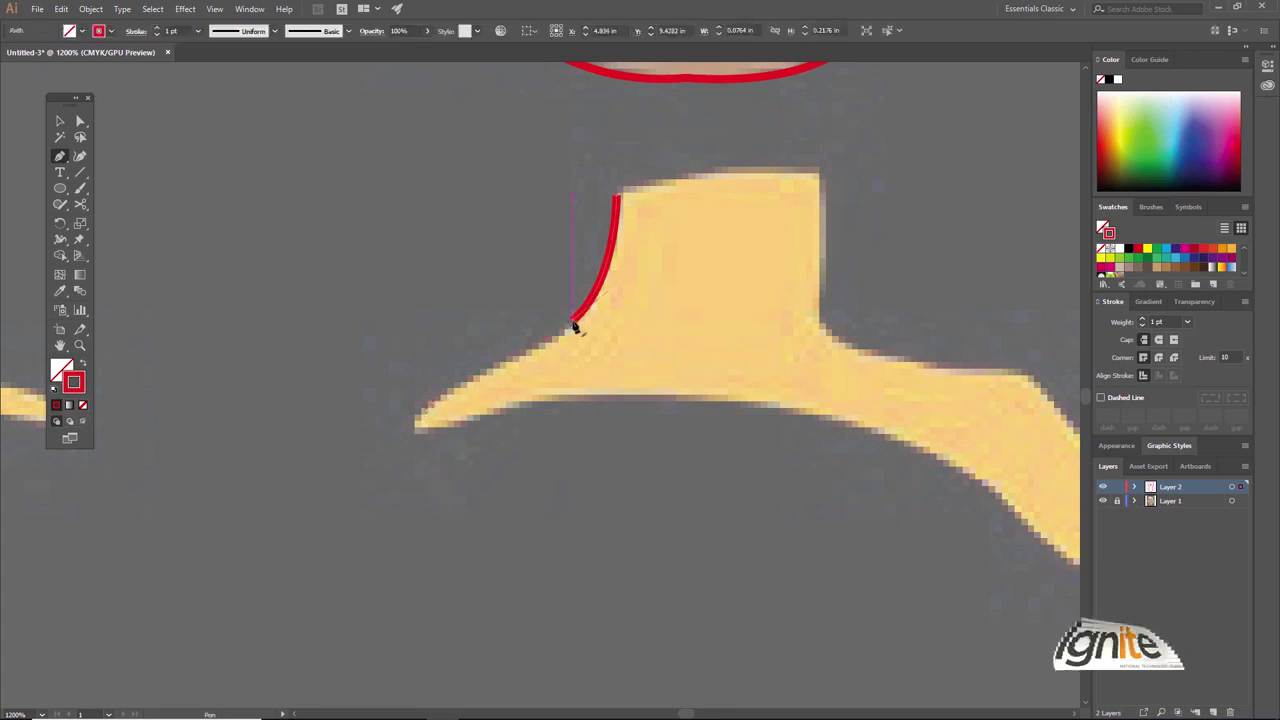
pyautogui.moveTo(572, 322); pyautogui.dragTo(460, 392)
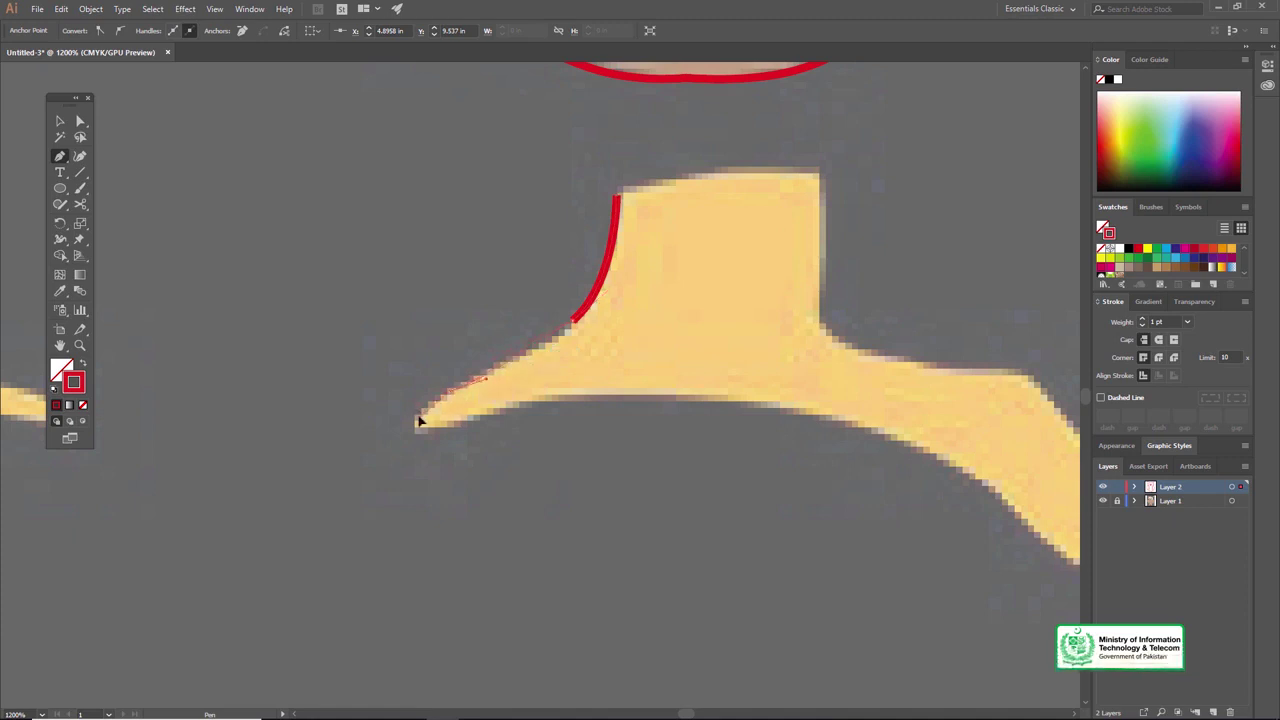
pyautogui.moveTo(419, 421); pyautogui.dragTo(439, 444)
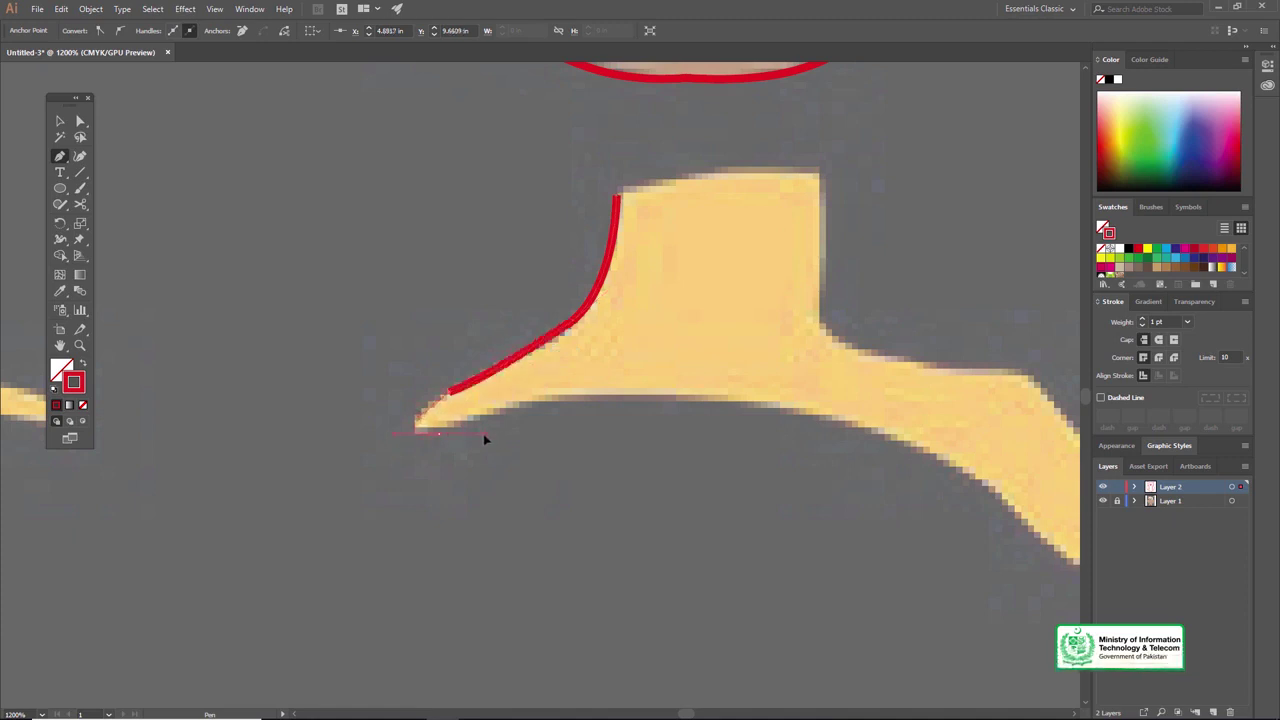
pyautogui.moveTo(479, 428); pyautogui.dragTo(467, 430)
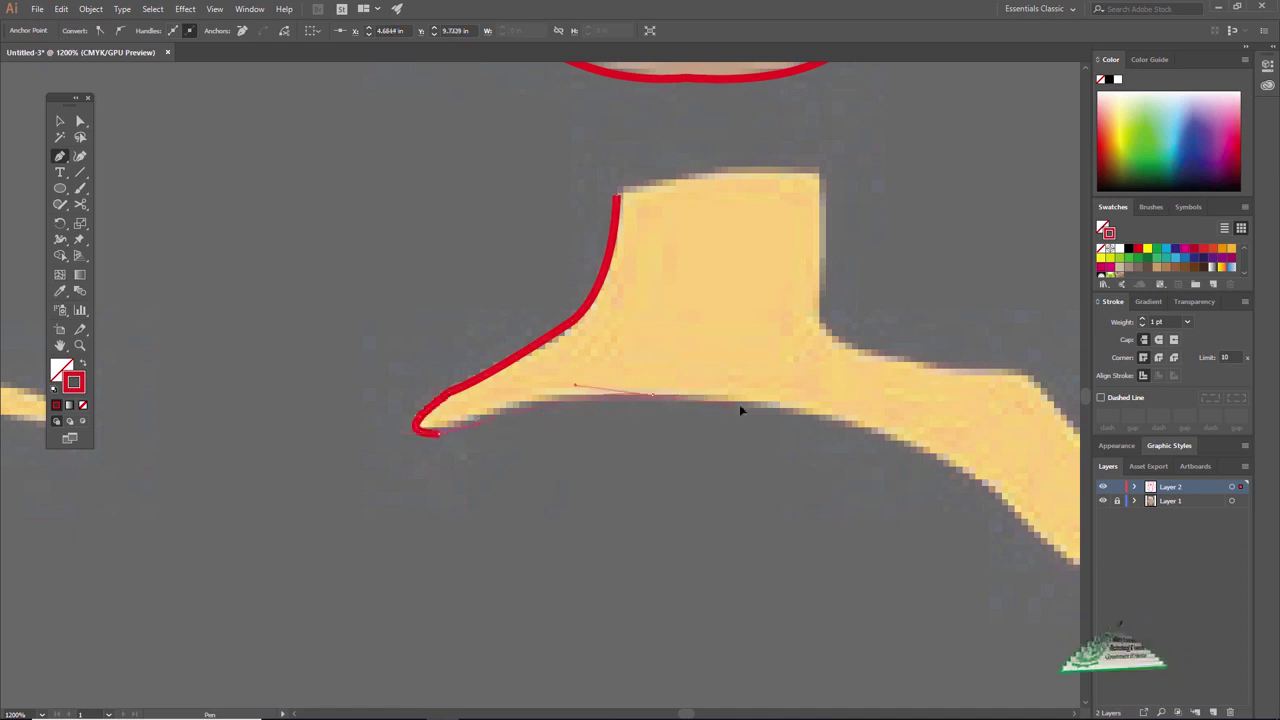
# Step: Trace the foot's underside, toe tip and stem, closing the red outline across its top
pyautogui.moveTo(652, 394); pyautogui.dragTo(756, 400)
pyautogui.moveTo(831, 420)
pyautogui.mouseDown()
pyautogui.moveTo(591, 419)
pyautogui.moveTo(563, 399)
pyautogui.mouseUp()
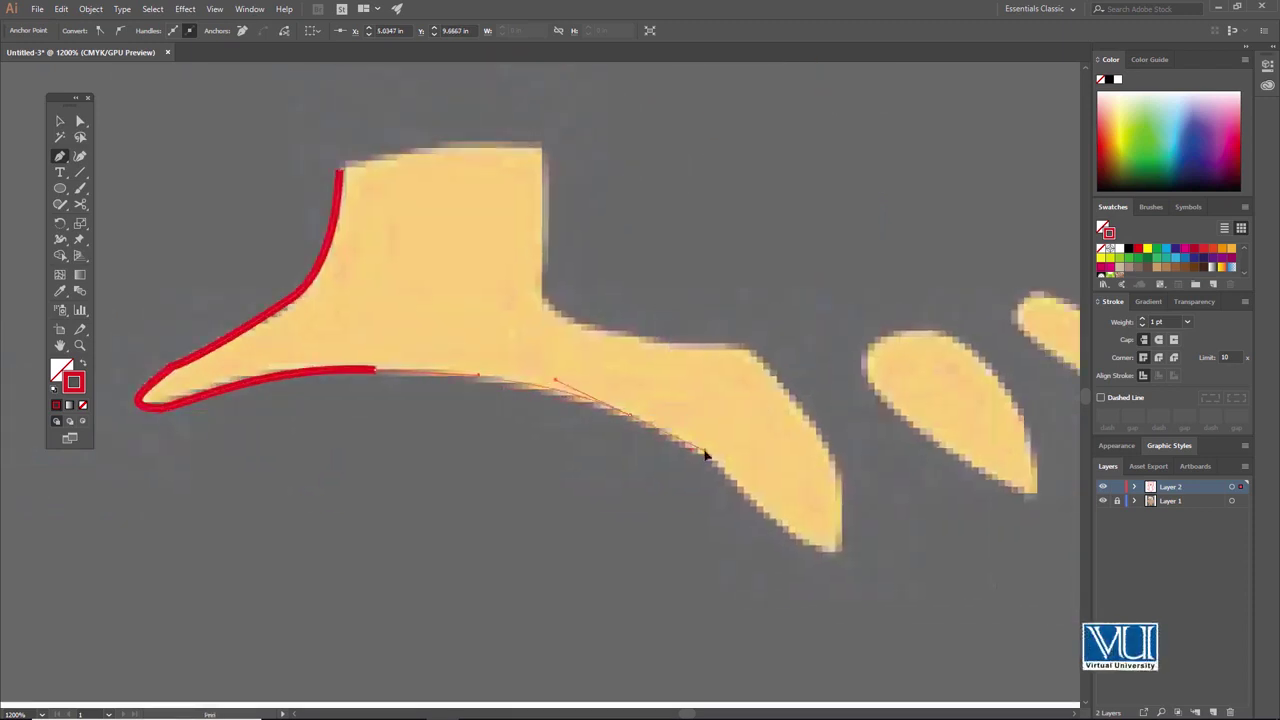
pyautogui.moveTo(771, 498); pyautogui.dragTo(614, 423)
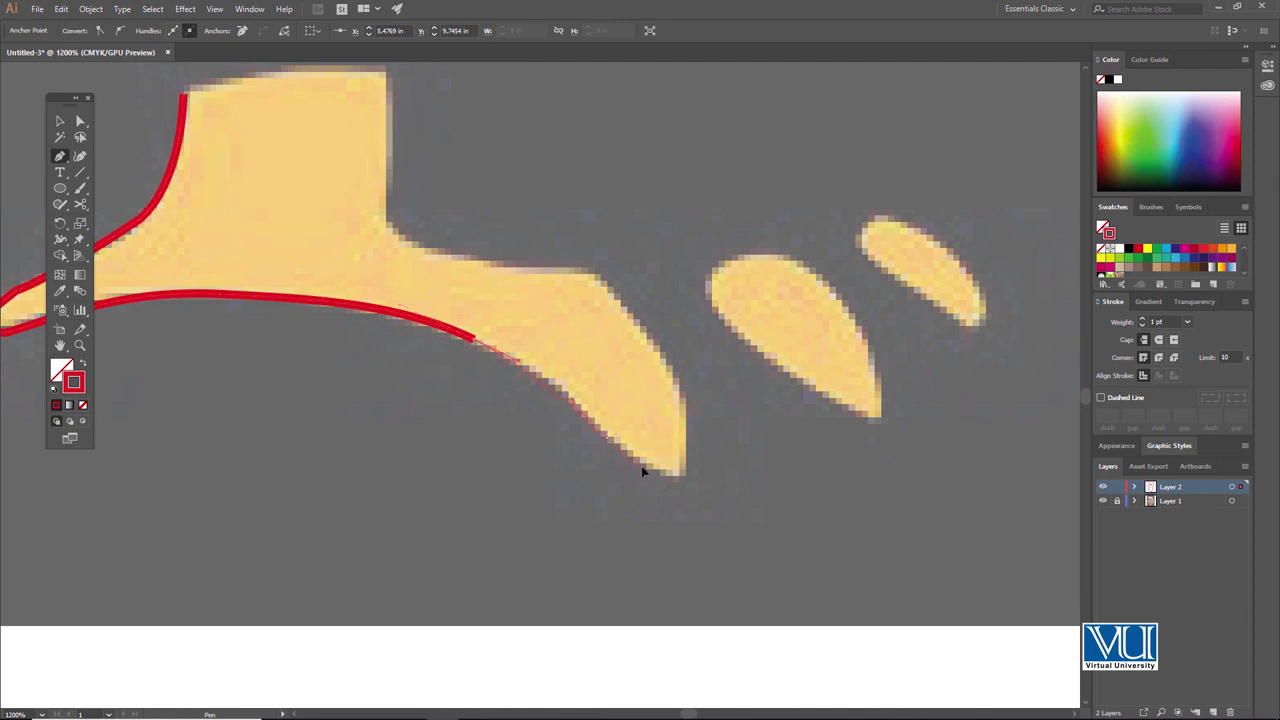
pyautogui.moveTo(642, 463)
pyautogui.mouseDown()
pyautogui.moveTo(686, 465)
pyautogui.moveTo(651, 391)
pyautogui.moveTo(677, 451)
pyautogui.mouseUp()
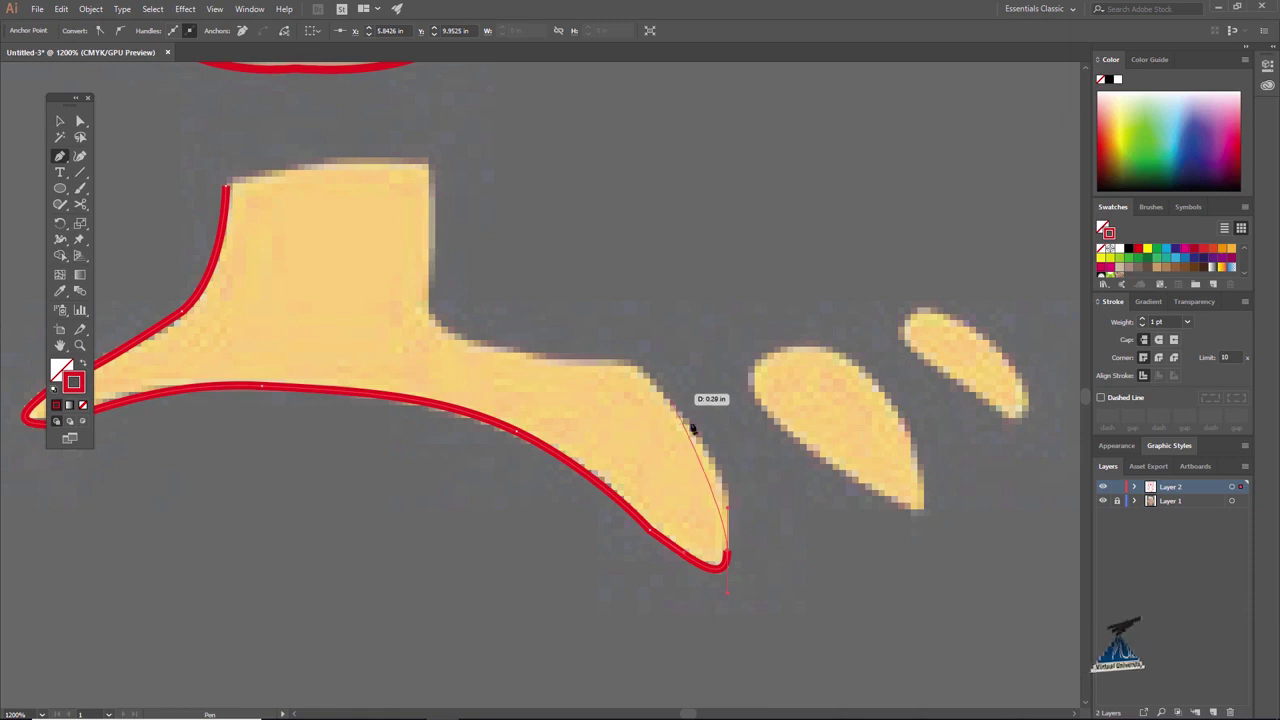
pyautogui.click(675, 447)
pyautogui.moveTo(590, 521); pyautogui.dragTo(549, 463)
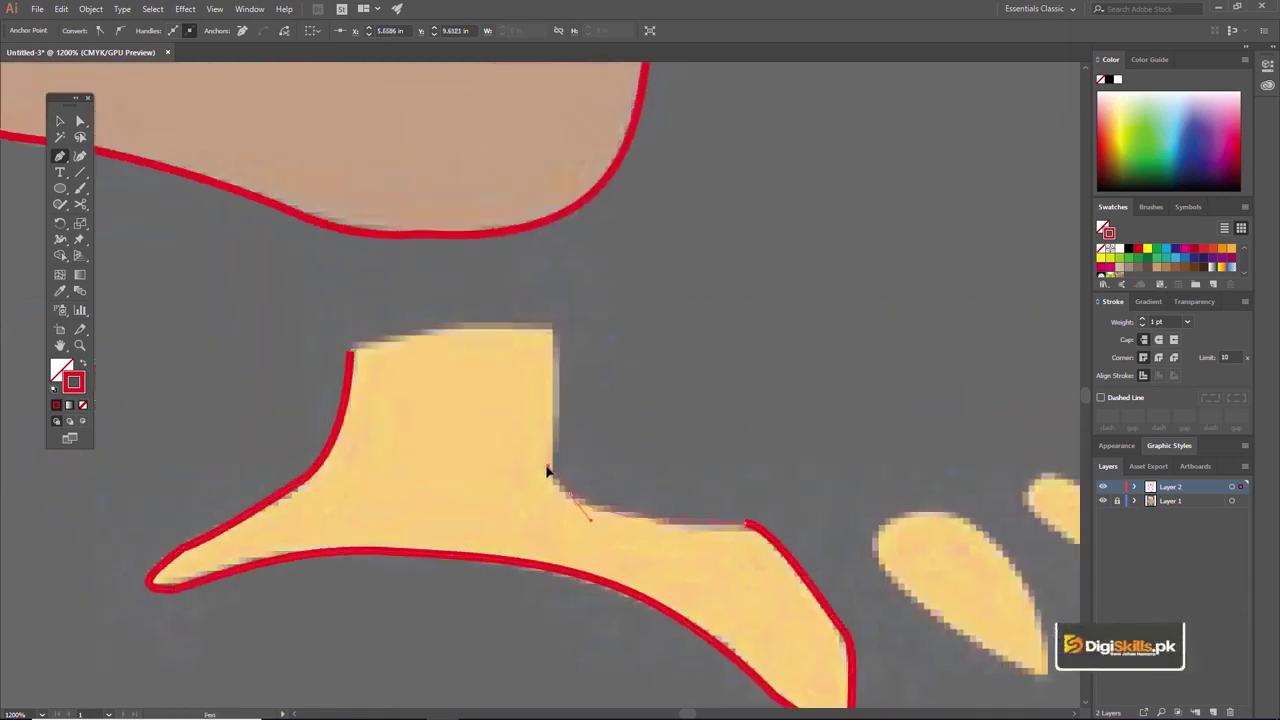
pyautogui.moveTo(555, 481); pyautogui.dragTo(554, 447)
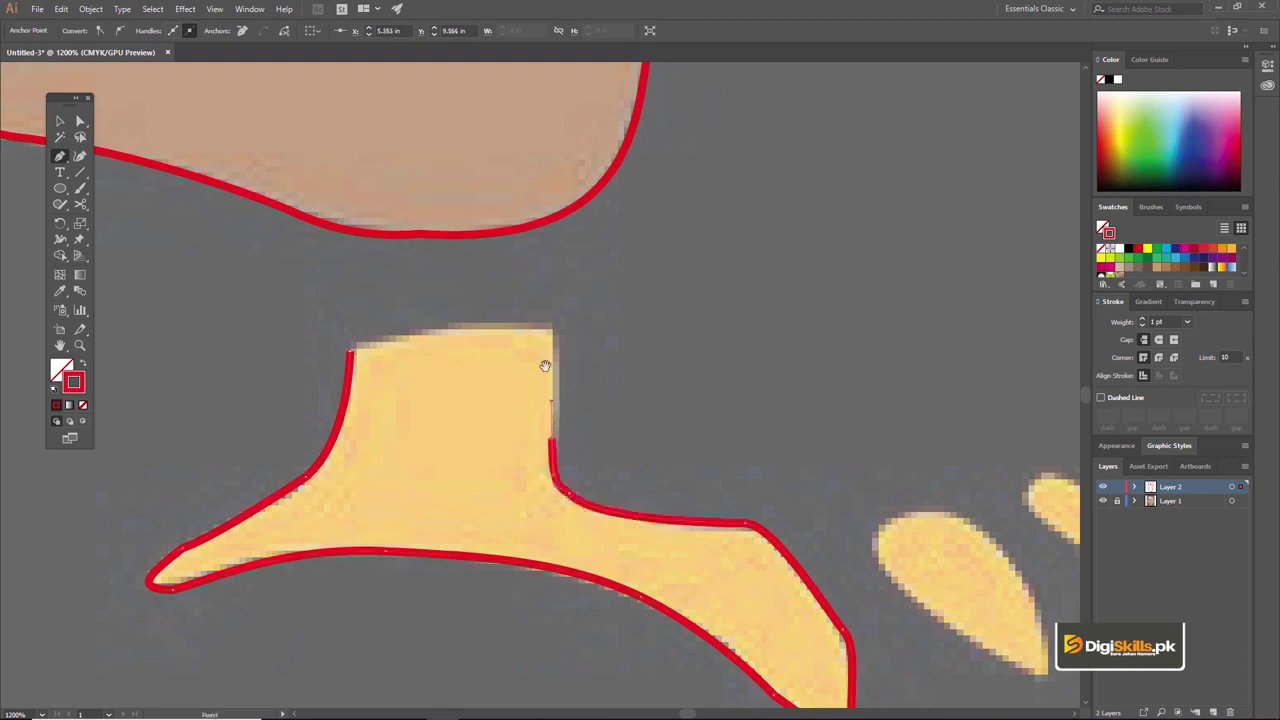
pyautogui.moveTo(545, 365); pyautogui.dragTo(561, 456)
pyautogui.click(576, 434)
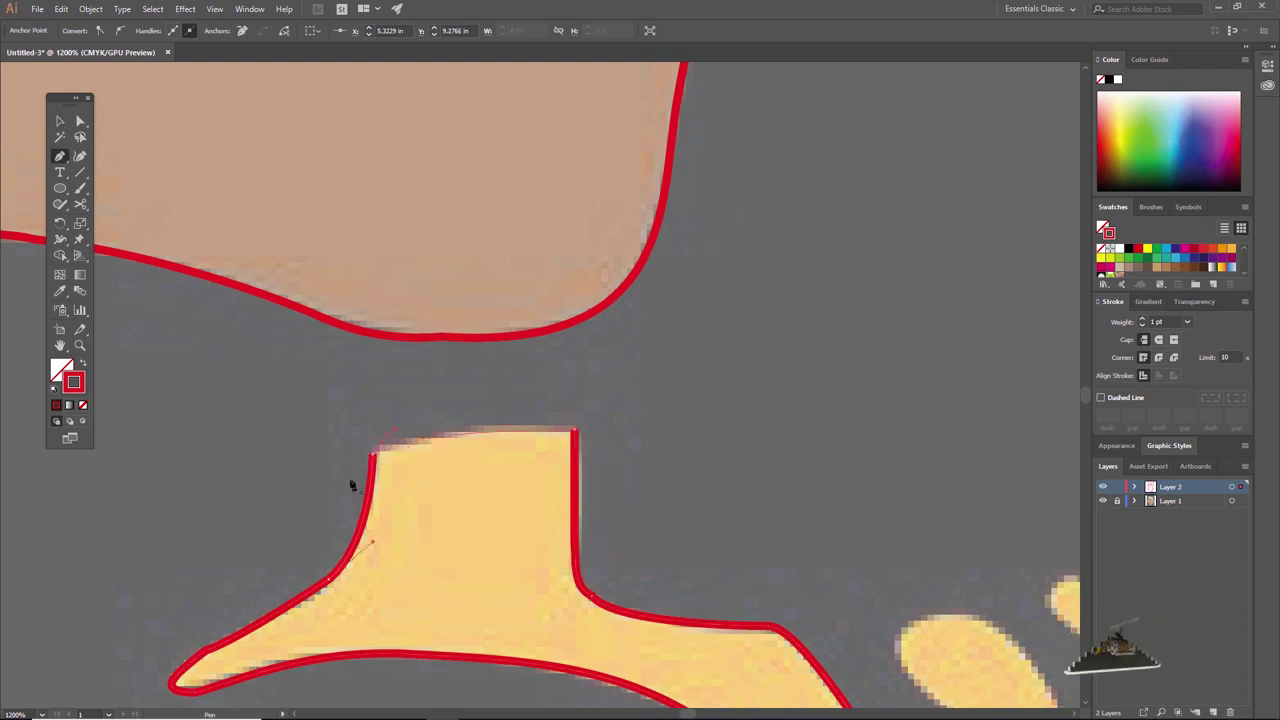
pyautogui.click(373, 456)
pyautogui.hotkey('ctrl', '-')
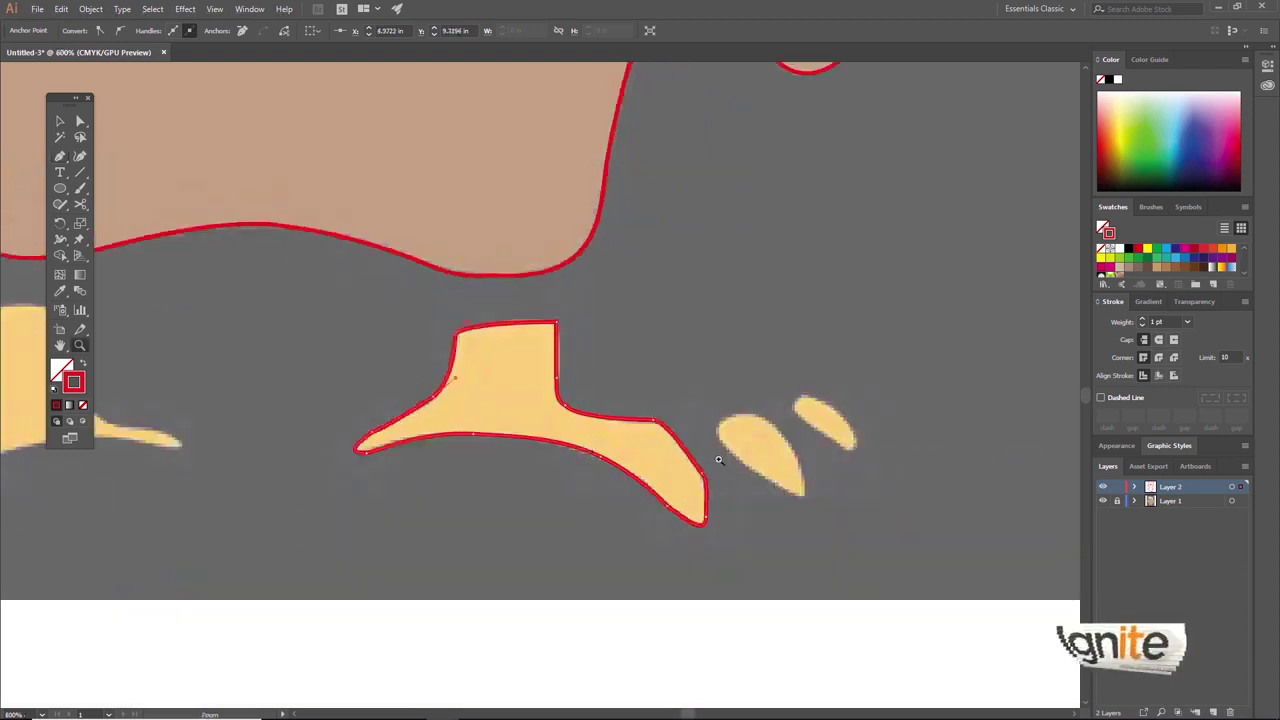
pyautogui.click(722, 428)
pyautogui.click(572, 405)
# Step: Outline the larger teardrop toe with a closed curved red path
pyautogui.press('p')
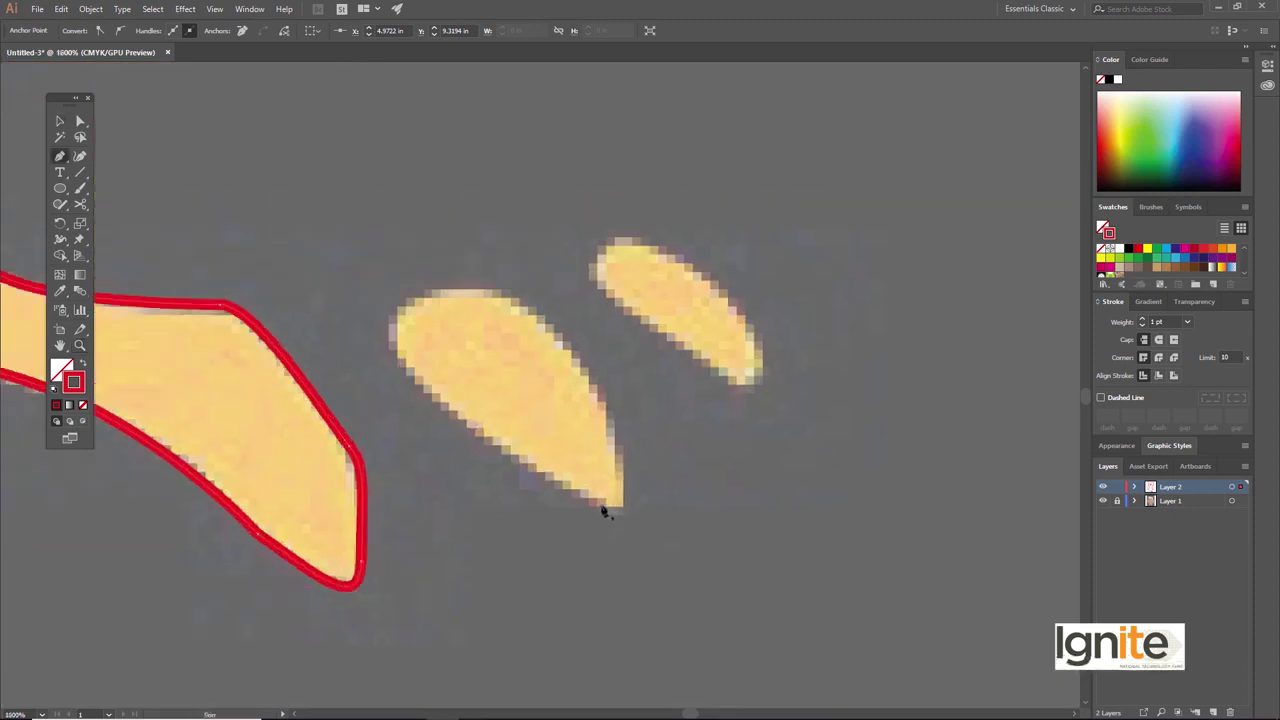
pyautogui.click(619, 507)
pyautogui.moveTo(567, 333); pyautogui.dragTo(532, 298)
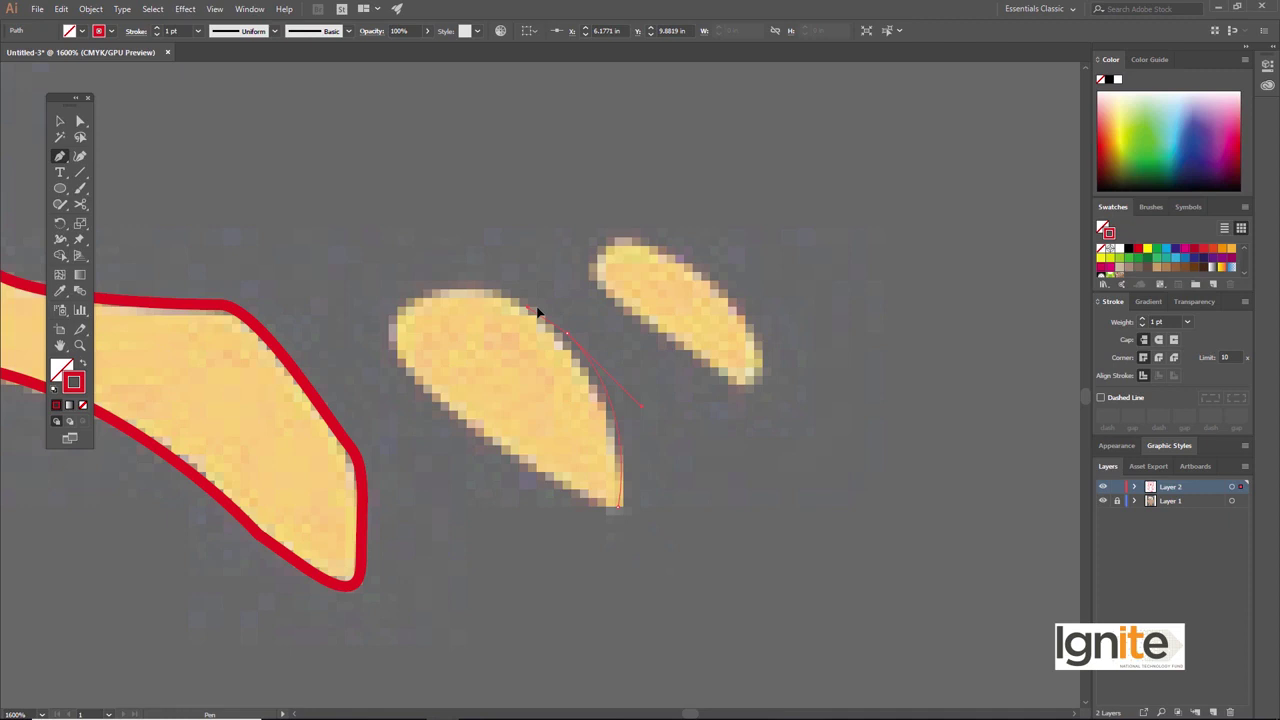
pyautogui.moveTo(533, 308); pyautogui.dragTo(429, 301)
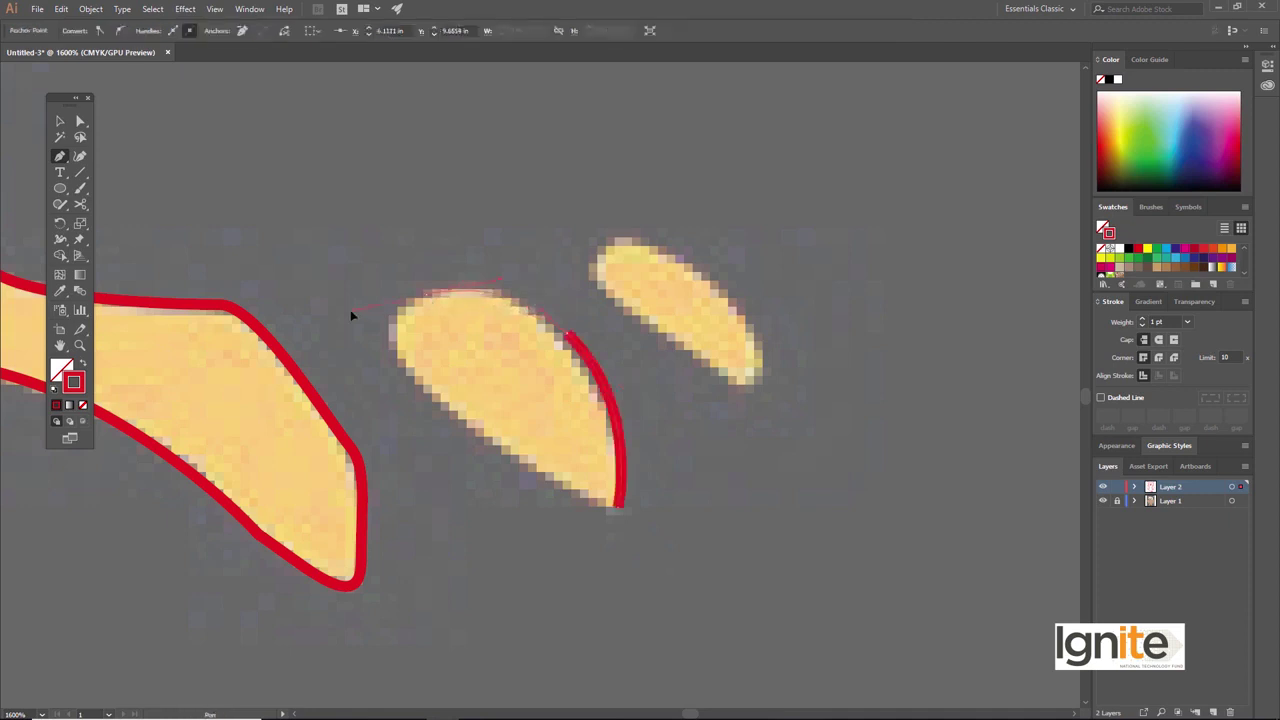
pyautogui.moveTo(416, 302); pyautogui.dragTo(430, 400)
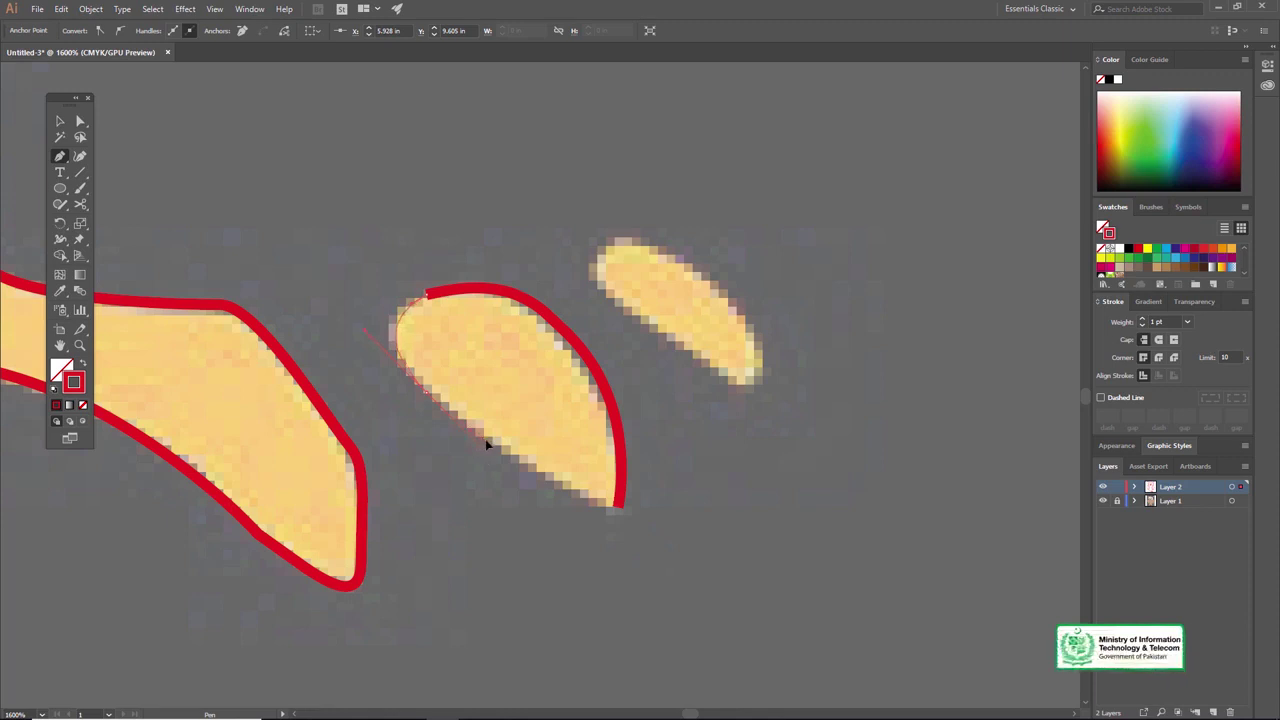
pyautogui.moveTo(485, 443); pyautogui.dragTo(617, 513)
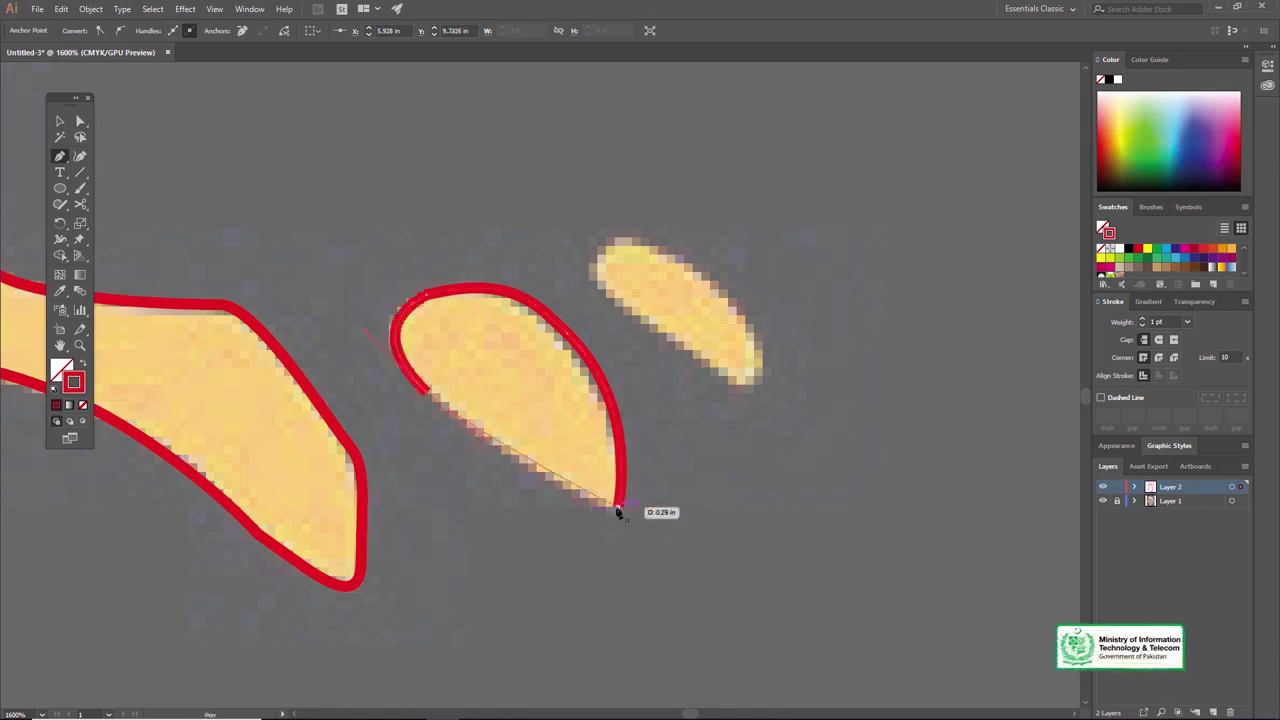
pyautogui.moveTo(617, 513); pyautogui.dragTo(659, 507)
pyautogui.press('v')
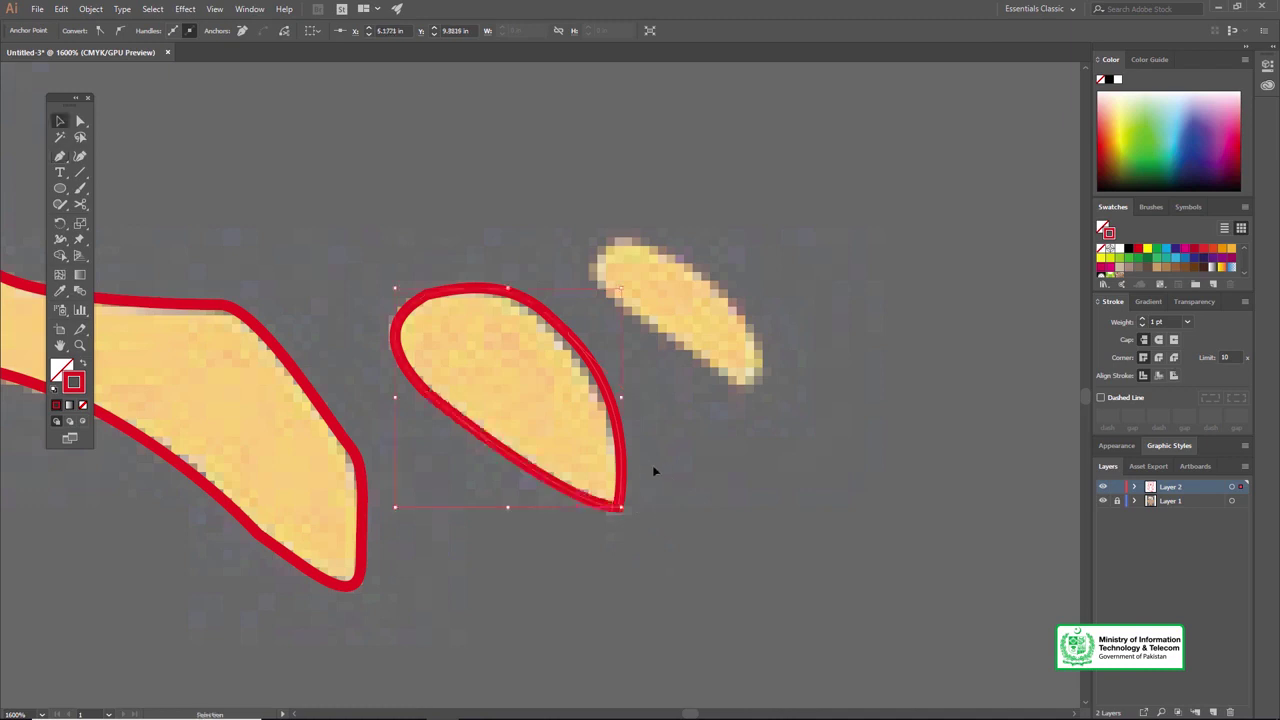
pyautogui.click(711, 455)
# Step: Trace curved anchors around the smaller teardrop toe up to its right end
pyautogui.press('p')
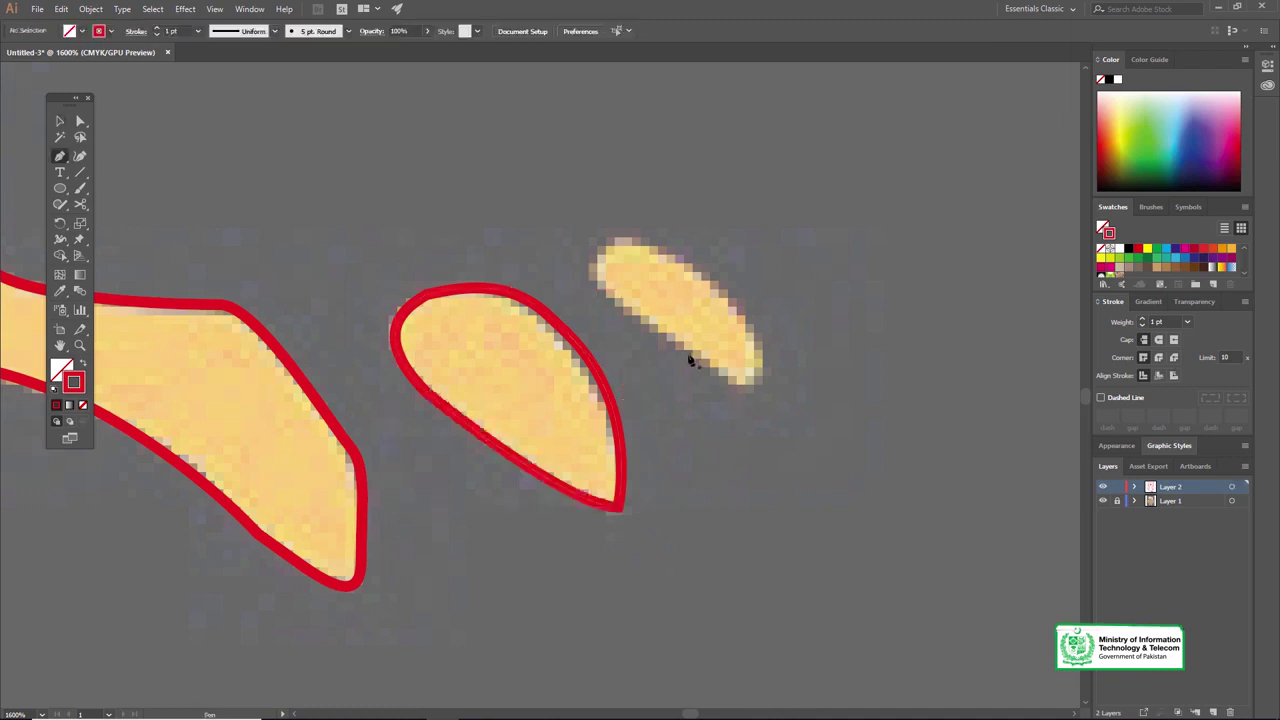
pyautogui.click(690, 360)
pyautogui.moveTo(600, 263); pyautogui.dragTo(624, 228)
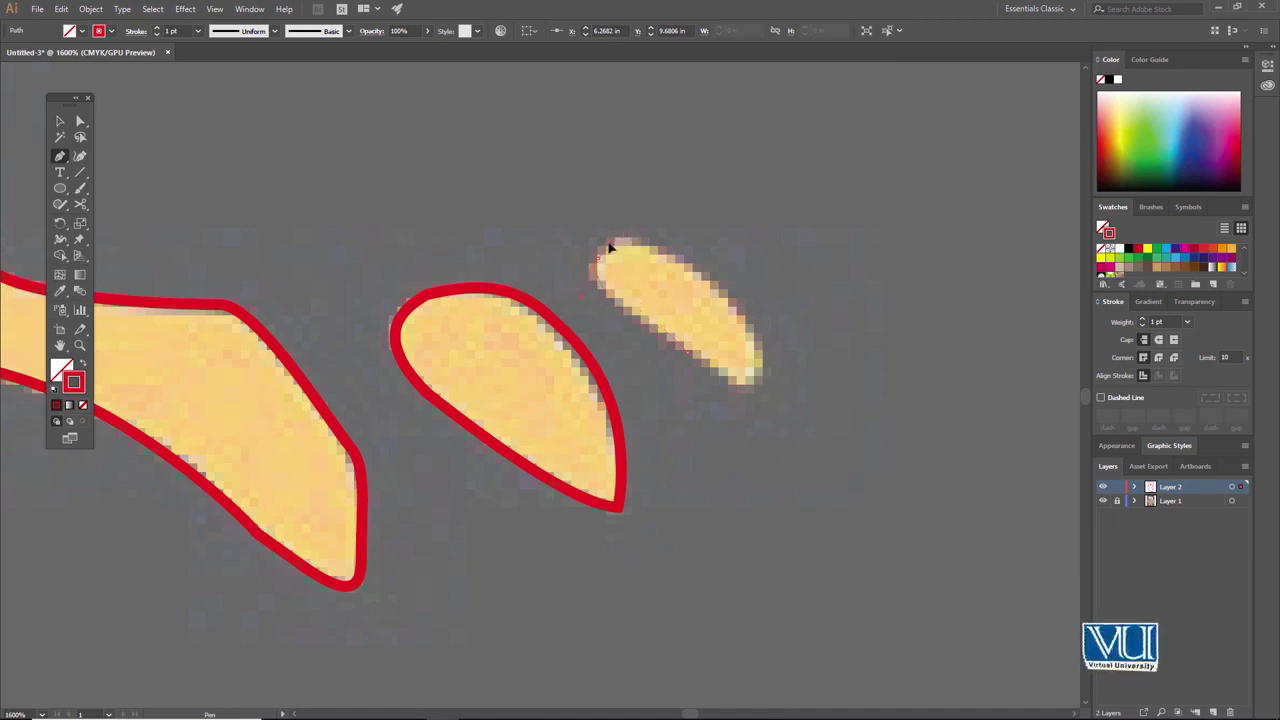
pyautogui.moveTo(620, 246); pyautogui.dragTo(686, 263)
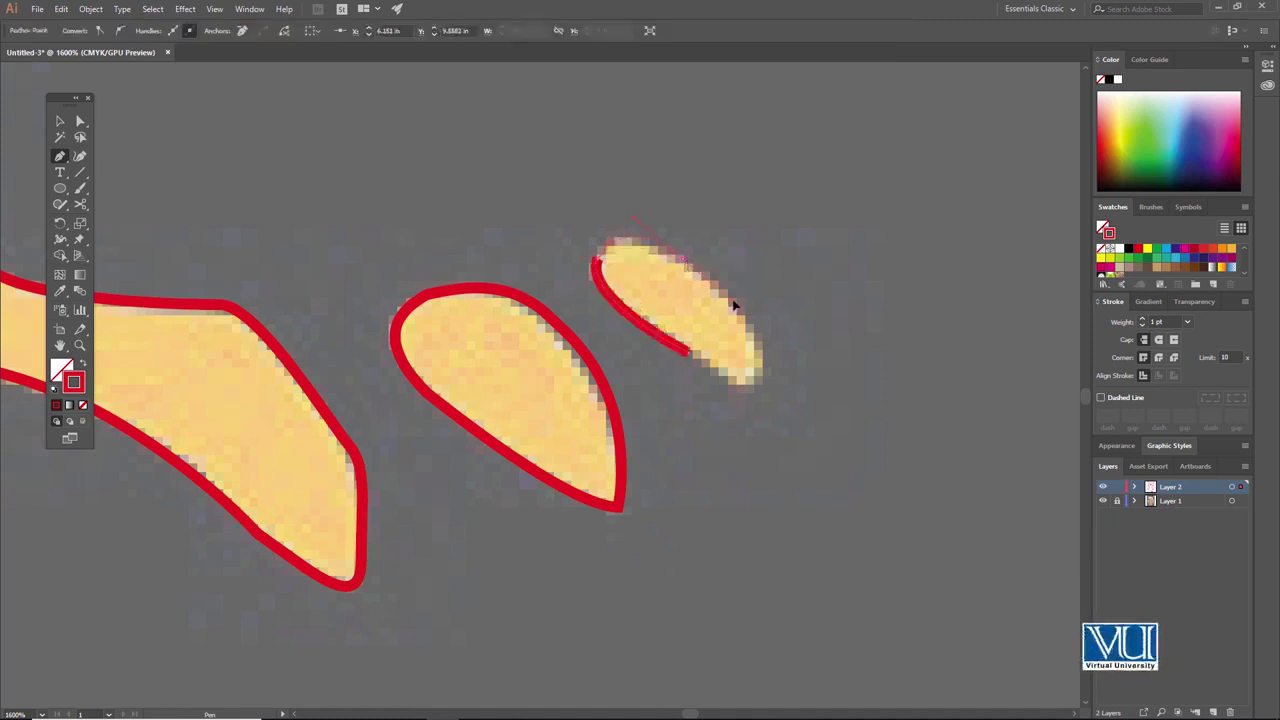
pyautogui.moveTo(731, 304); pyautogui.dragTo(770, 370)
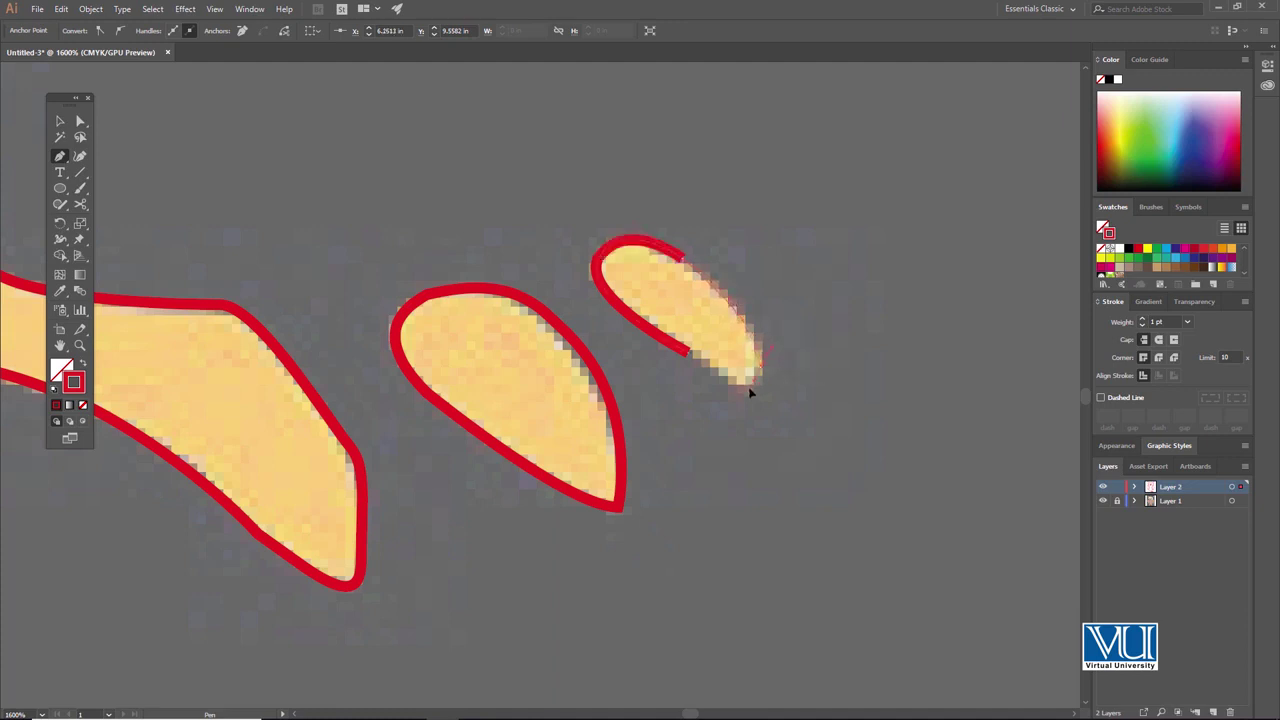
pyautogui.moveTo(748, 382); pyautogui.dragTo(690, 358)
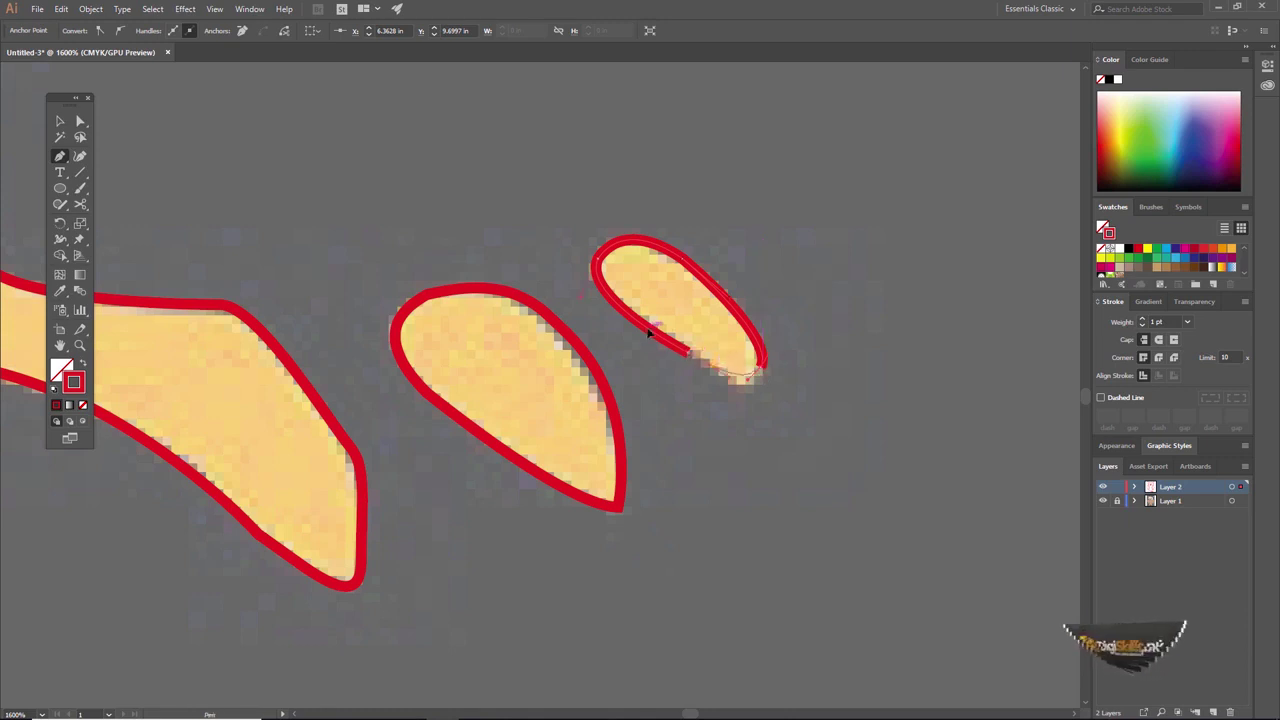
# Step: Trace the left foot's top, left side and instep toward the front toe
pyautogui.press('z')
pyautogui.keyDown('alt'); pyautogui.click(537, 328); pyautogui.keyUp('alt')
pyautogui.keyDown('alt'); pyautogui.click(537, 328); pyautogui.keyUp('alt')
pyautogui.keyDown('alt'); pyautogui.click(420, 377); pyautogui.keyUp('alt')
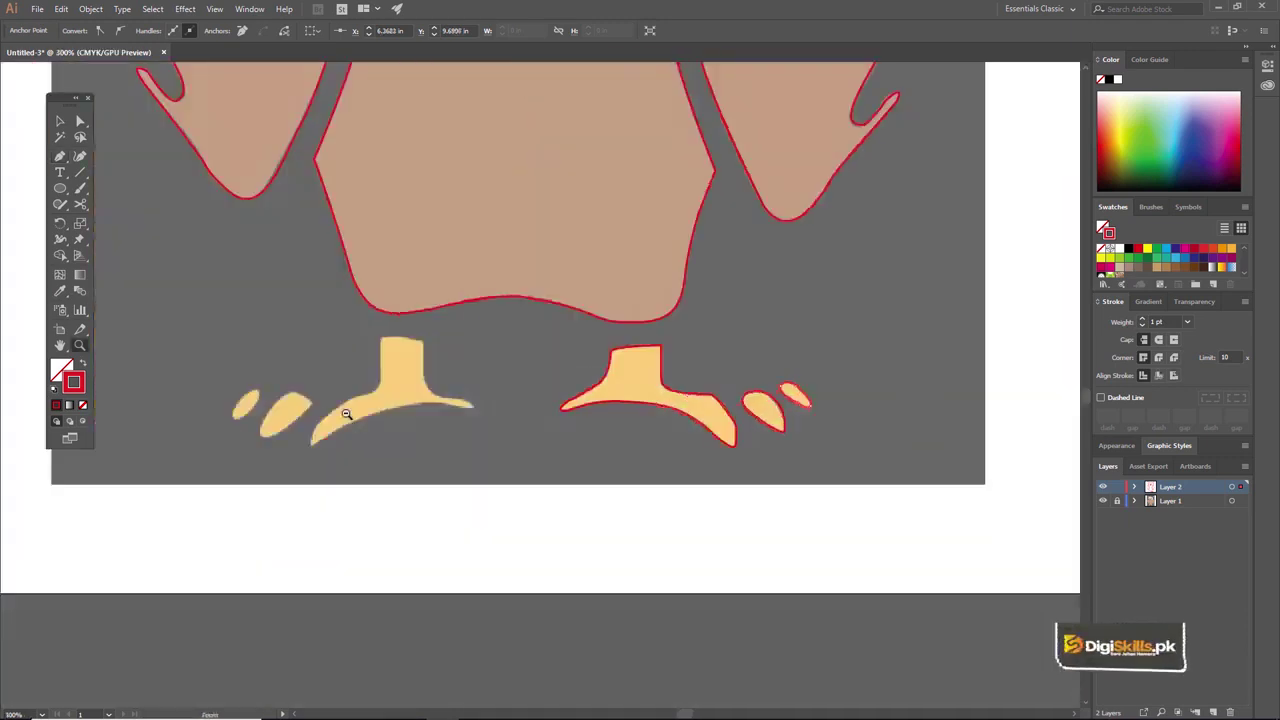
pyautogui.click(343, 414)
pyautogui.click(521, 412)
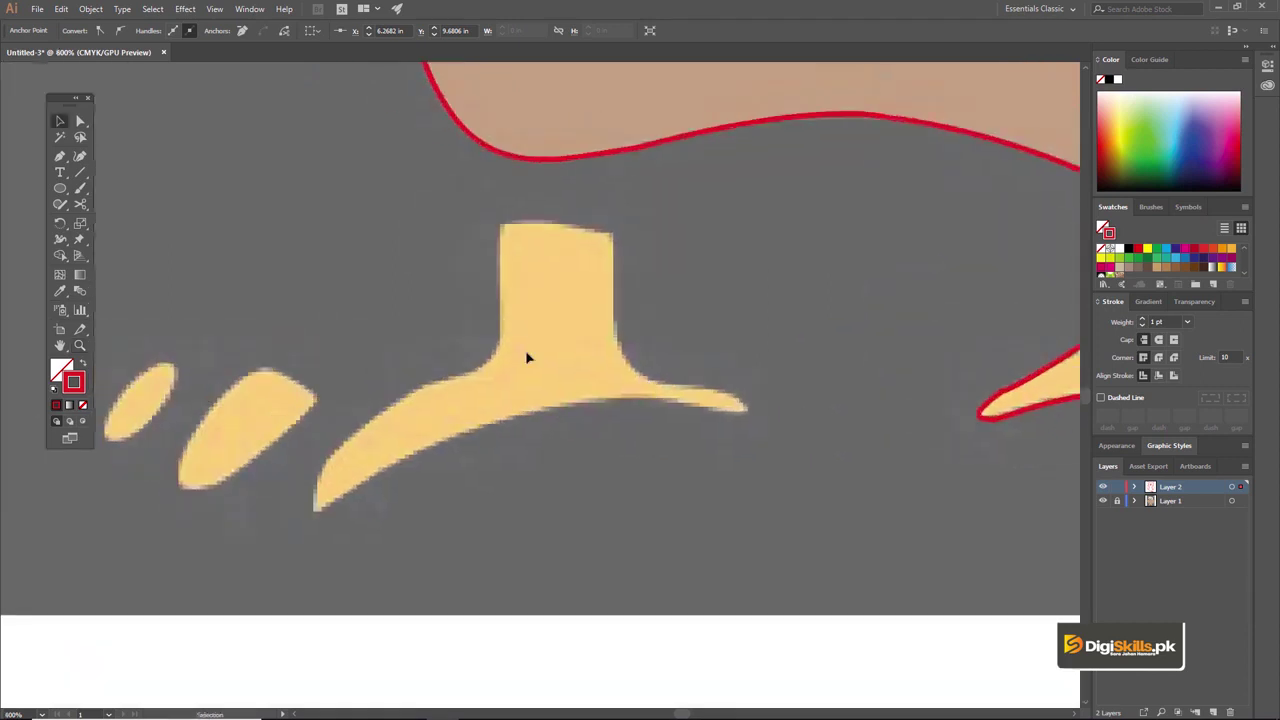
pyautogui.click(535, 350)
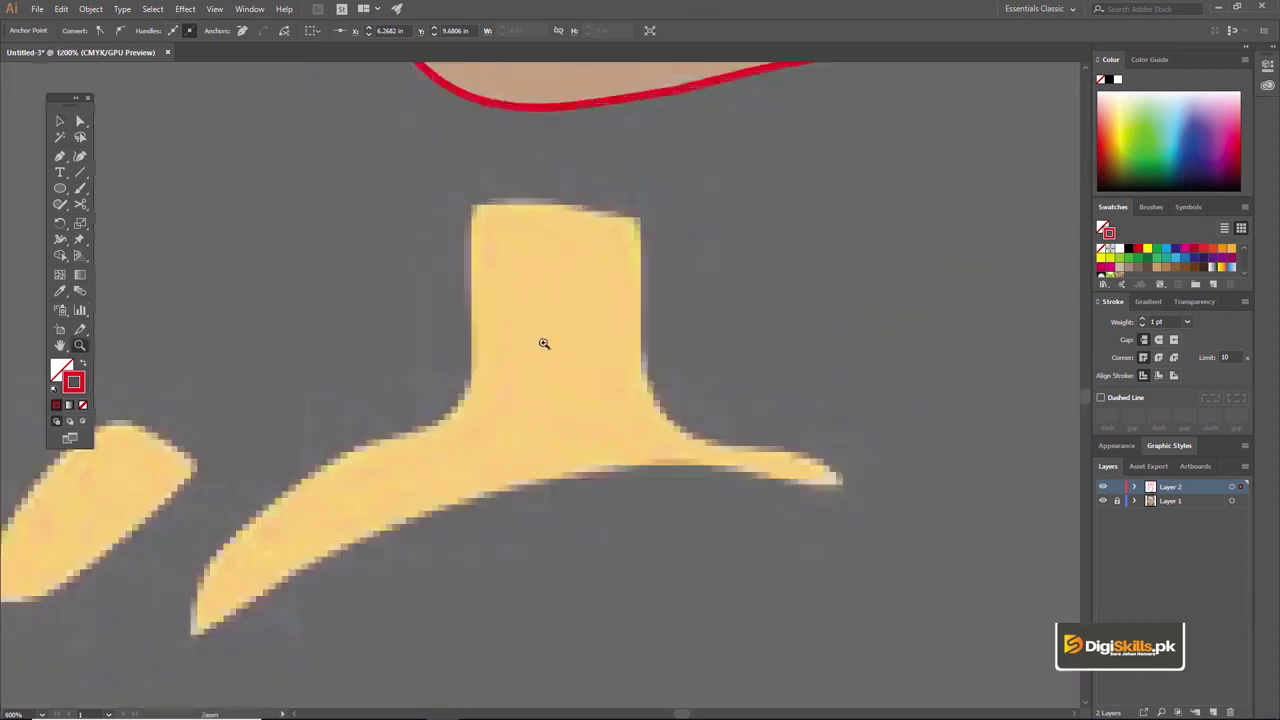
pyautogui.click(638, 219)
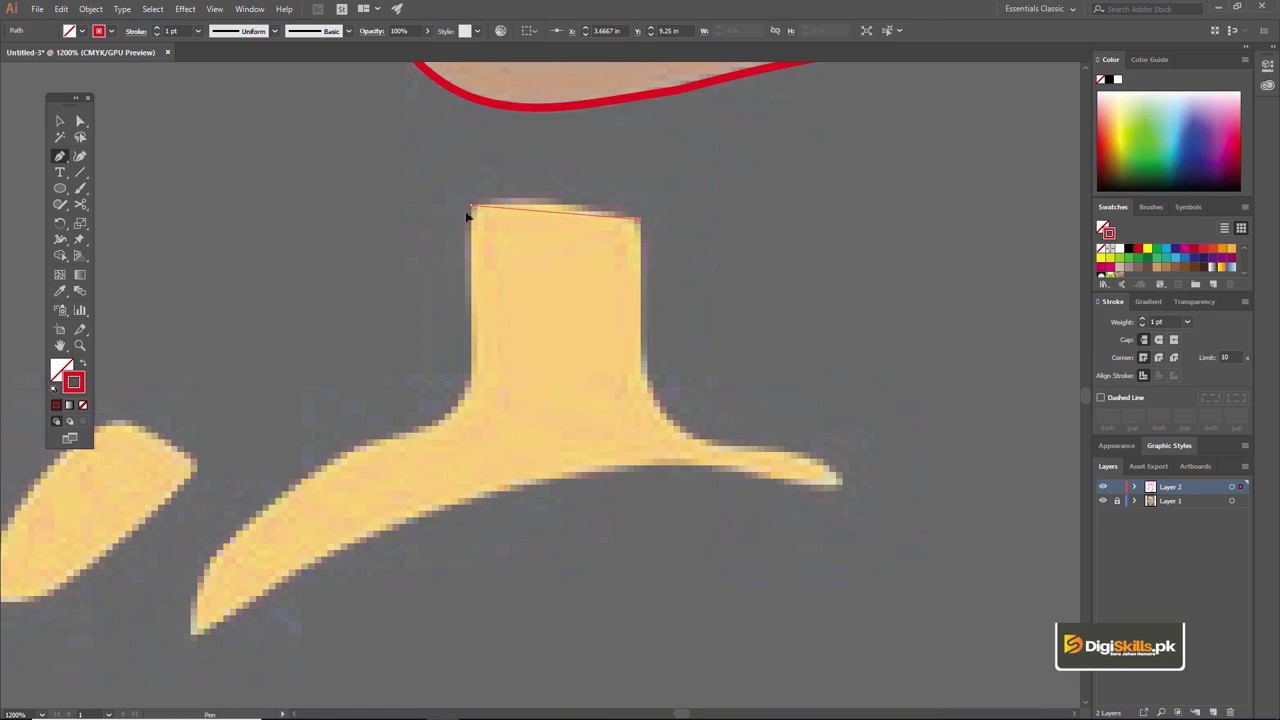
pyautogui.click(471, 319)
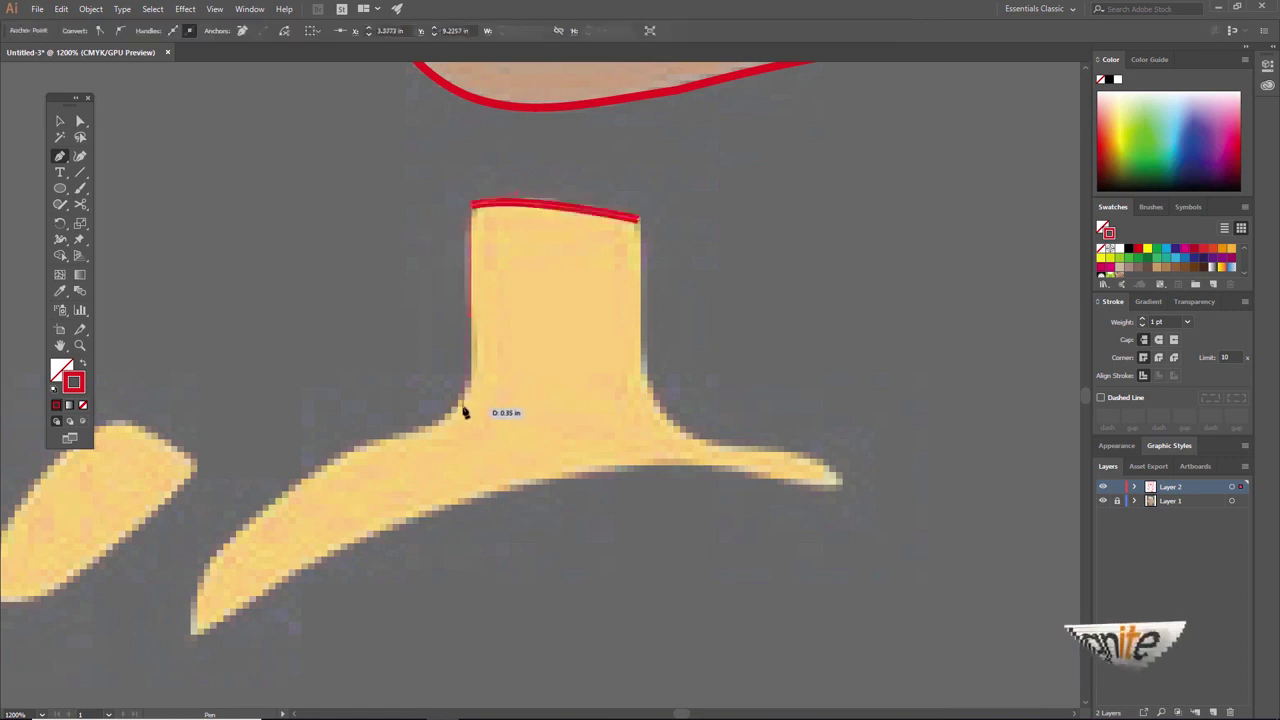
pyautogui.moveTo(464, 412)
pyautogui.mouseDown()
pyautogui.moveTo(461, 397)
pyautogui.moveTo(623, 310)
pyautogui.mouseUp()
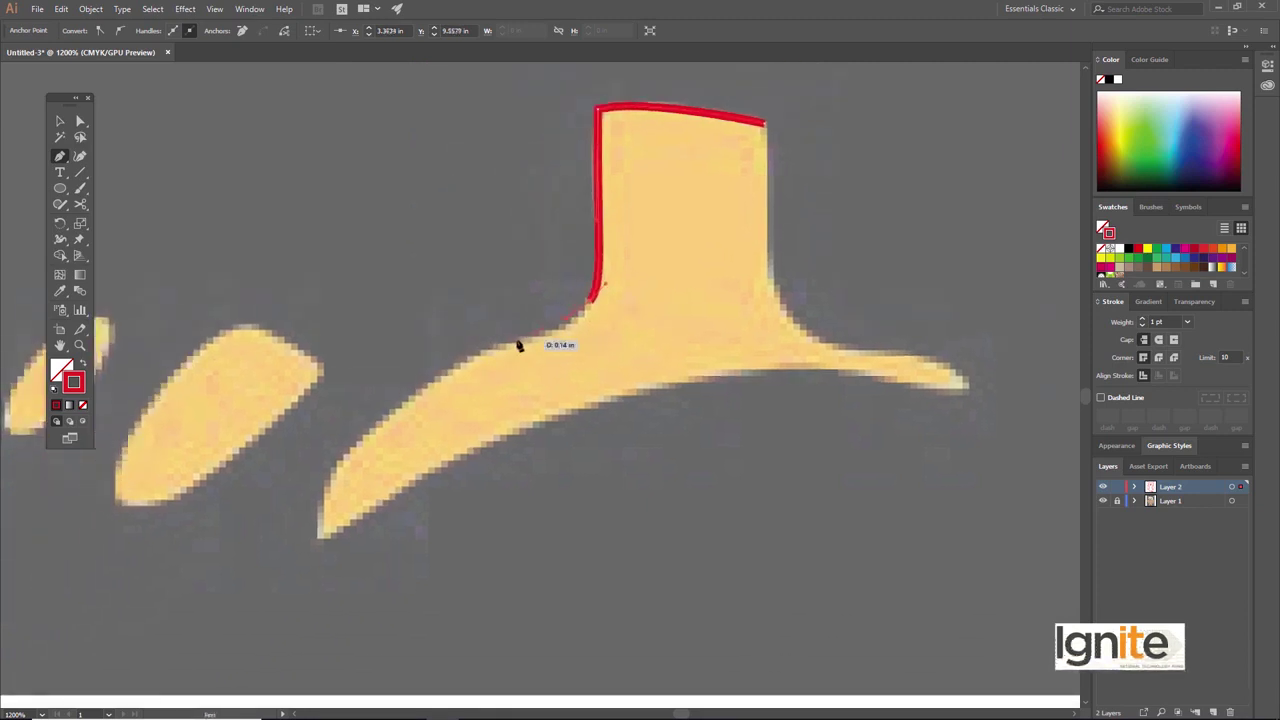
pyautogui.moveTo(474, 357)
pyautogui.mouseDown()
pyautogui.moveTo(378, 430)
pyautogui.moveTo(345, 475)
pyautogui.mouseUp()
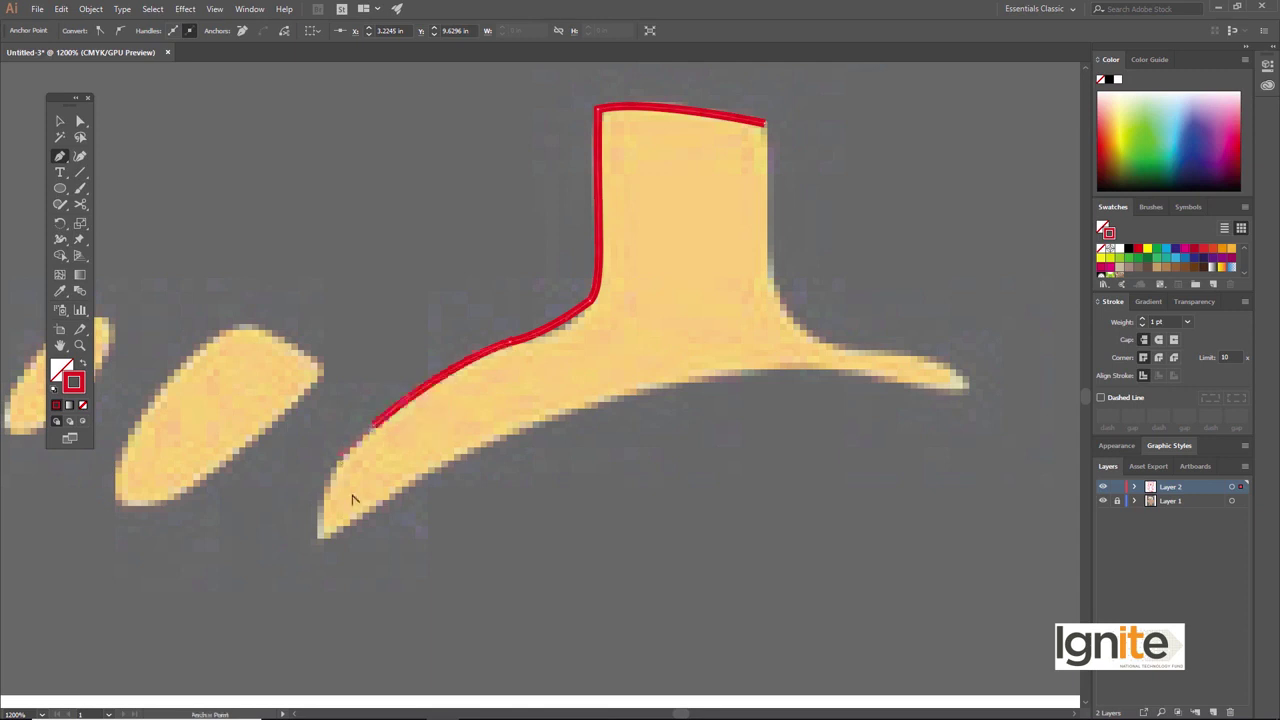
pyautogui.moveTo(320, 544); pyautogui.dragTo(452, 464)
pyautogui.moveTo(529, 427)
pyautogui.mouseDown()
pyautogui.moveTo(642, 412)
pyautogui.moveTo(516, 448)
pyautogui.moveTo(553, 414)
pyautogui.mouseUp()
# Step: Continue around the front toe tip and underside, closing the left foot's outline at the top-right
pyautogui.moveTo(410, 435); pyautogui.dragTo(531, 388)
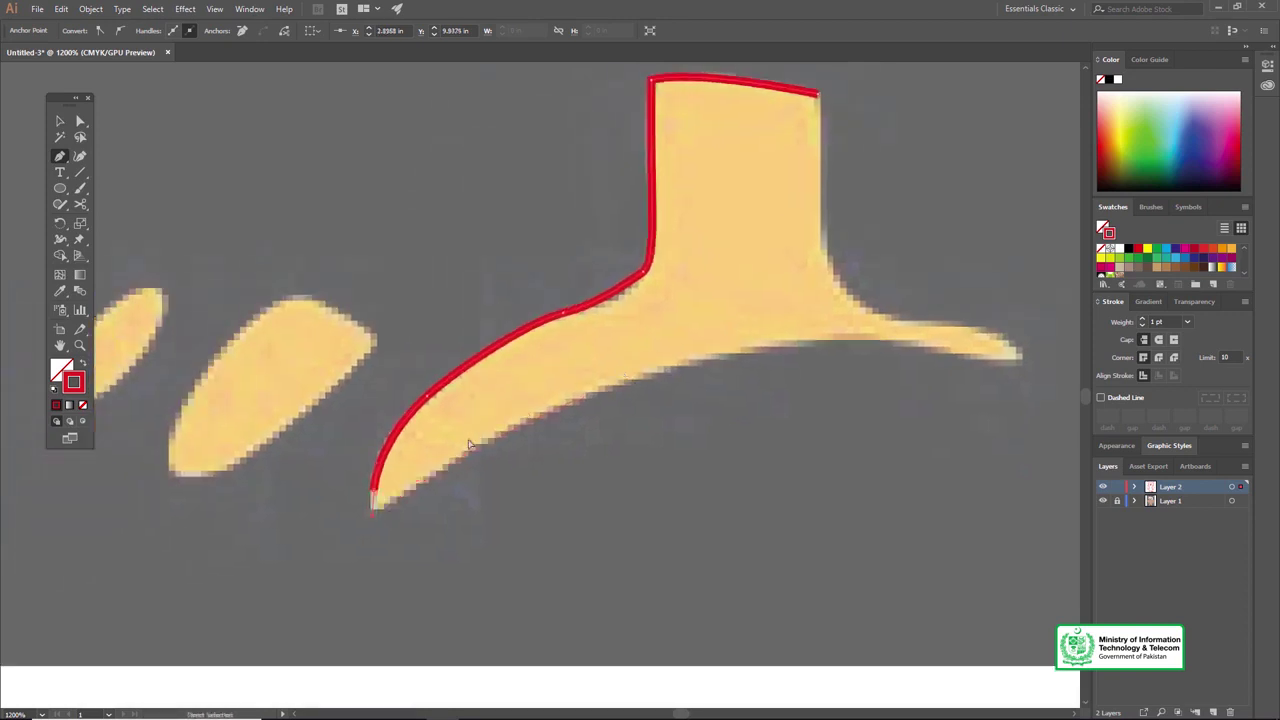
pyautogui.moveTo(372, 490); pyautogui.dragTo(410, 502)
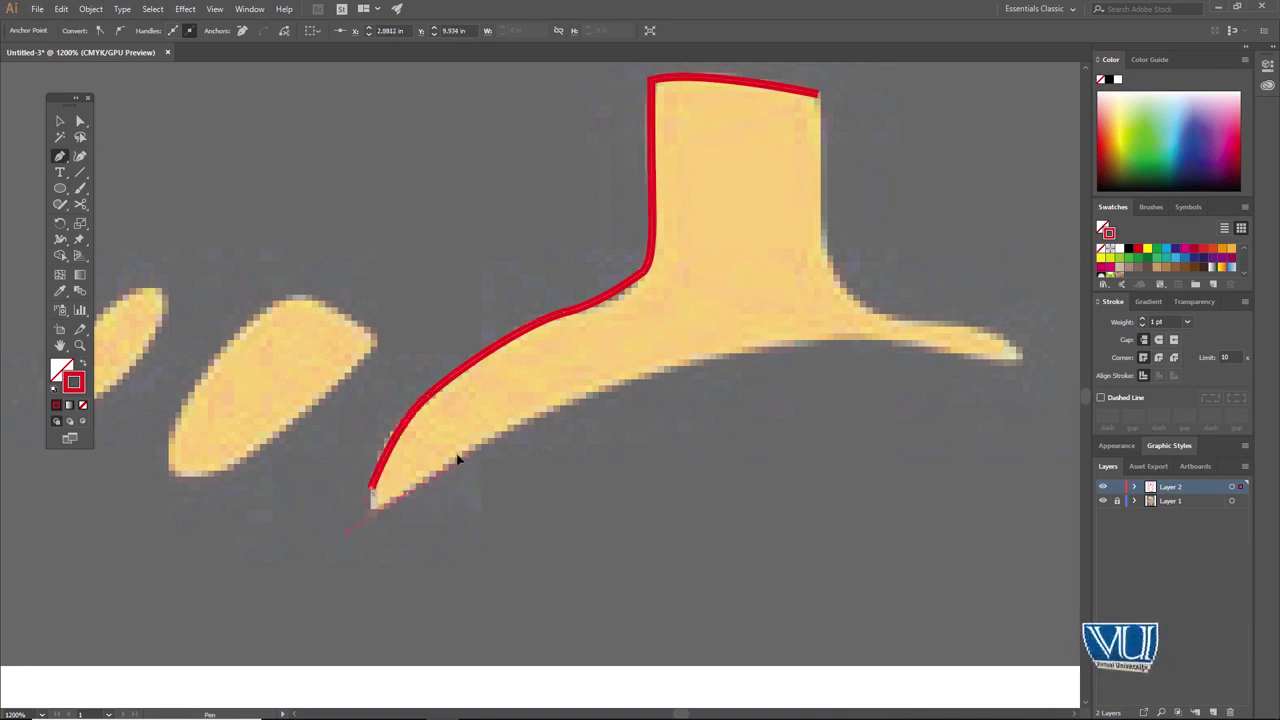
pyautogui.hscroll(2, 566, 416)
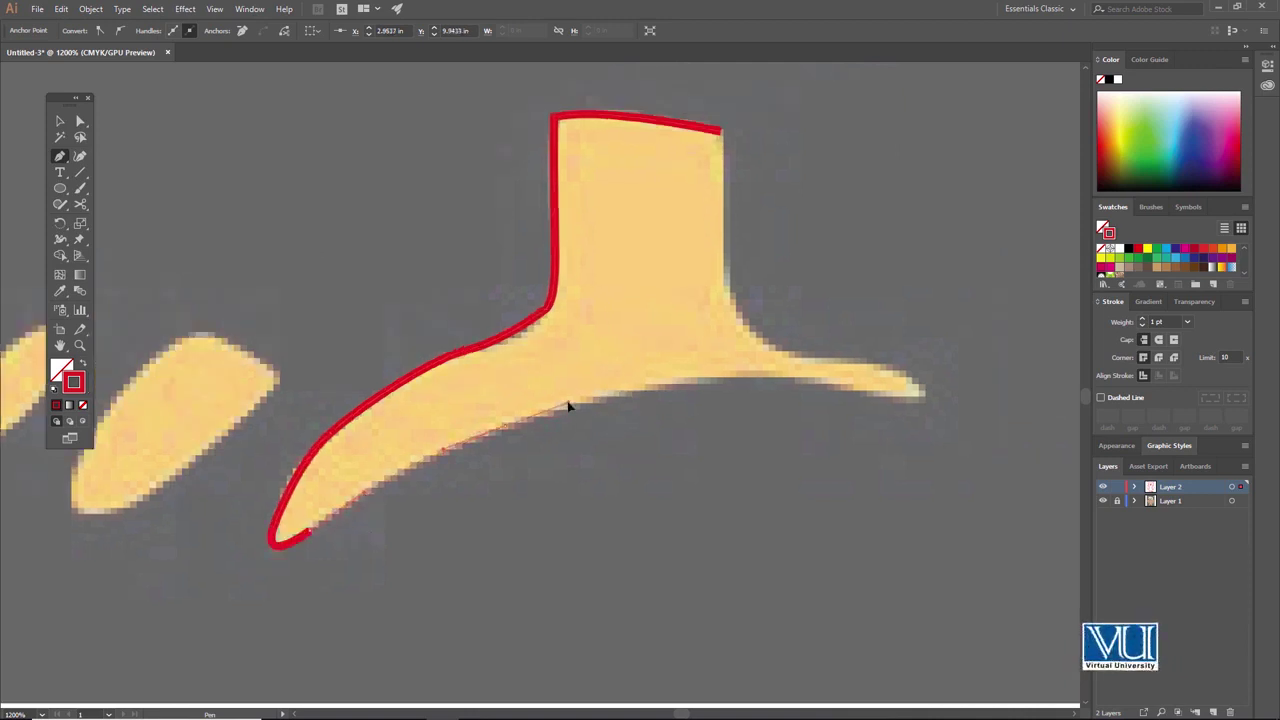
pyautogui.moveTo(717, 386); pyautogui.dragTo(542, 454)
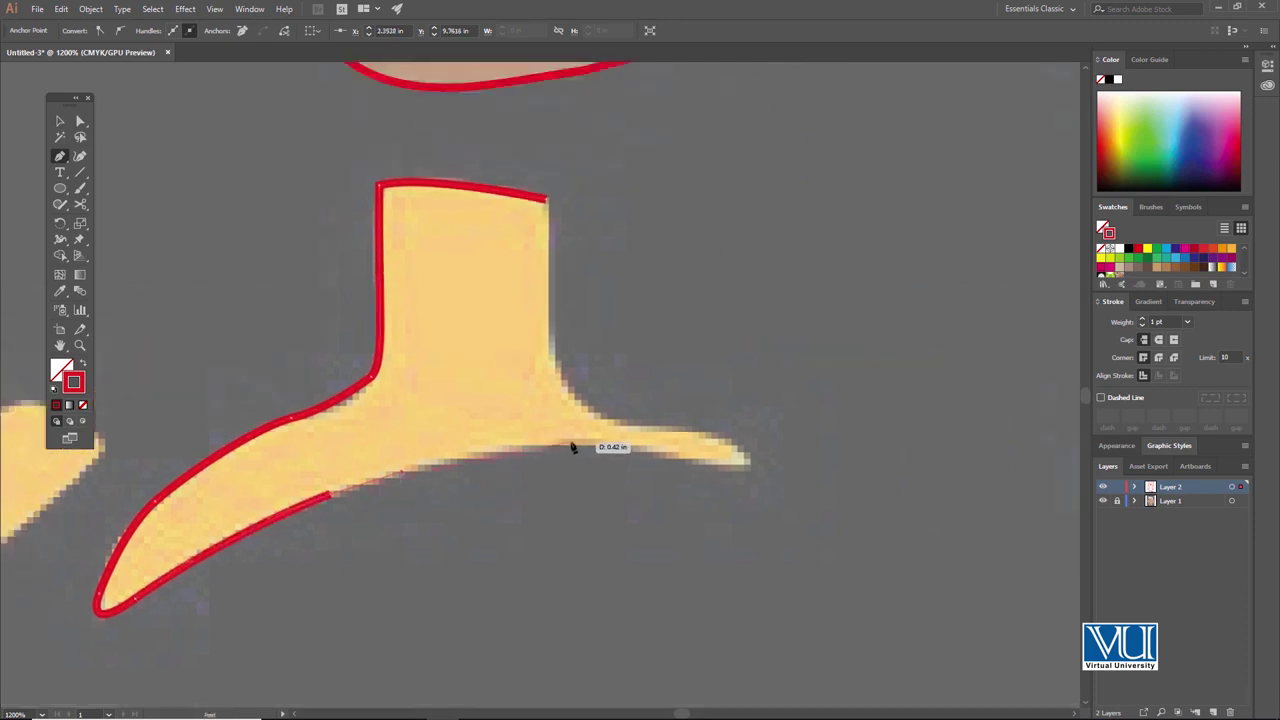
pyautogui.moveTo(641, 453); pyautogui.dragTo(602, 487)
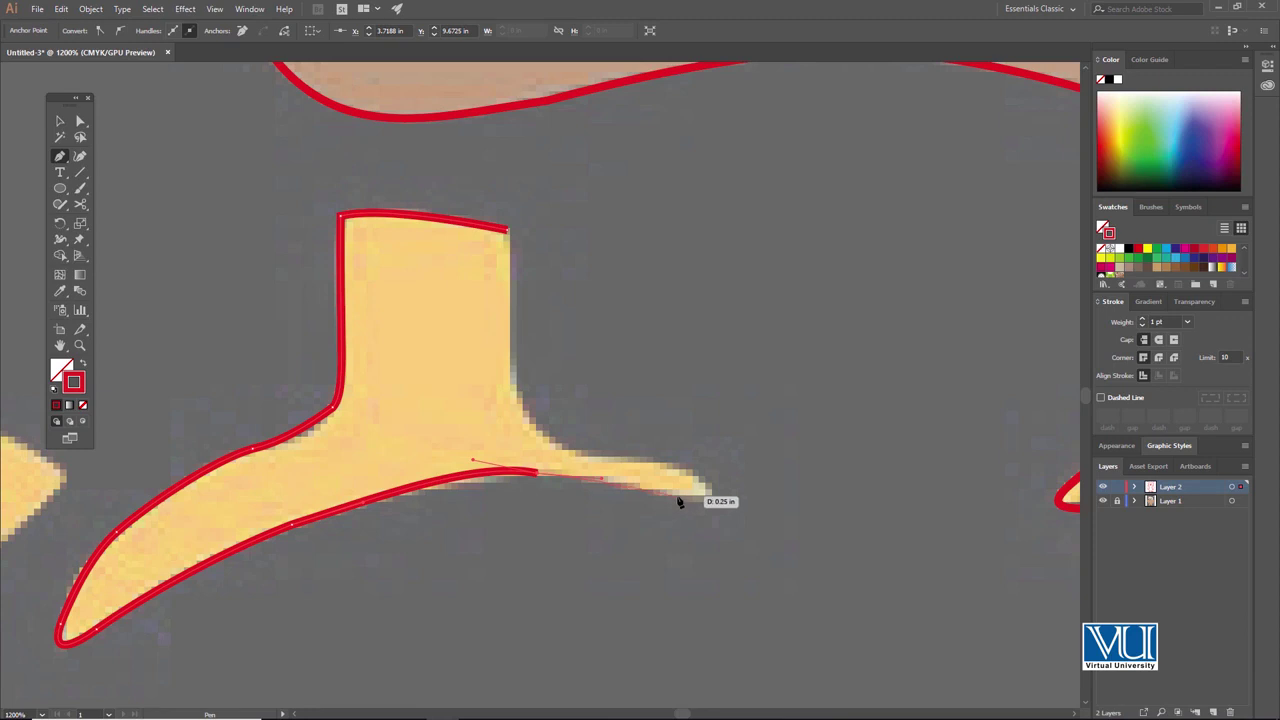
pyautogui.moveTo(678, 502); pyautogui.dragTo(686, 466)
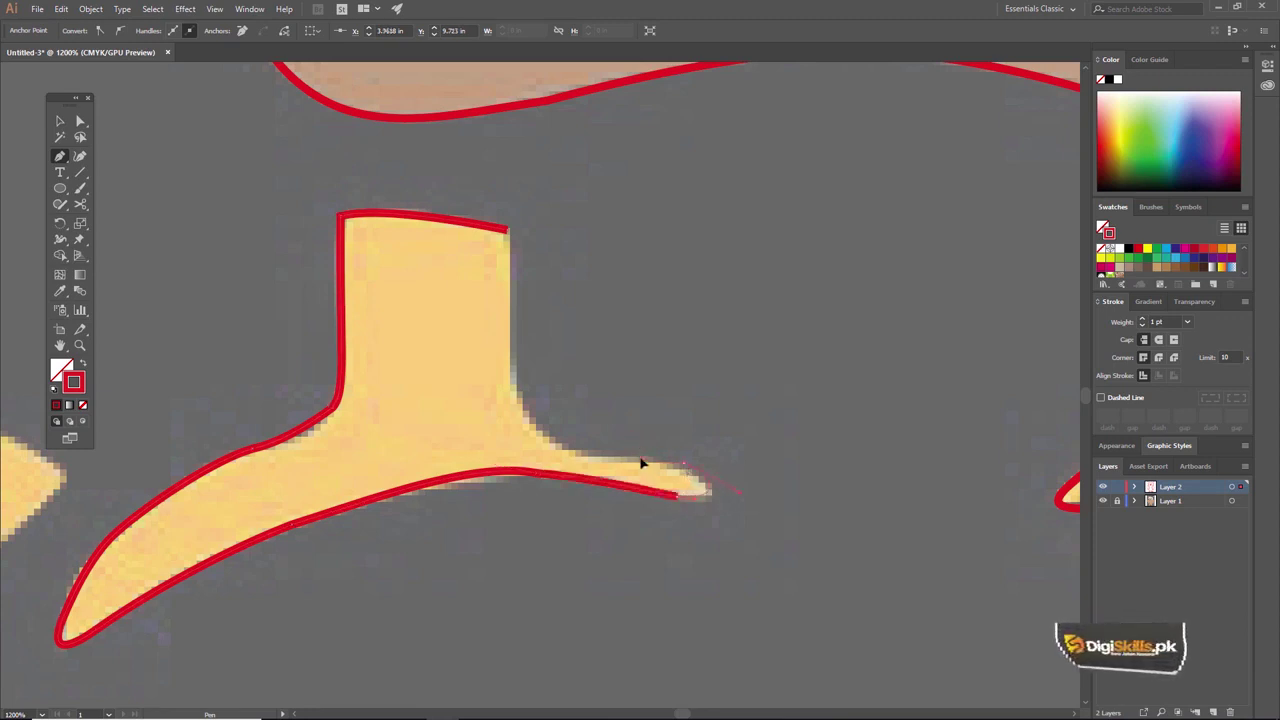
pyautogui.moveTo(531, 423); pyautogui.dragTo(623, 525)
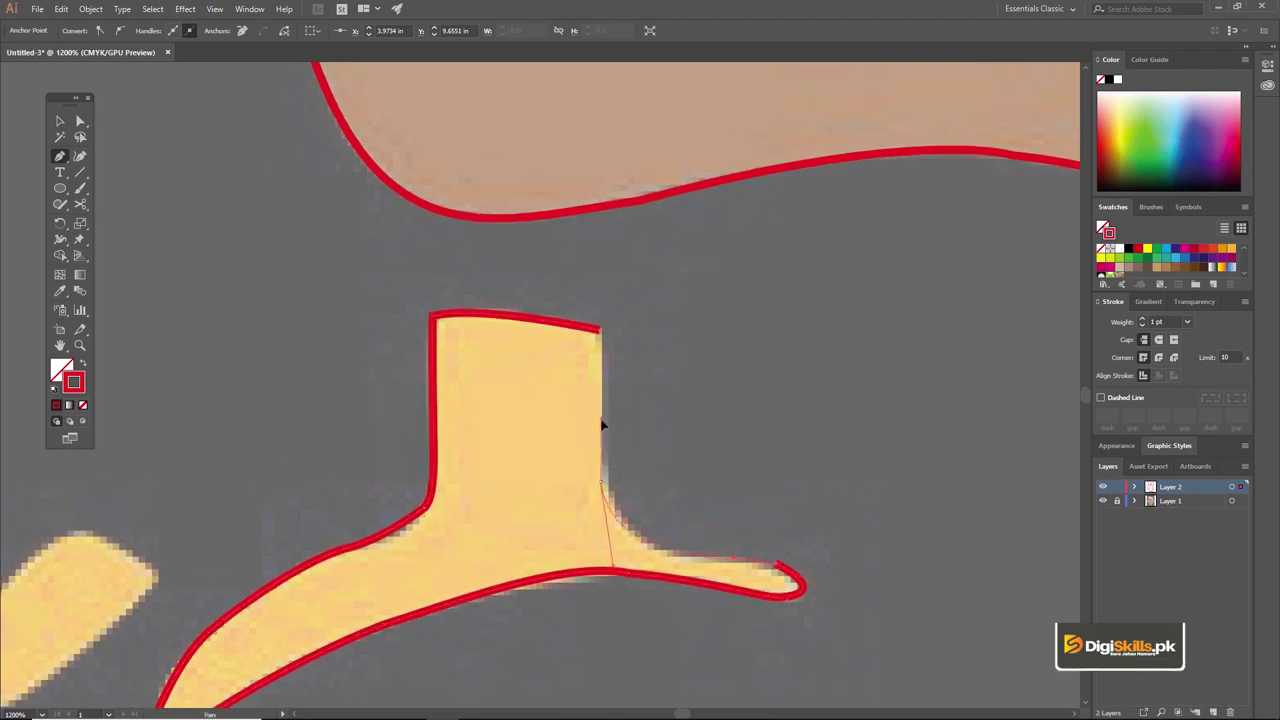
pyautogui.click(599, 329)
# Step: Zoom in on the left foot and trace the larger toe with a closed outline
pyautogui.press('z')
pyautogui.keyDown('alt'); pyautogui.click(481, 446); pyautogui.keyUp('alt')
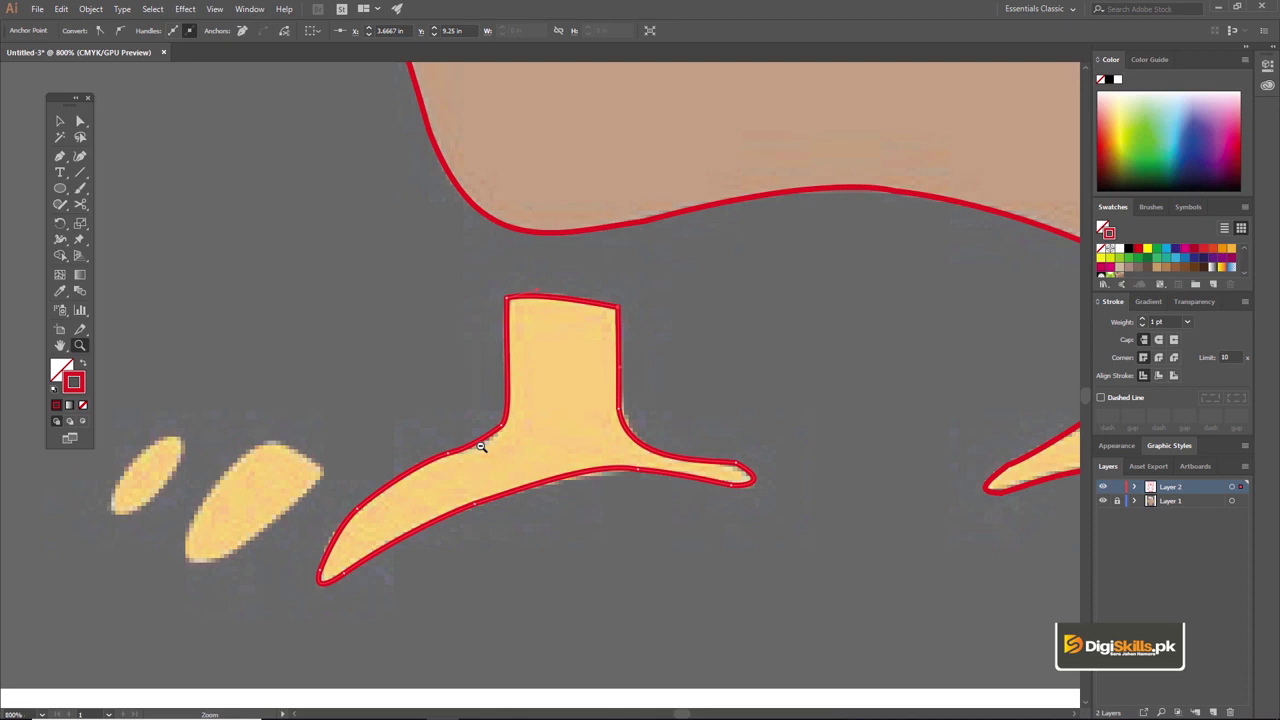
pyautogui.keyDown('alt'); pyautogui.click(521, 428); pyautogui.keyUp('alt')
pyautogui.click(365, 459)
pyautogui.click(477, 371)
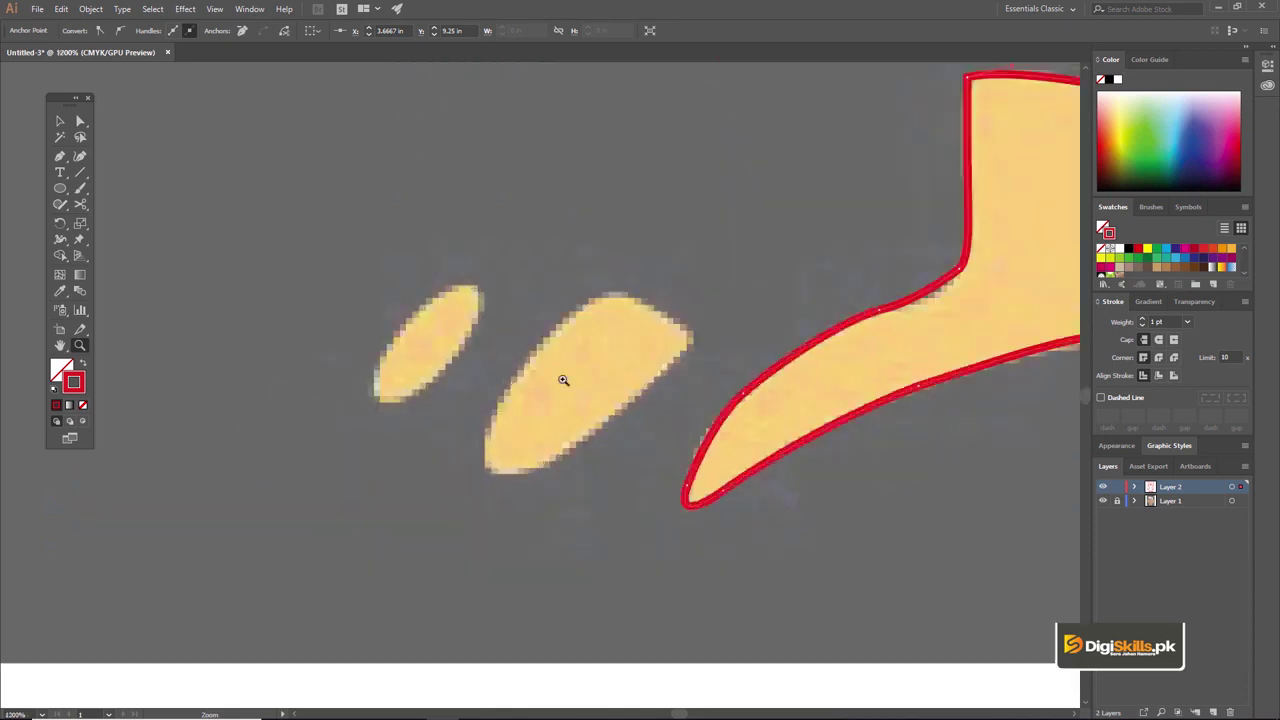
pyautogui.click(563, 380)
pyautogui.press('p')
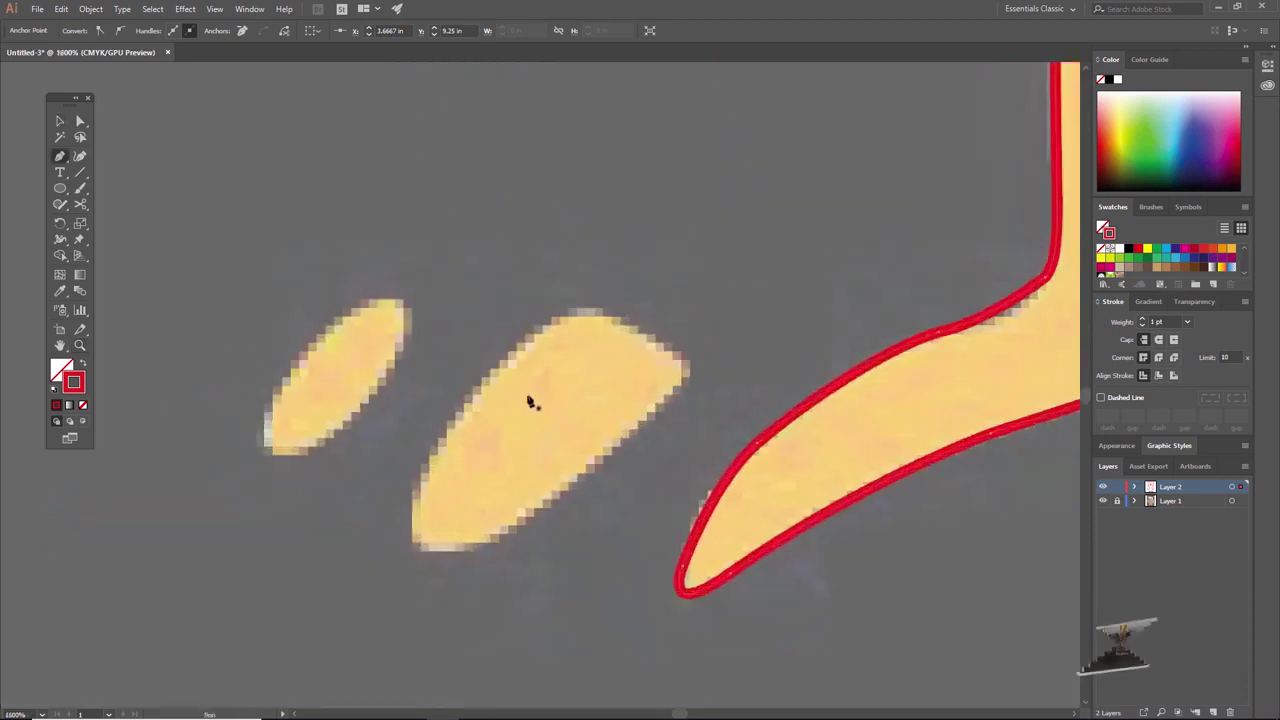
pyautogui.moveTo(538, 313)
pyautogui.mouseDown()
pyautogui.moveTo(600, 316)
pyautogui.moveTo(683, 403)
pyautogui.mouseUp()
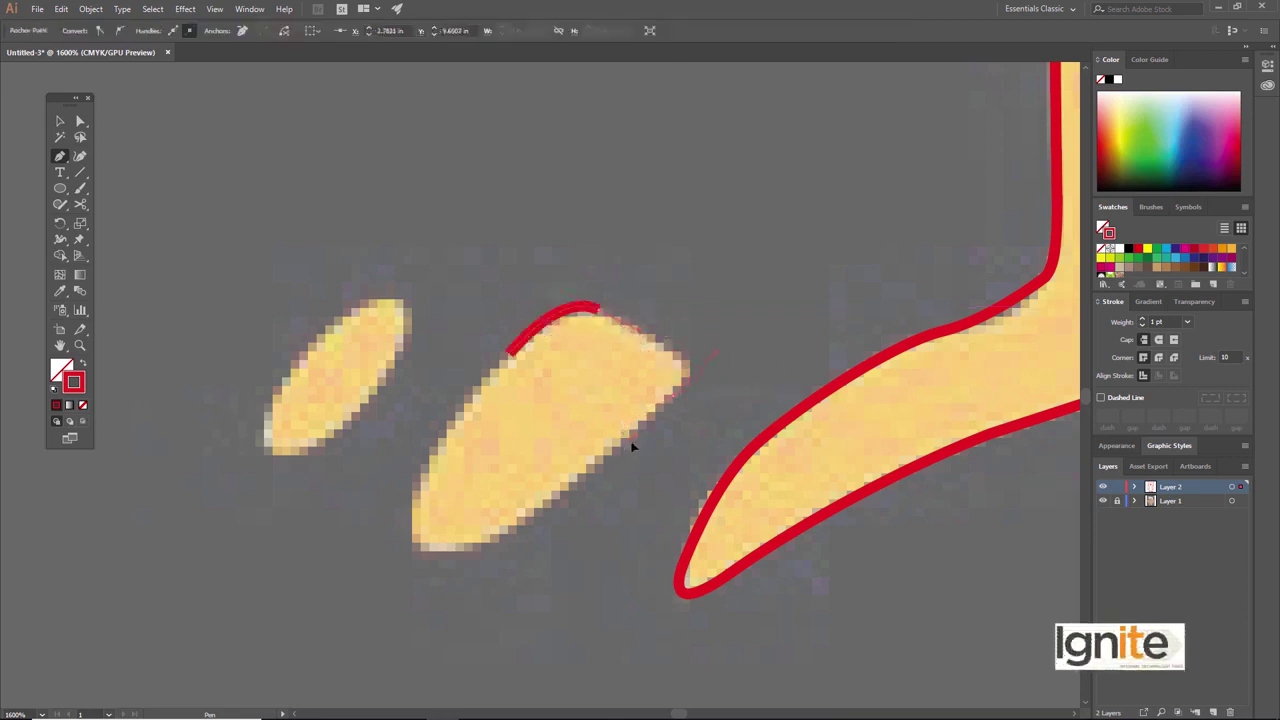
pyautogui.moveTo(685, 380)
pyautogui.mouseDown()
pyautogui.moveTo(594, 486)
pyautogui.moveTo(557, 477)
pyautogui.moveTo(560, 517)
pyautogui.moveTo(561, 416)
pyautogui.moveTo(586, 386)
pyautogui.mouseUp()
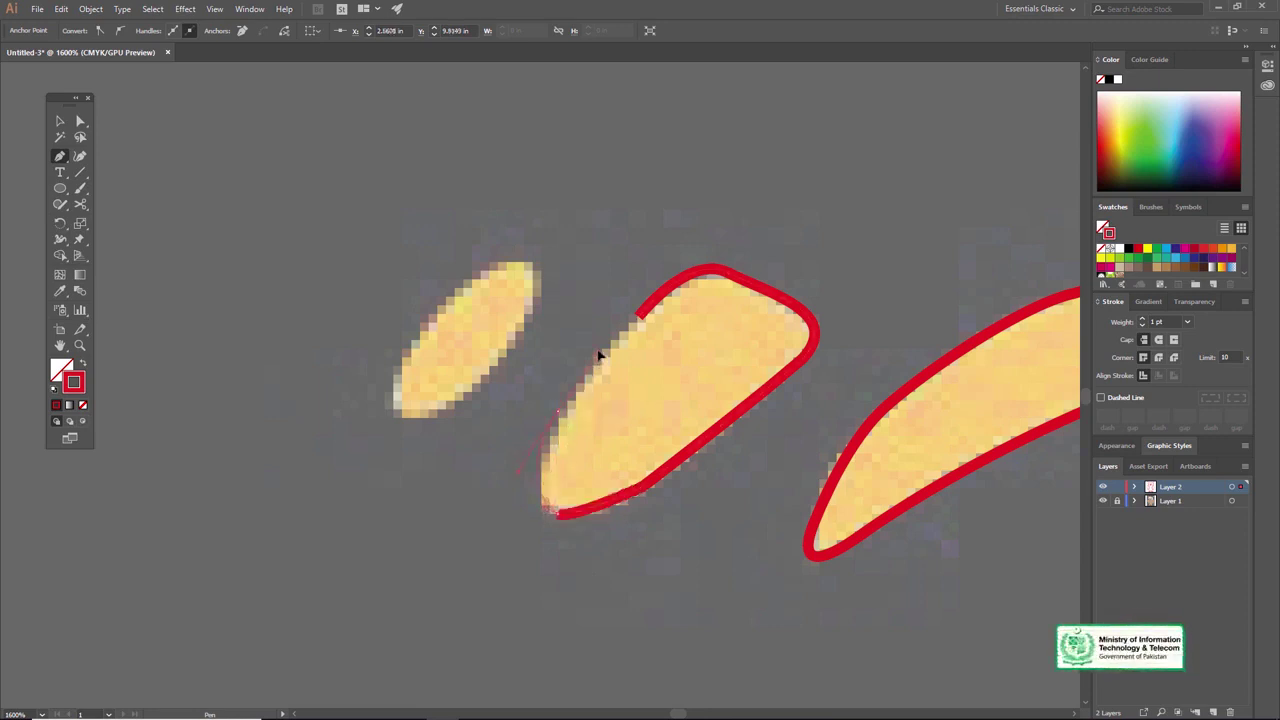
pyautogui.moveTo(637, 317); pyautogui.dragTo(641, 322)
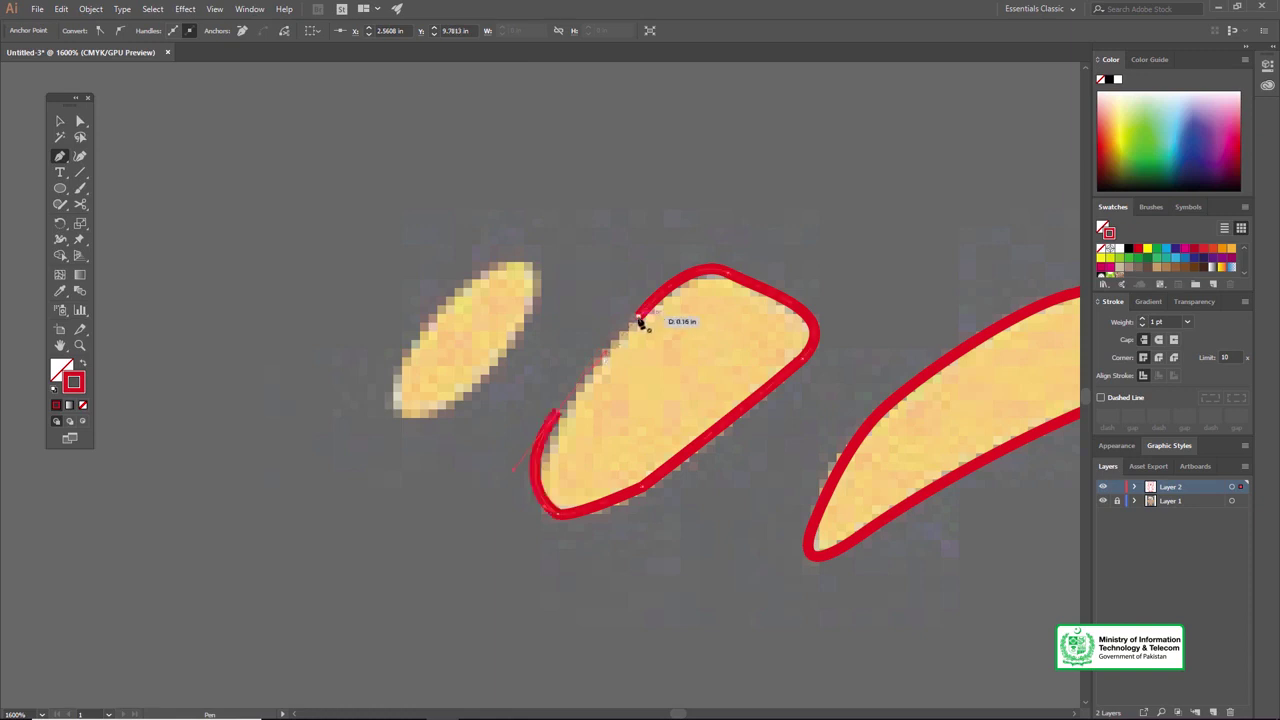
# Step: Outline the last small toe shape, then zoom back out to the whole owl
pyautogui.hscroll(-5, 625, 415)
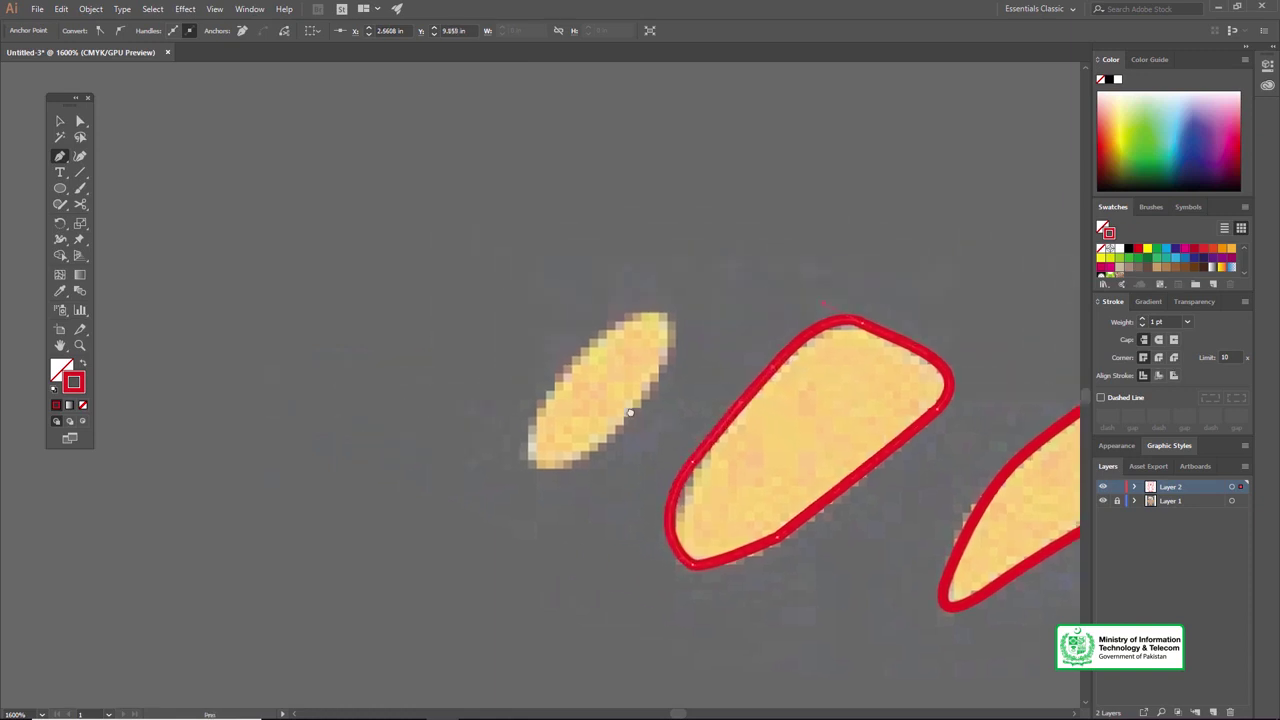
pyautogui.press('ctrl')
pyautogui.moveTo(675, 318); pyautogui.dragTo(545, 434)
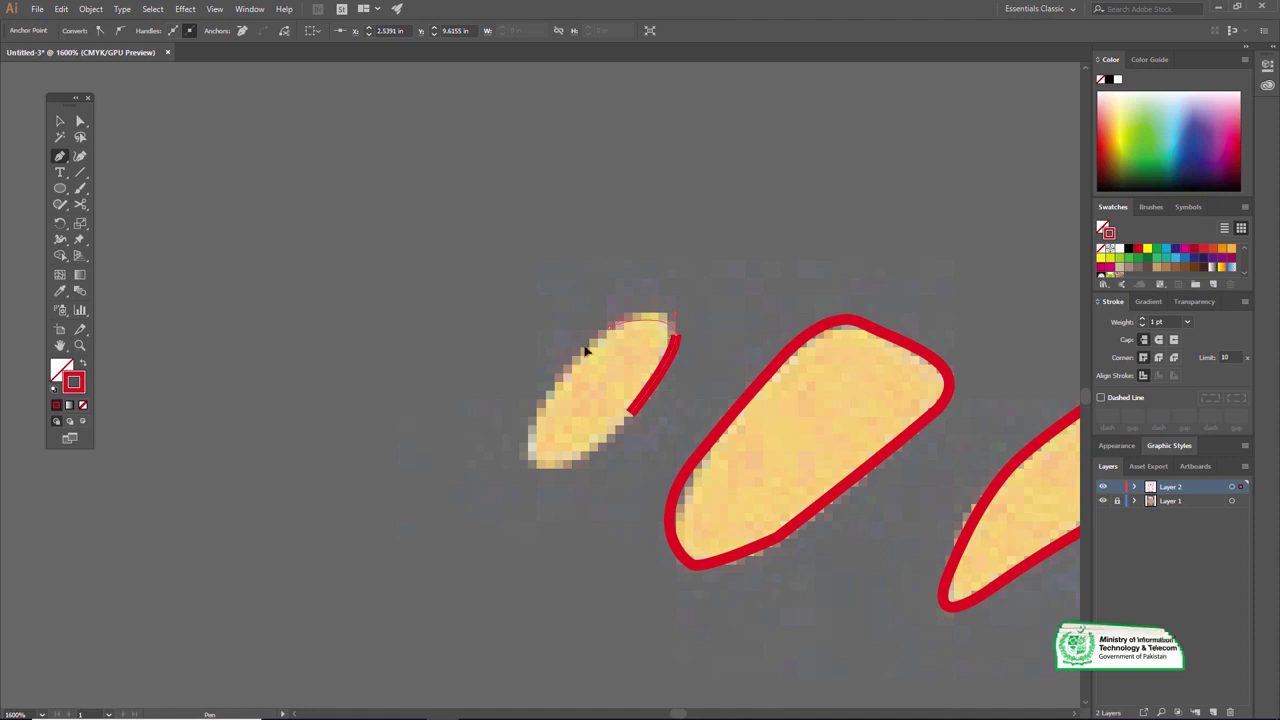
pyautogui.moveTo(545, 434)
pyautogui.mouseDown()
pyautogui.moveTo(533, 446)
pyautogui.moveTo(578, 470)
pyautogui.mouseUp()
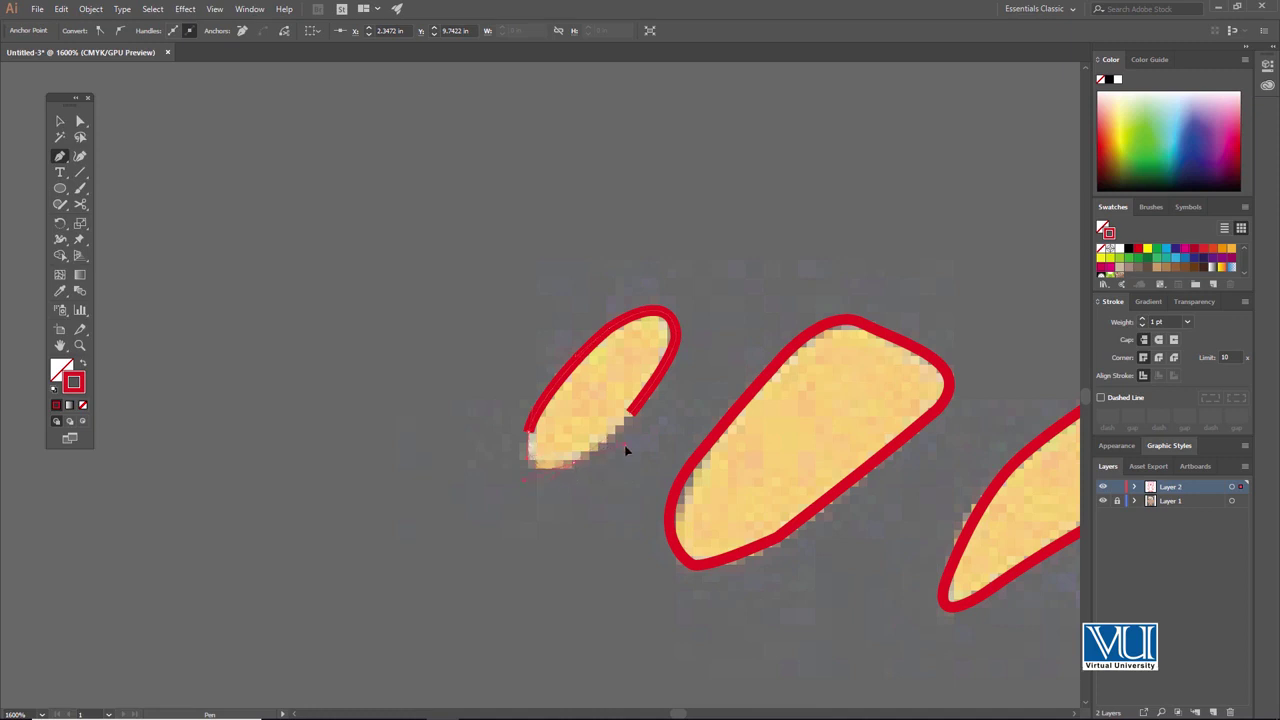
pyautogui.moveTo(617, 431); pyautogui.dragTo(630, 418)
pyautogui.press('z')
pyautogui.keyDown('alt'); pyautogui.click(694, 337); pyautogui.keyUp('alt')
# Step: Move the two eye circles onto the left and right white eyes
pyautogui.keyDown('alt'); pyautogui.click(654, 337); pyautogui.keyUp('alt')
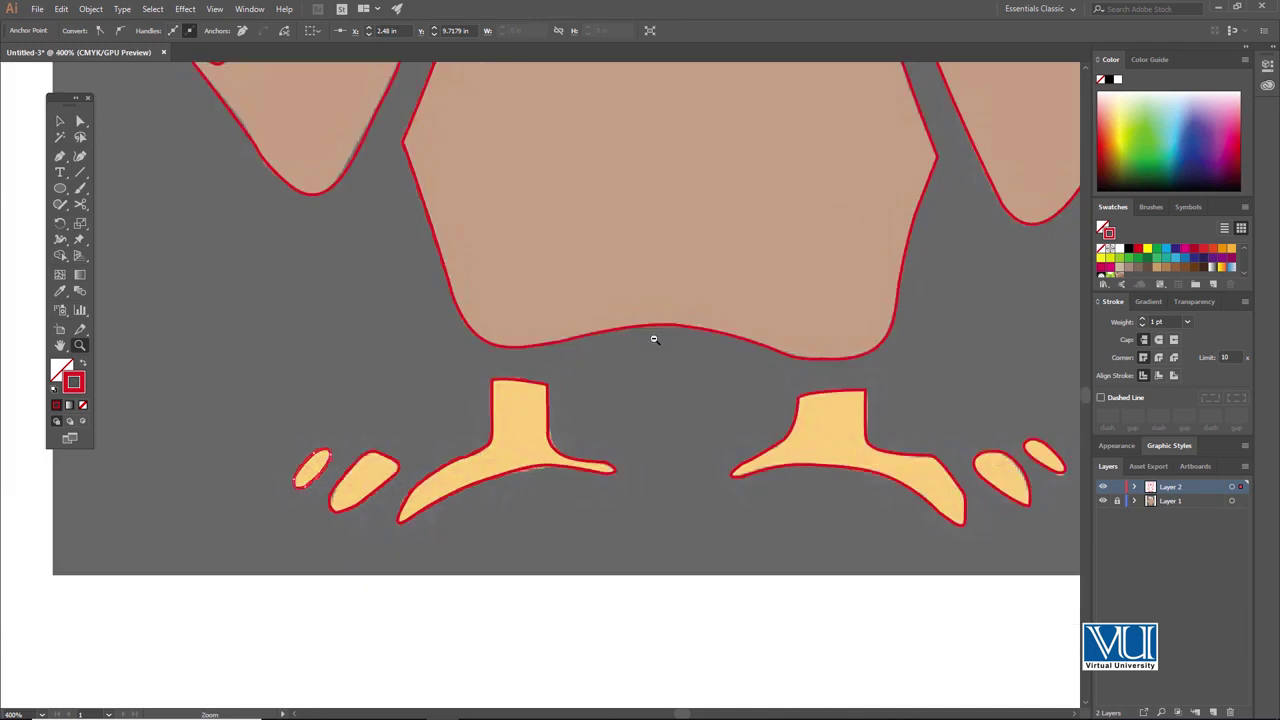
pyautogui.keyDown('alt'); pyautogui.click(605, 337); pyautogui.keyUp('alt')
pyautogui.keyDown('alt'); pyautogui.click(512, 320); pyautogui.keyUp('alt')
pyautogui.click(477, 278)
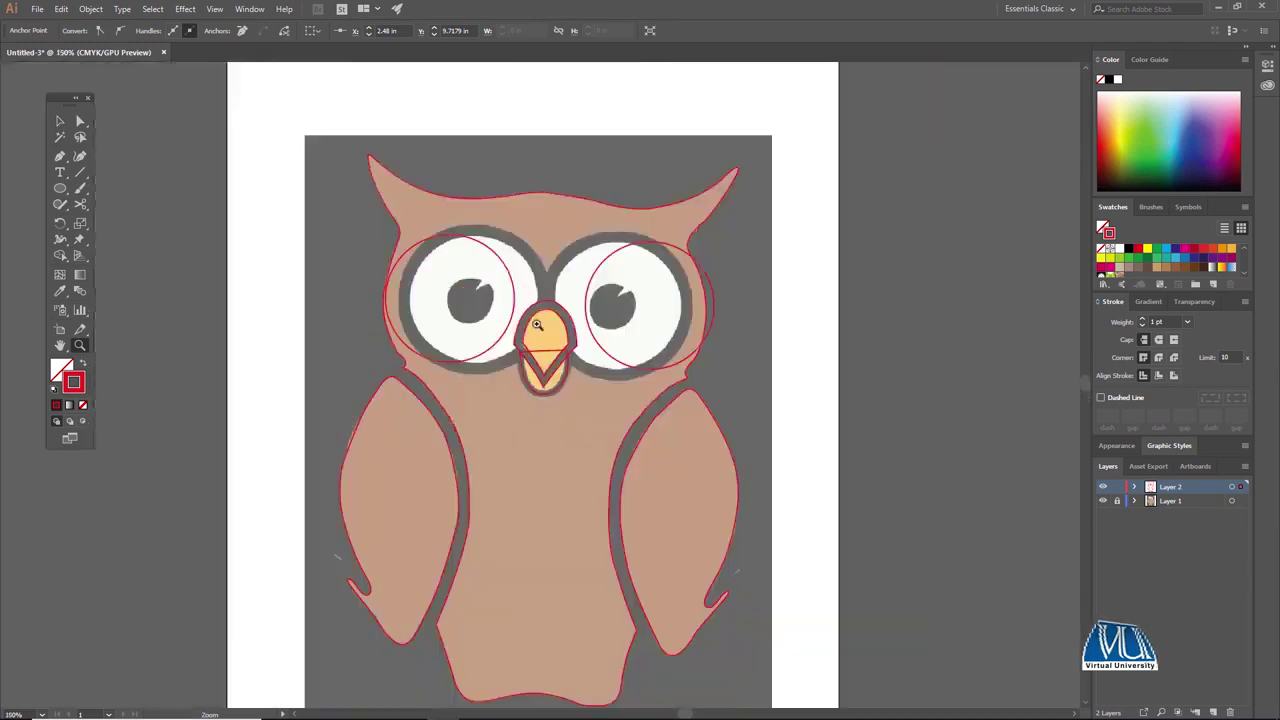
pyautogui.click(532, 345)
pyautogui.press('v')
pyautogui.click(505, 364)
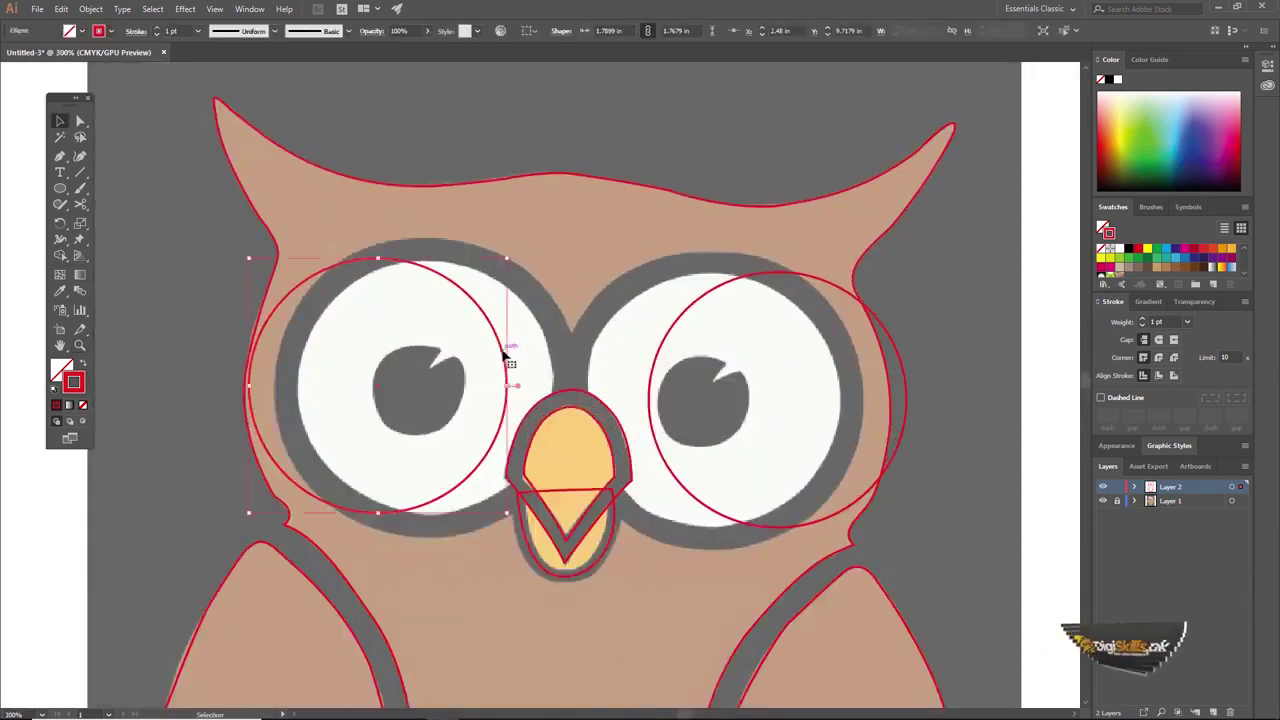
pyautogui.moveTo(494, 337); pyautogui.dragTo(542, 337)
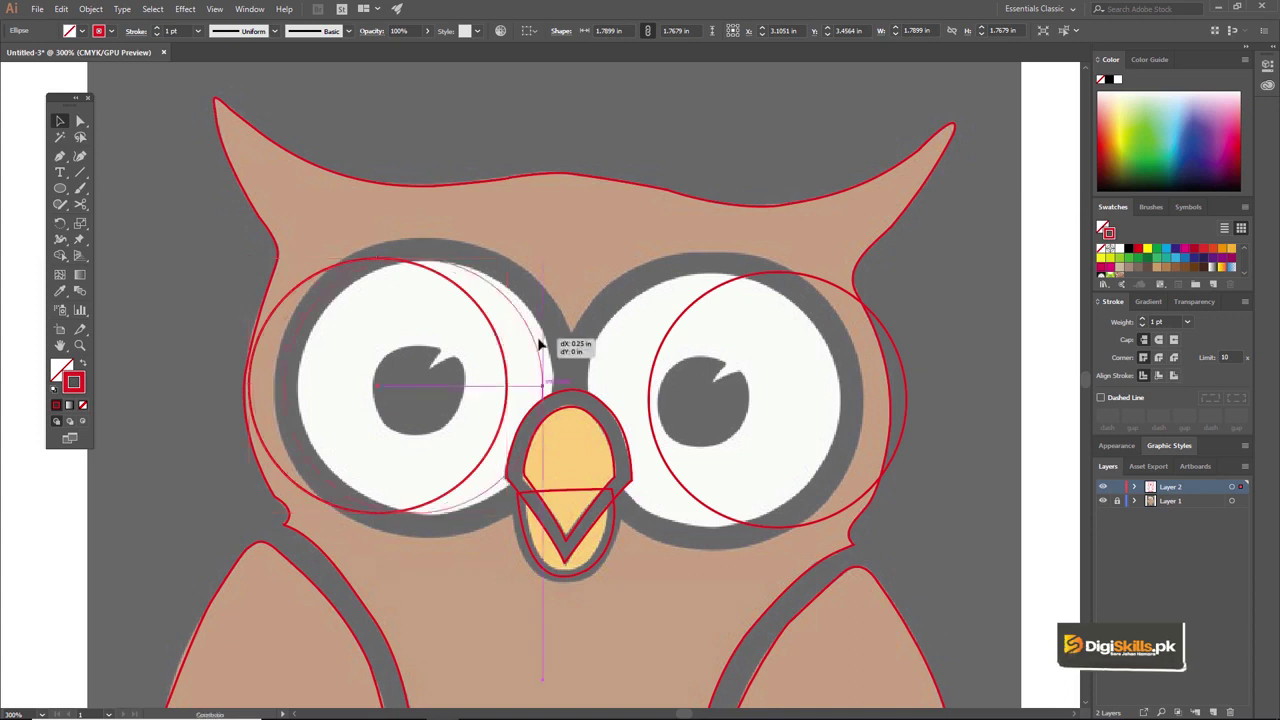
pyautogui.moveTo(672, 340); pyautogui.dragTo(617, 347)
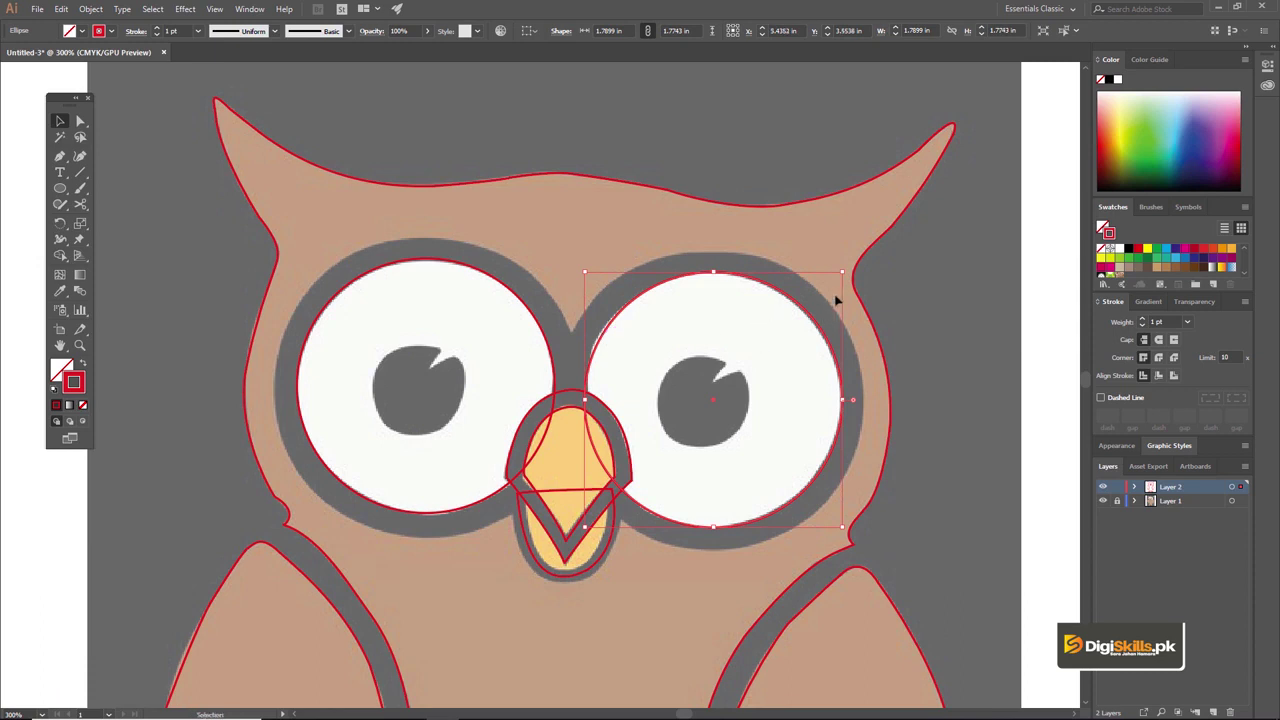
# Step: Enlarge and stretch the right eye circle so it covers the eye's grey rim
pyautogui.moveTo(806, 316); pyautogui.dragTo(820, 295)
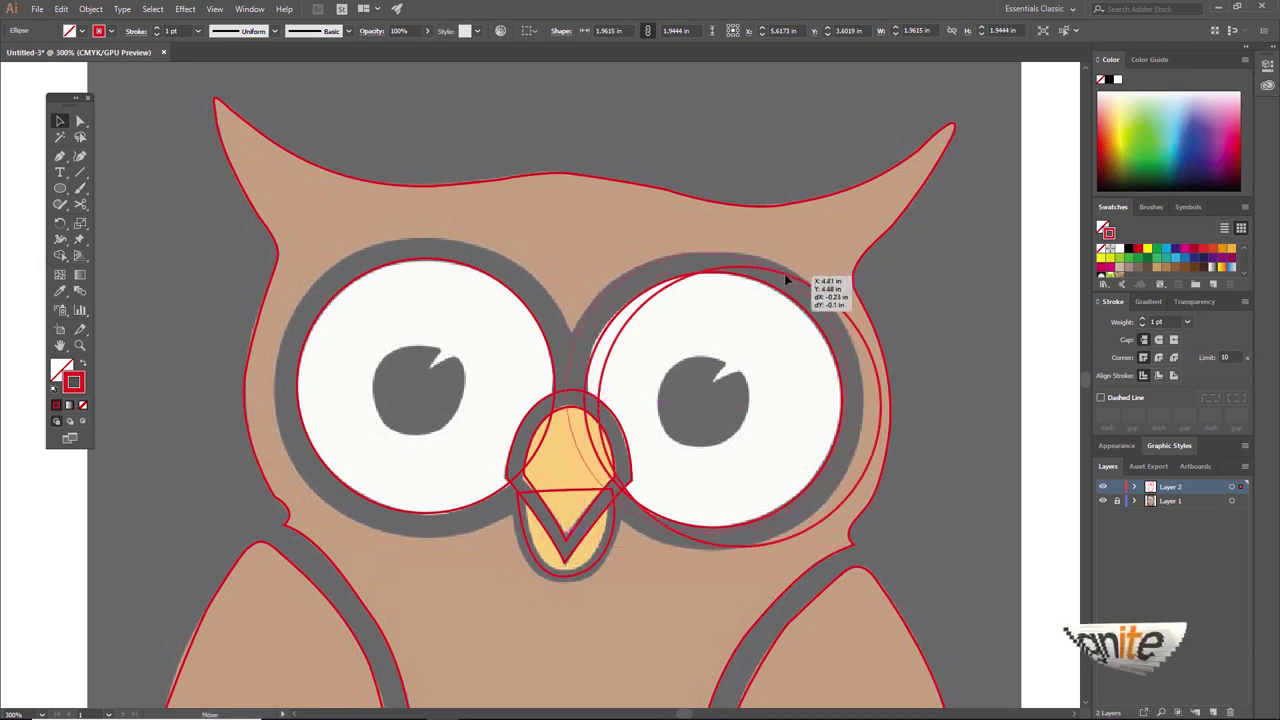
pyautogui.moveTo(820, 295); pyautogui.dragTo(832, 304)
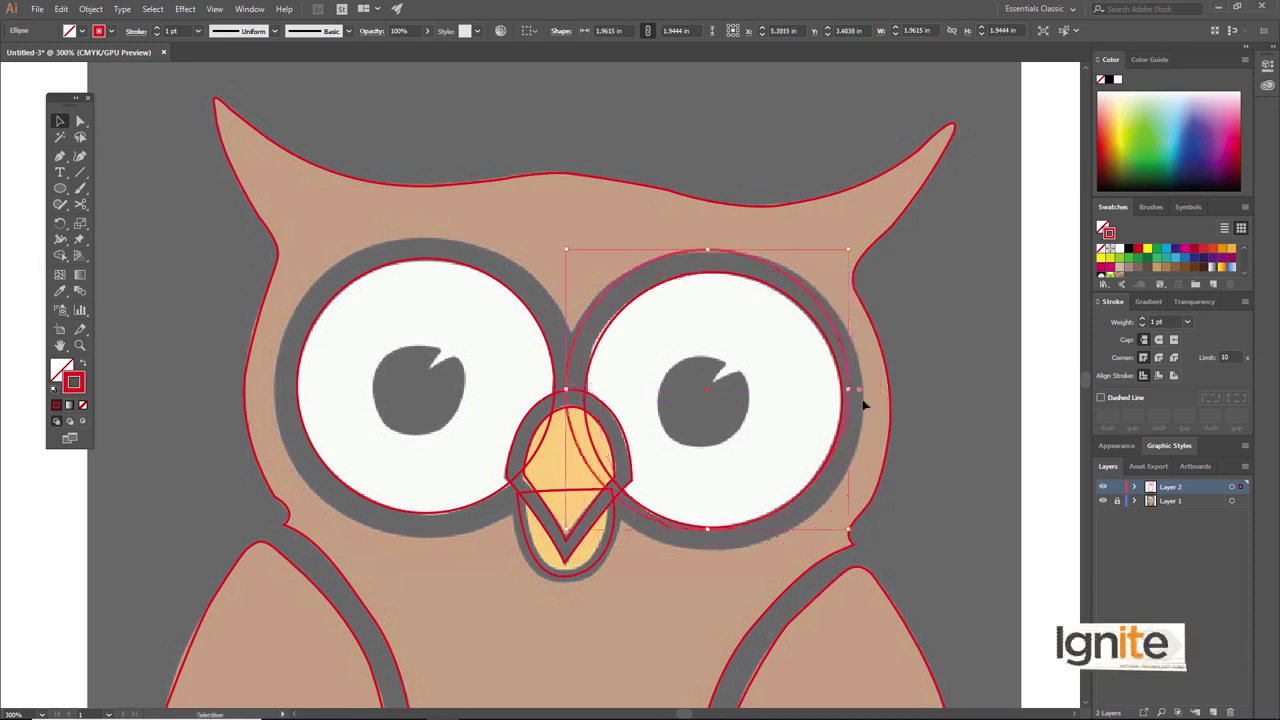
pyautogui.moveTo(847, 390); pyautogui.dragTo(866, 391)
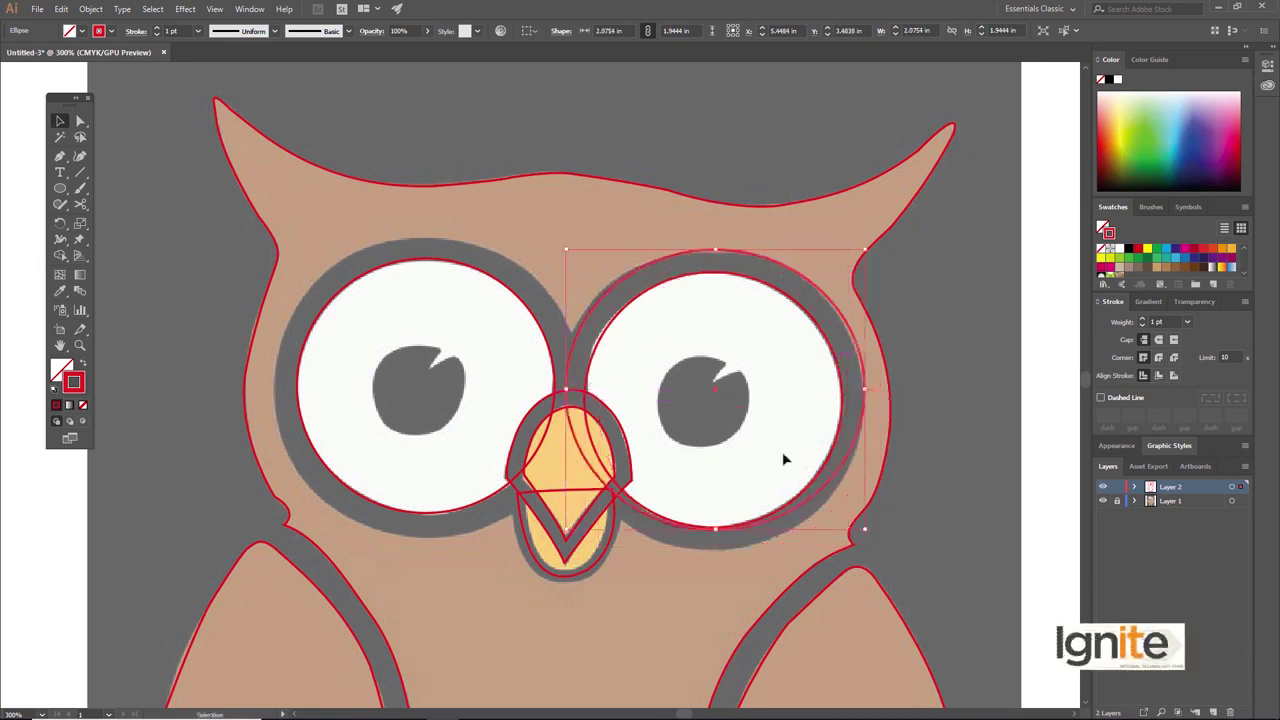
pyautogui.moveTo(715, 532); pyautogui.dragTo(715, 551)
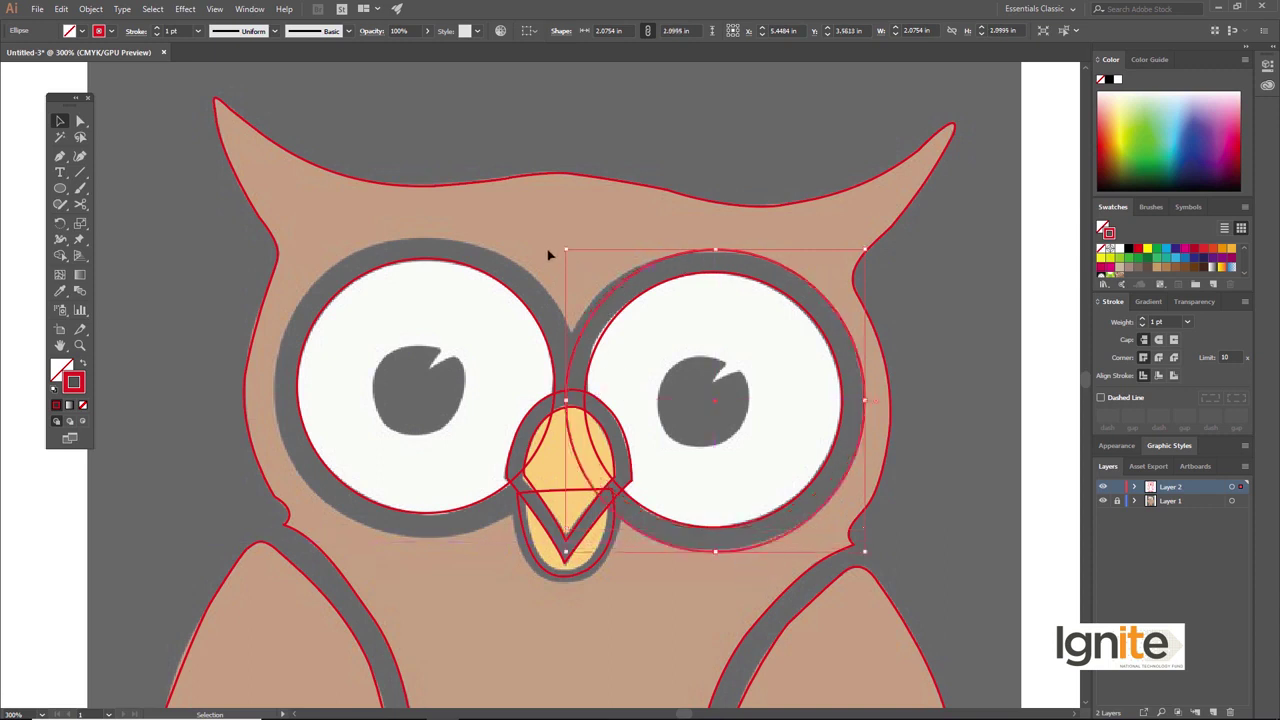
pyautogui.moveTo(567, 249); pyautogui.dragTo(558, 244)
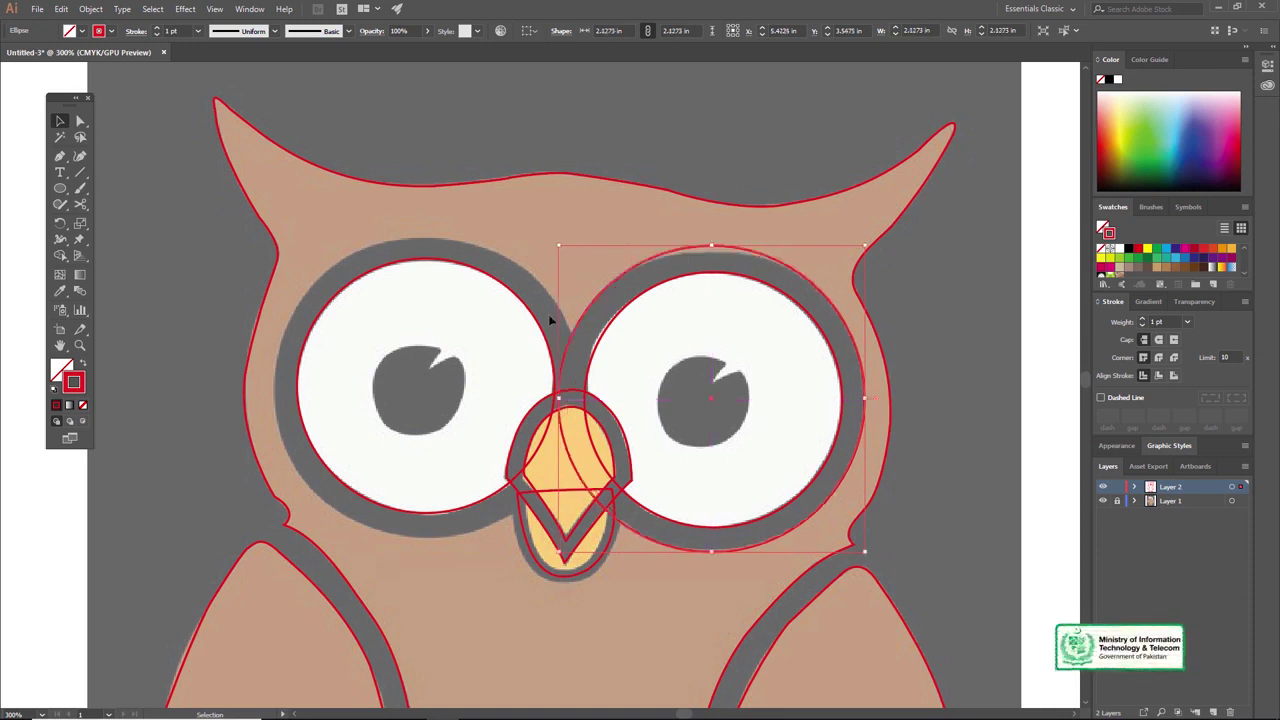
# Step: Place a matching circle around the left eye, resized to about 2.1273 in by 2.038 in
pyautogui.moveTo(592, 311); pyautogui.dragTo(346, 255)
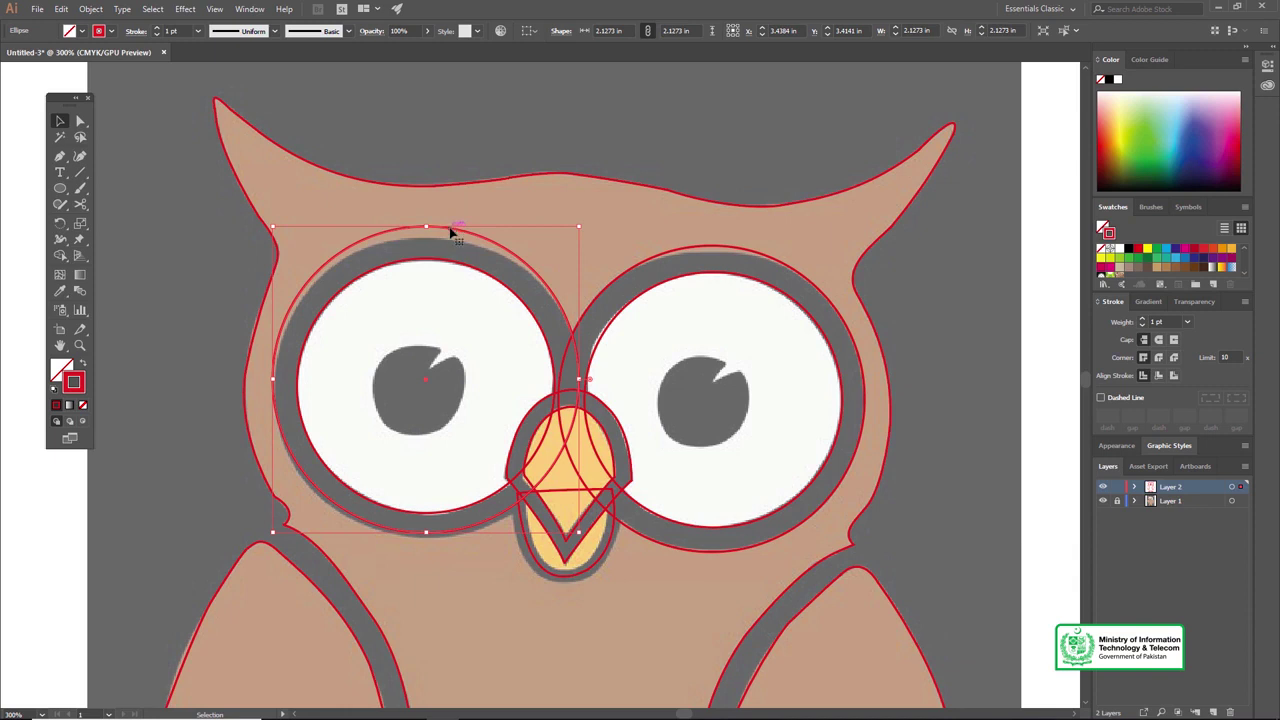
pyautogui.moveTo(427, 228); pyautogui.dragTo(431, 240)
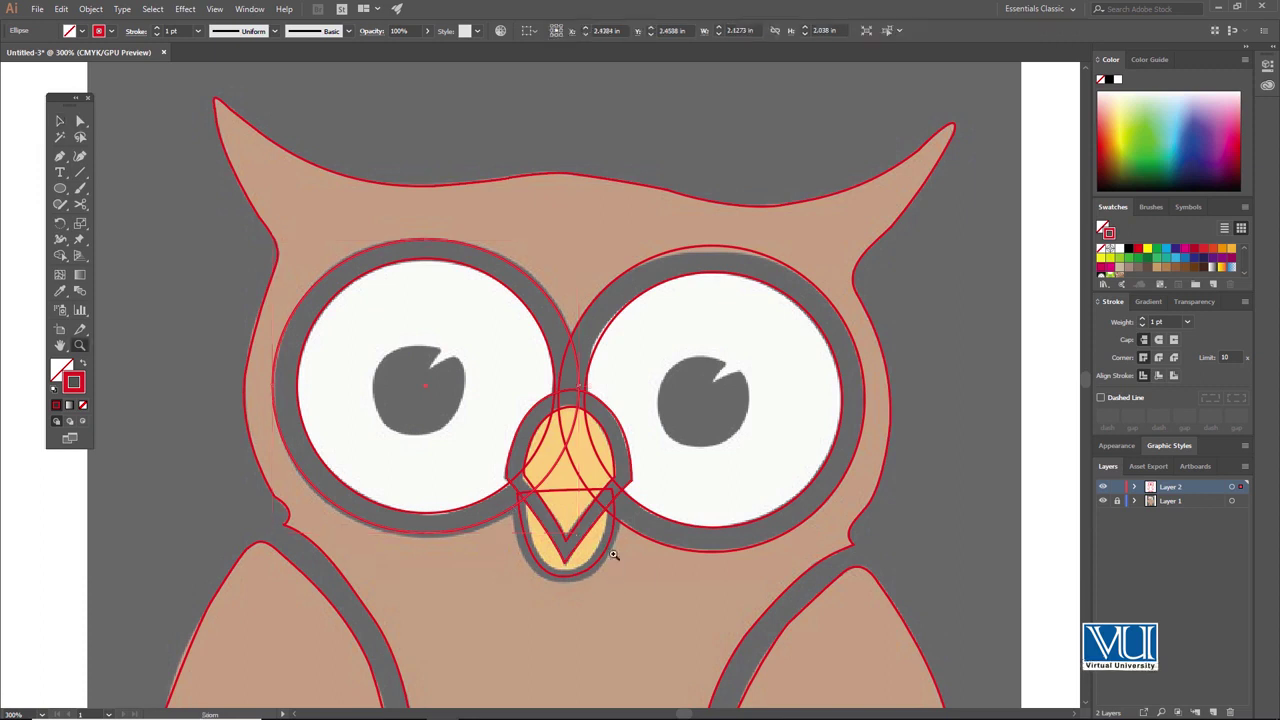
pyautogui.keyDown('ctrl'); pyautogui.keyDown('alt'); pyautogui.click(589, 512); pyautogui.keyUp('alt'); pyautogui.keyUp('ctrl')
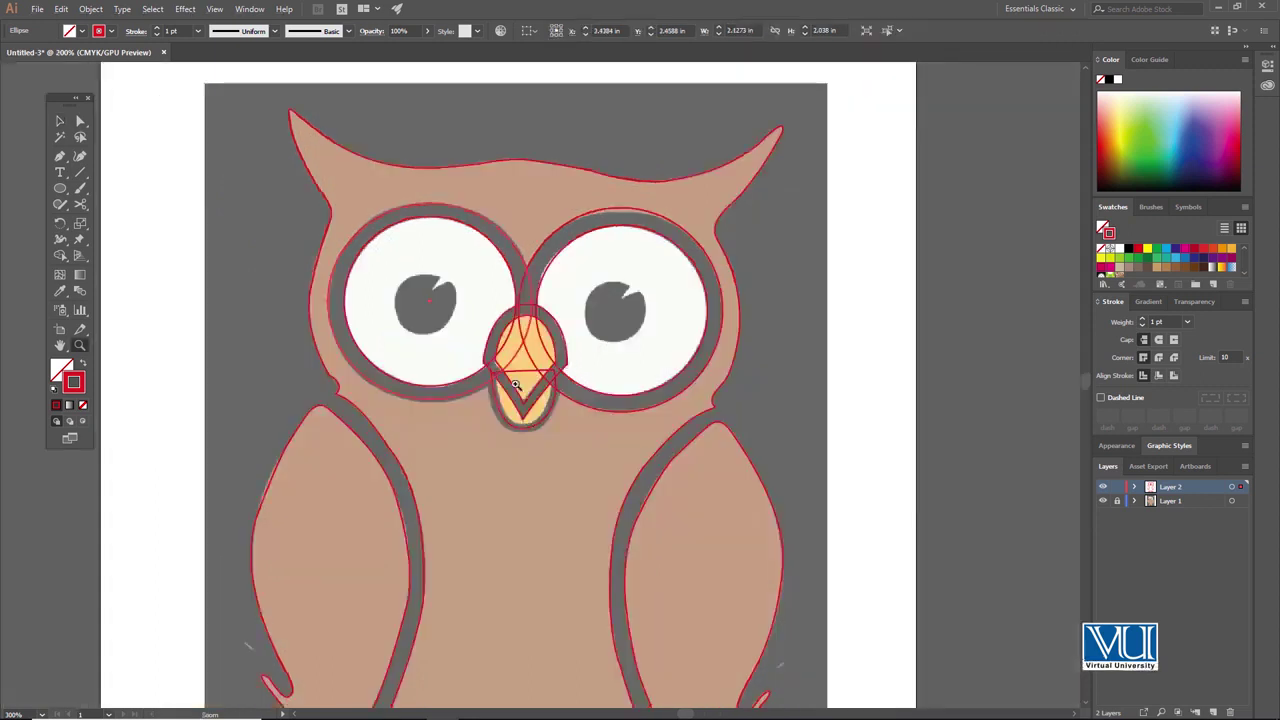
pyautogui.keyDown('ctrl'); pyautogui.click(516, 384); pyautogui.keyUp('ctrl')
pyautogui.keyDown('ctrl'); pyautogui.click(530, 354); pyautogui.keyUp('ctrl')
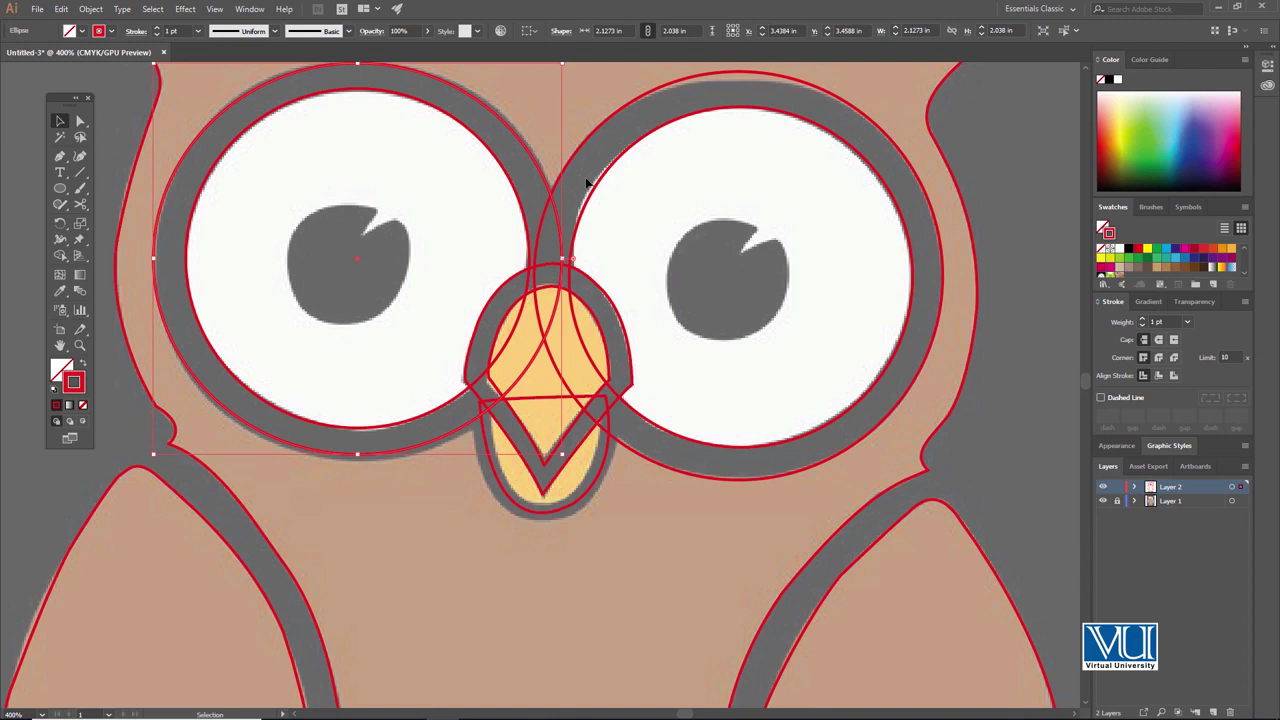
pyautogui.hscroll(1, 676, 296)
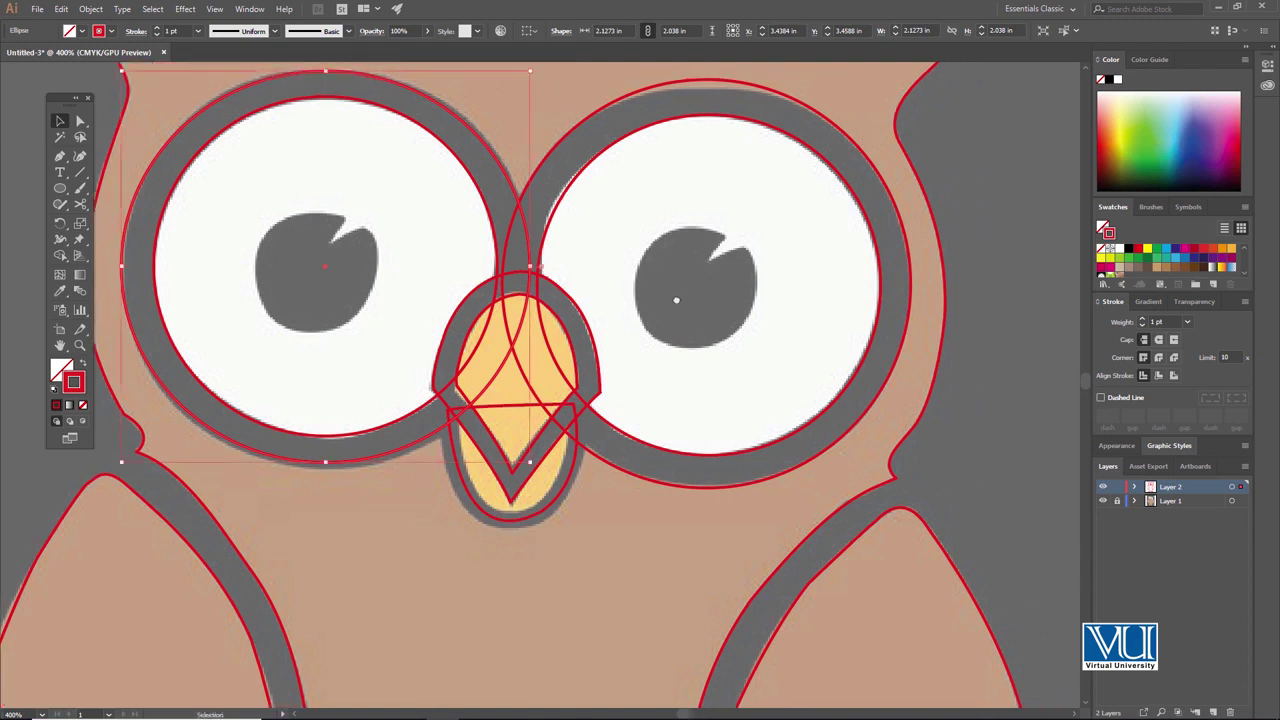
pyautogui.click(60, 188)
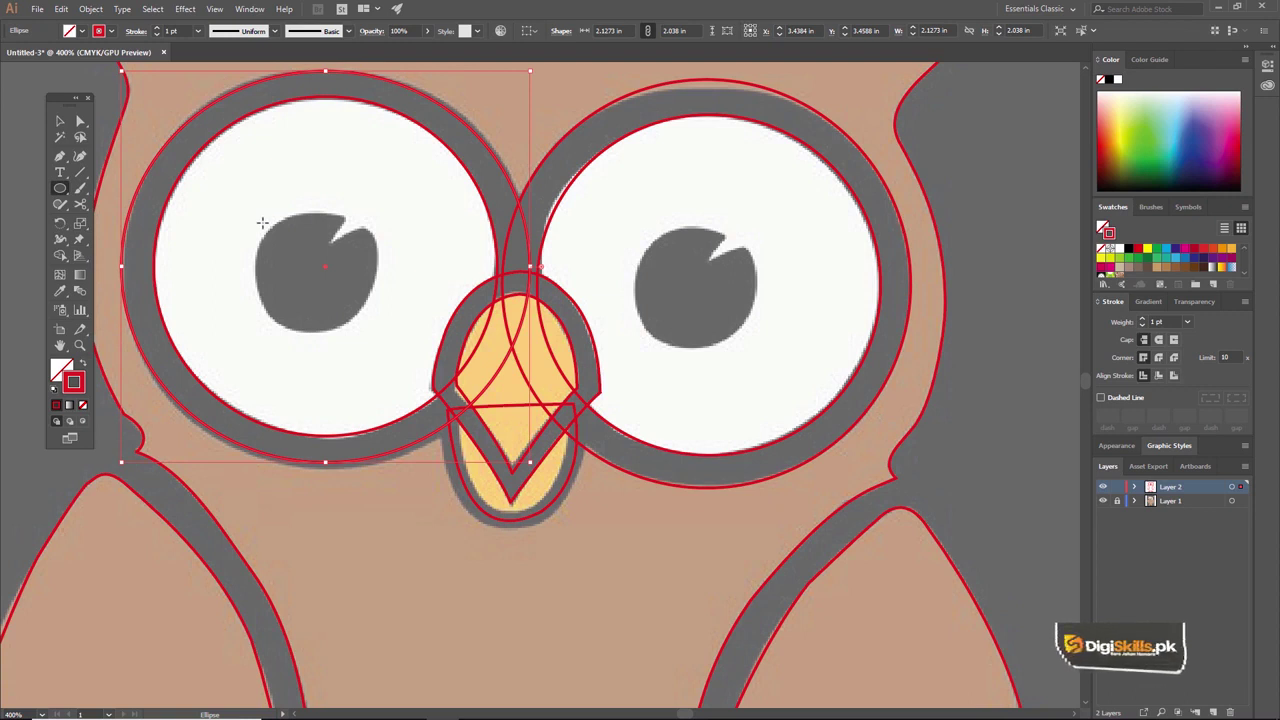
# Step: Draw a rough test ellipse over the left pupil, delete it, and zoom in closer
pyautogui.moveTo(262, 224)
pyautogui.mouseDown()
pyautogui.moveTo(372, 334)
pyautogui.moveTo(371, 214)
pyautogui.mouseUp()
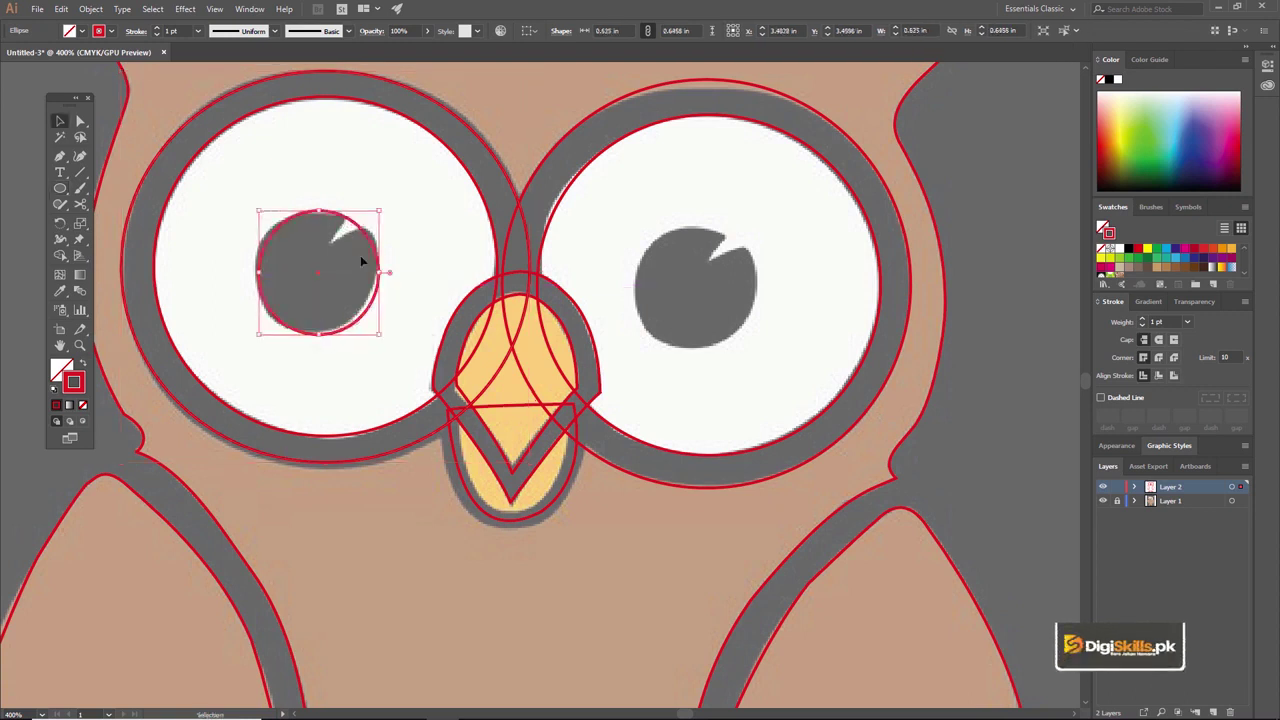
pyautogui.moveTo(490, 248); pyautogui.dragTo(400, 260)
pyautogui.moveTo(642, 295); pyautogui.dragTo(540, 291)
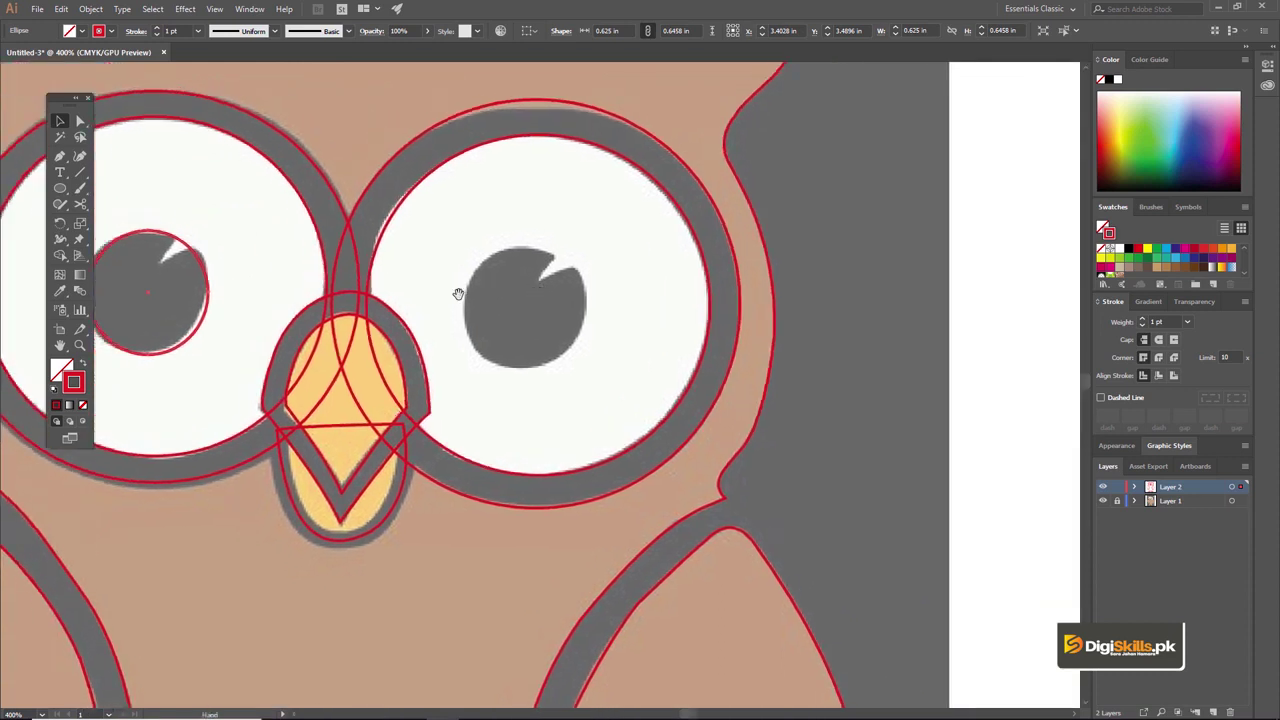
pyautogui.moveTo(192, 238); pyautogui.dragTo(274, 248)
pyautogui.hotkey('ctrl', 'shift', 'a')
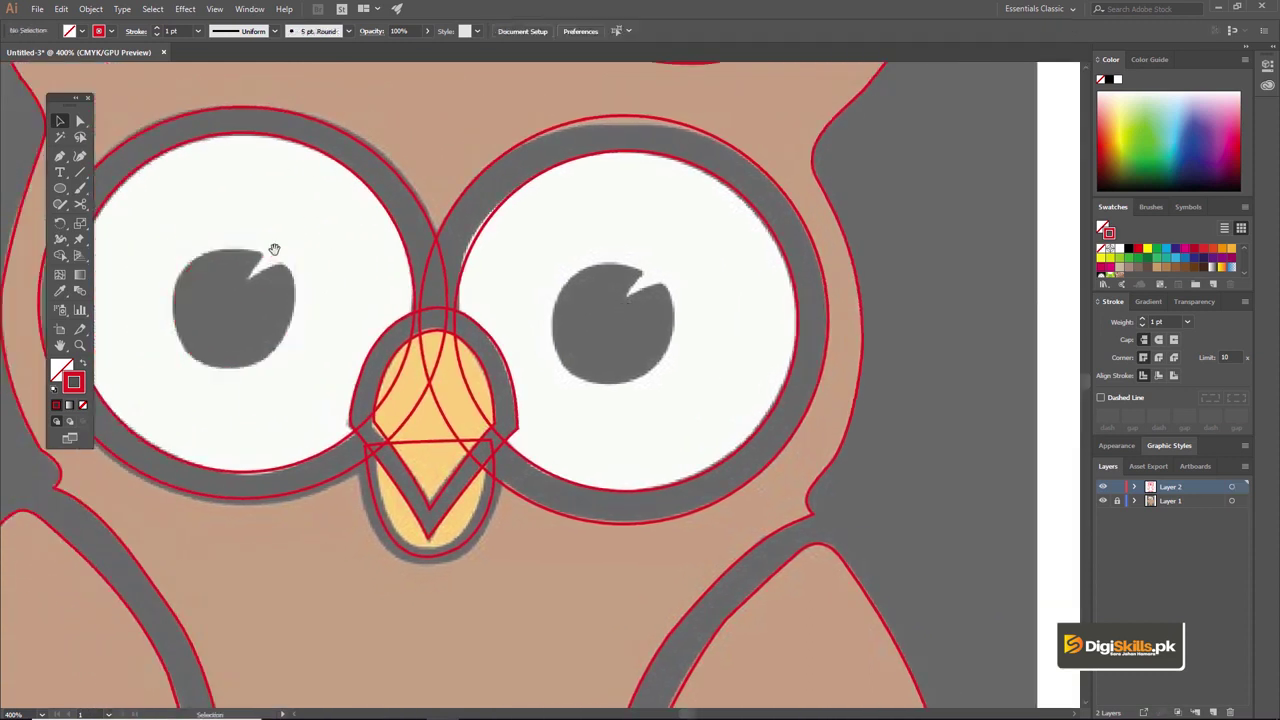
pyautogui.hotkey('ctrl', '=')
# Step: Trace the left pupil's curved edge and notch with a closed Pen outline
pyautogui.press('p')
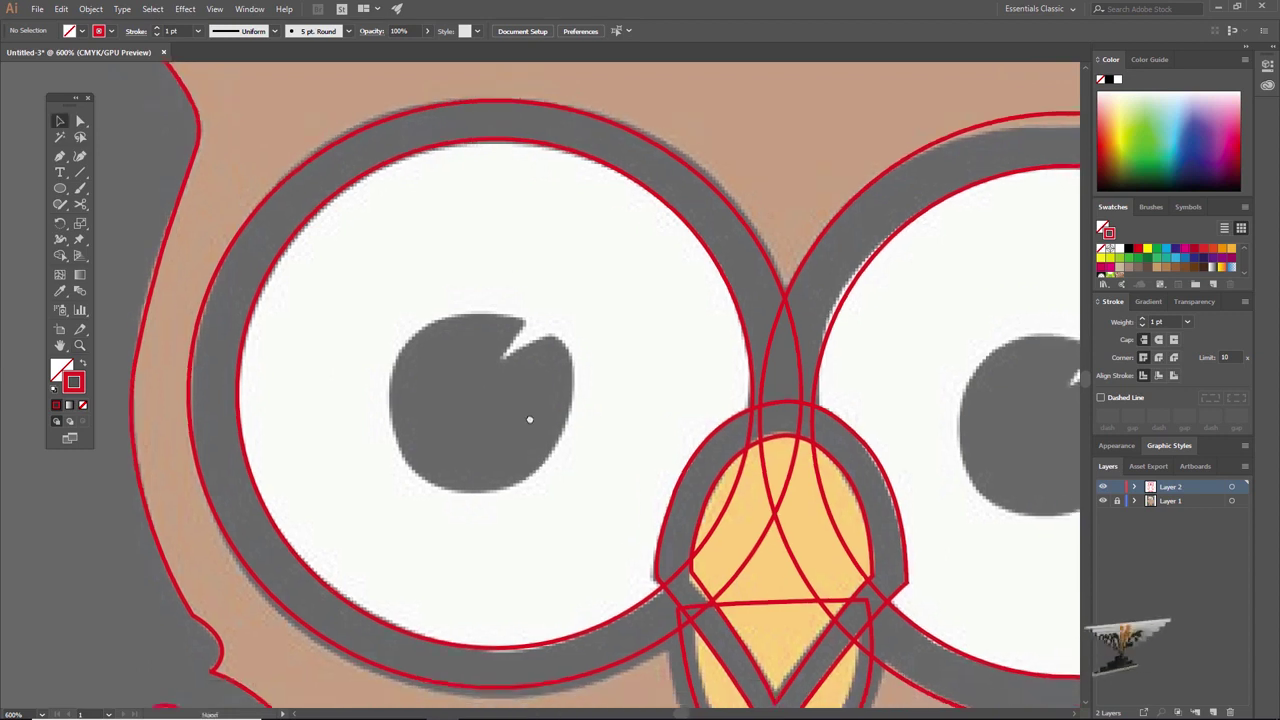
pyautogui.click(501, 355)
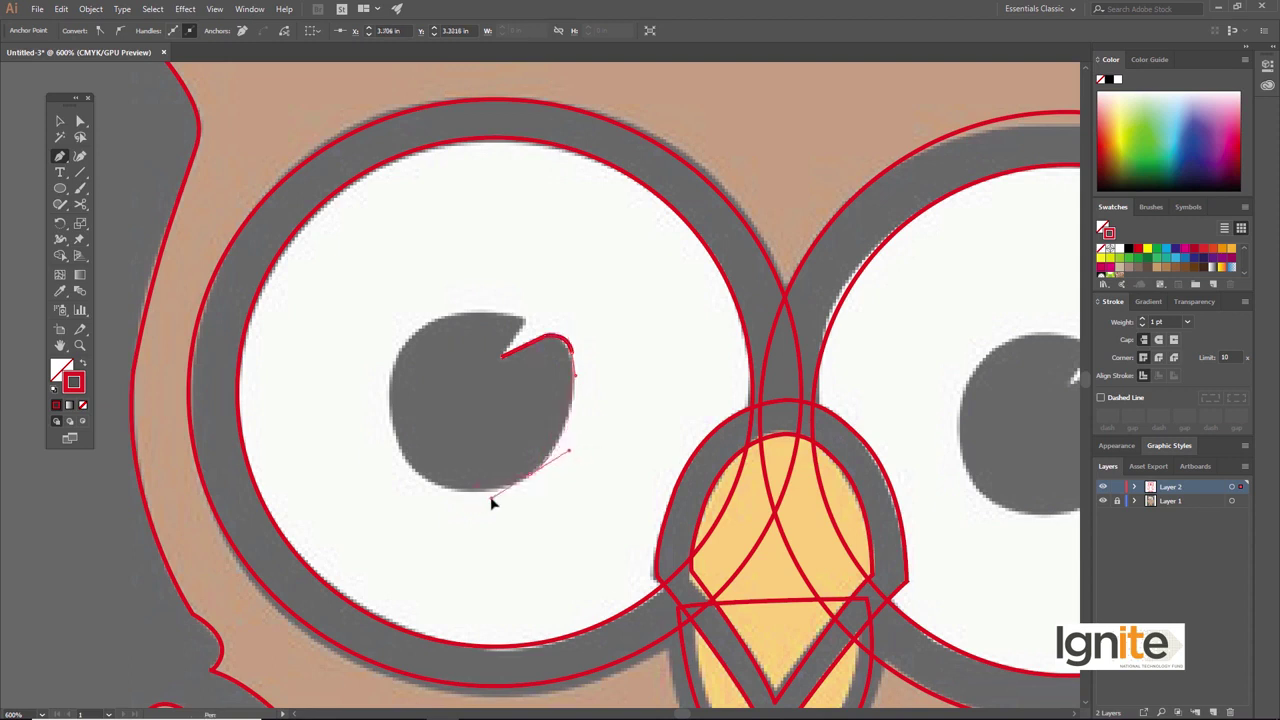
pyautogui.click(386, 390)
pyautogui.moveTo(448, 319); pyautogui.dragTo(498, 302)
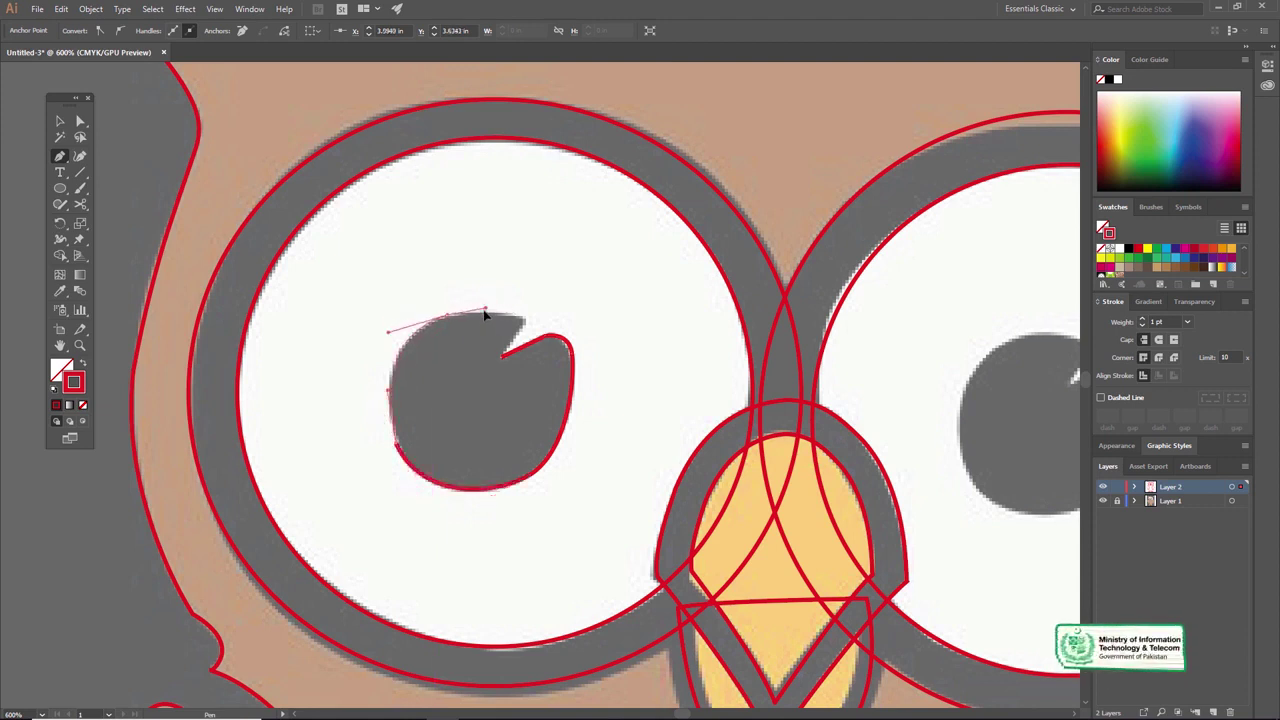
pyautogui.click(525, 318)
pyautogui.moveTo(503, 353); pyautogui.dragTo(512, 348)
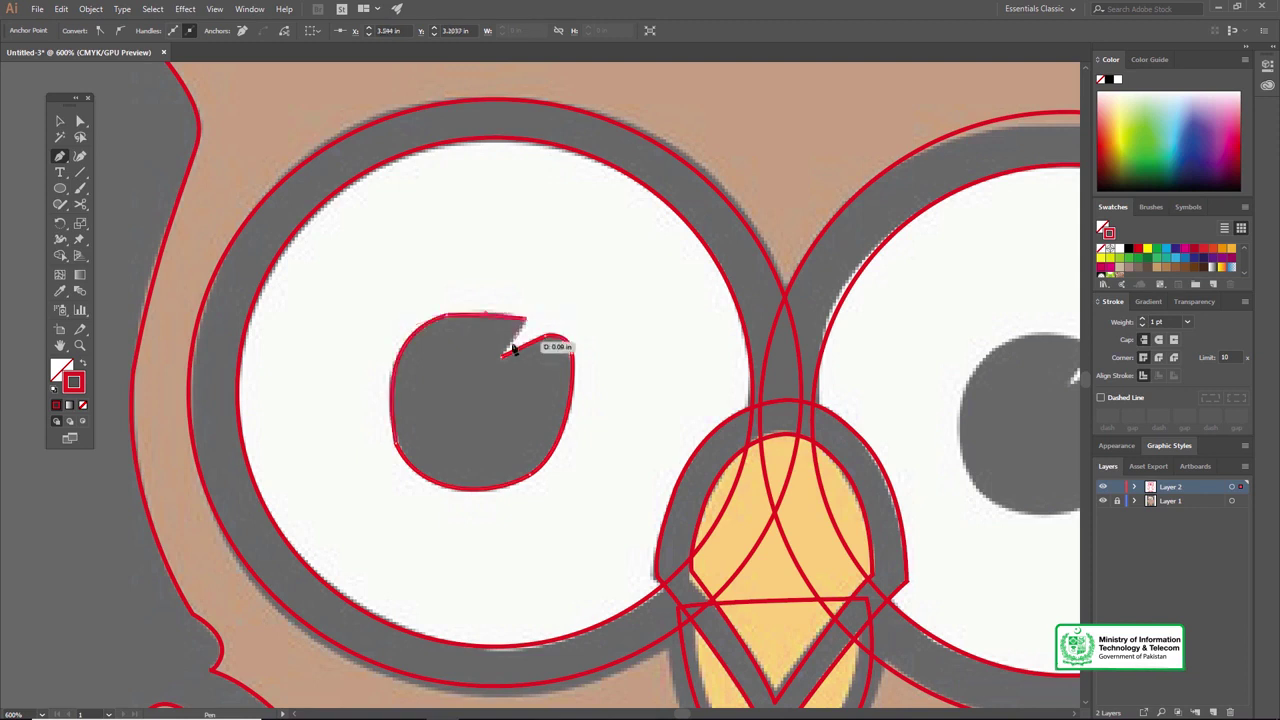
pyautogui.keyDown('alt'); pyautogui.click(594, 437); pyautogui.keyUp('alt')
# Step: Zoom in on the right pupil and outline its curved edge and small notch as a closed path
pyautogui.keyDown('alt'); pyautogui.click(612, 388); pyautogui.keyUp('alt')
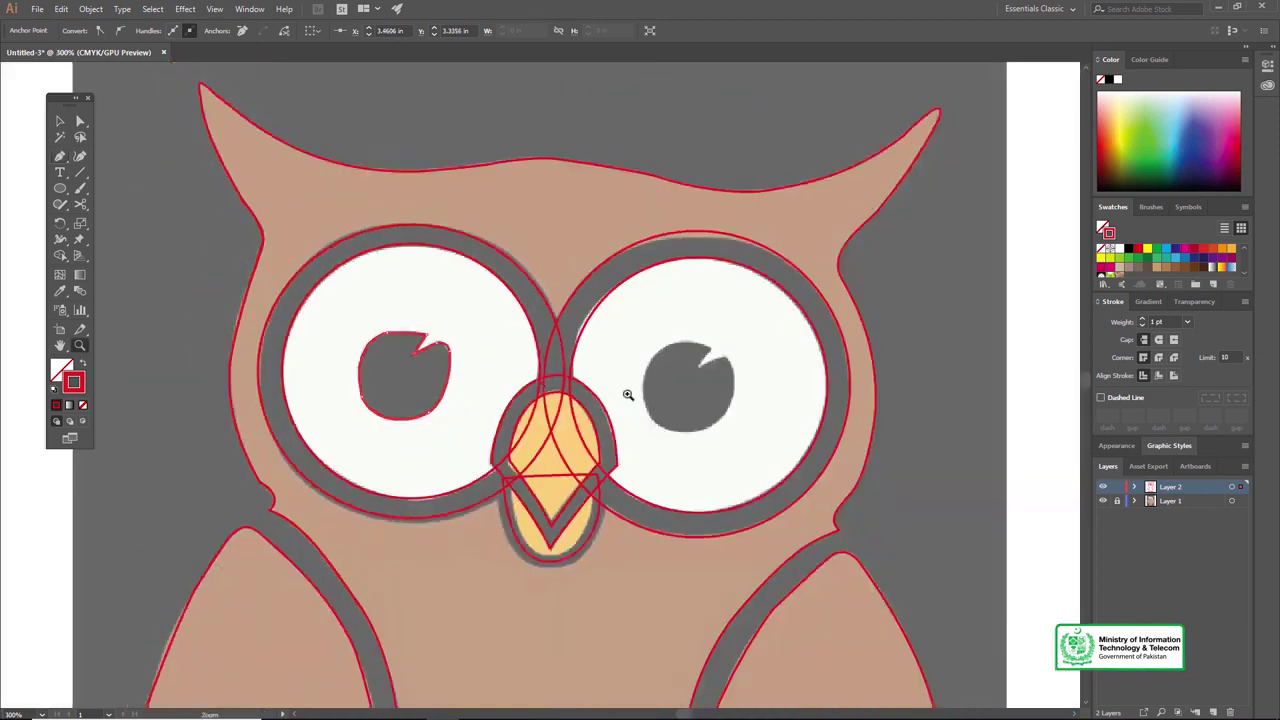
pyautogui.click(629, 395)
pyautogui.click(590, 408)
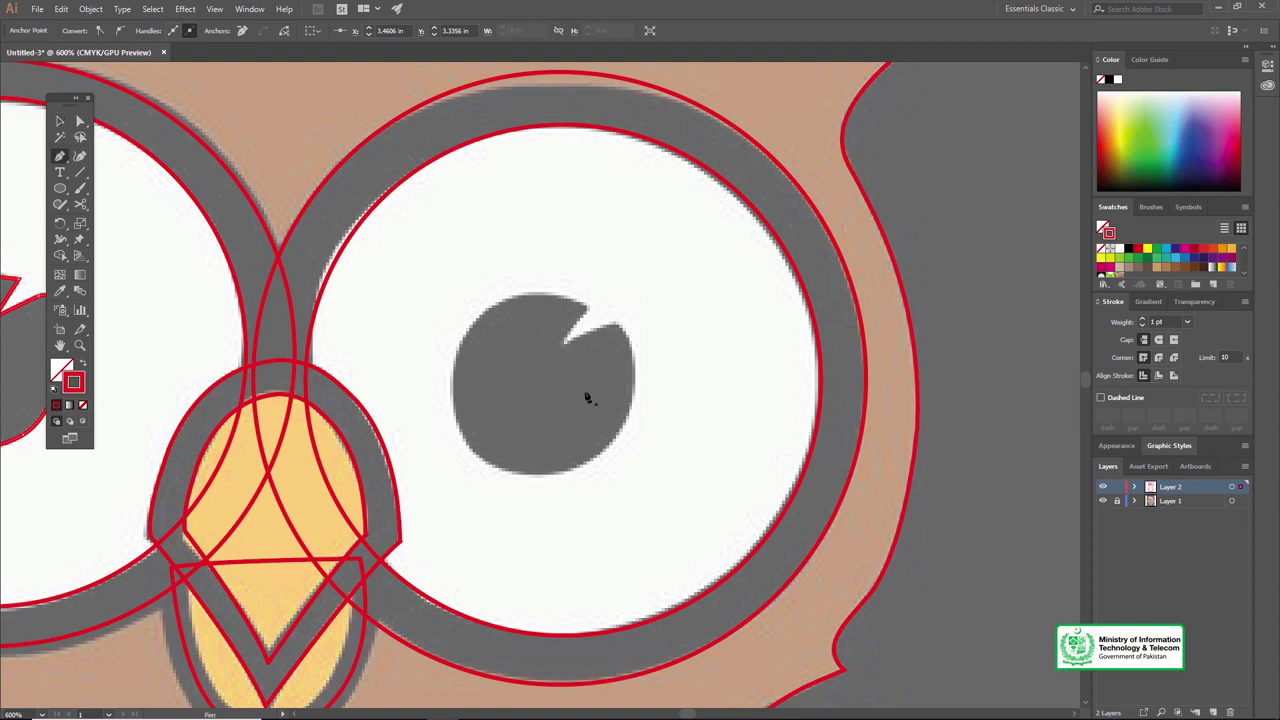
pyautogui.click(587, 310)
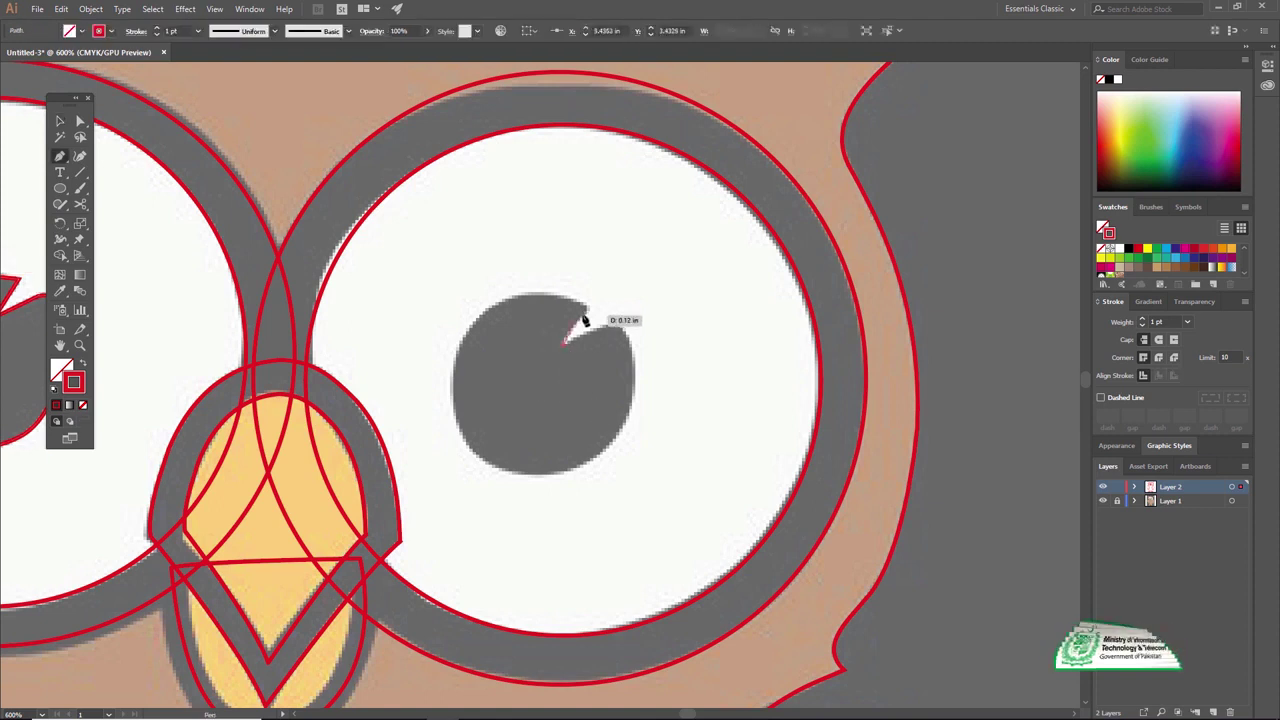
pyautogui.moveTo(482, 312); pyautogui.dragTo(421, 352)
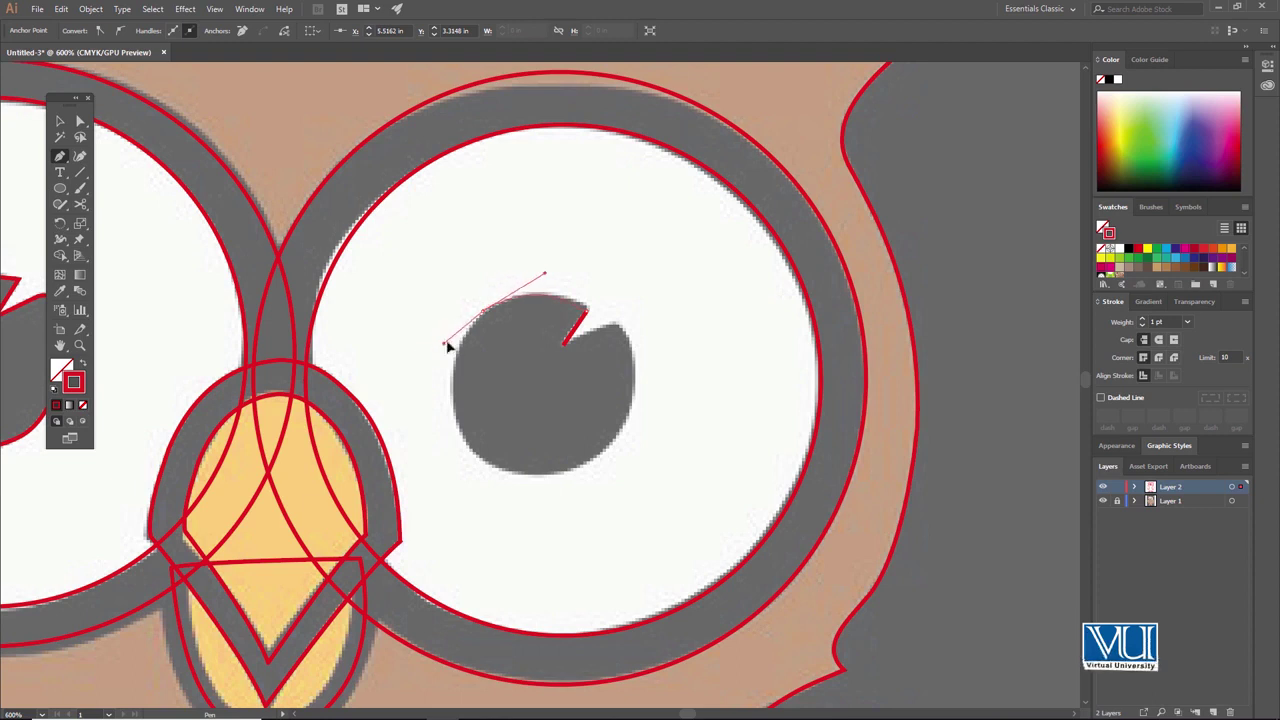
pyautogui.click(480, 459)
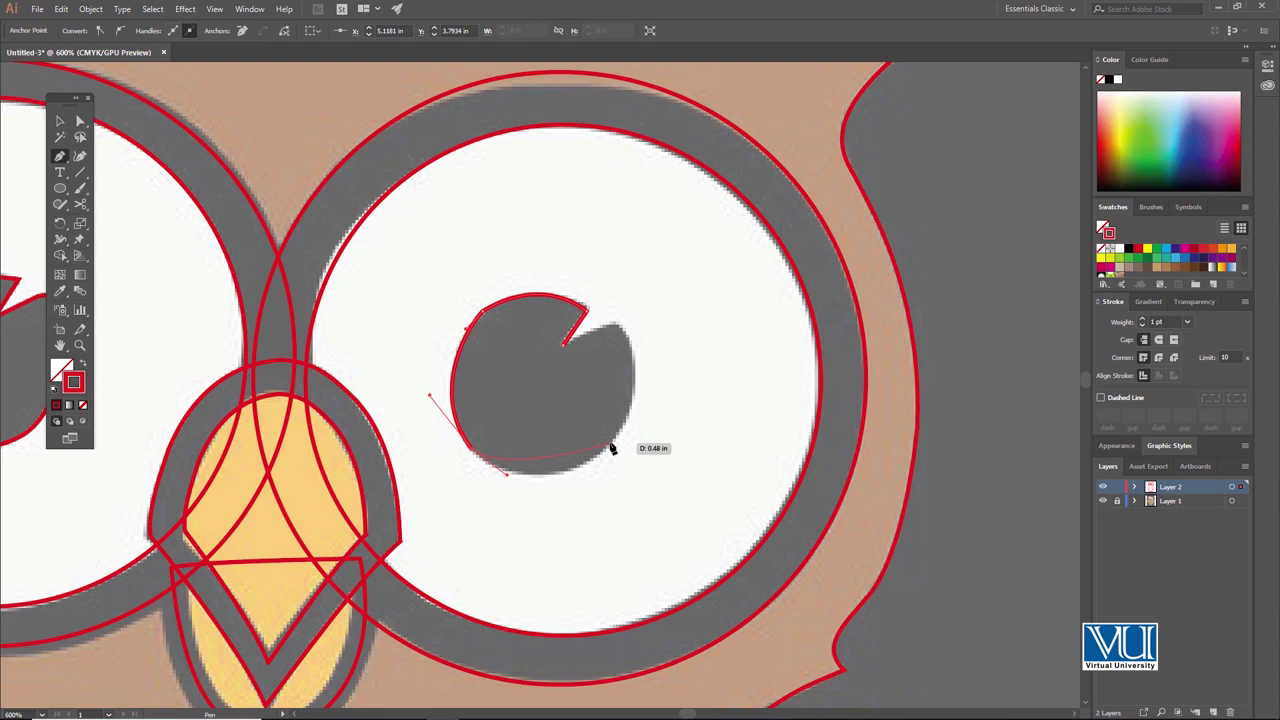
pyautogui.moveTo(632, 406); pyautogui.dragTo(641, 411)
pyautogui.moveTo(612, 325); pyautogui.dragTo(645, 348)
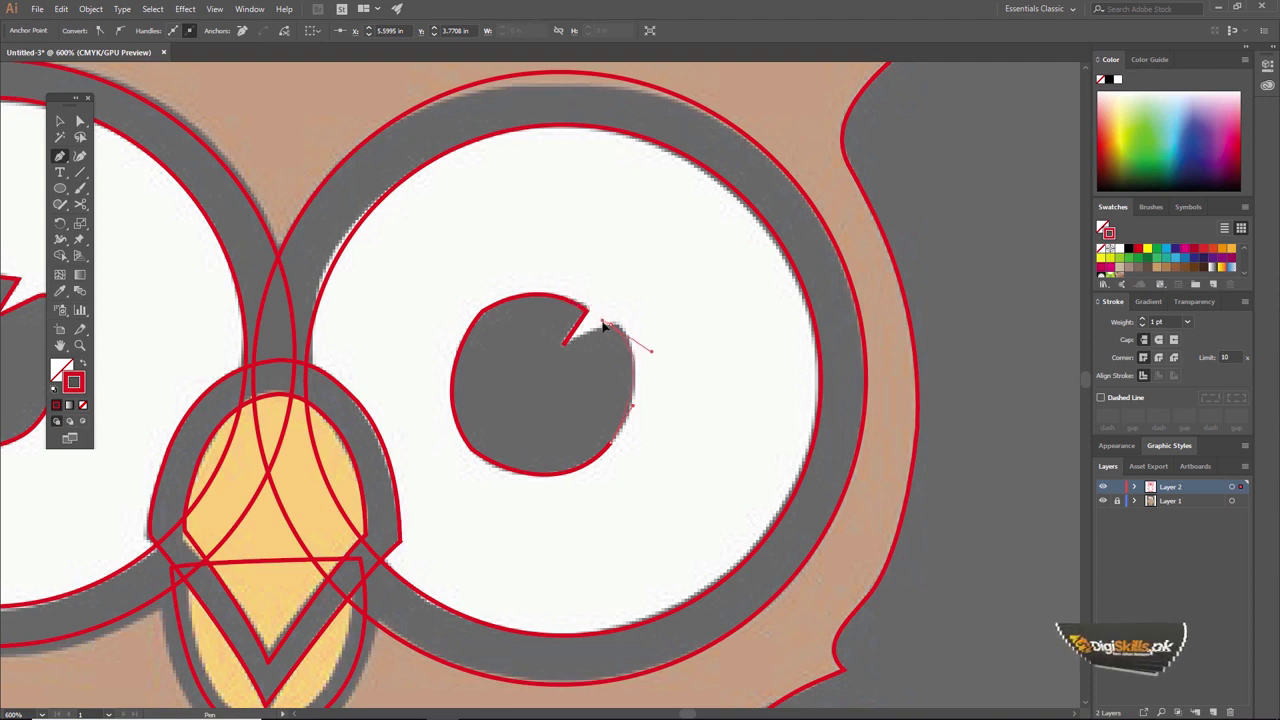
pyautogui.moveTo(613, 330); pyautogui.dragTo(567, 346)
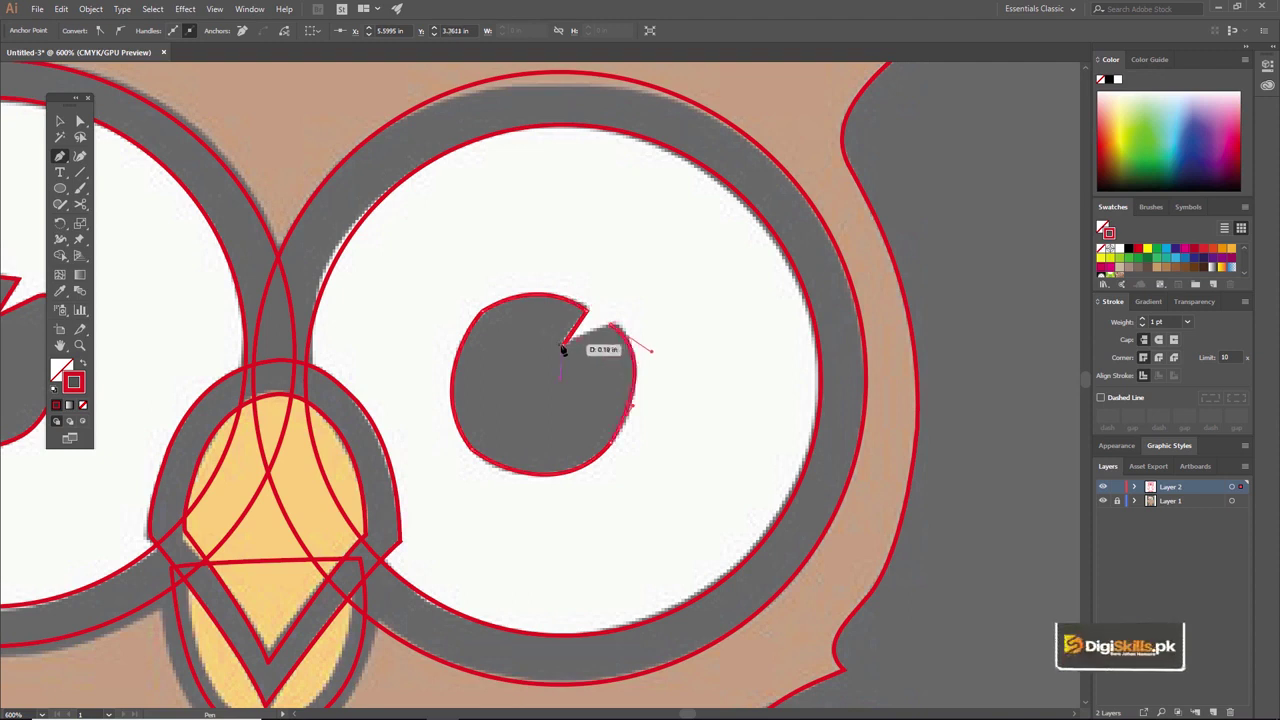
pyautogui.keyDown('ctrl'); pyautogui.keyDown('alt'); pyautogui.click(508, 377); pyautogui.keyUp('alt'); pyautogui.keyUp('ctrl')
# Step: Zoom in and out around the owl to frame its eyes
pyautogui.keyDown('ctrl'); pyautogui.keyDown('alt'); pyautogui.click(520, 394); pyautogui.keyUp('alt'); pyautogui.keyUp('ctrl')
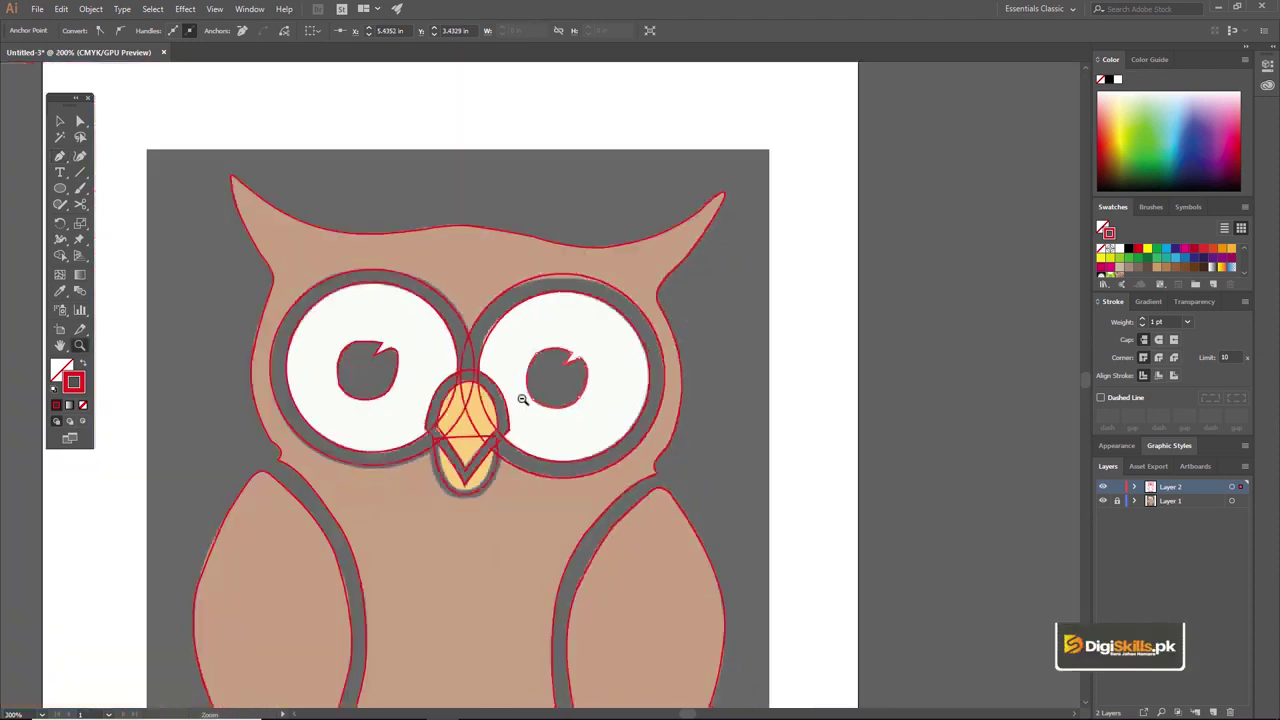
pyautogui.keyDown('ctrl'); pyautogui.keyDown('alt'); pyautogui.click(597, 391); pyautogui.keyUp('alt'); pyautogui.keyUp('ctrl')
pyautogui.keyDown('ctrl'); pyautogui.click(508, 379); pyautogui.keyUp('ctrl')
pyautogui.click(508, 372)
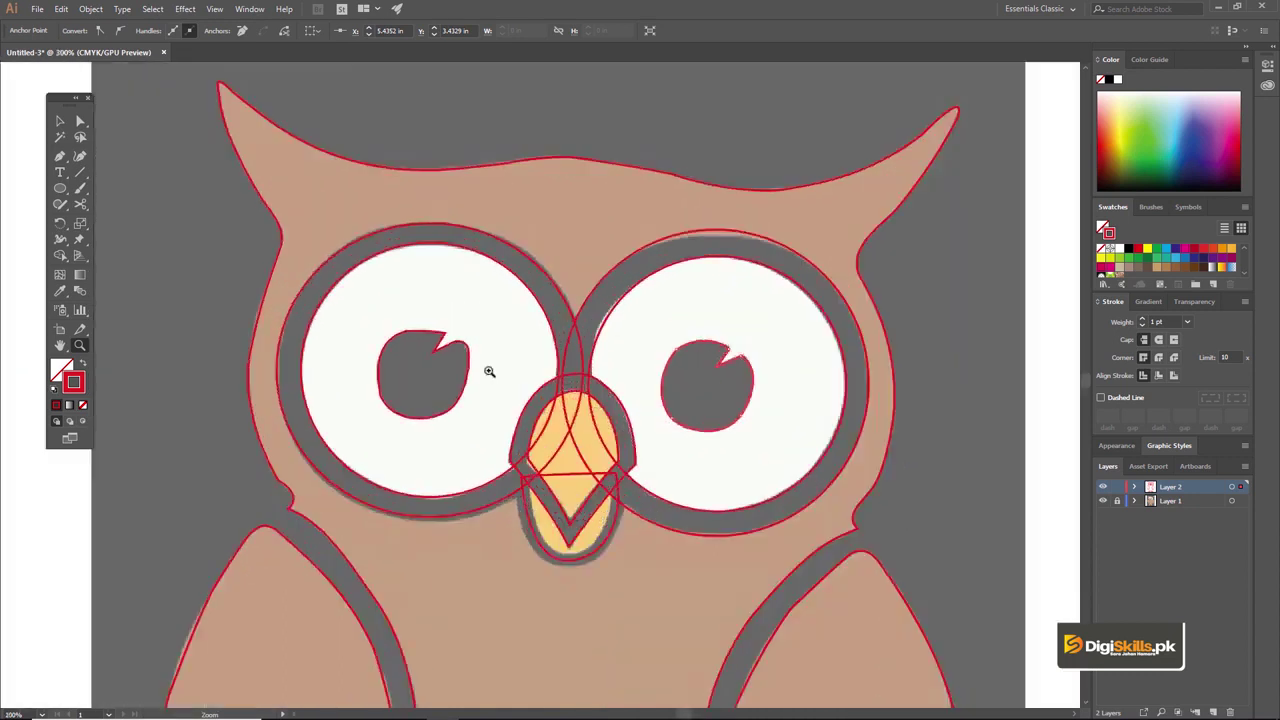
pyautogui.click(444, 355)
pyautogui.keyDown('alt'); pyautogui.click(649, 416); pyautogui.keyUp('alt')
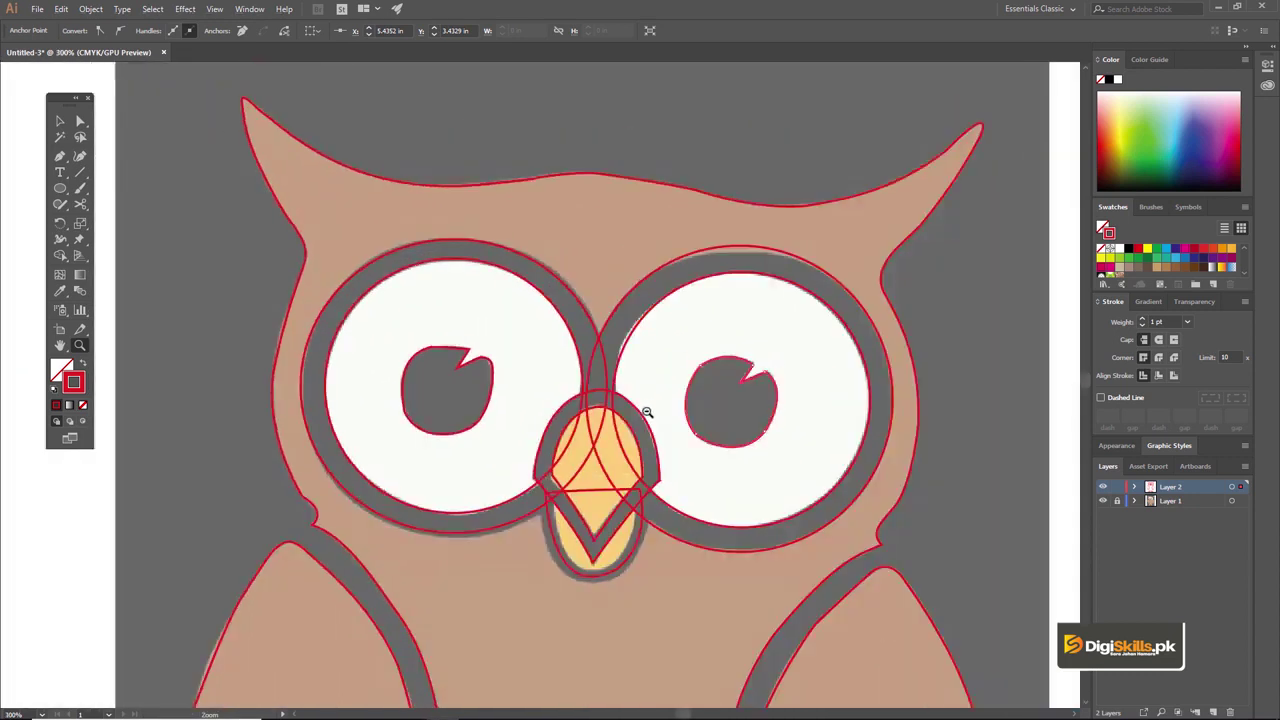
pyautogui.keyDown('alt'); pyautogui.click(640, 412); pyautogui.keyUp('alt')
pyautogui.keyDown('alt'); pyautogui.click(588, 409); pyautogui.keyUp('alt')
pyautogui.click(548, 385)
pyautogui.click(548, 385)
# Step: Bring the right pupil to the front with Arrange > Bring to Front, then fit the owl on screen
pyautogui.press('v')
pyautogui.click(549, 303)
pyautogui.rightClick(546, 298)
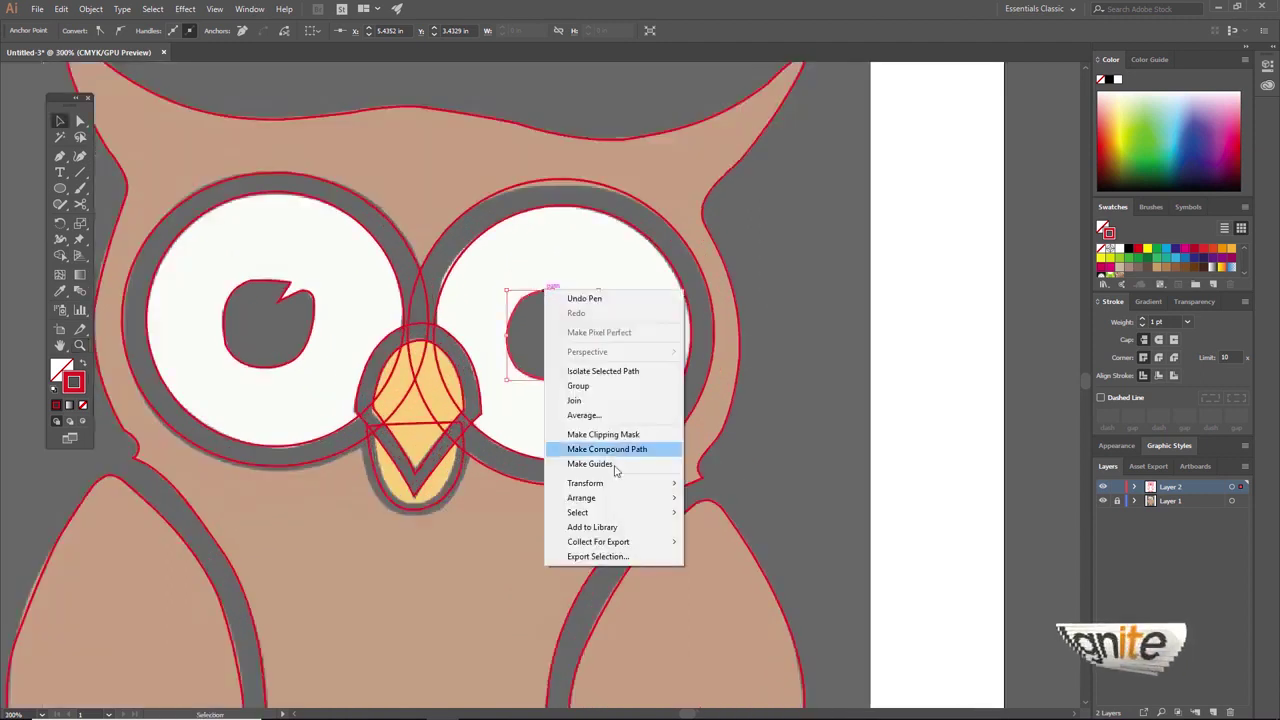
pyautogui.moveTo(582, 498)
pyautogui.click(700, 498)
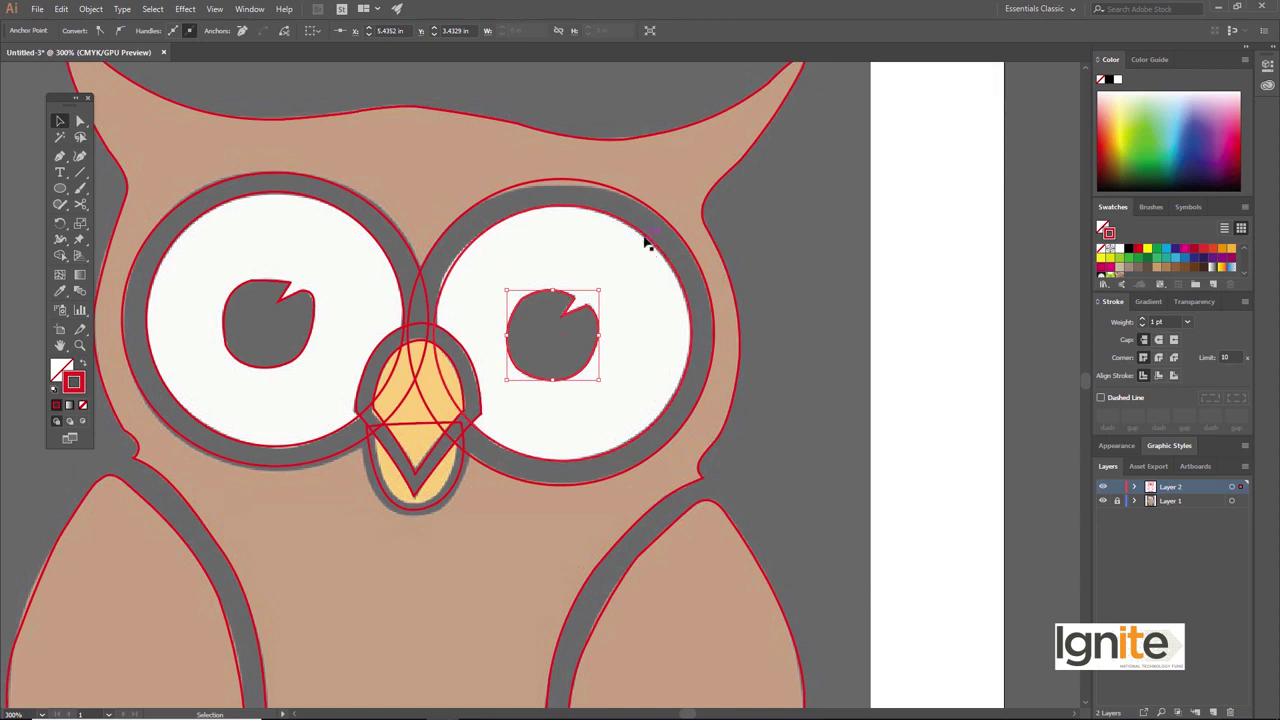
pyautogui.click(640, 309)
pyautogui.hotkey('ctrl', '0')
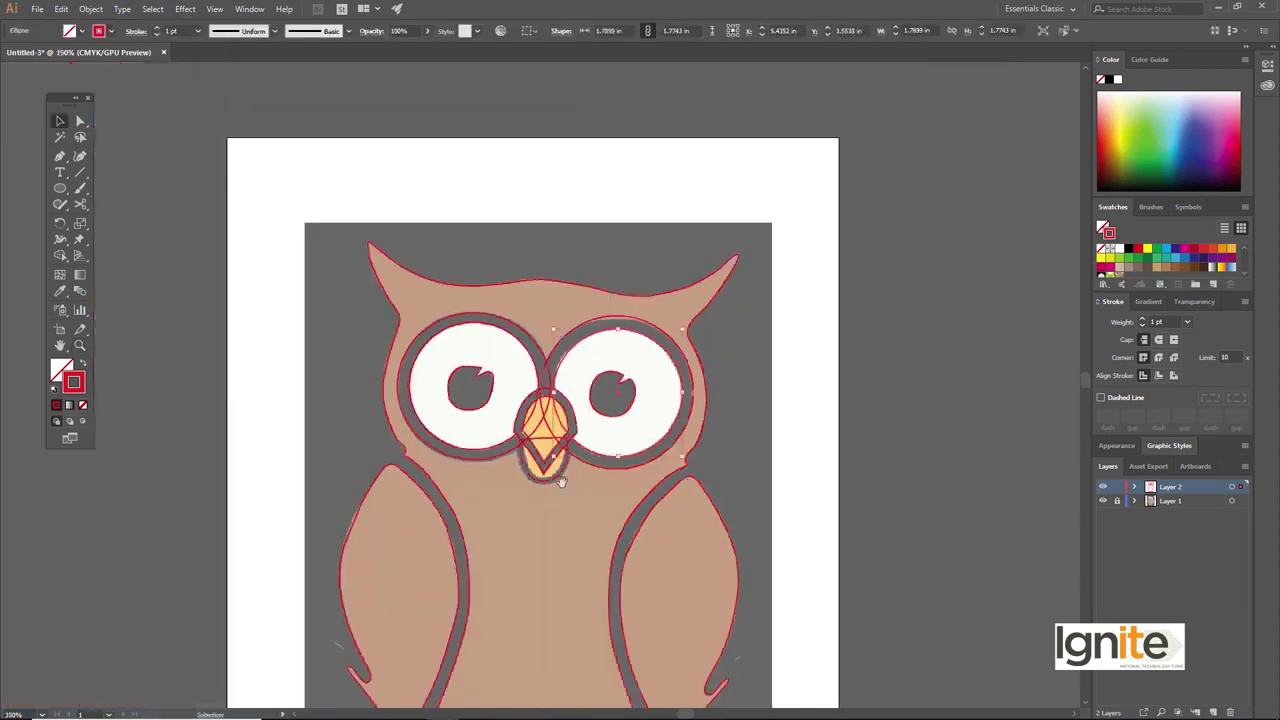
pyautogui.moveTo(563, 486); pyautogui.dragTo(475, 345)
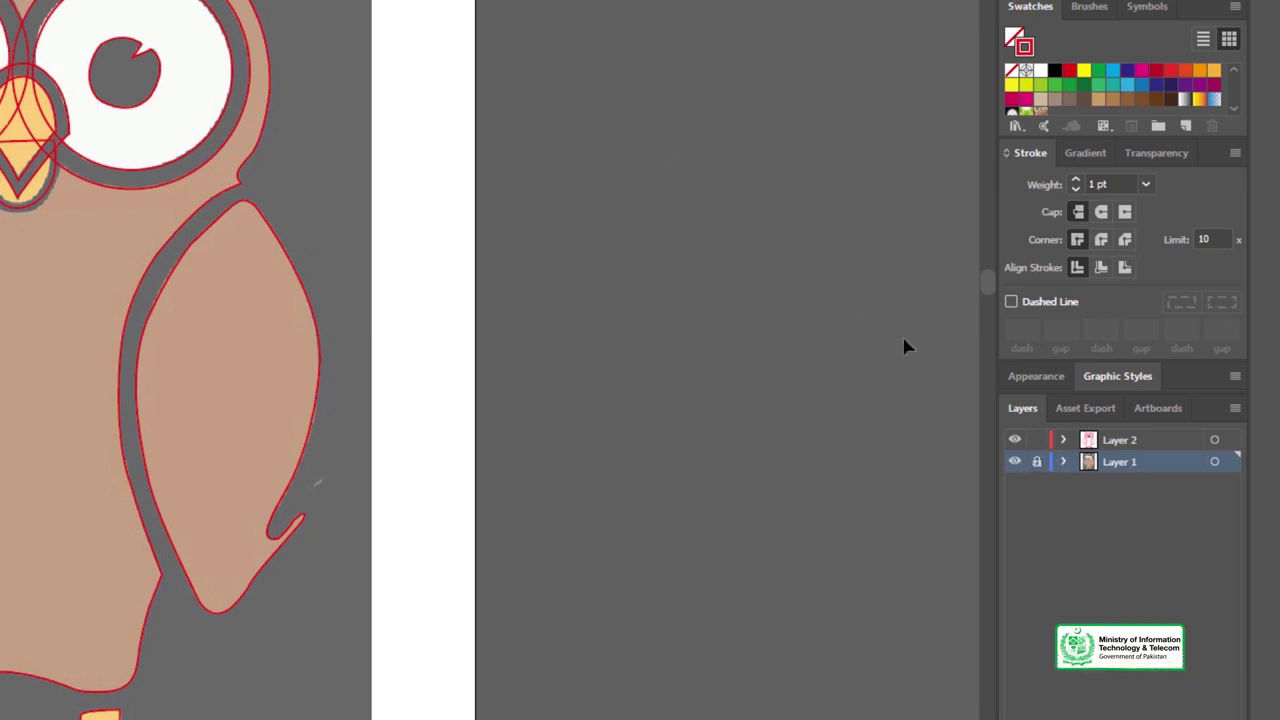
# Step: Select the reference image on Layer 1 and toggle Layer 1's lock in the Layers panel
pyautogui.click(1044, 462)
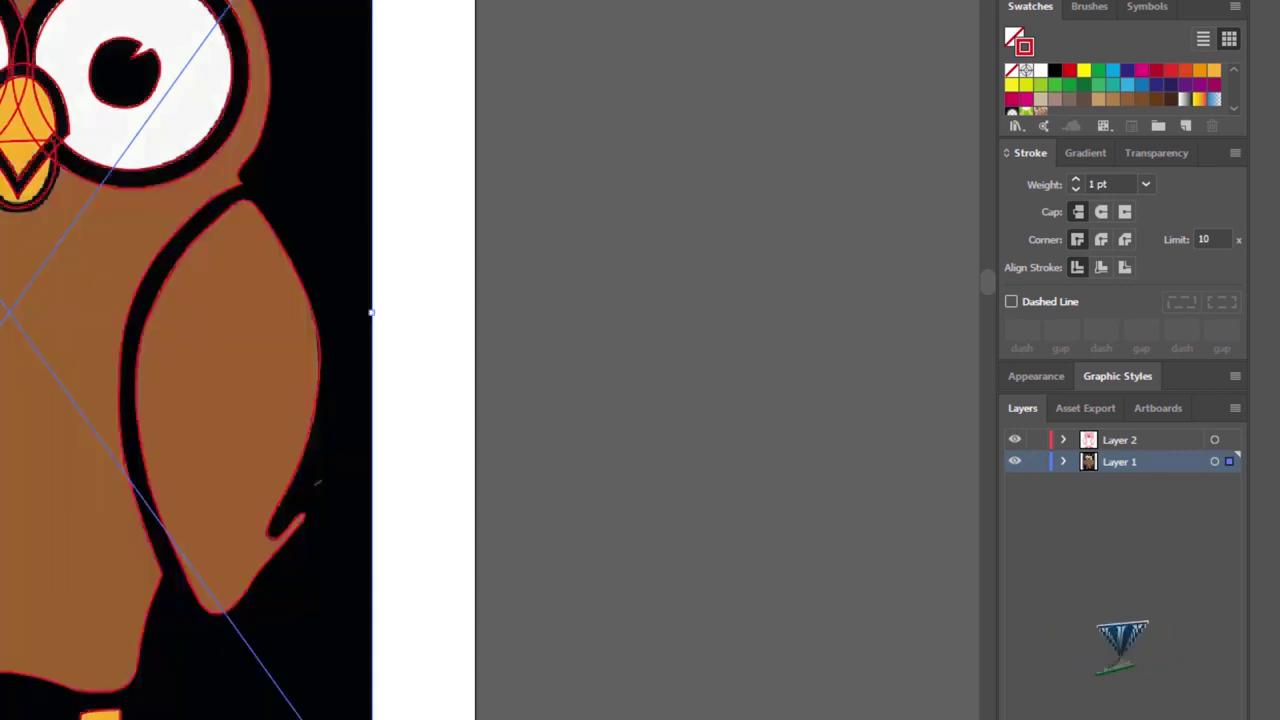
pyautogui.click(1033, 463)
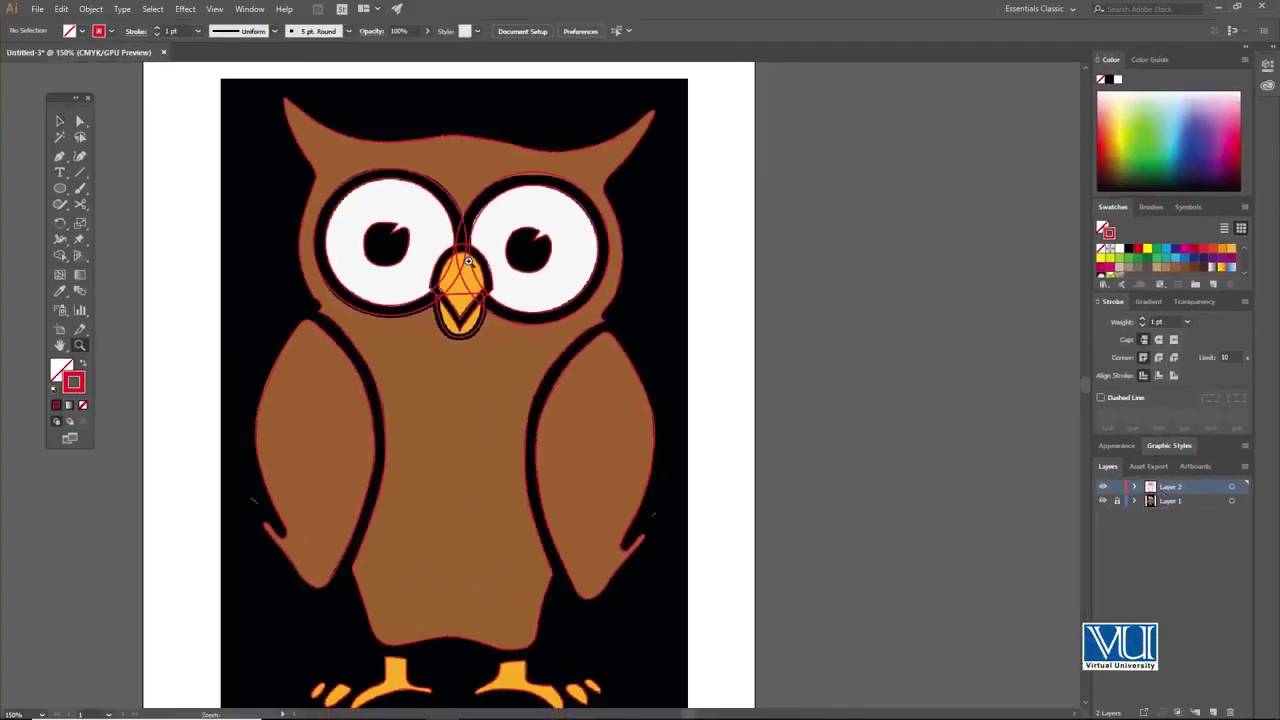
pyautogui.click(467, 246)
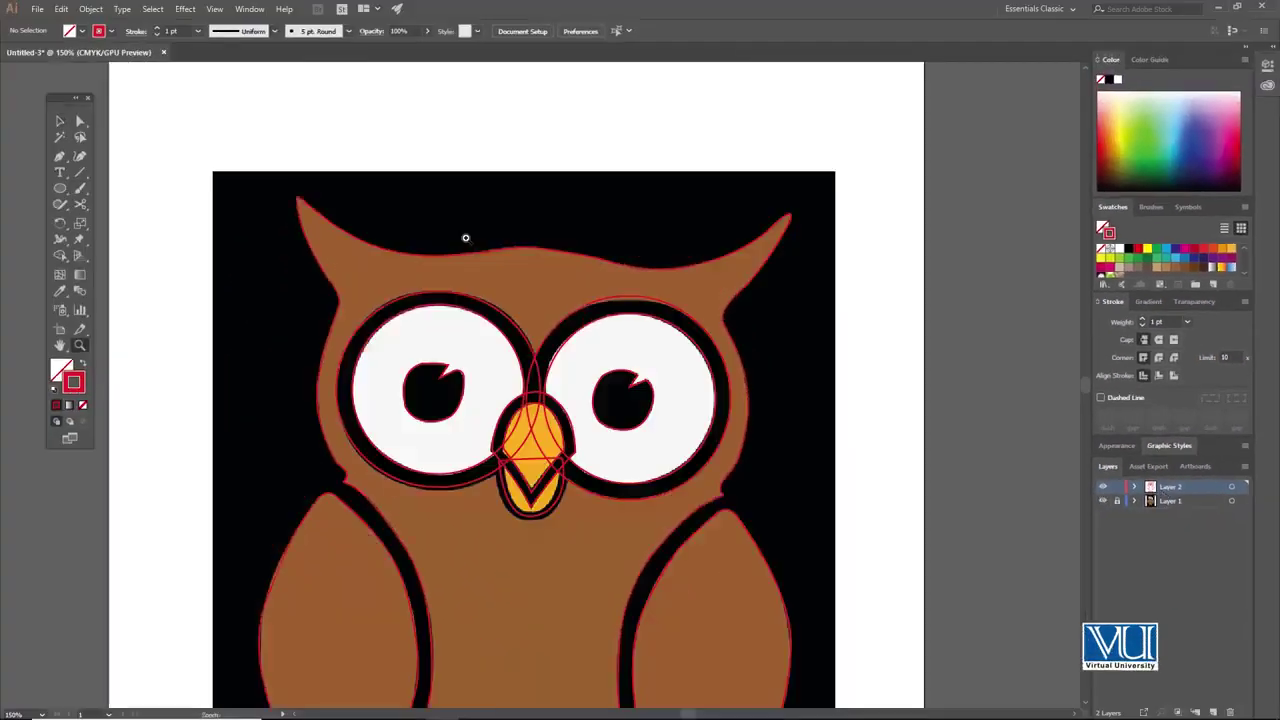
pyautogui.click(466, 237)
pyautogui.moveTo(589, 304); pyautogui.dragTo(511, 257)
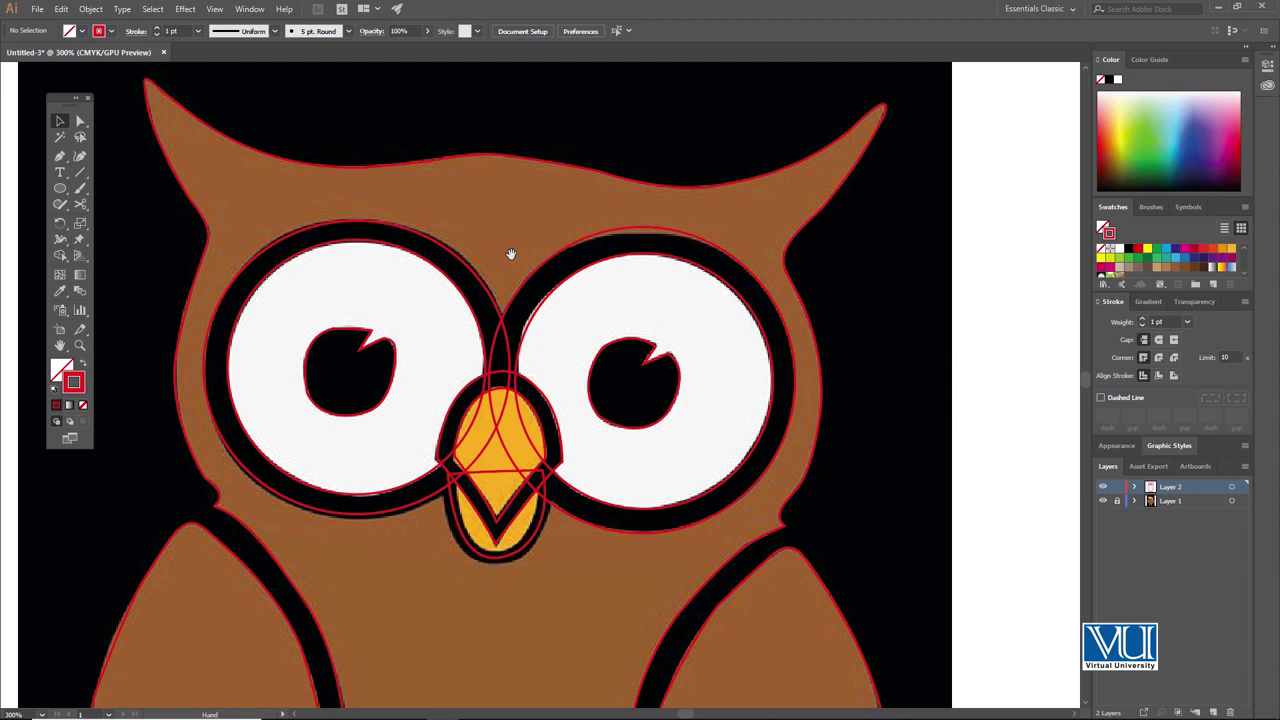
pyautogui.click(508, 506)
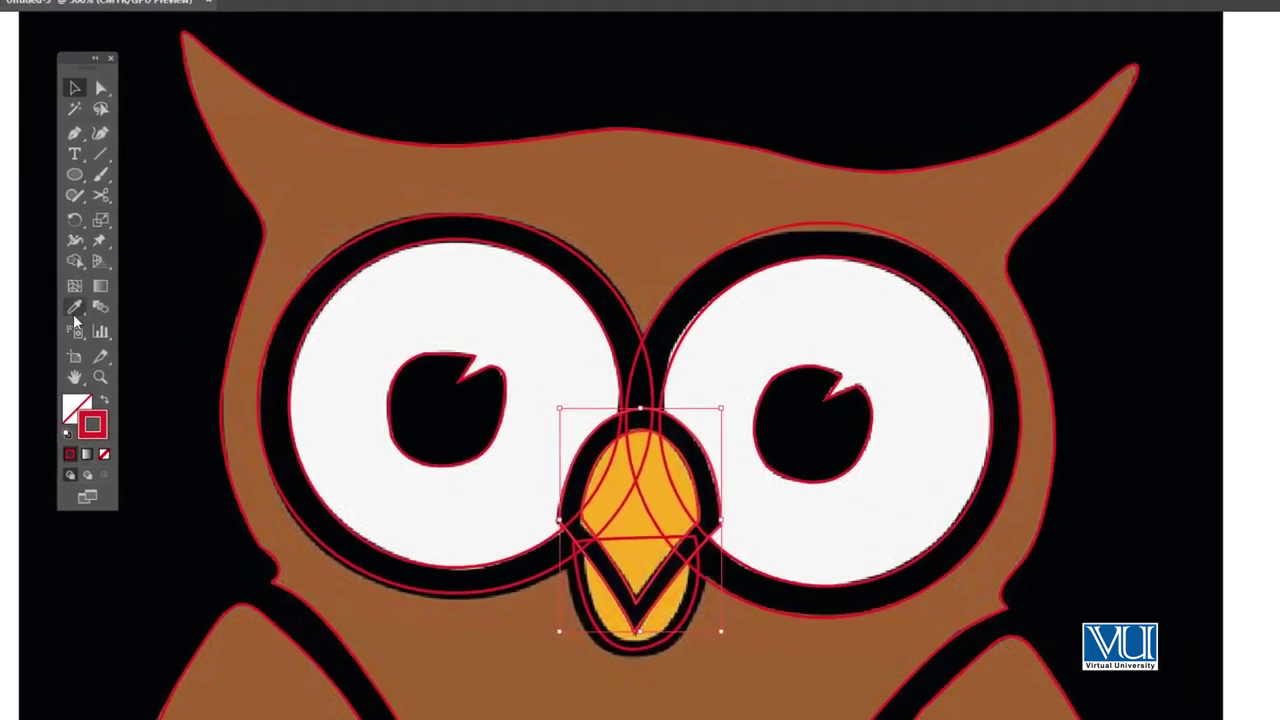
pyautogui.click(59, 290)
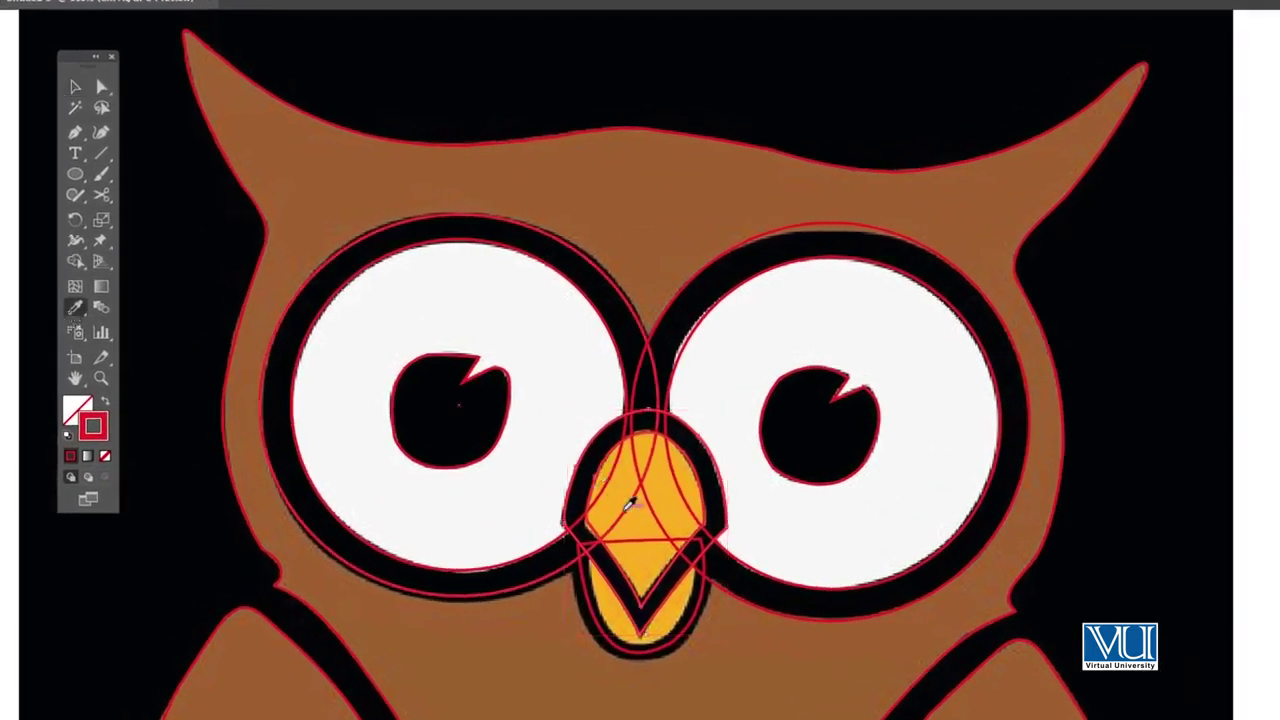
pyautogui.click(637, 515)
pyautogui.press('v')
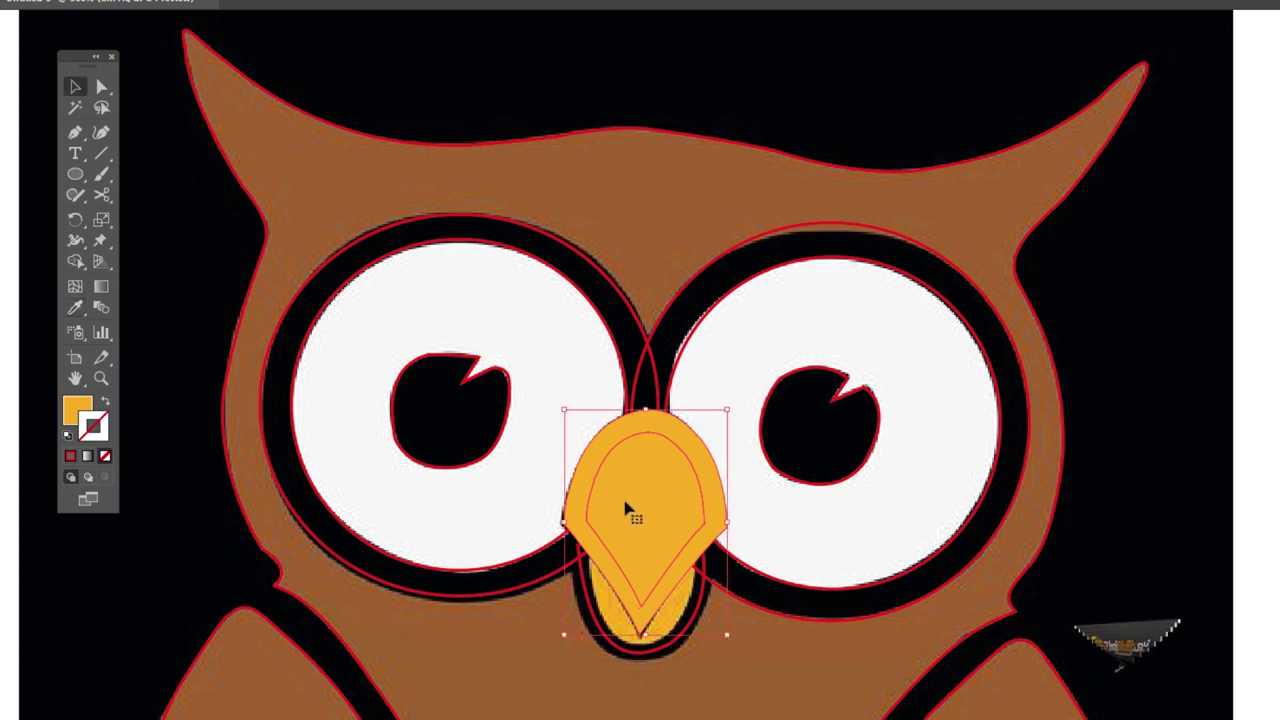
pyautogui.moveTo(634, 491); pyautogui.dragTo(960, 493)
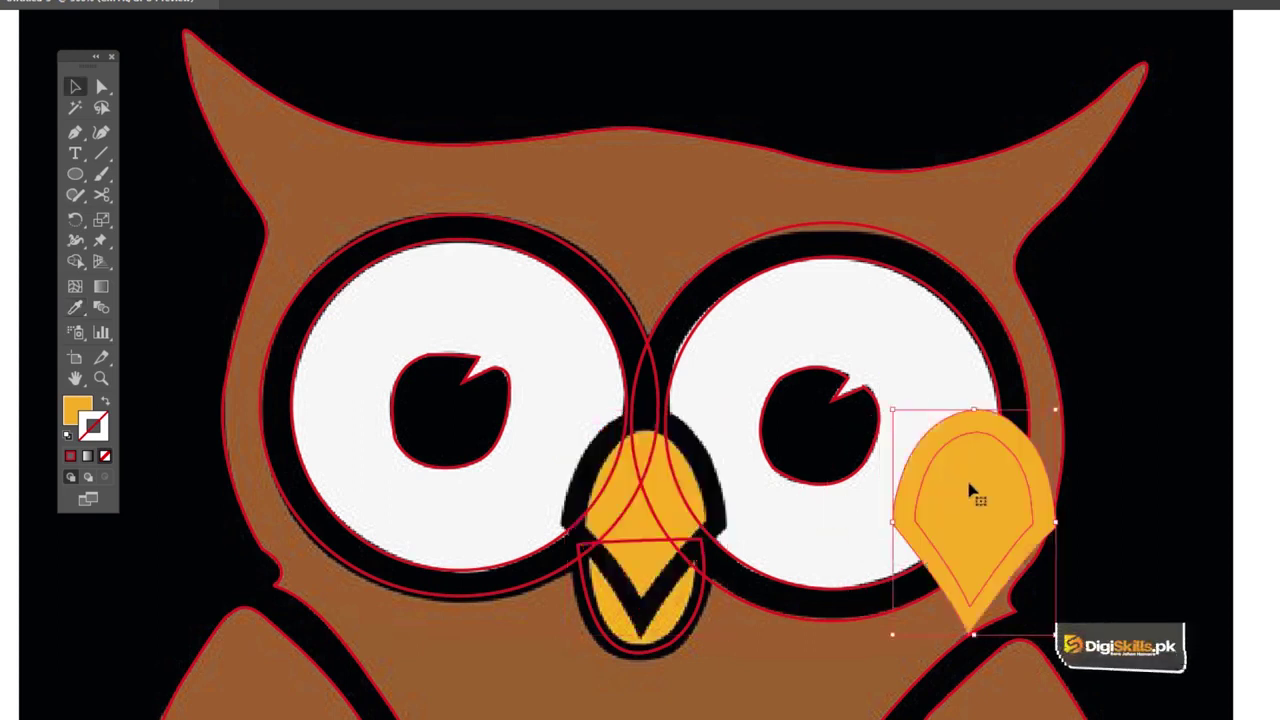
pyautogui.hotkey('ctrl', 'z')
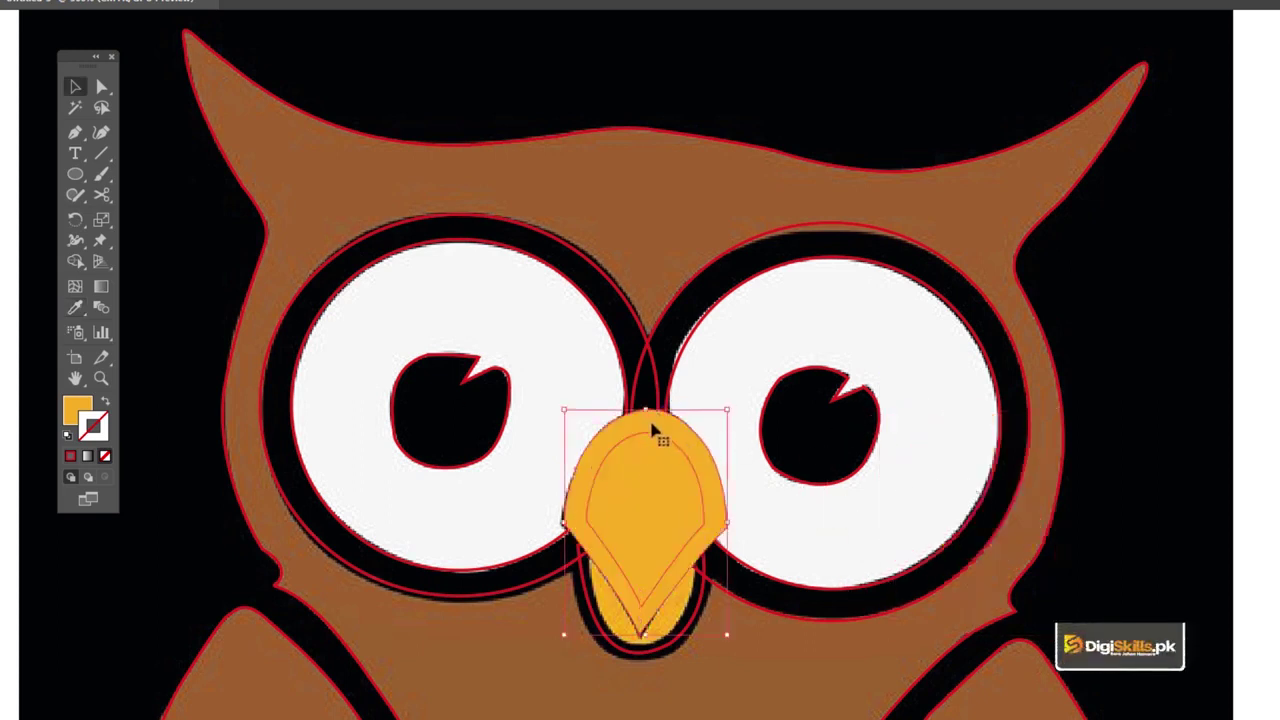
pyautogui.press('/')
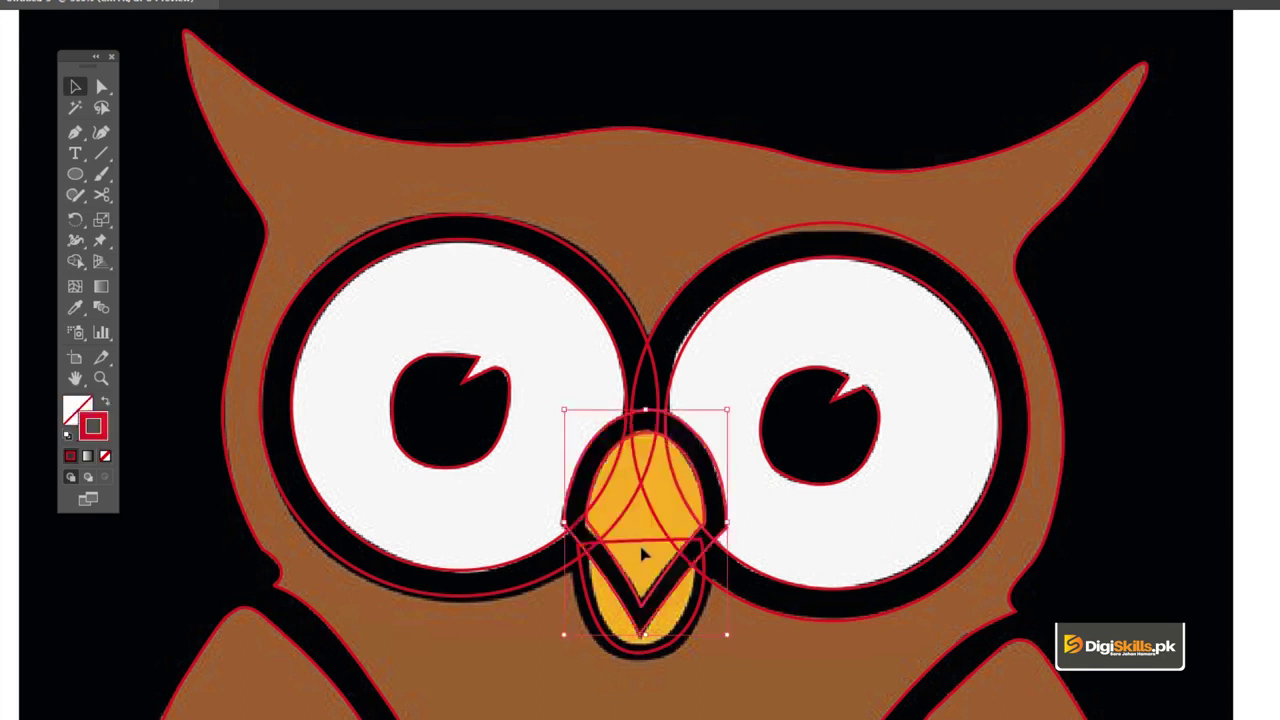
pyautogui.press('z')
pyautogui.click(646, 555)
pyautogui.click(710, 435)
# Step: Fill the inner upper beak shape with the reference orange using the Eyedropper
pyautogui.click(641, 448)
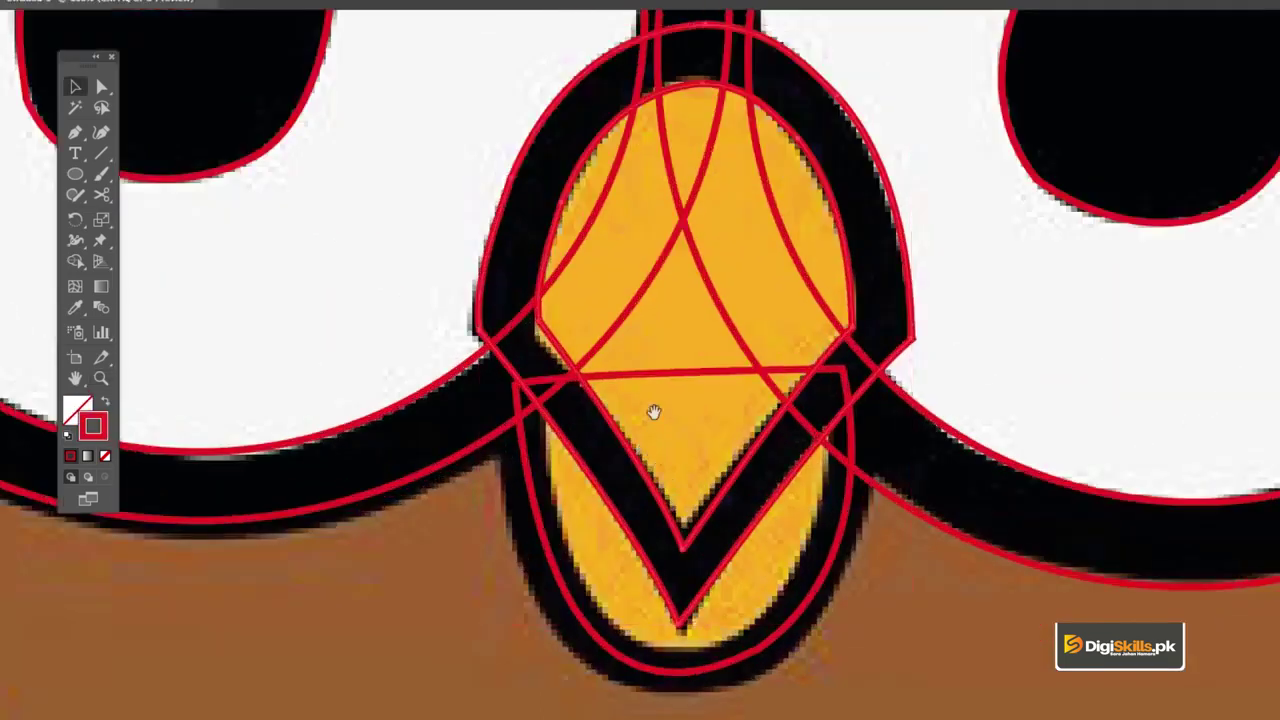
pyautogui.hotkey('ctrl', '+')
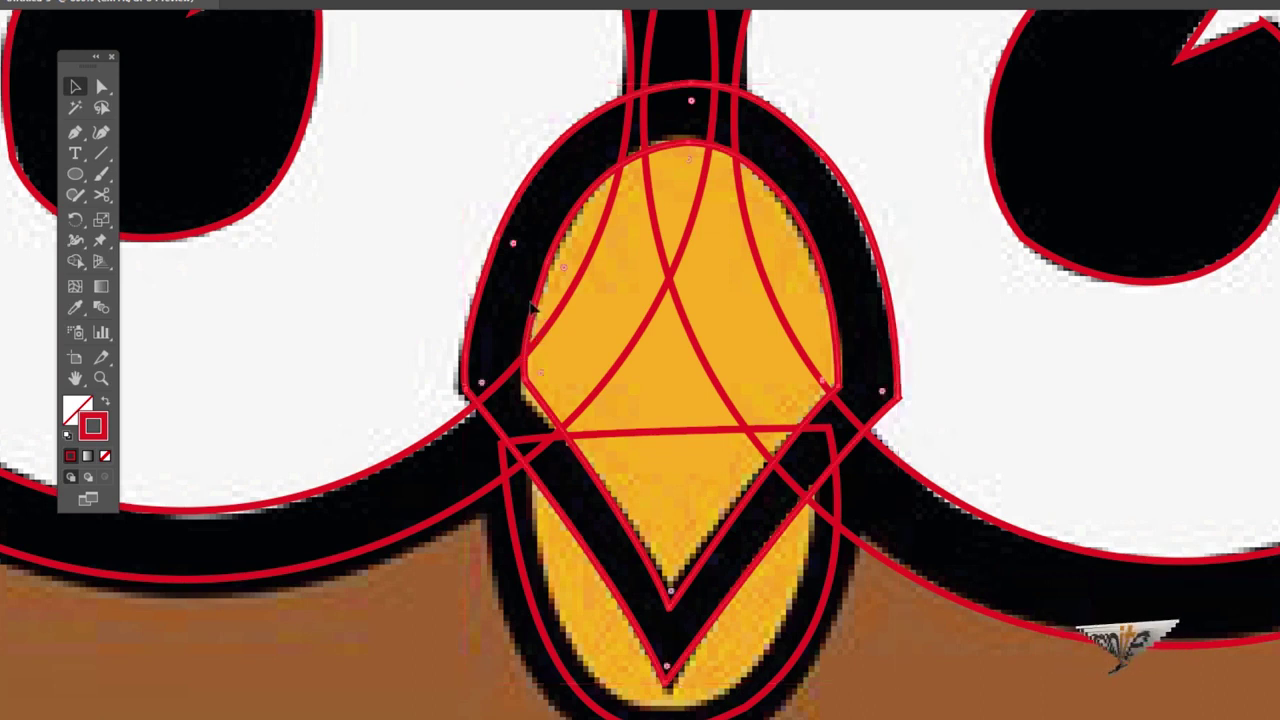
pyautogui.click(557, 256)
pyautogui.click(74, 308)
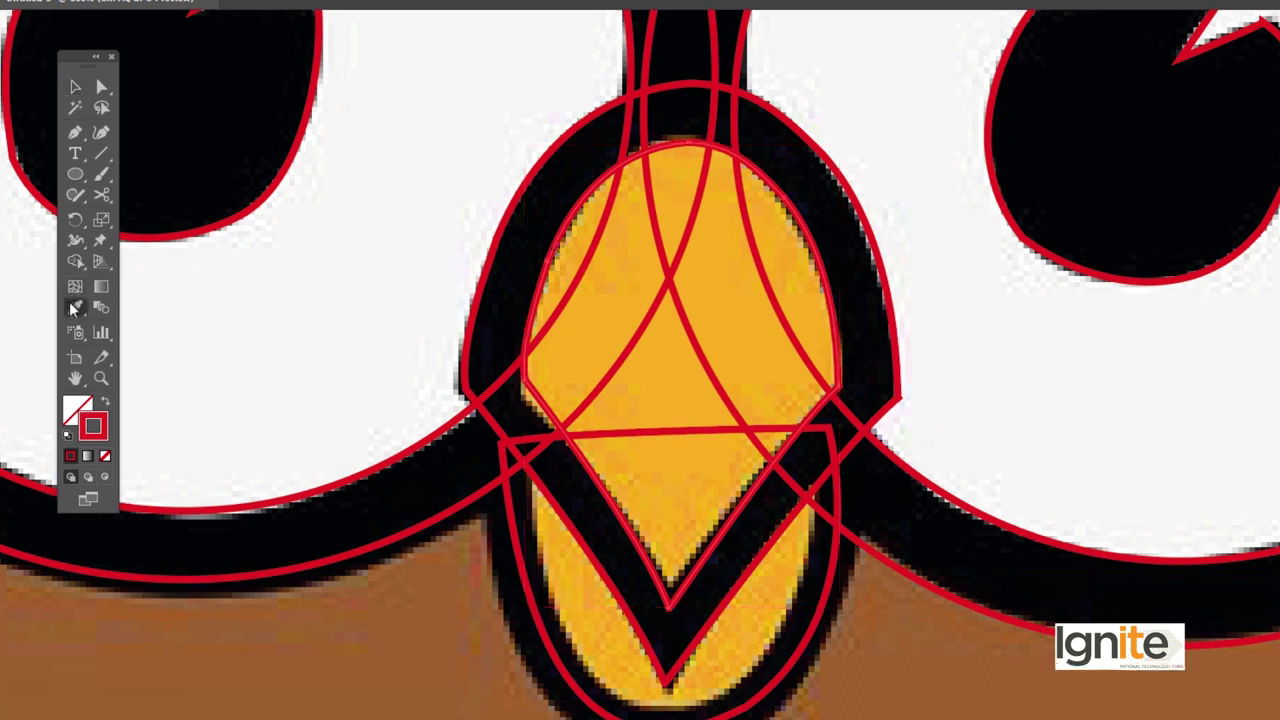
pyautogui.click(590, 308)
# Step: Fill the larger outer beak shape with the reference black
pyautogui.press('v')
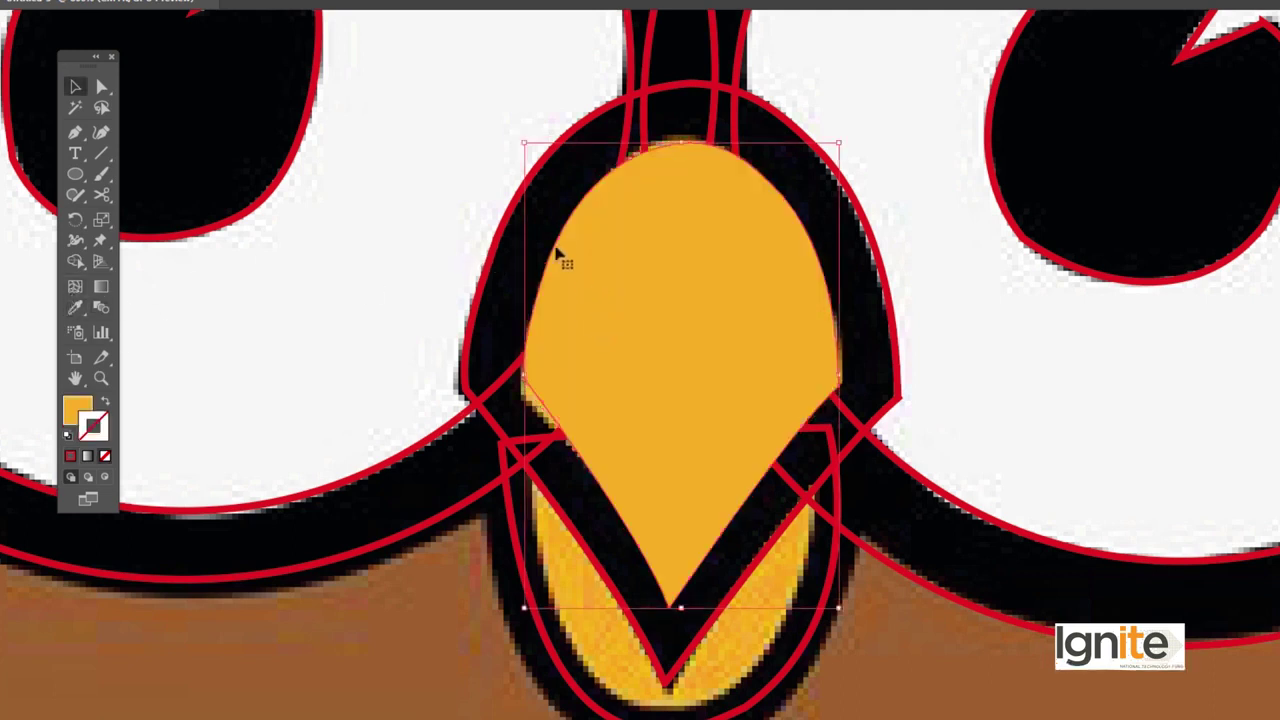
pyautogui.click(522, 205)
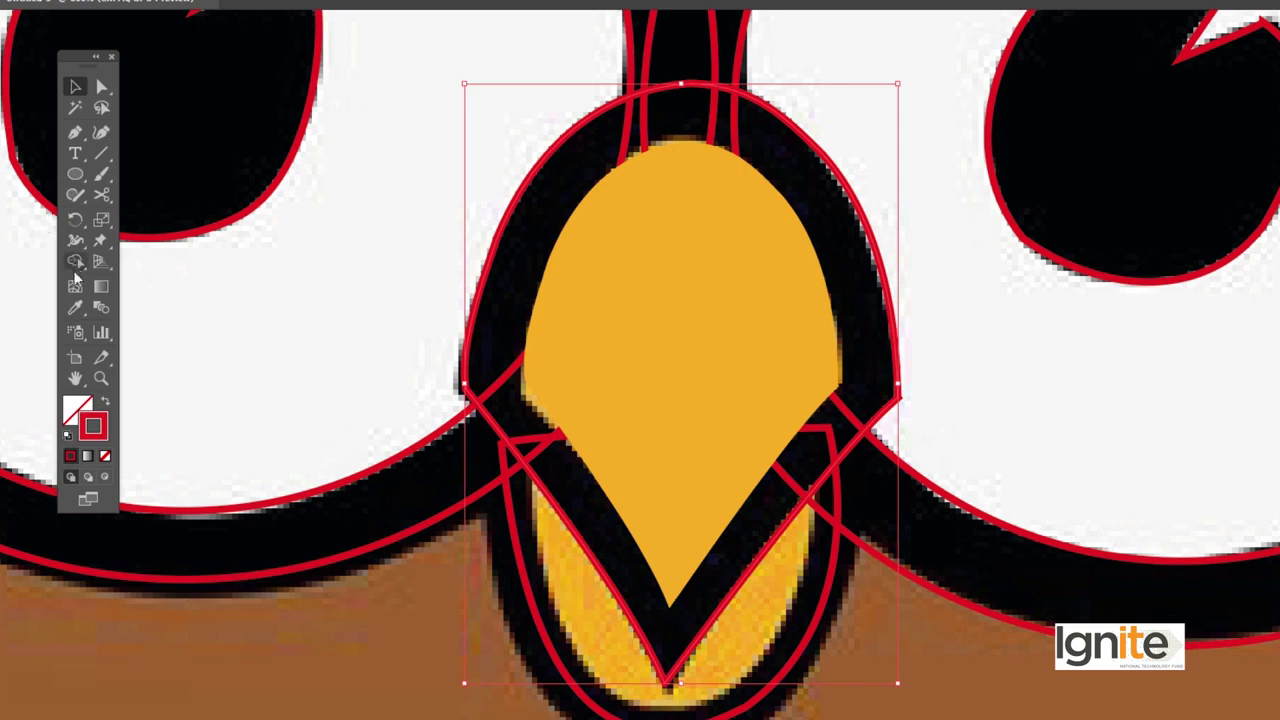
pyautogui.click(76, 310)
pyautogui.click(533, 195)
pyautogui.press('v')
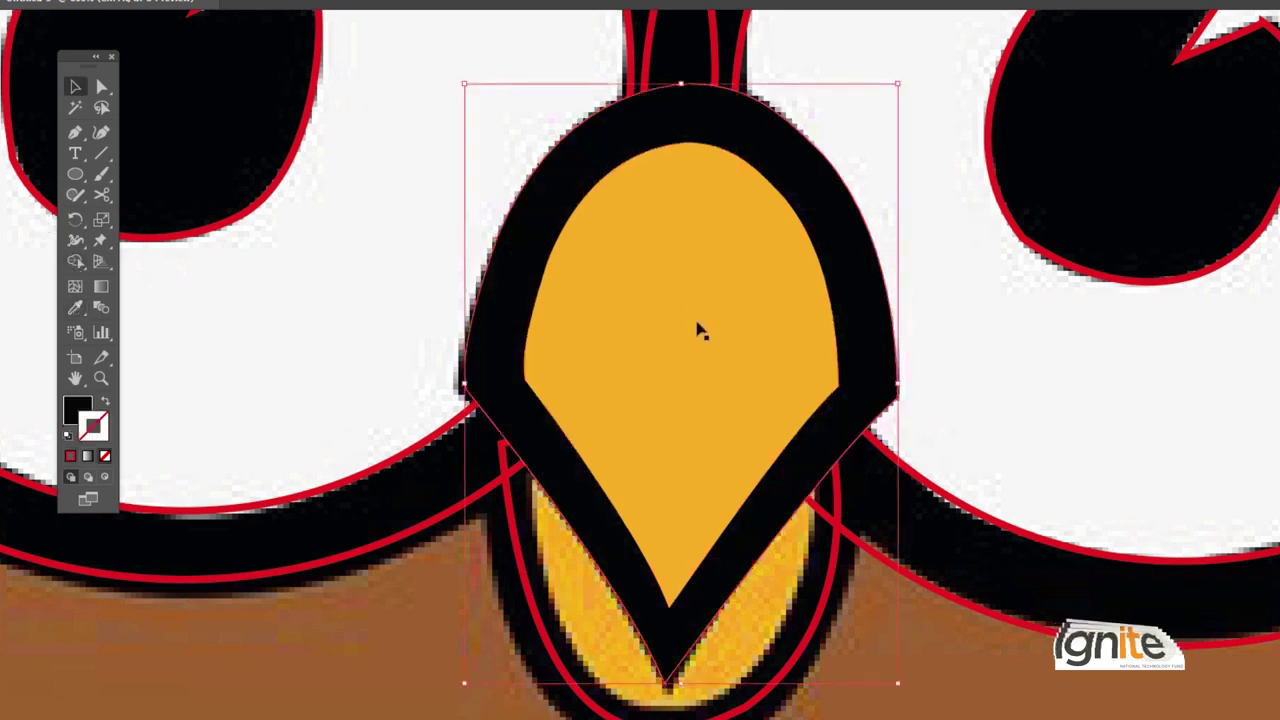
pyautogui.press('z')
pyautogui.keyDown('alt'); pyautogui.click(744, 463); pyautogui.keyUp('alt')
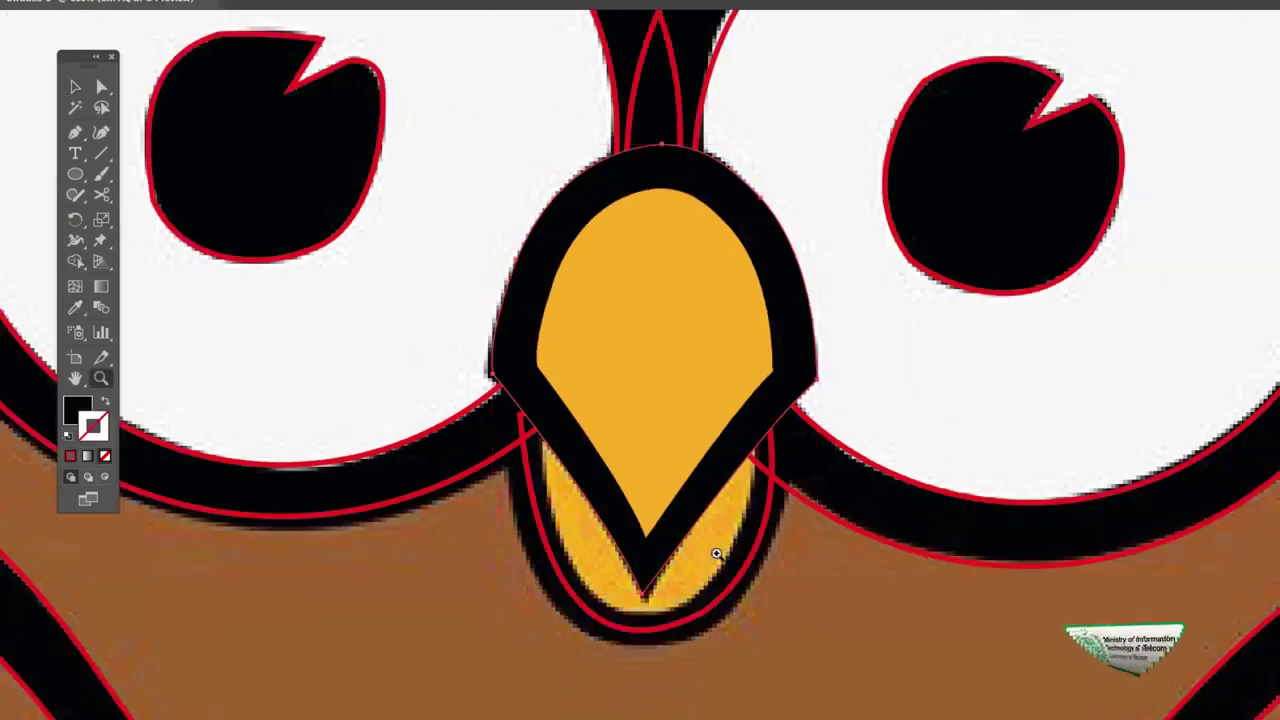
pyautogui.click(714, 551)
# Step: Duplicate the lower beak oval, shrink the copy, and fill it with the reference orange
pyautogui.press('v')
pyautogui.scroll(1, 676, 427)
pyautogui.click(782, 482)
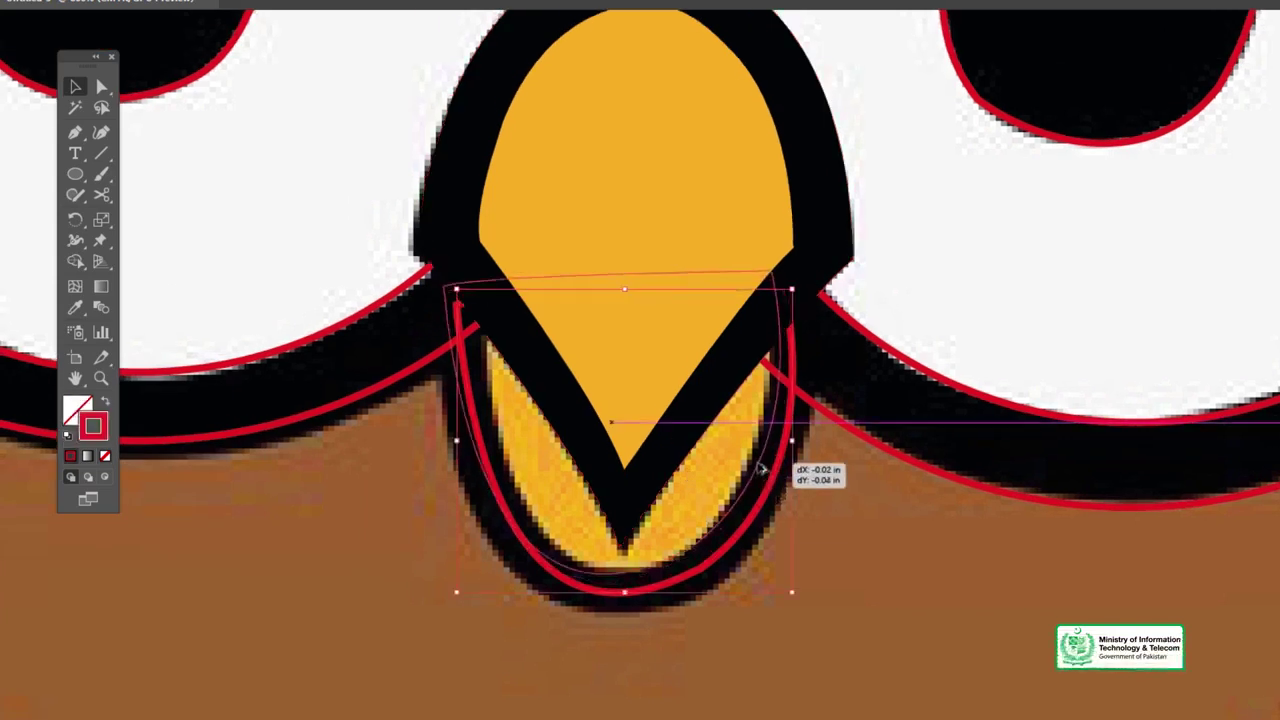
pyautogui.moveTo(771, 486); pyautogui.dragTo(755, 464)
pyautogui.moveTo(440, 268); pyautogui.dragTo(476, 290)
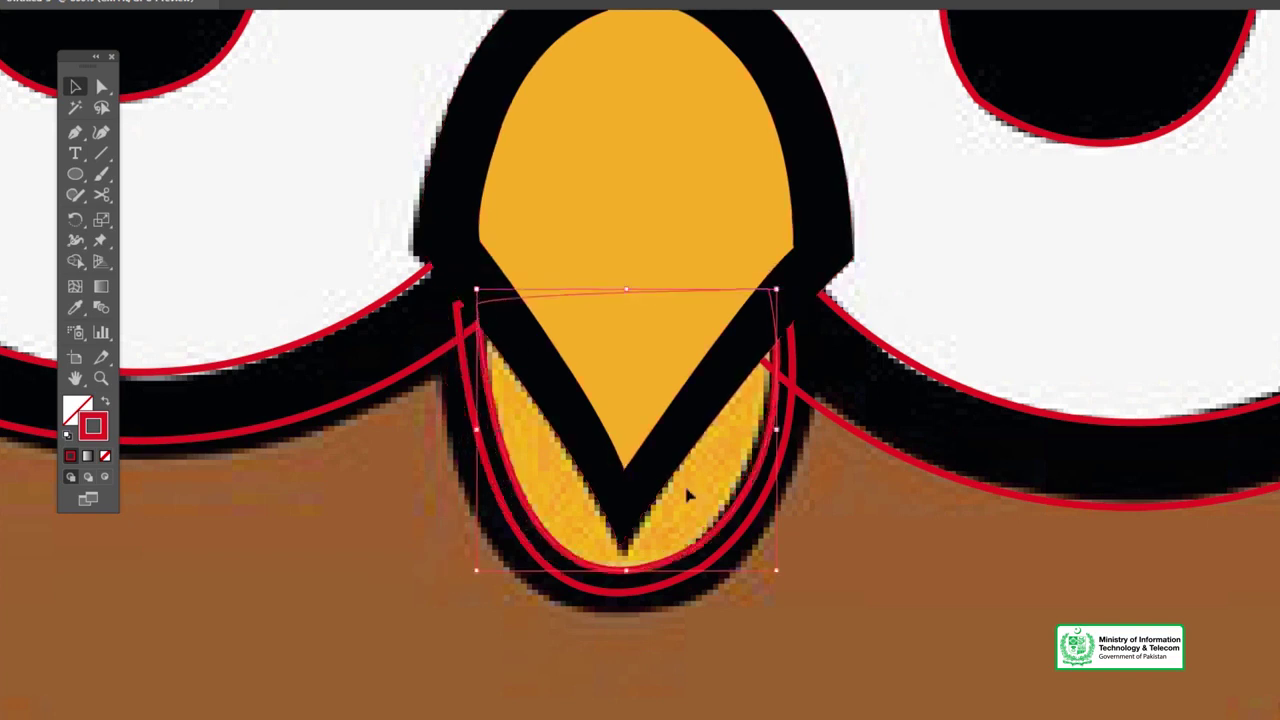
pyautogui.click(75, 307)
pyautogui.click(545, 466)
# Step: Fill the larger lower beak oval black and stretch it around the orange oval
pyautogui.press('v')
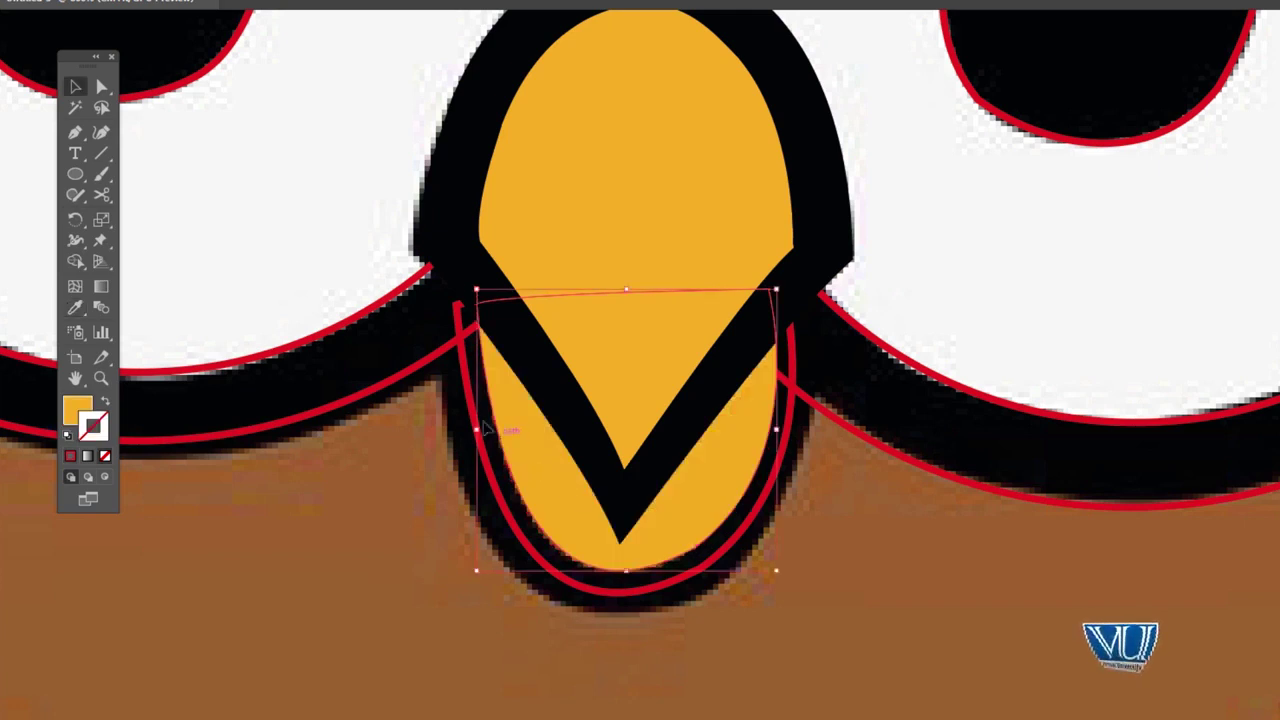
pyautogui.click(462, 378)
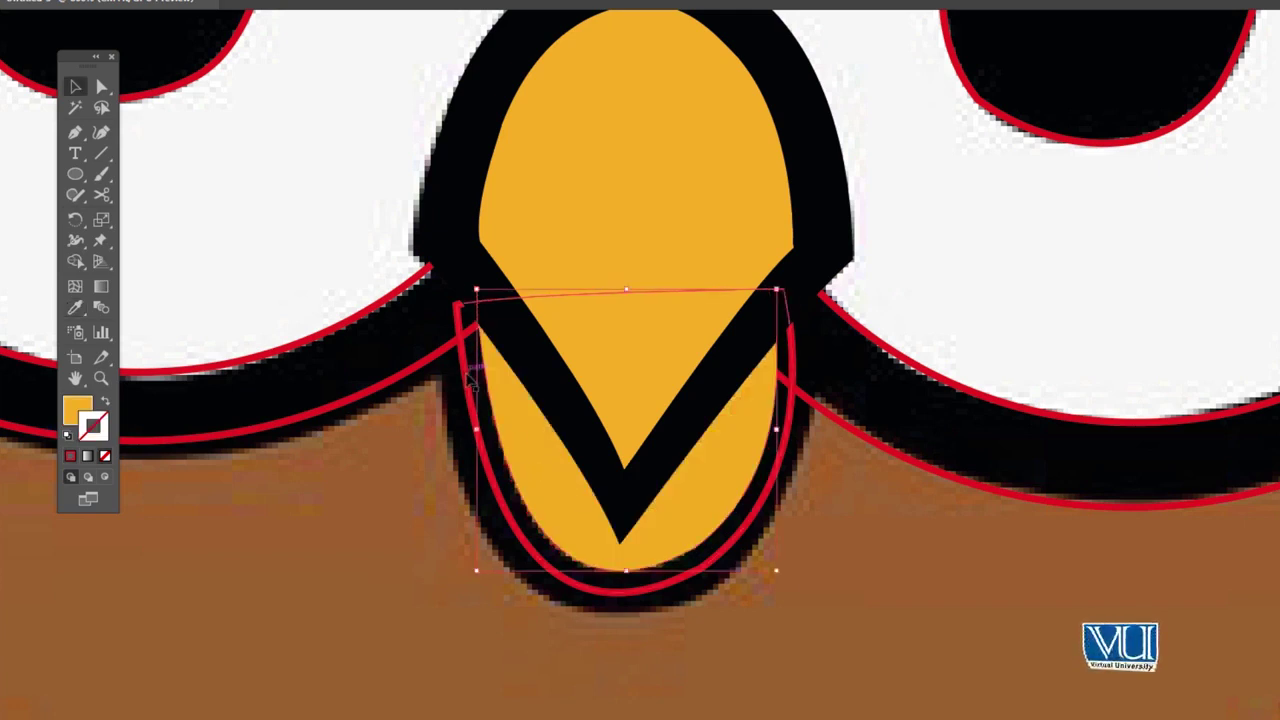
pyautogui.click(76, 308)
pyautogui.click(505, 470)
pyautogui.press('v')
pyautogui.moveTo(457, 594); pyautogui.dragTo(434, 615)
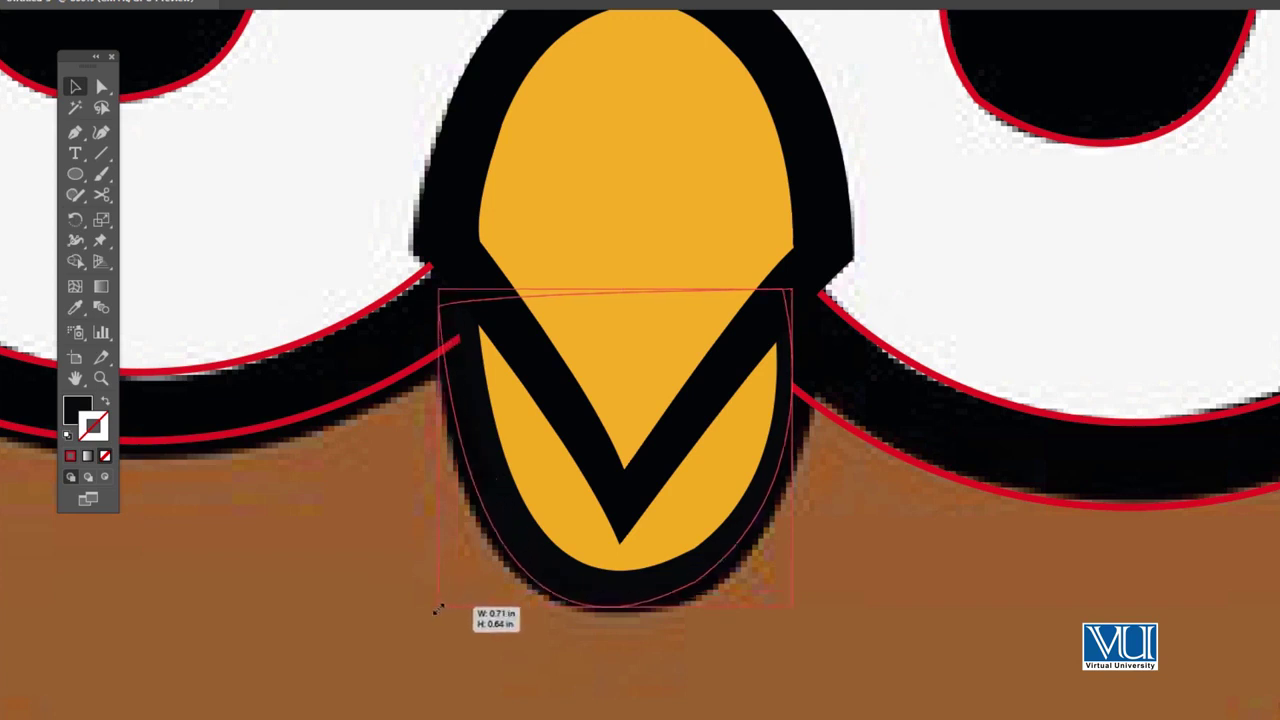
pyautogui.moveTo(792, 290); pyautogui.dragTo(808, 289)
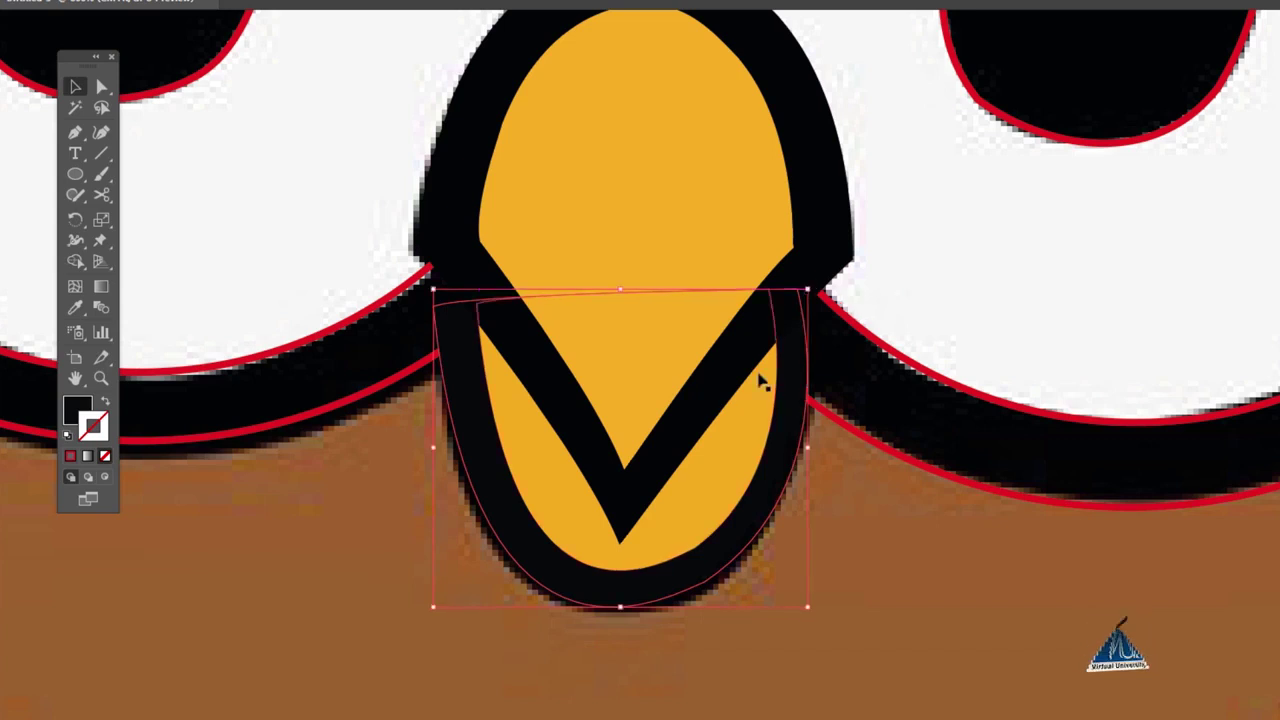
pyautogui.press('z')
pyautogui.keyDown('alt'); pyautogui.click(677, 363); pyautogui.keyUp('alt')
pyautogui.keyDown('alt'); pyautogui.click(680, 450); pyautogui.keyUp('alt')
pyautogui.keyDown('alt'); pyautogui.click(680, 450); pyautogui.keyUp('alt')
# Step: Zoom in on the owl's face and hide the pixelated template behind the drawing
pyautogui.keyDown('alt'); pyautogui.click(691, 434); pyautogui.keyUp('alt')
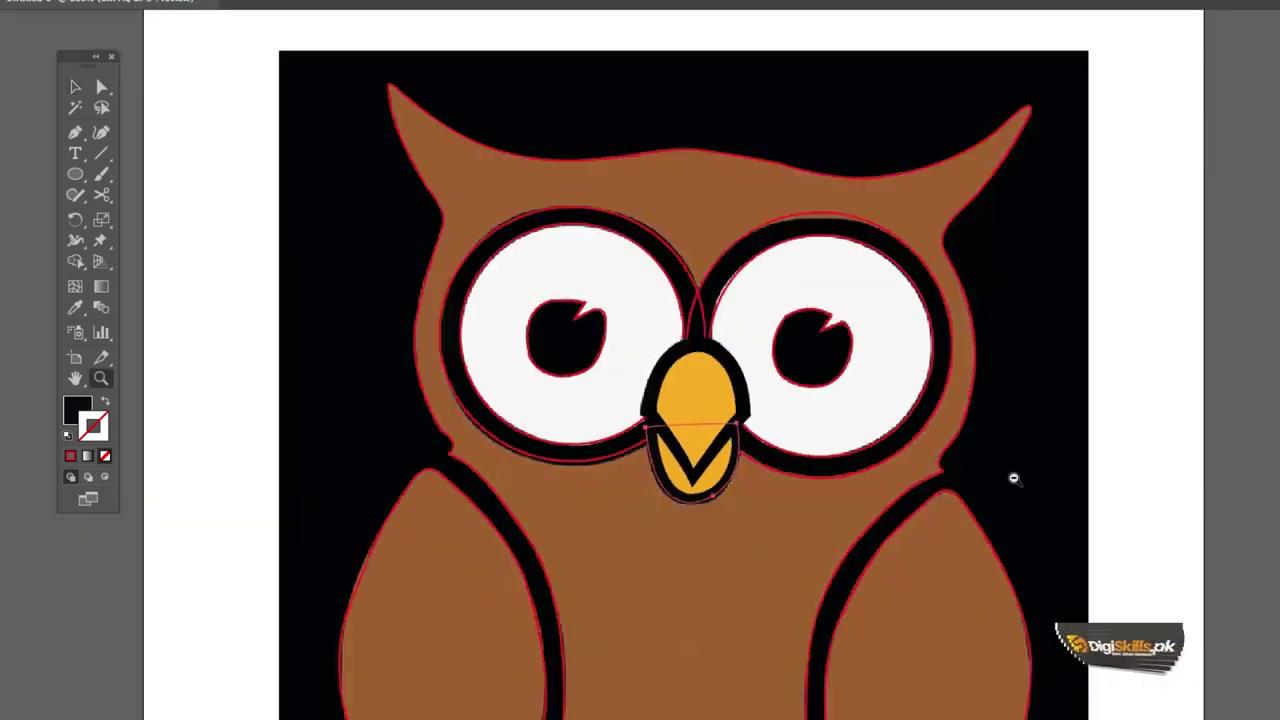
pyautogui.click(690, 428)
pyautogui.click(744, 413)
pyautogui.click(729, 414)
pyautogui.press('v')
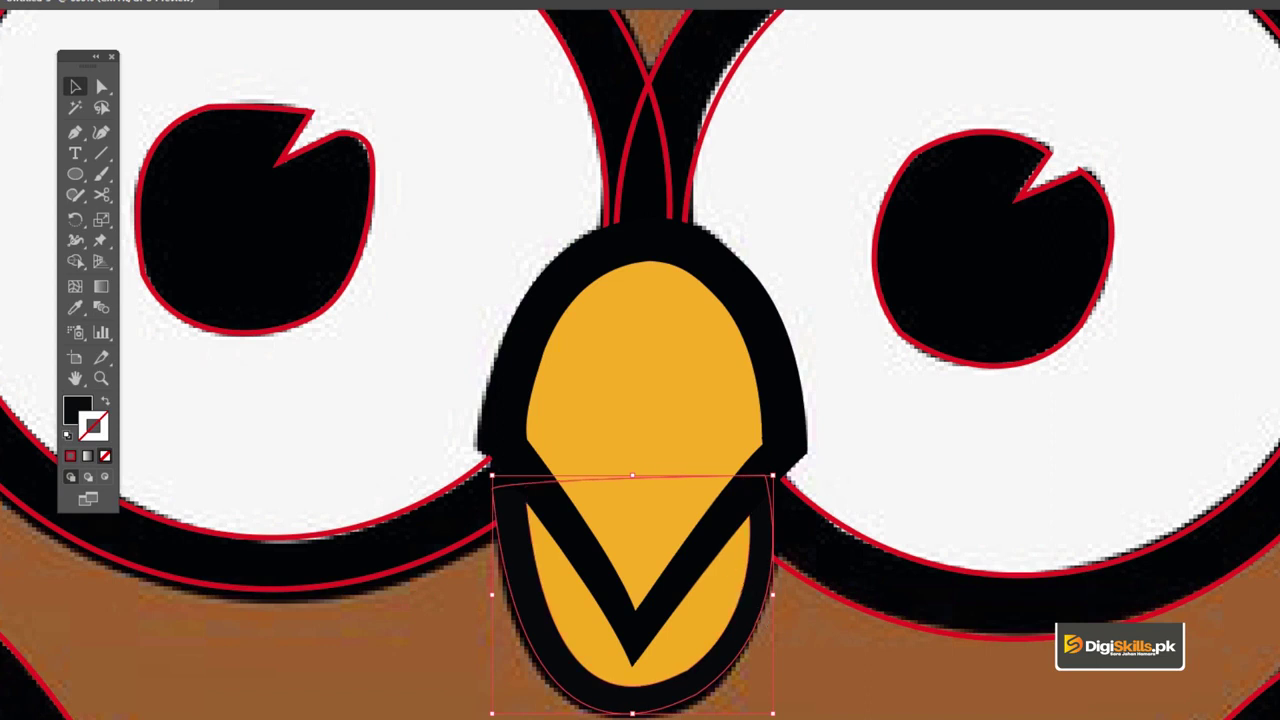
pyautogui.hotkey('ctrl', 'shift', 'w')
pyautogui.hotkey('ctrl', 'shift', 'w')
pyautogui.keyDown('ctrl'); pyautogui.keyDown('alt'); pyautogui.click(614, 378); pyautogui.keyUp('alt'); pyautogui.keyUp('ctrl')
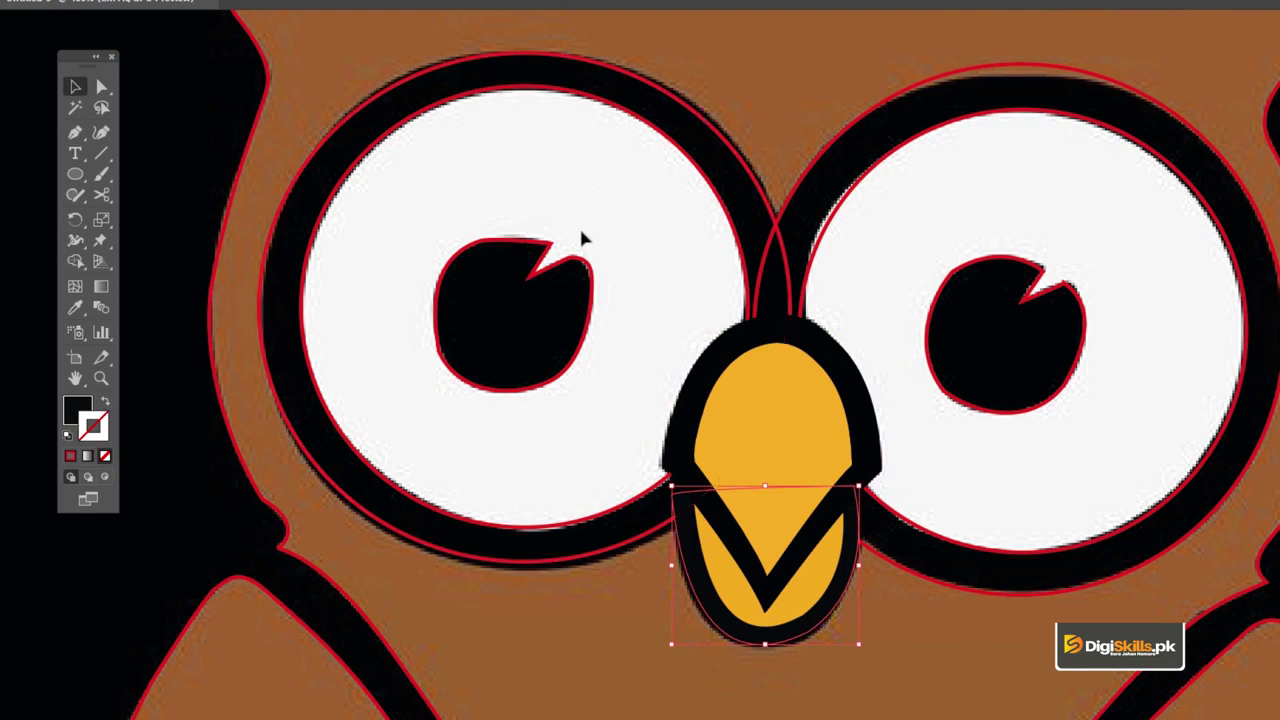
# Step: Fill the left and right pupils with solid black using the Eyedropper
pyautogui.click(549, 245)
pyautogui.press('i')
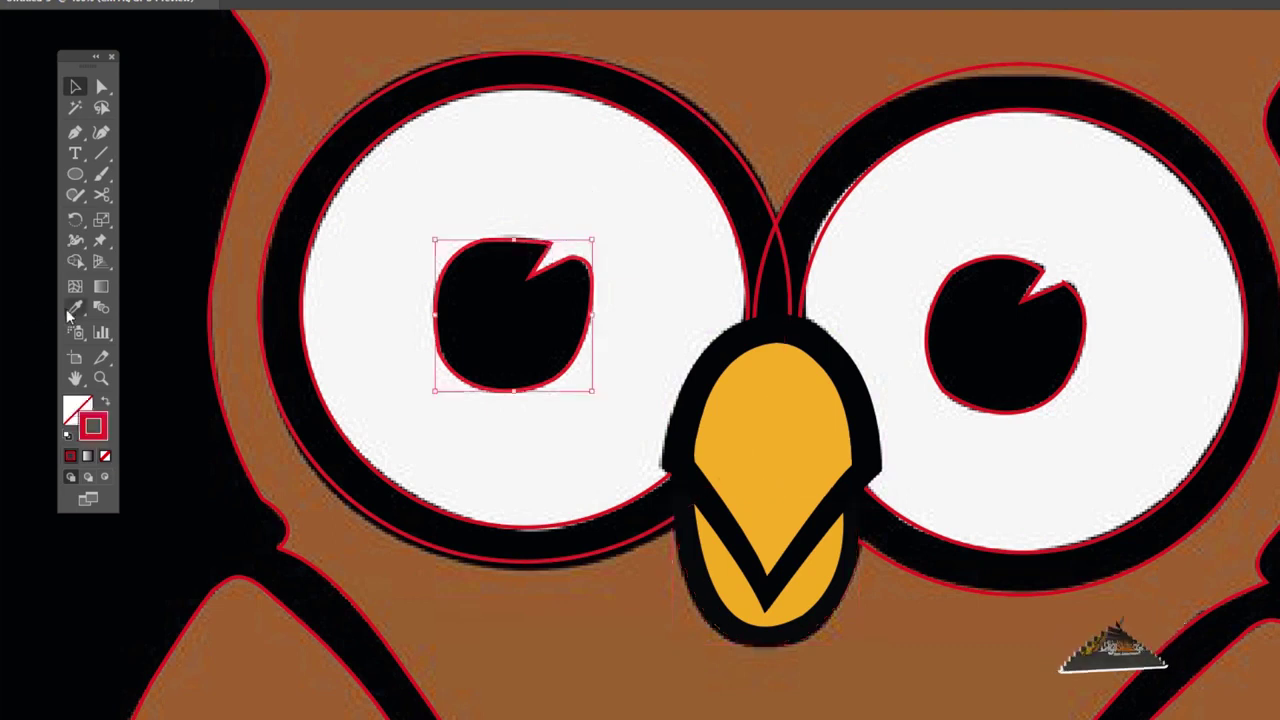
pyautogui.click(471, 280)
pyautogui.press('v')
pyautogui.click(1040, 282)
pyautogui.click(1041, 282)
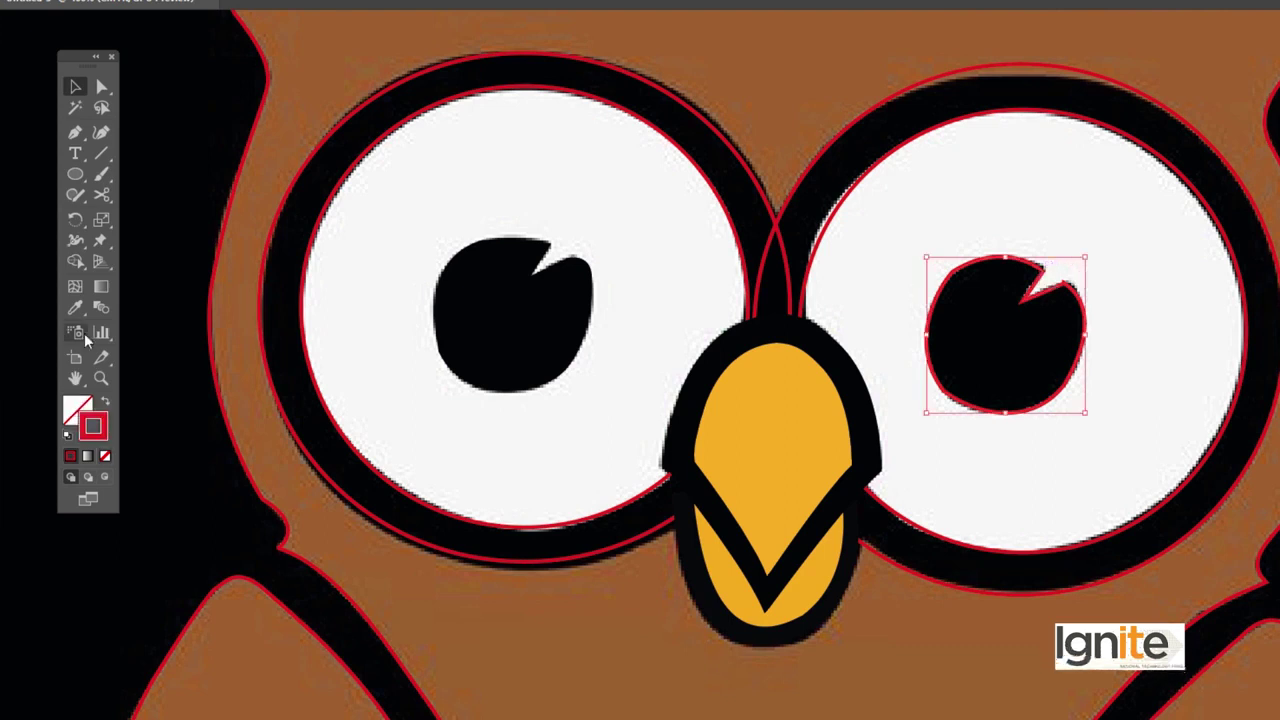
pyautogui.press('v')
pyautogui.click(941, 345)
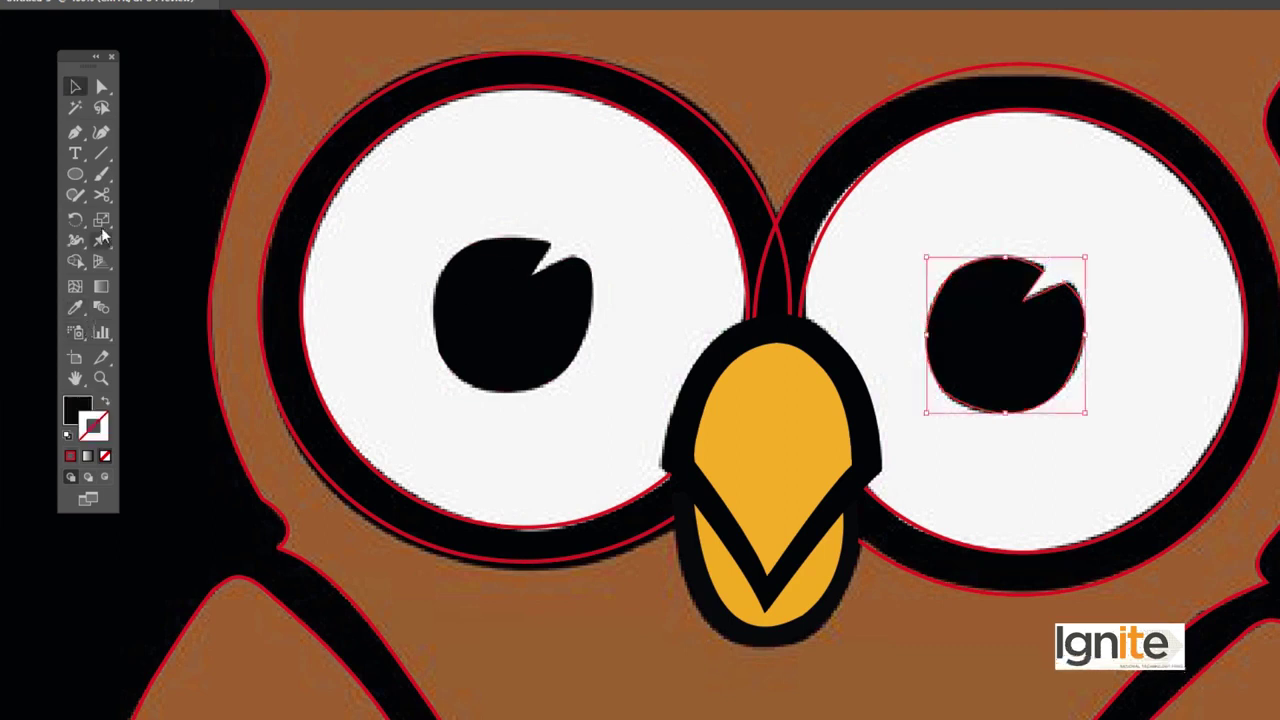
# Step: Eyedropper white onto the left and right eye circles
pyautogui.click(375, 150)
pyautogui.click(75, 307)
pyautogui.click(400, 166)
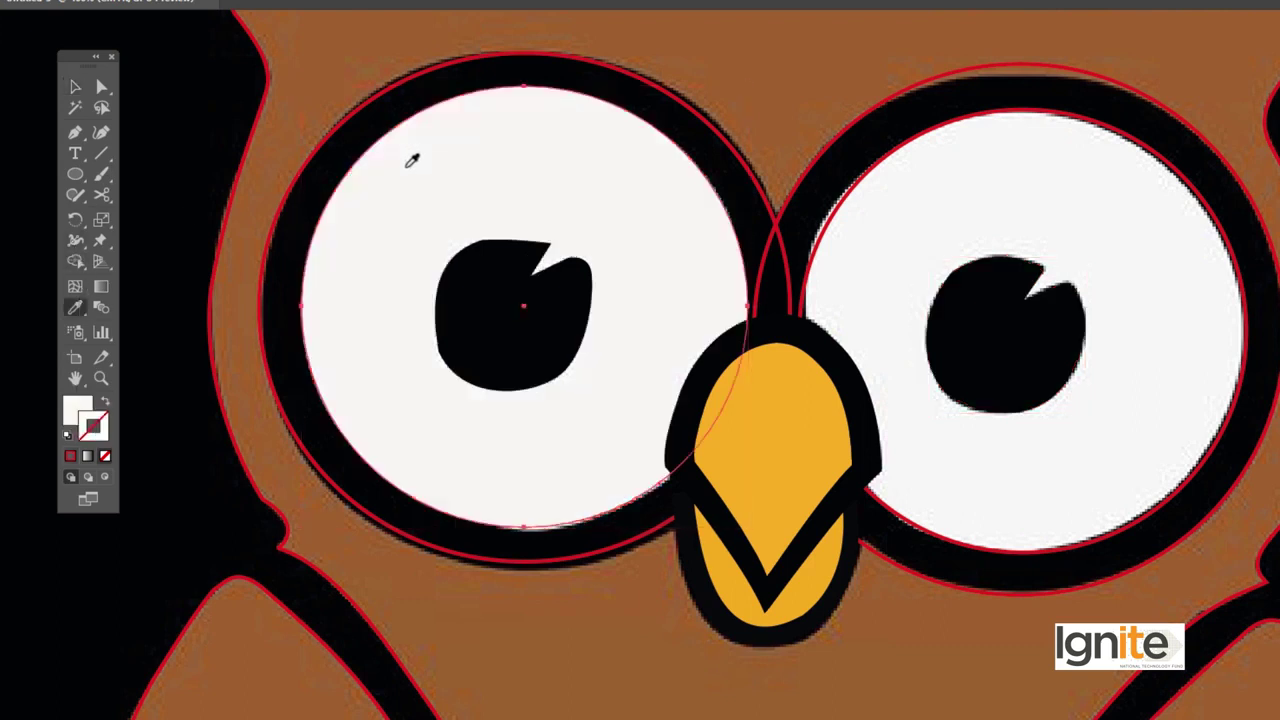
pyautogui.click(920, 146)
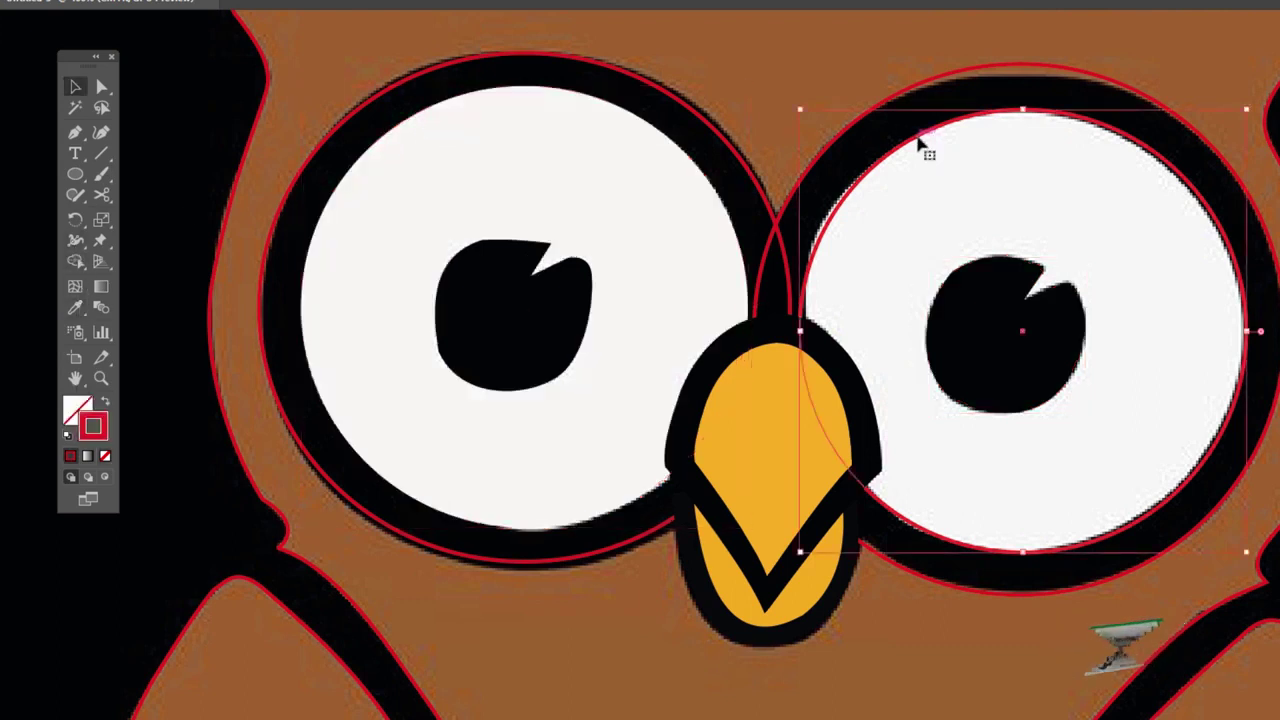
pyautogui.click(76, 307)
pyautogui.click(921, 208)
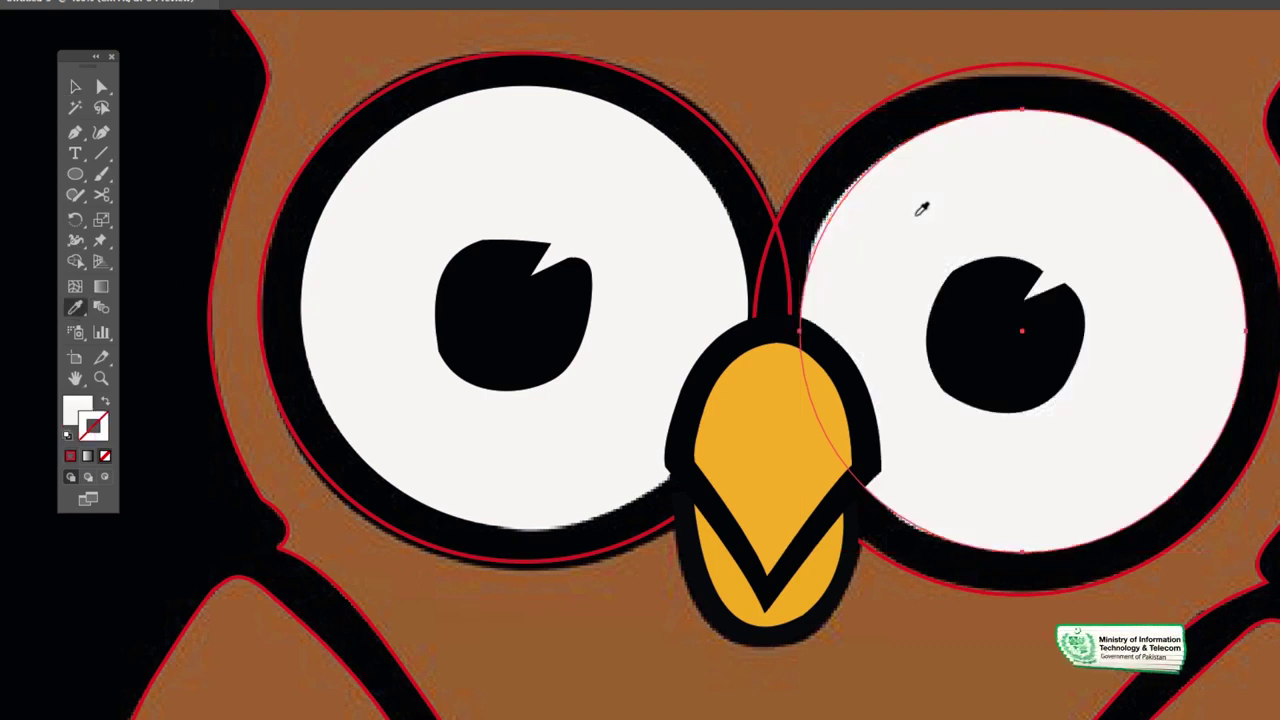
# Step: Fill the outer eye circles black and send them backward behind the eye whites
pyautogui.click(900, 93)
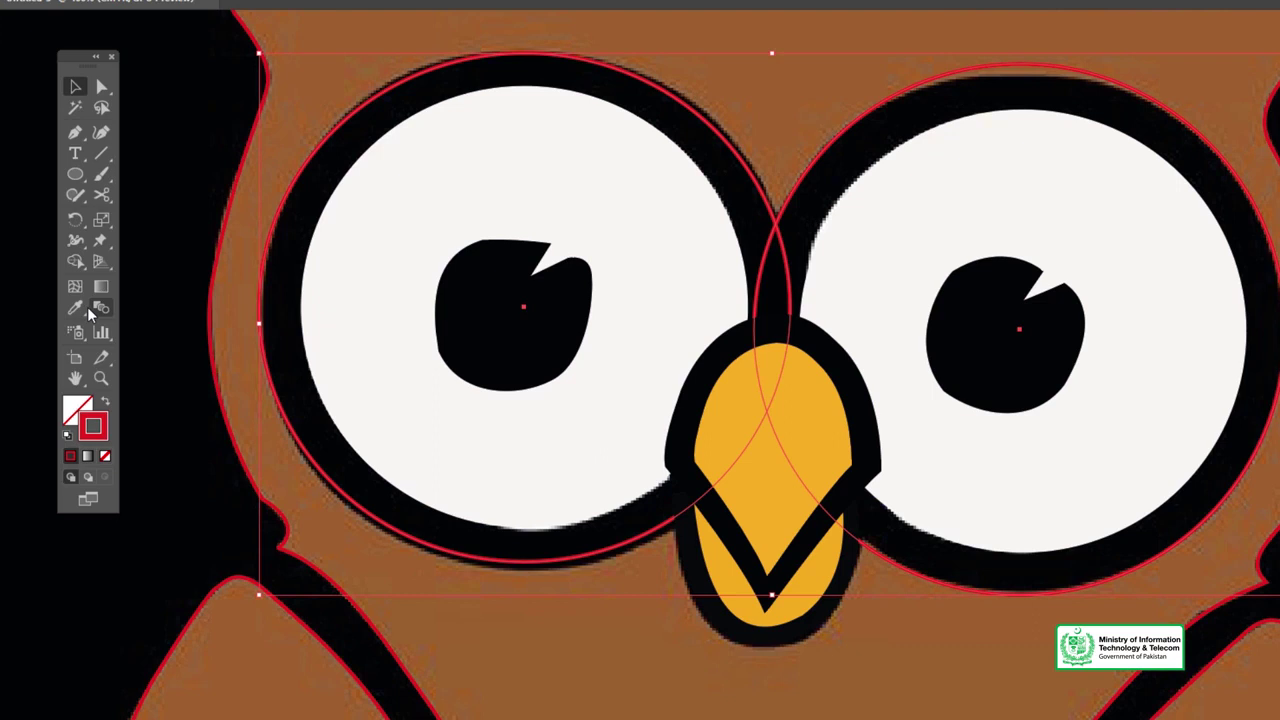
pyautogui.click(399, 97)
pyautogui.press('z')
pyautogui.keyDown('alt'); pyautogui.click(877, 341); pyautogui.keyUp('alt')
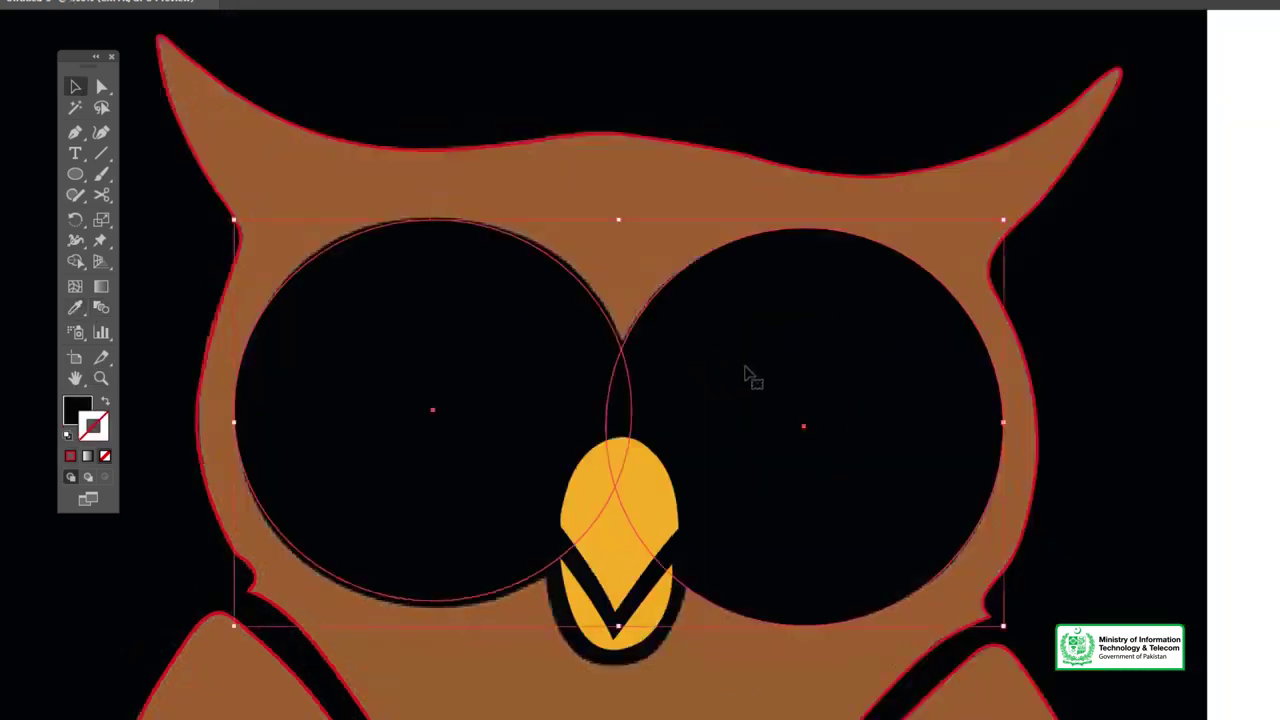
pyautogui.rightClick(743, 333)
pyautogui.moveTo(790, 566)
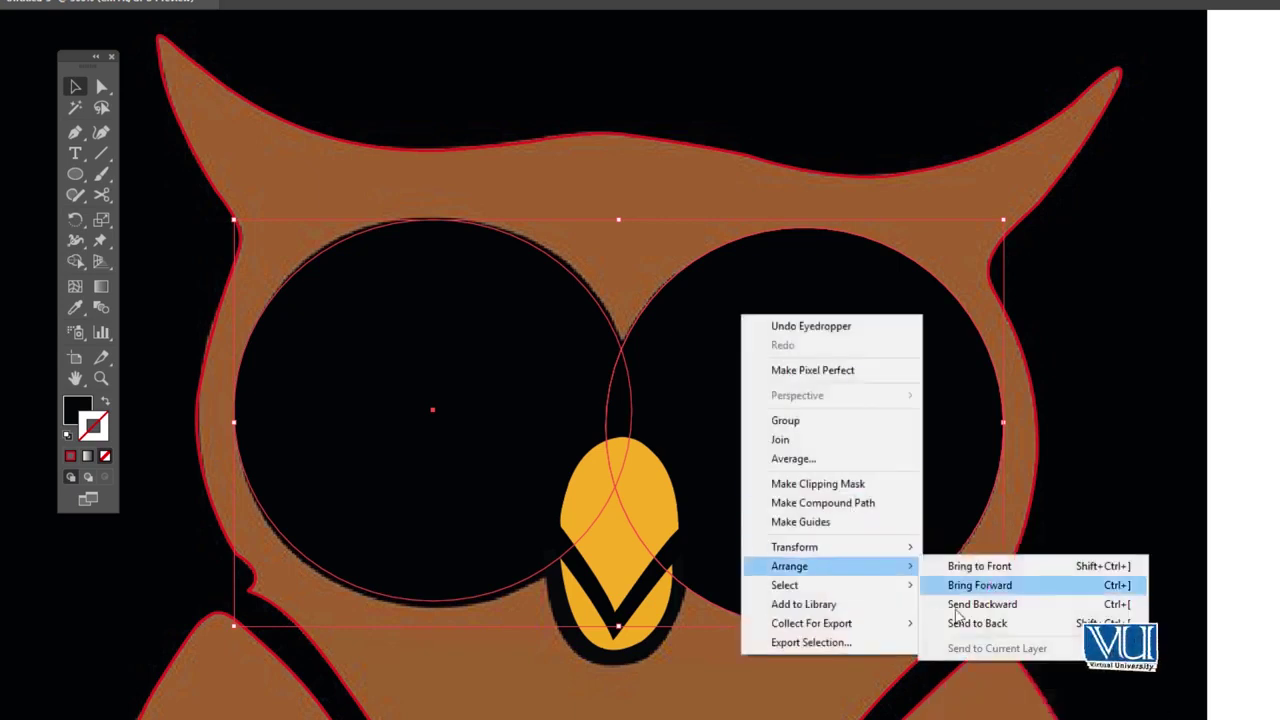
pyautogui.click(975, 623)
pyautogui.keyDown('alt'); pyautogui.click(722, 458); pyautogui.keyUp('alt')
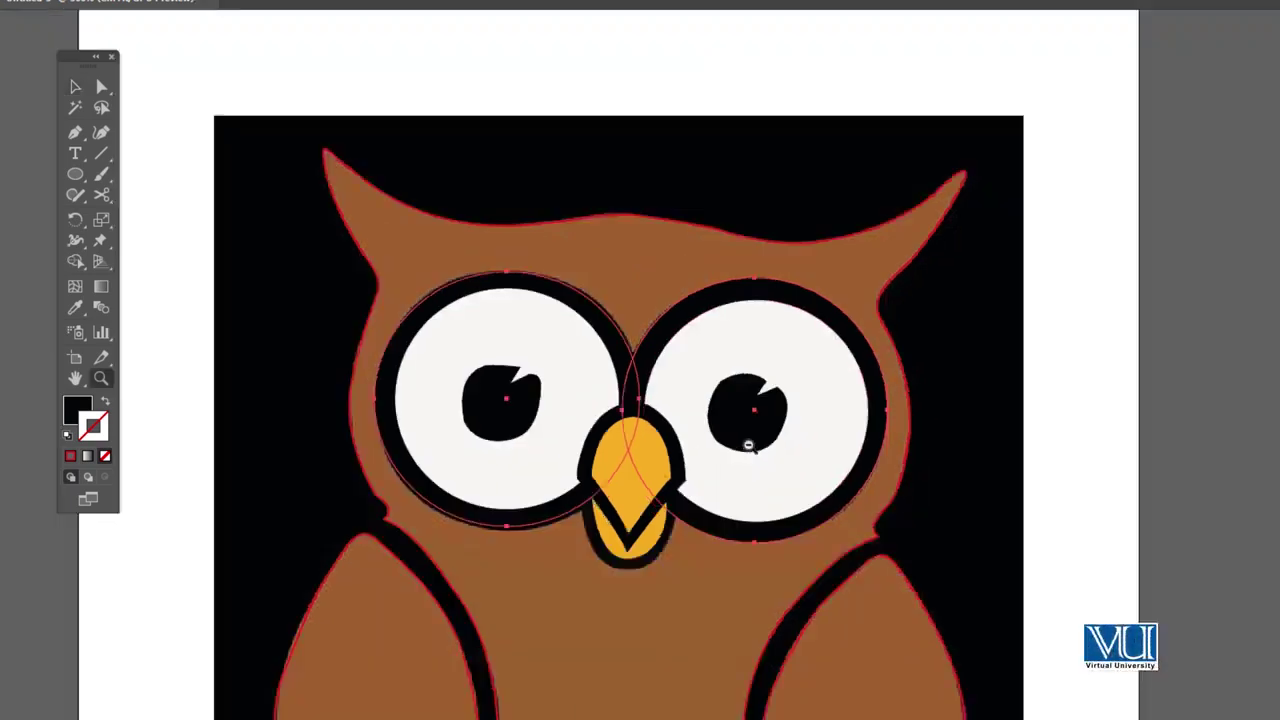
pyautogui.keyDown('alt'); pyautogui.click(749, 445); pyautogui.keyUp('alt')
pyautogui.click(694, 414)
pyautogui.click(686, 414)
pyautogui.press('v')
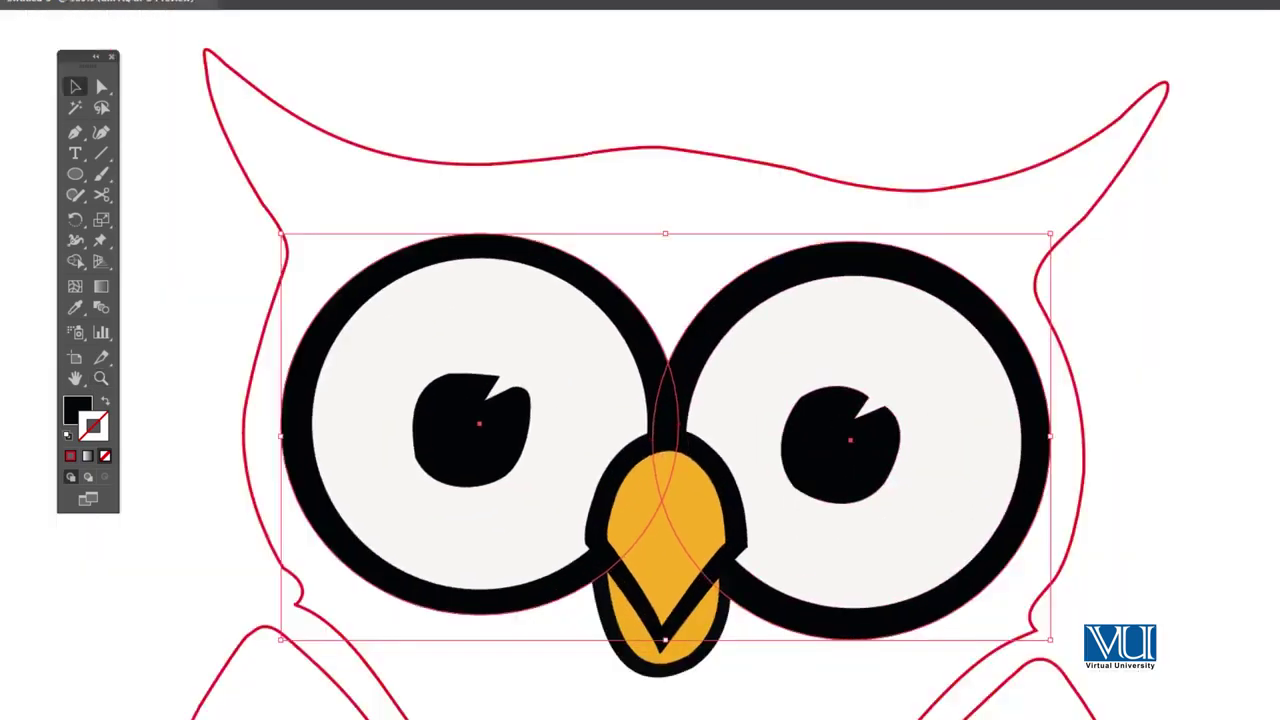
# Step: Leave Outline view, fill the owl body brown and send it to the back
pyautogui.hotkey('ctrl', 'y')
pyautogui.keyDown('alt'); pyautogui.click(750, 566); pyautogui.keyUp('alt')
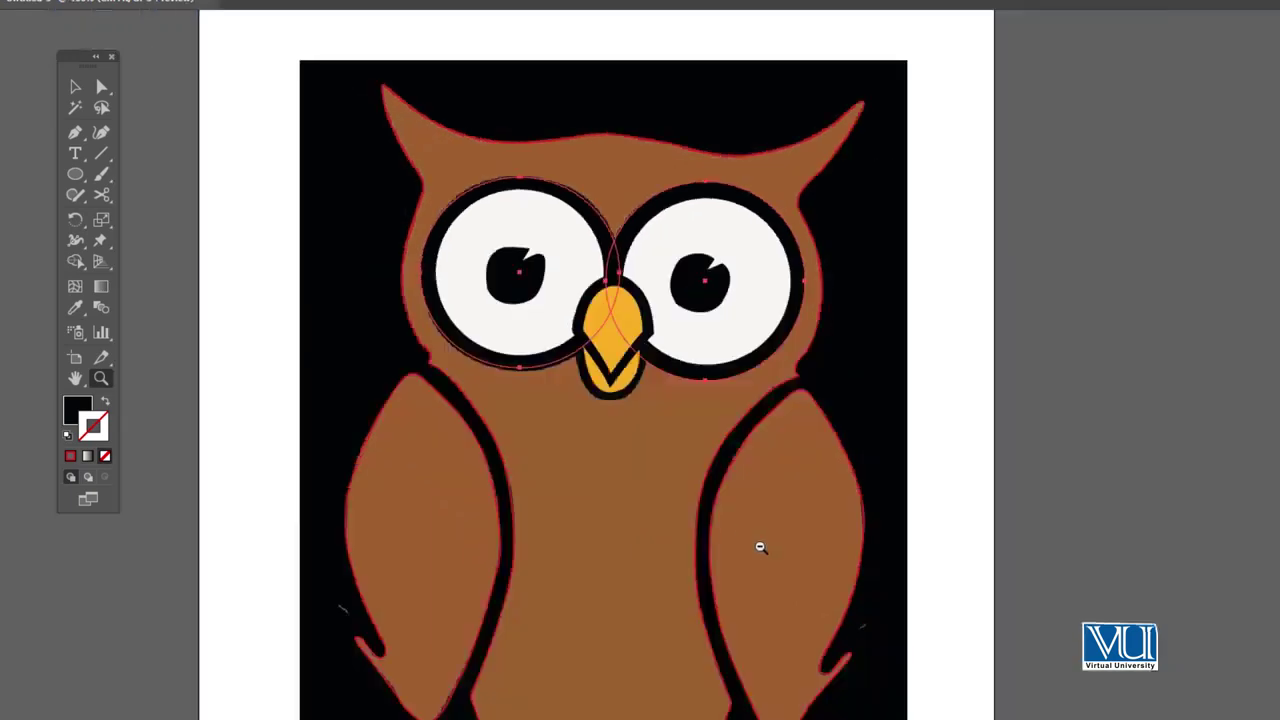
pyautogui.click(924, 400)
pyautogui.click(800, 372)
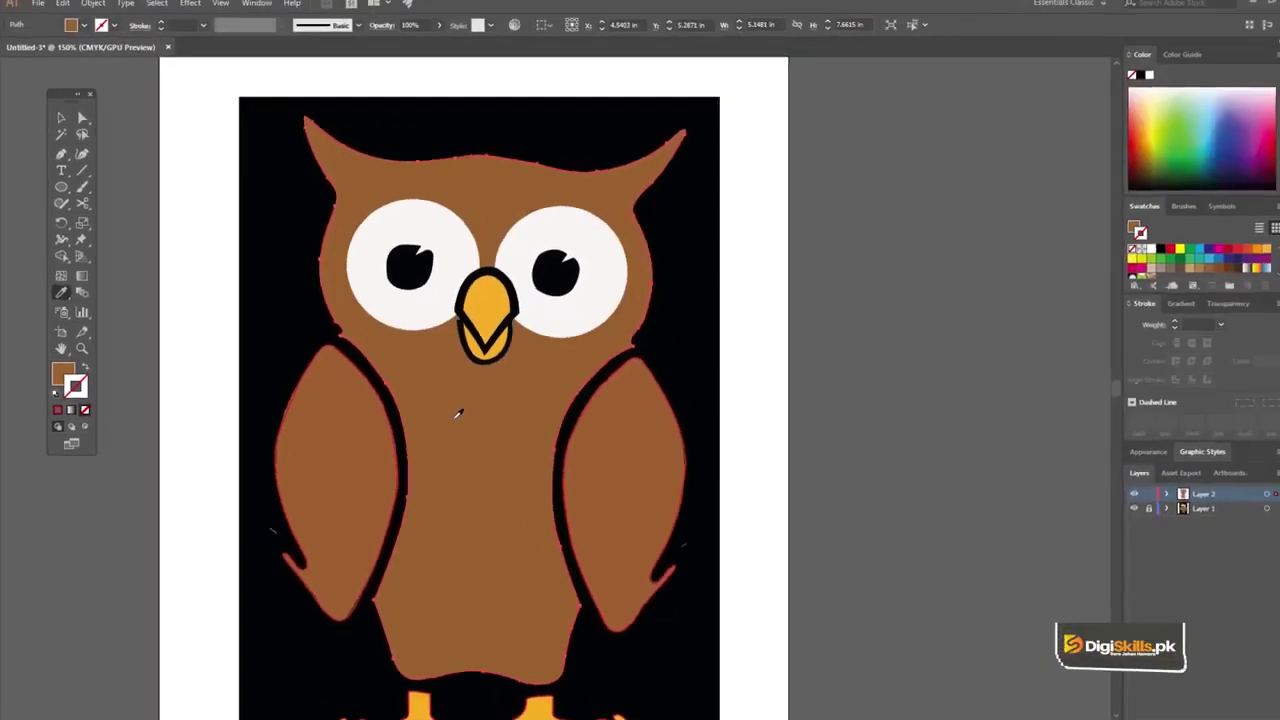
pyautogui.click(450, 410)
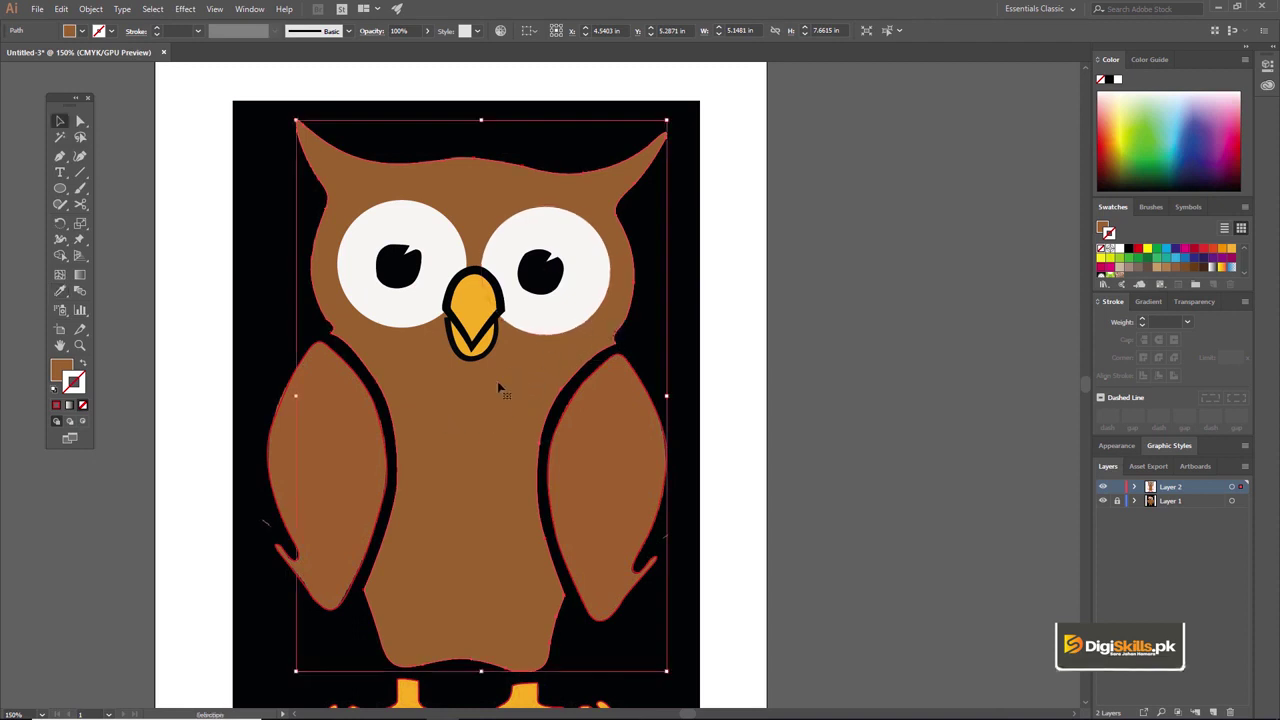
pyautogui.rightClick(480, 405)
pyautogui.moveTo(545, 611)
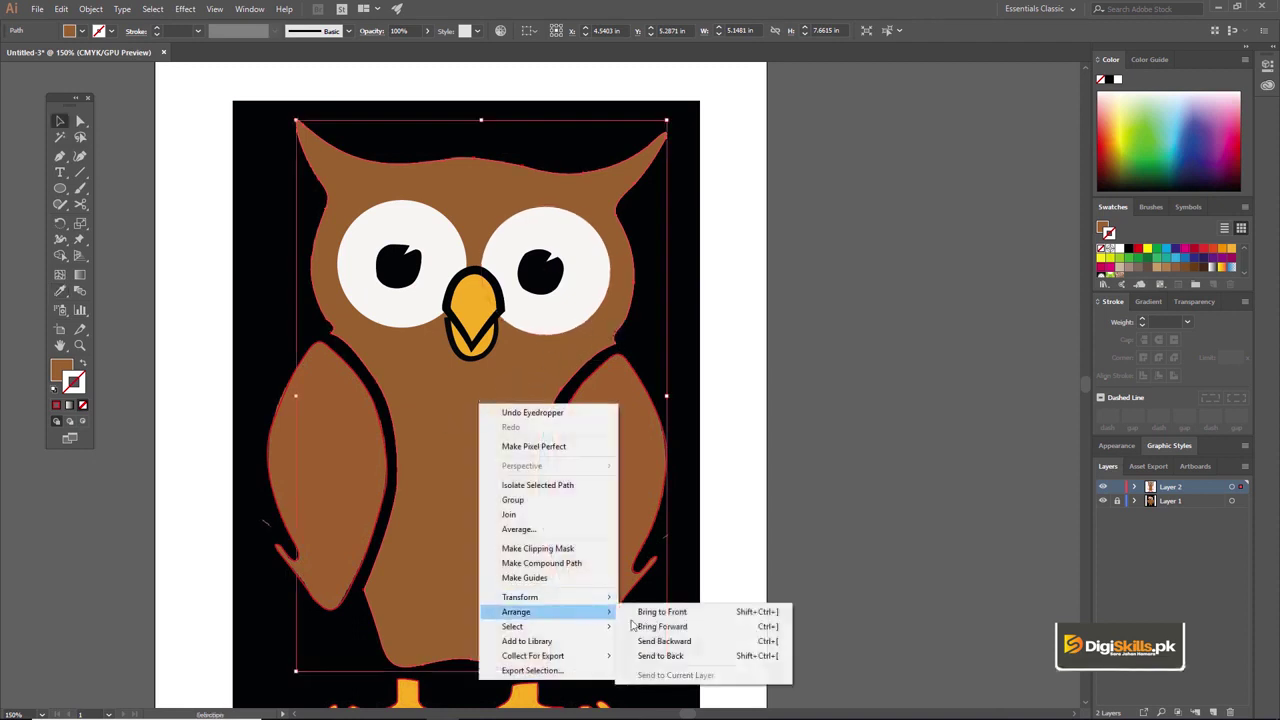
pyautogui.click(665, 655)
pyautogui.click(763, 552)
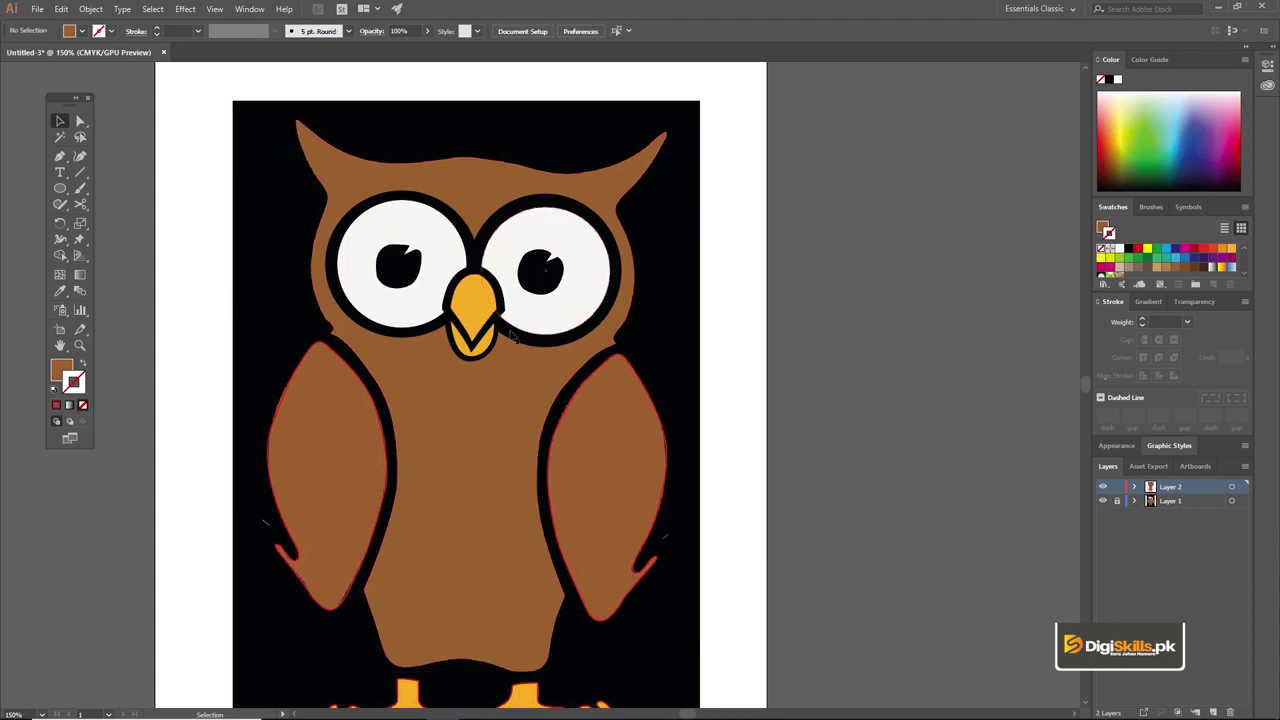
# Step: Eyedropper the body's brown onto both the right and left wings
pyautogui.click(563, 432)
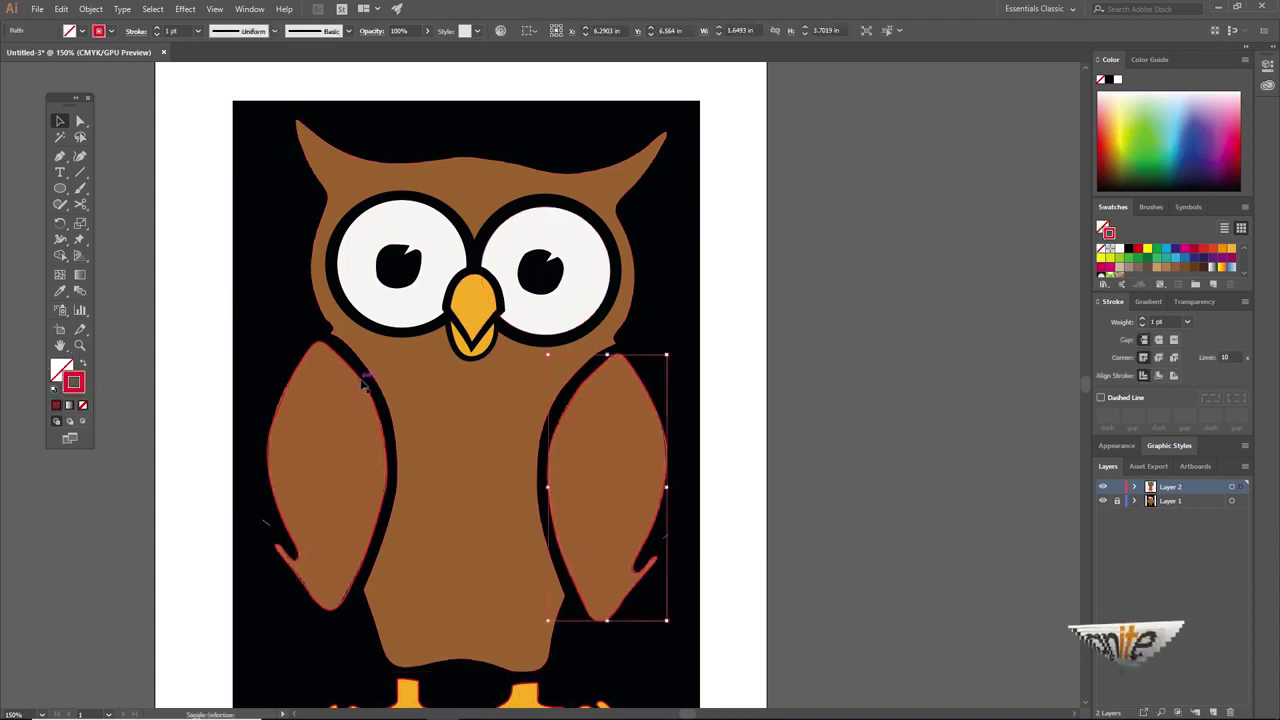
pyautogui.keyDown('shift'); pyautogui.click(365, 383); pyautogui.keyUp('shift')
pyautogui.press('i')
pyautogui.click(354, 451)
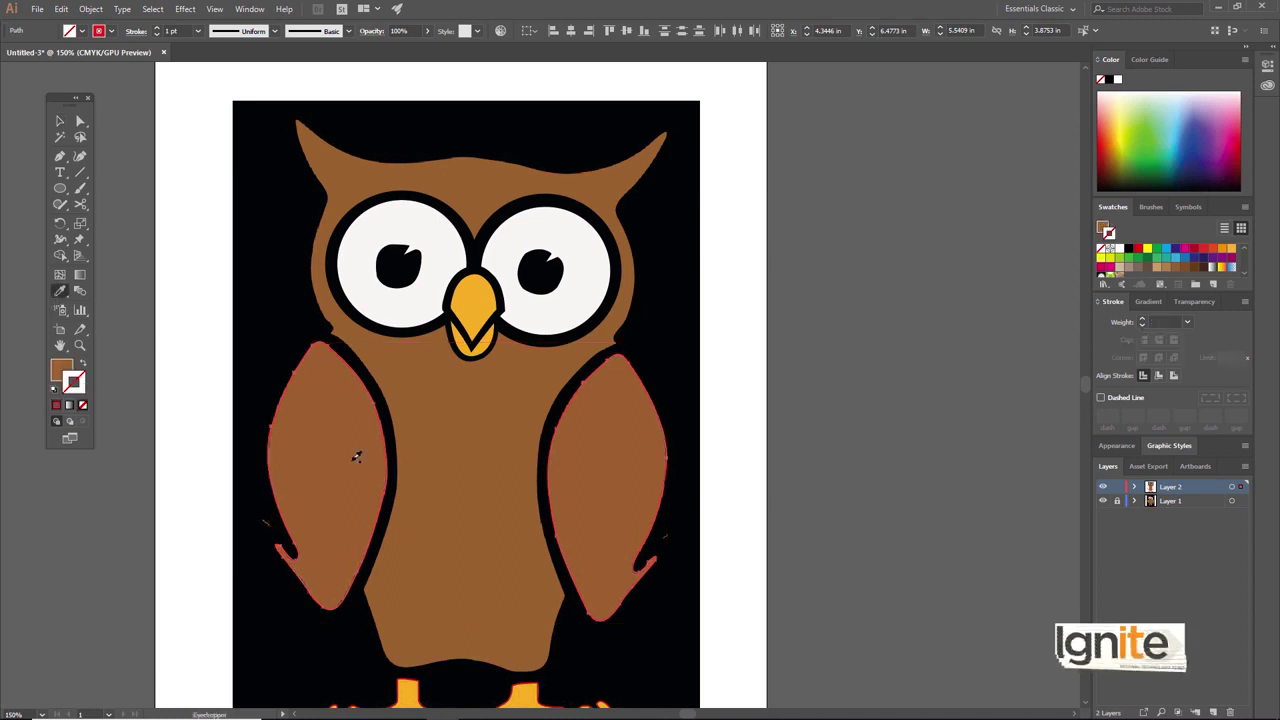
pyautogui.scroll(-3, 541, 559)
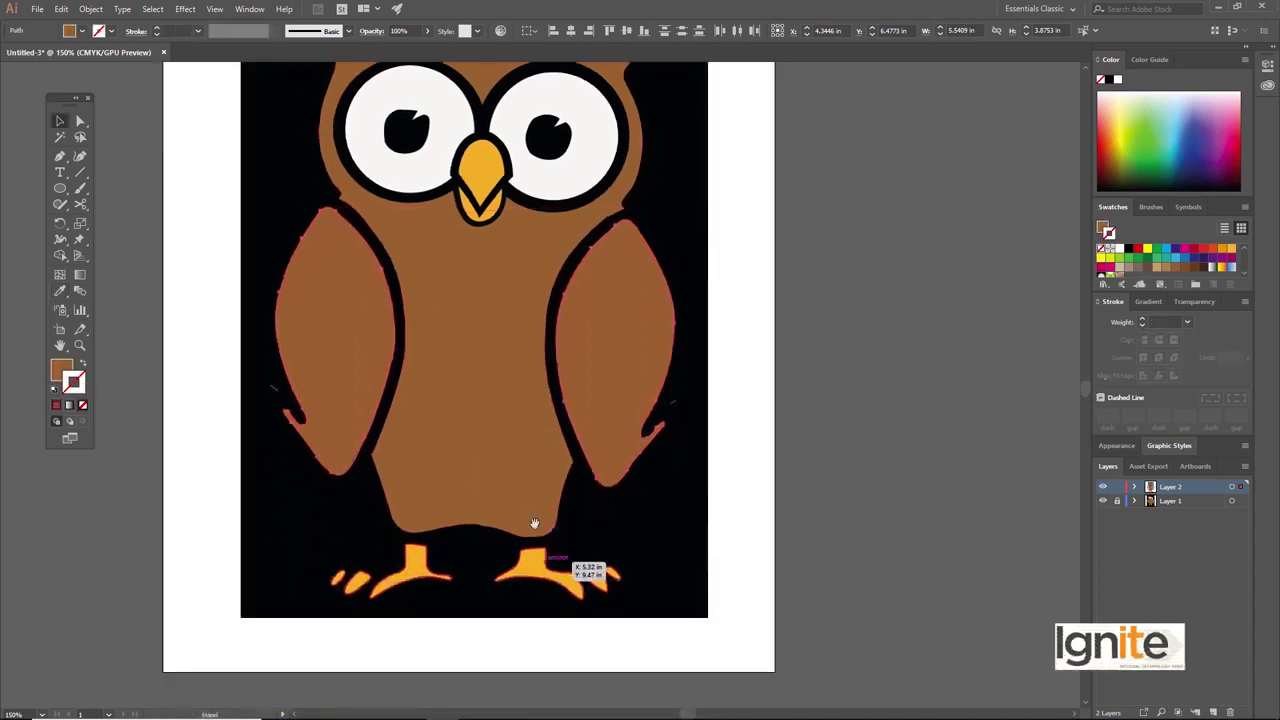
# Step: Zoom in on the feet and select both the right and left foot
pyautogui.hotkey('ctrl', 'shift', 'a')
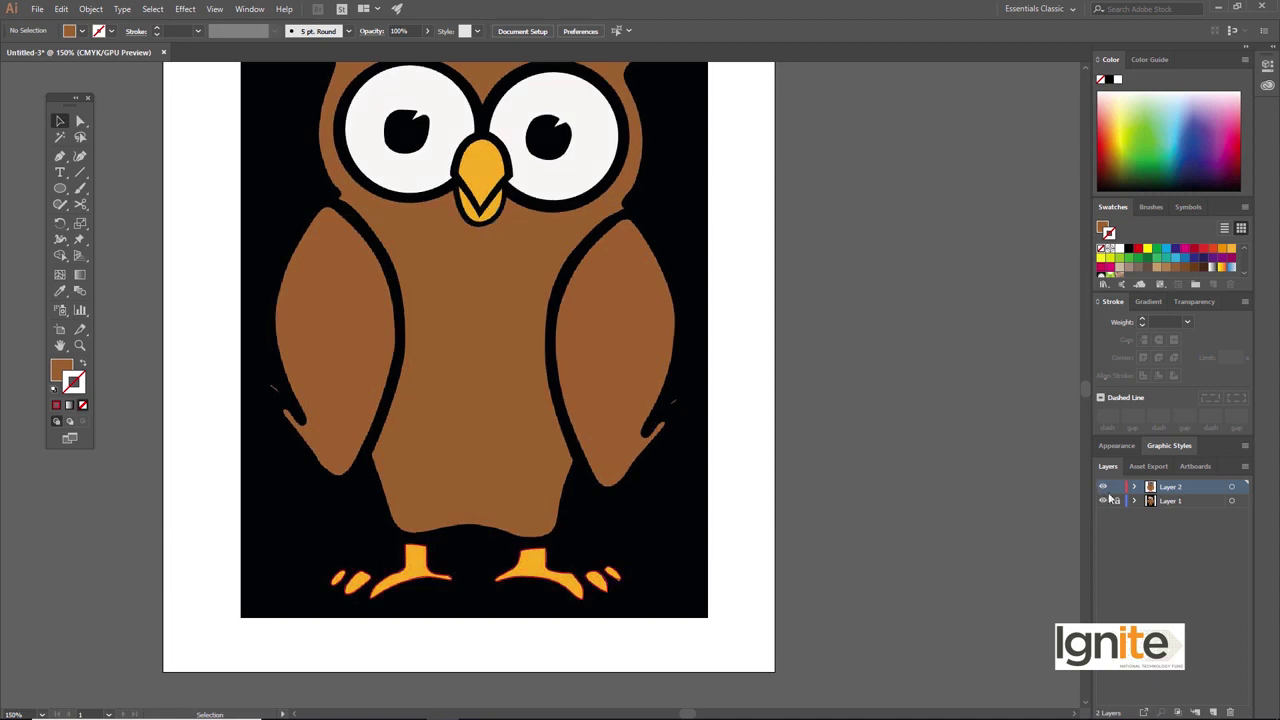
pyautogui.click(1103, 501)
pyautogui.click(1103, 501)
pyautogui.hscroll(-2, 652, 471)
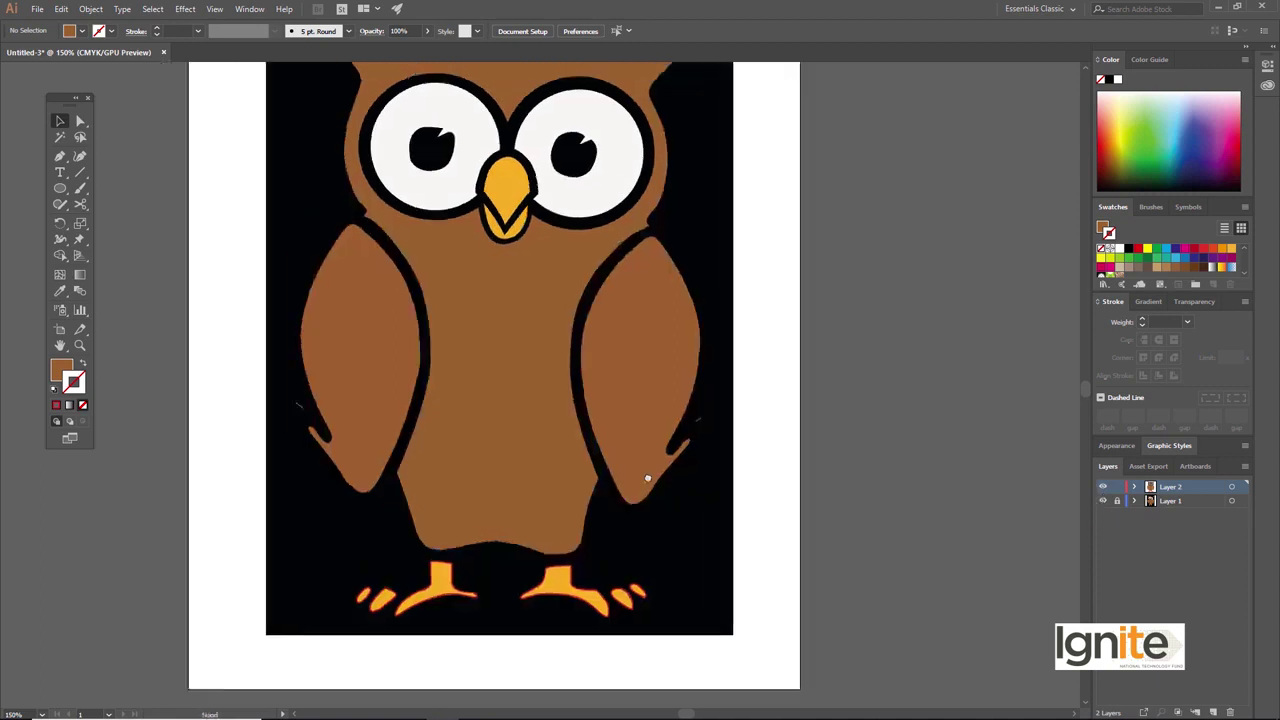
pyautogui.click(578, 562)
pyautogui.press('z')
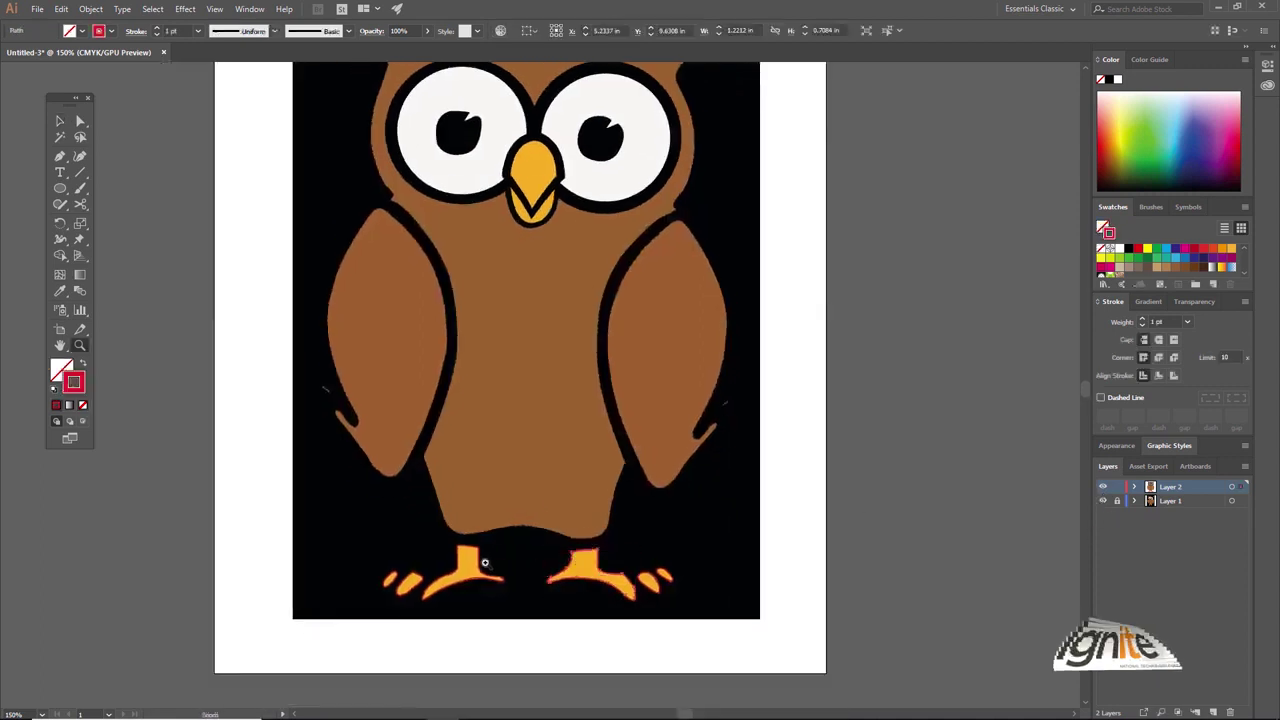
pyautogui.click(505, 570)
pyautogui.click(583, 421)
pyautogui.scroll(3, 608, 480)
pyautogui.press('v')
pyautogui.keyDown('shift'); pyautogui.click(330, 470); pyautogui.keyUp('shift')
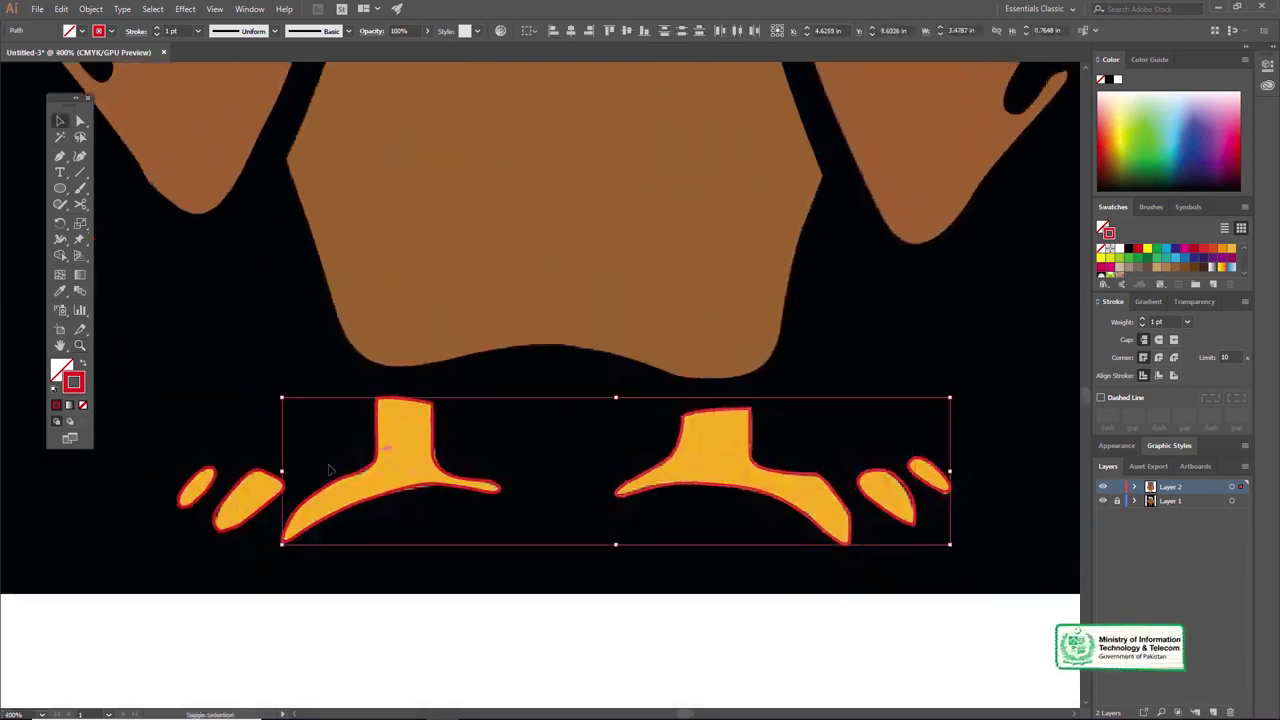
# Step: Eyedropper the beak's yellow onto both feet and zoom back out
pyautogui.click(59, 294)
pyautogui.click(404, 446)
pyautogui.hotkey('ctrl', '-')
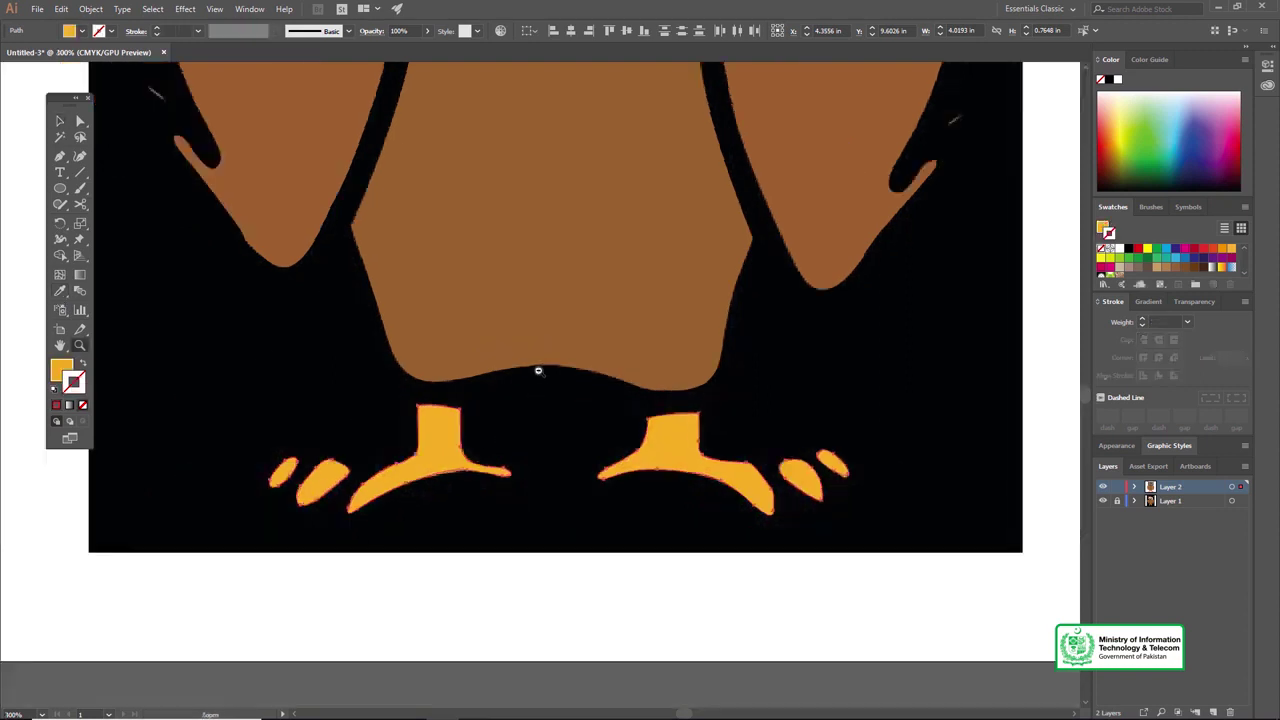
pyautogui.hotkey('ctrl', '-')
pyautogui.hotkey('ctrl', '-')
pyautogui.hotkey('ctrl', '-')
# Step: Hide the black background layer and inspect the owl at Actual Size
pyautogui.moveTo(583, 289); pyautogui.dragTo(577, 380)
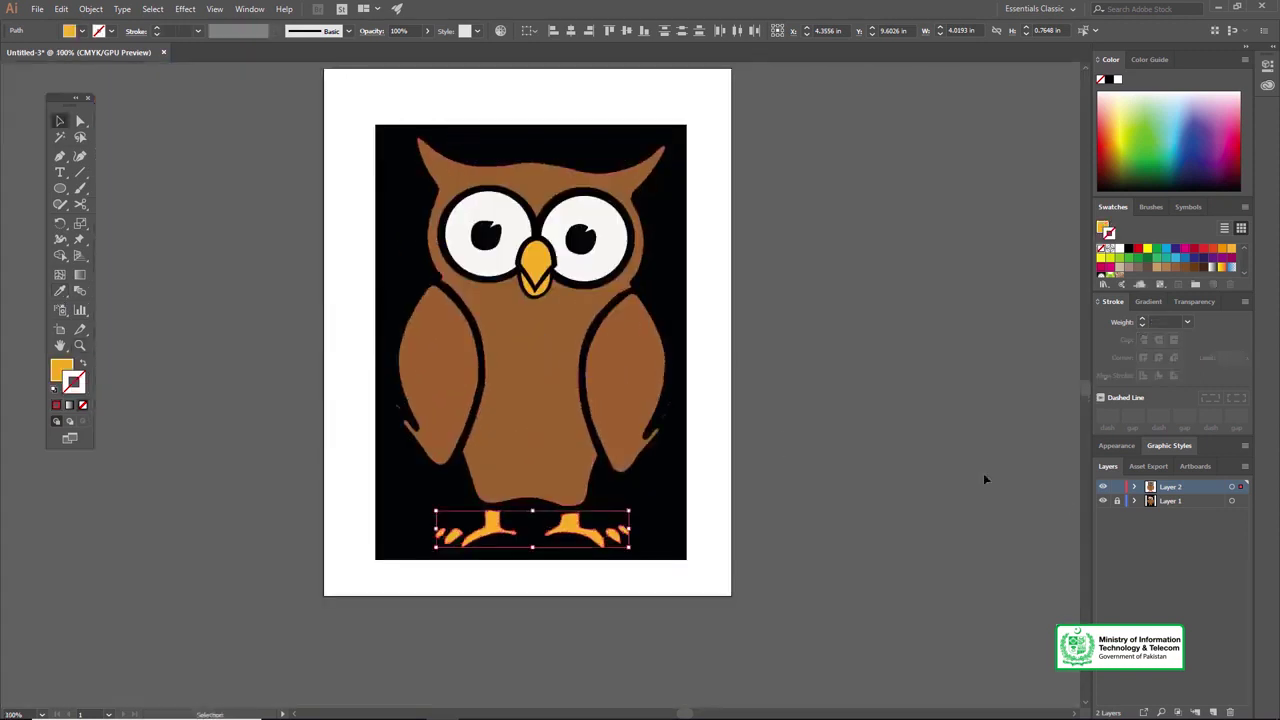
pyautogui.click(1103, 501)
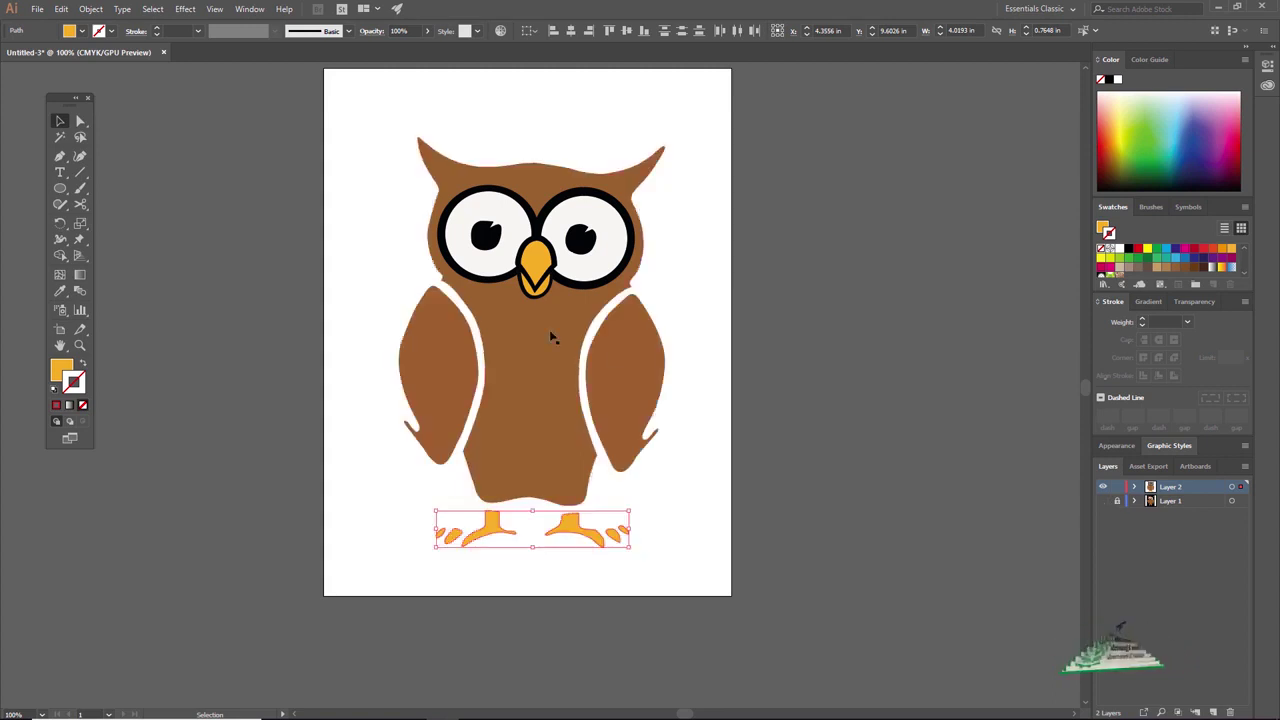
pyautogui.press('z')
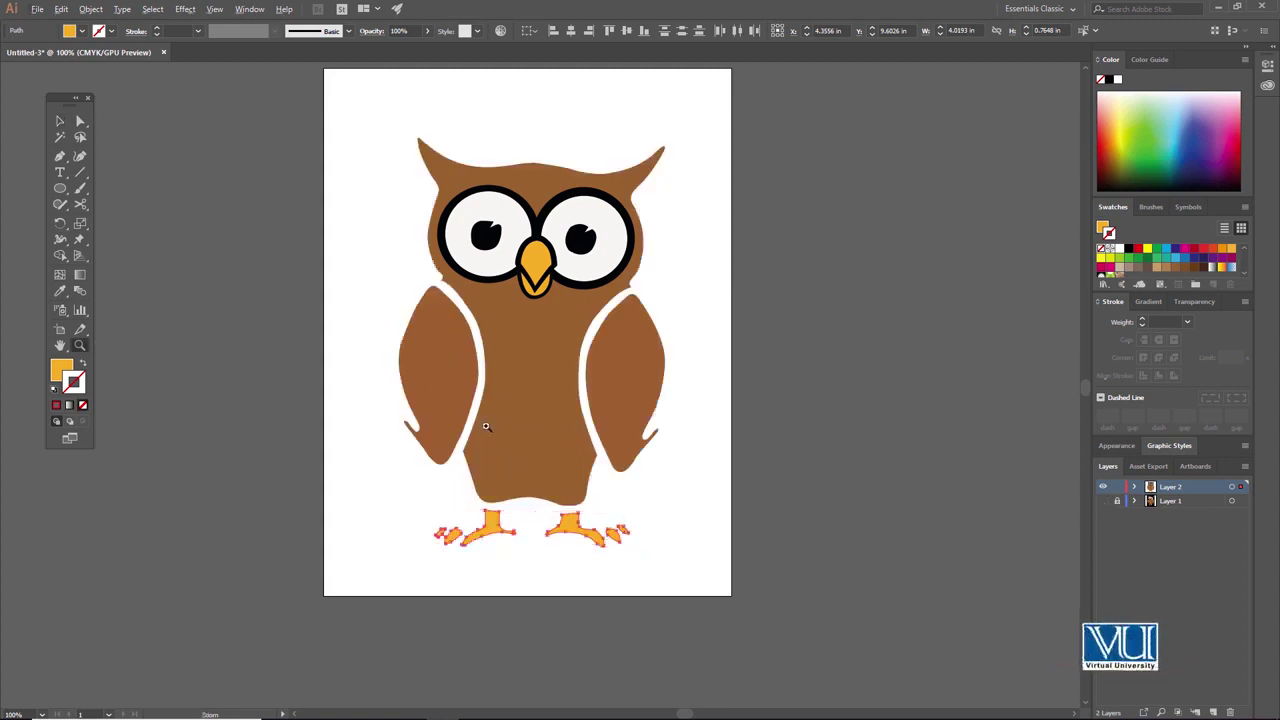
pyautogui.click(214, 9)
pyautogui.click(300, 166)
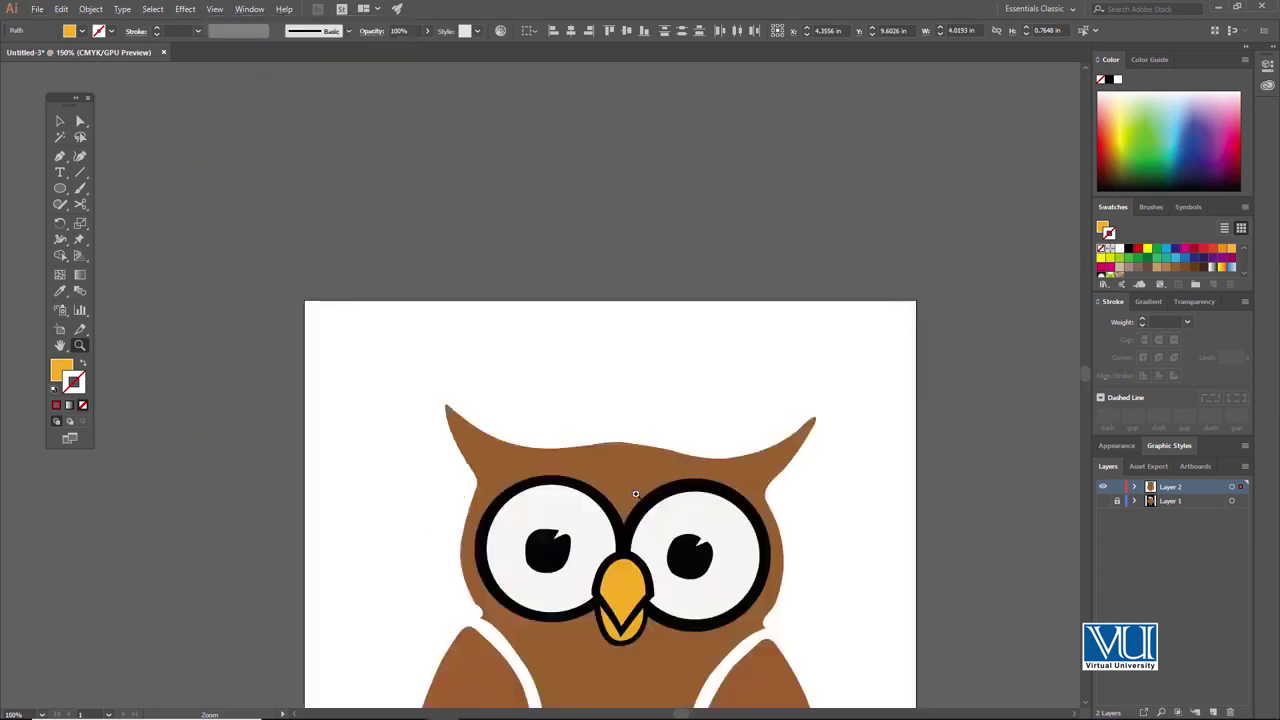
pyautogui.moveTo(635, 493); pyautogui.dragTo(542, 227)
pyautogui.hotkey('ctrl', '-')
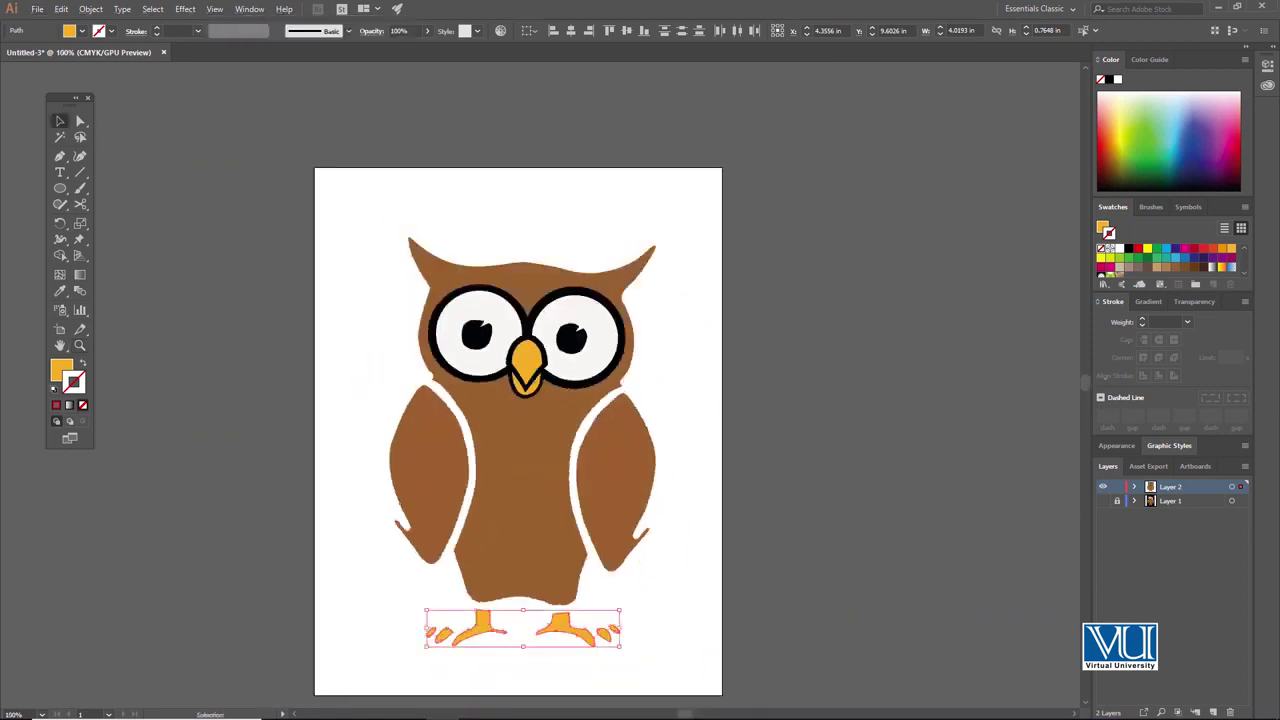
# Step: Draw a rectangle covering the whole owl and send it one step backward
pyautogui.moveTo(60, 188); pyautogui.dragTo(100, 214)
pyautogui.moveTo(337, 207); pyautogui.dragTo(688, 661)
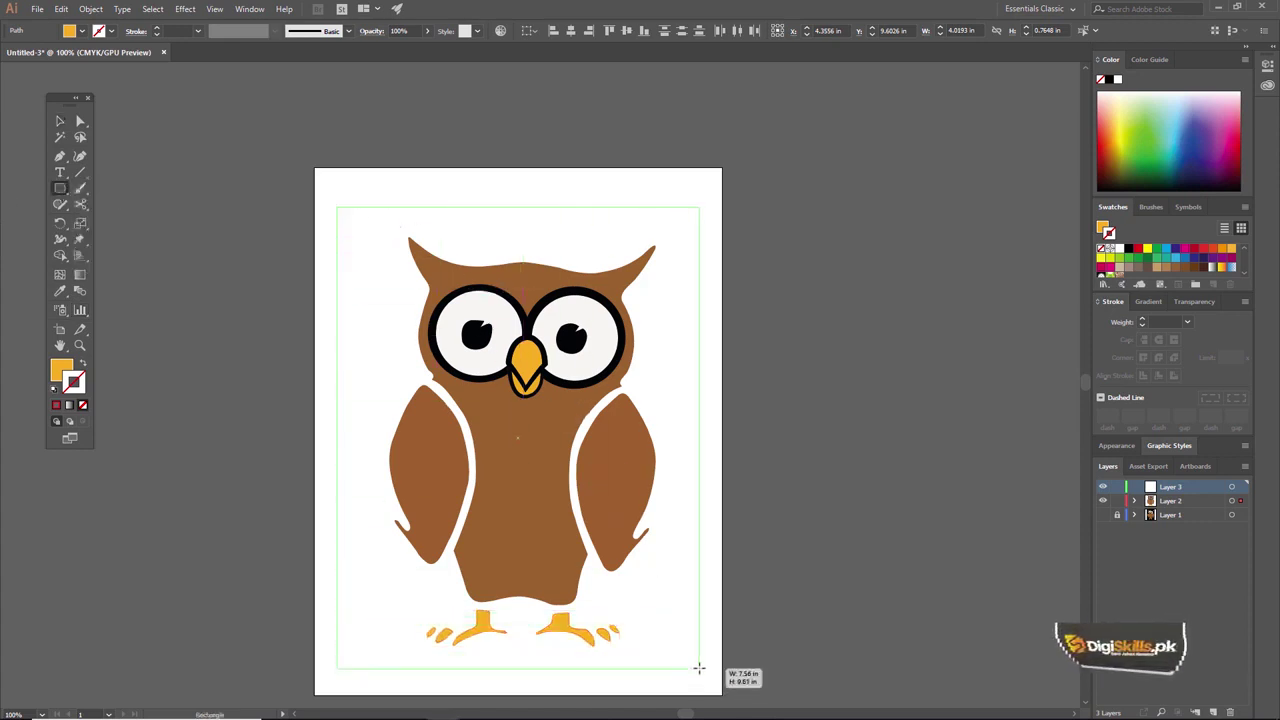
pyautogui.moveTo(688, 661); pyautogui.dragTo(711, 664)
pyautogui.rightClick(582, 466)
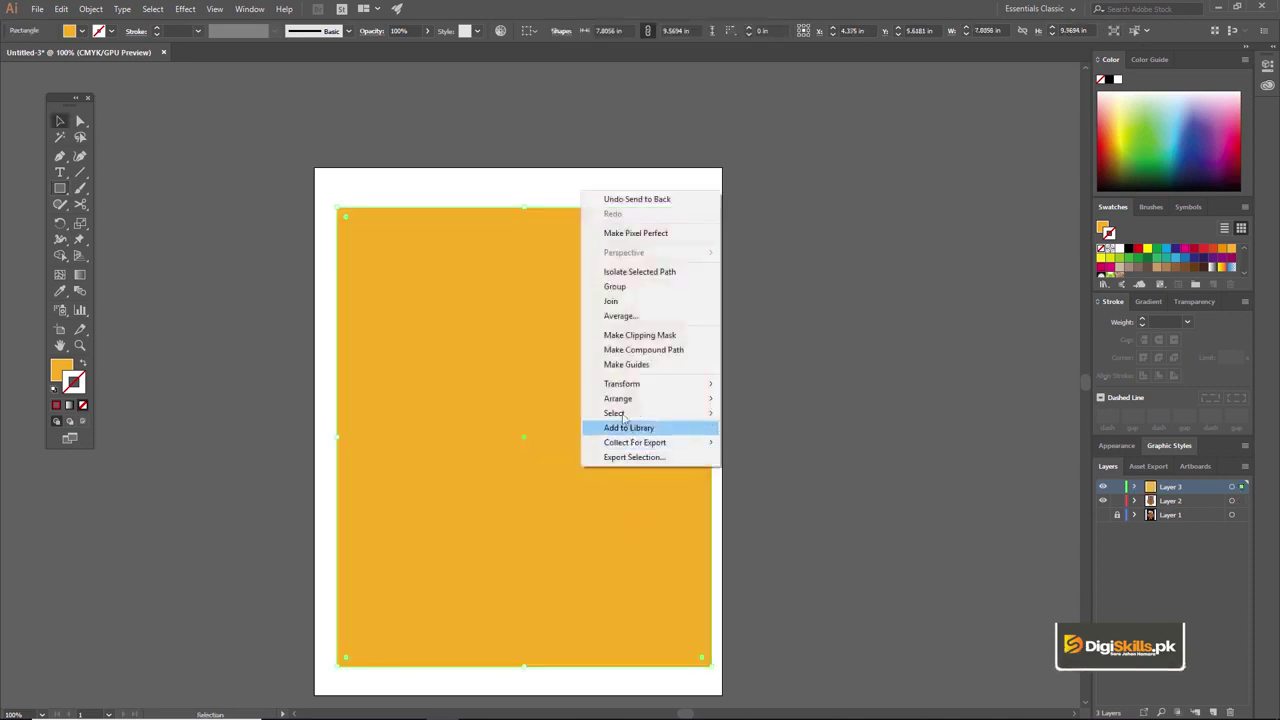
pyautogui.moveTo(617, 398)
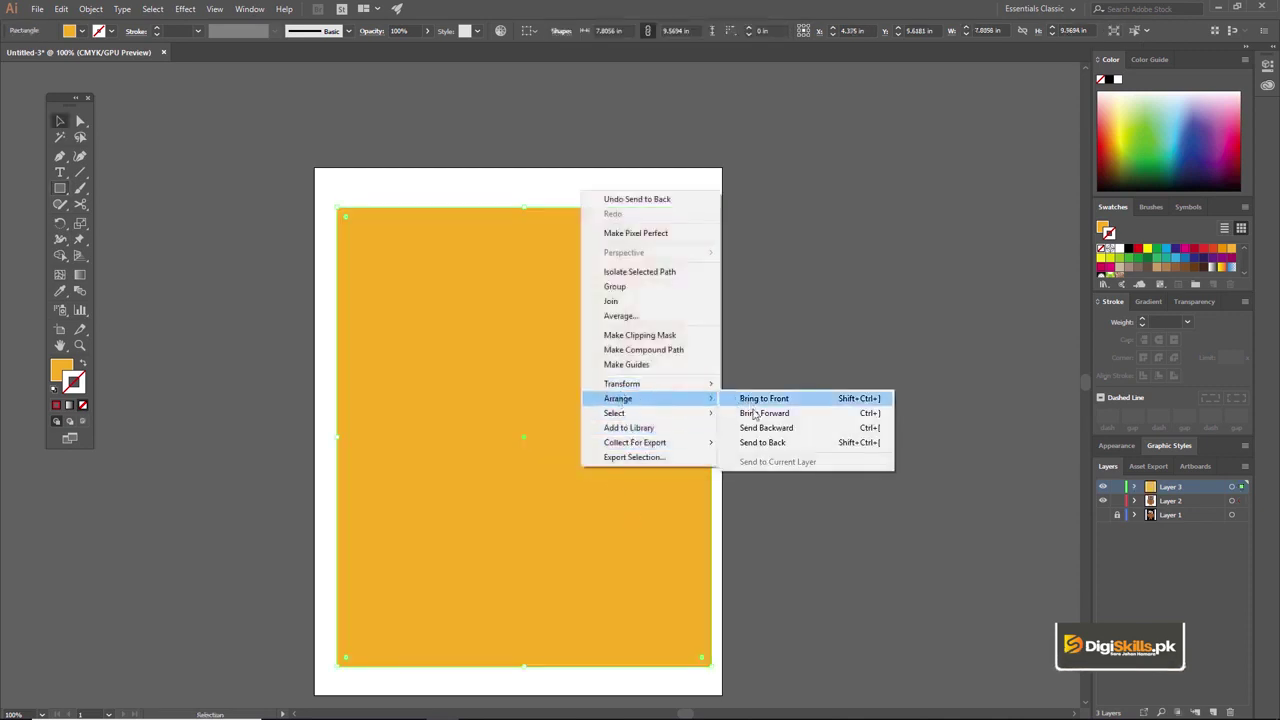
pyautogui.click(755, 428)
# Step: Move the orange rectangle off the page to the right and select the owl
pyautogui.moveTo(634, 381); pyautogui.dragTo(1014, 381)
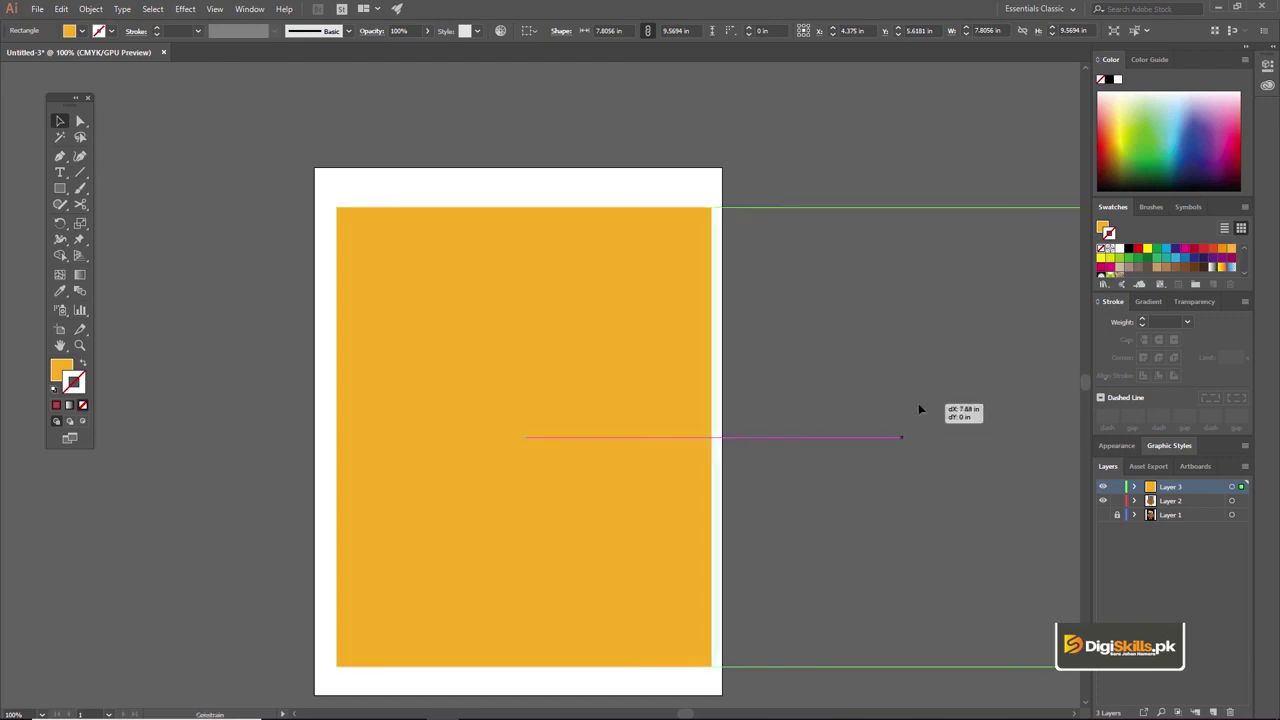
pyautogui.click(401, 245)
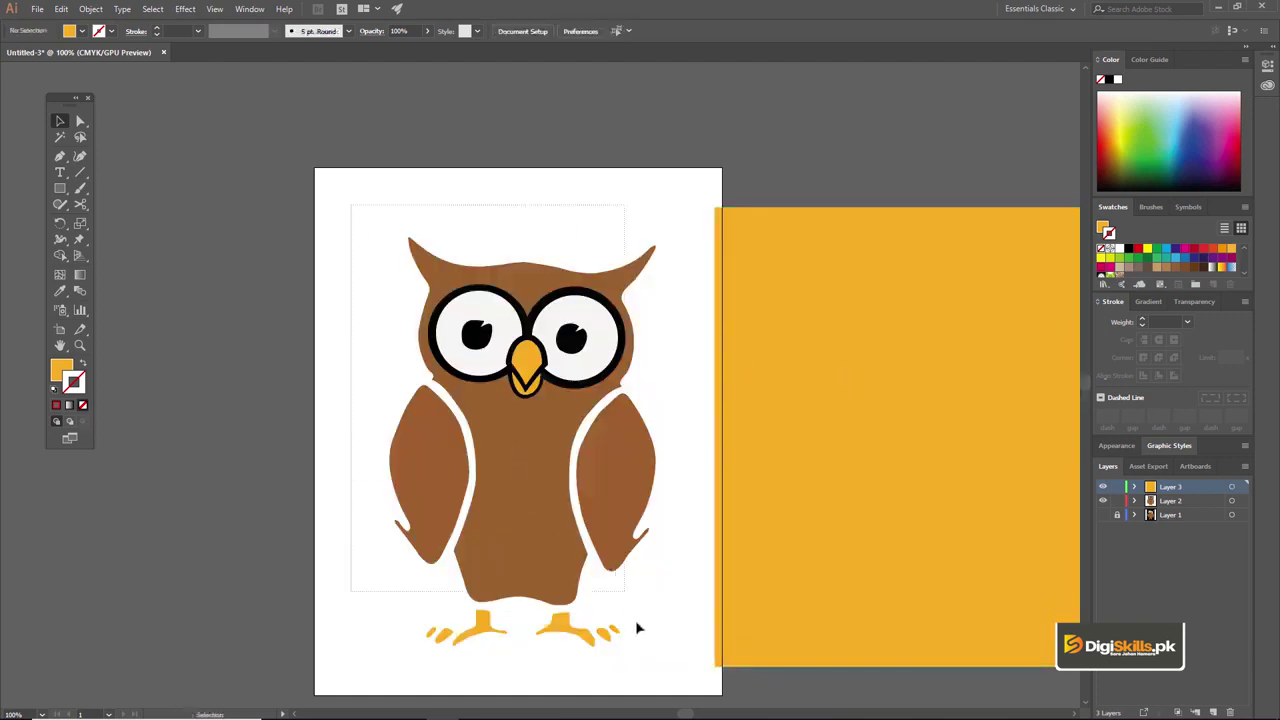
pyautogui.click(565, 536)
pyautogui.rightClick(460, 400)
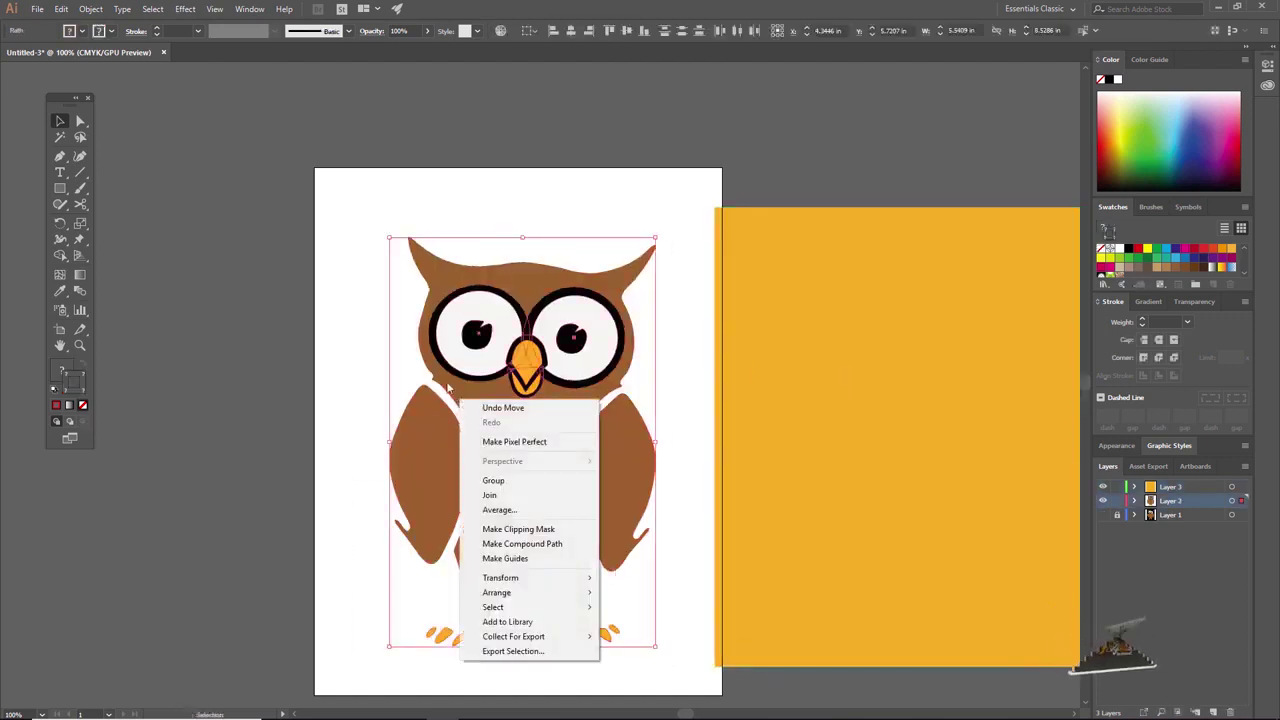
# Step: Marquee-select all the owl's paths and group them with Ctrl+G
pyautogui.press('Escape')
pyautogui.moveTo(358, 210); pyautogui.dragTo(674, 651)
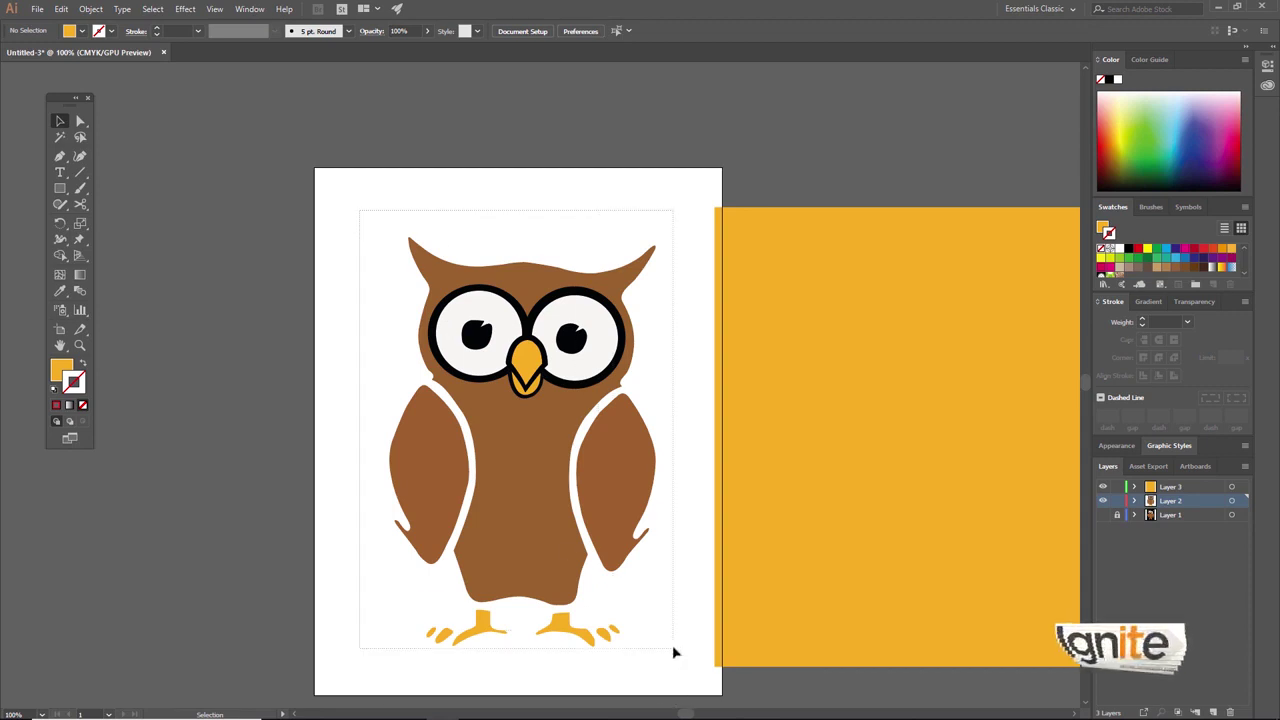
pyautogui.hotkey('ctrl', 'g')
pyautogui.rightClick(505, 463)
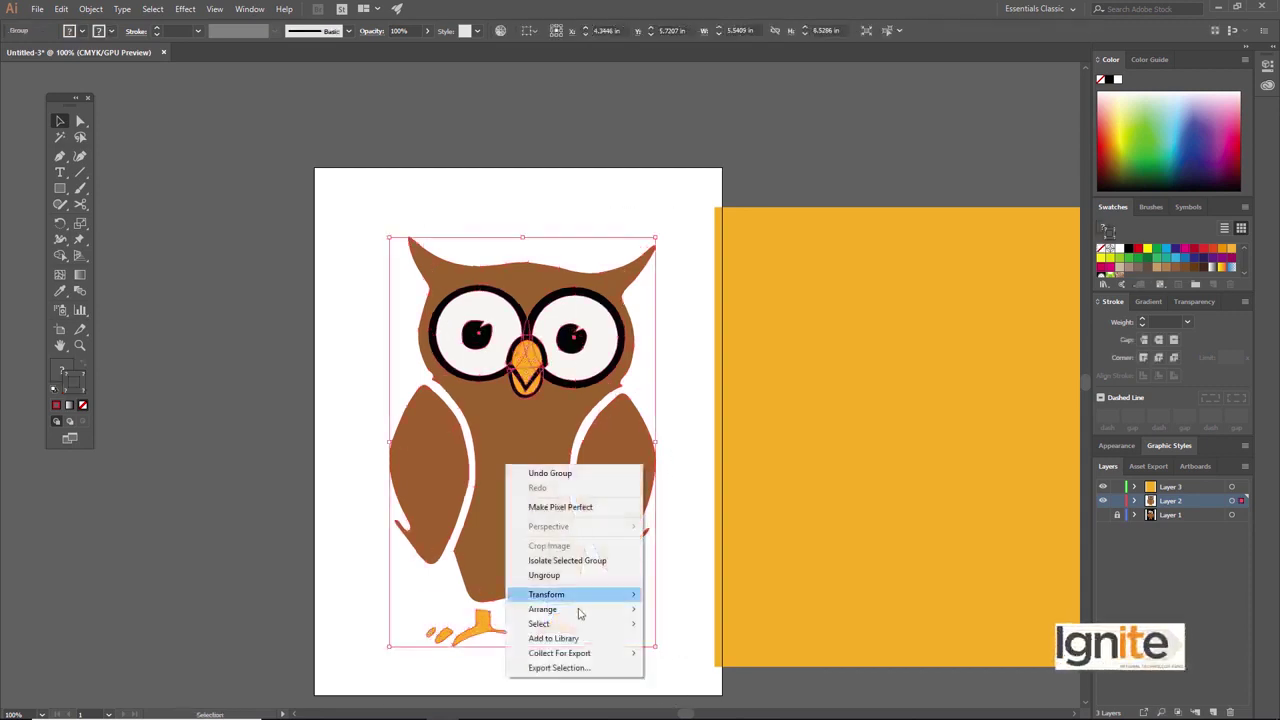
pyautogui.moveTo(542, 609)
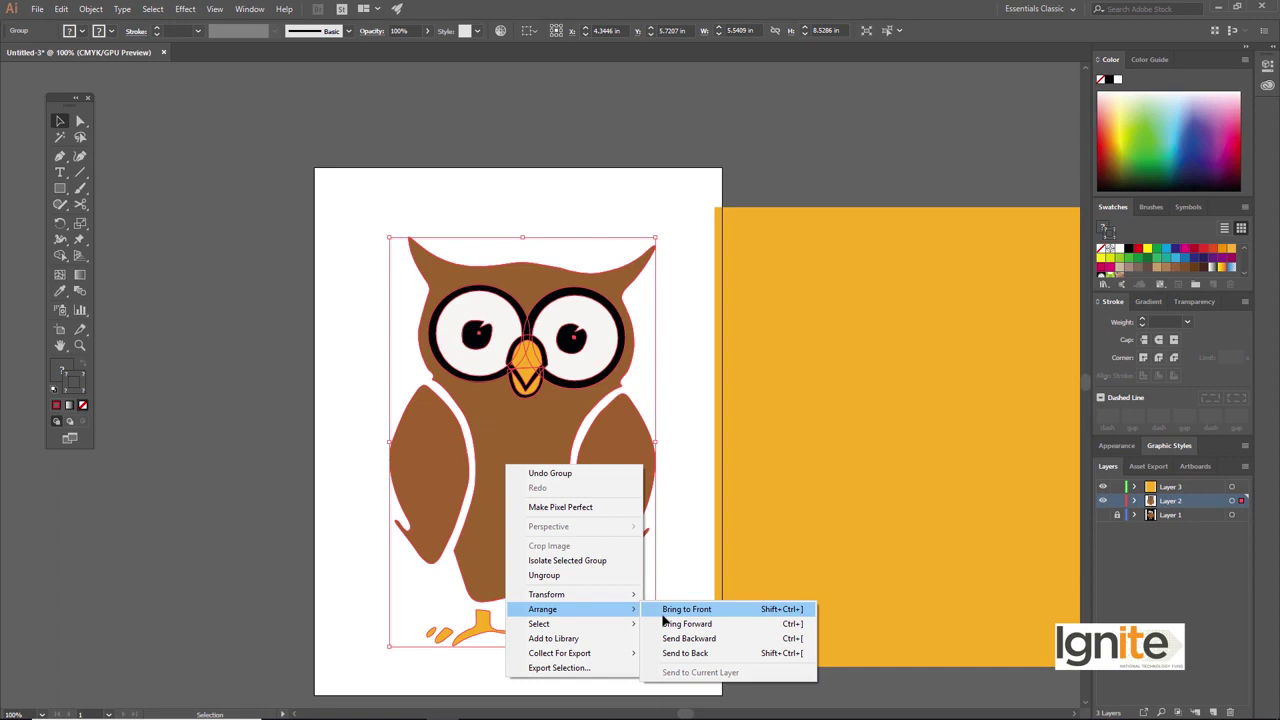
# Step: Move Layer 3 below Layer 2 and shift the orange rectangle around the owl
pyautogui.click(663, 621)
pyautogui.moveTo(808, 583); pyautogui.dragTo(710, 567)
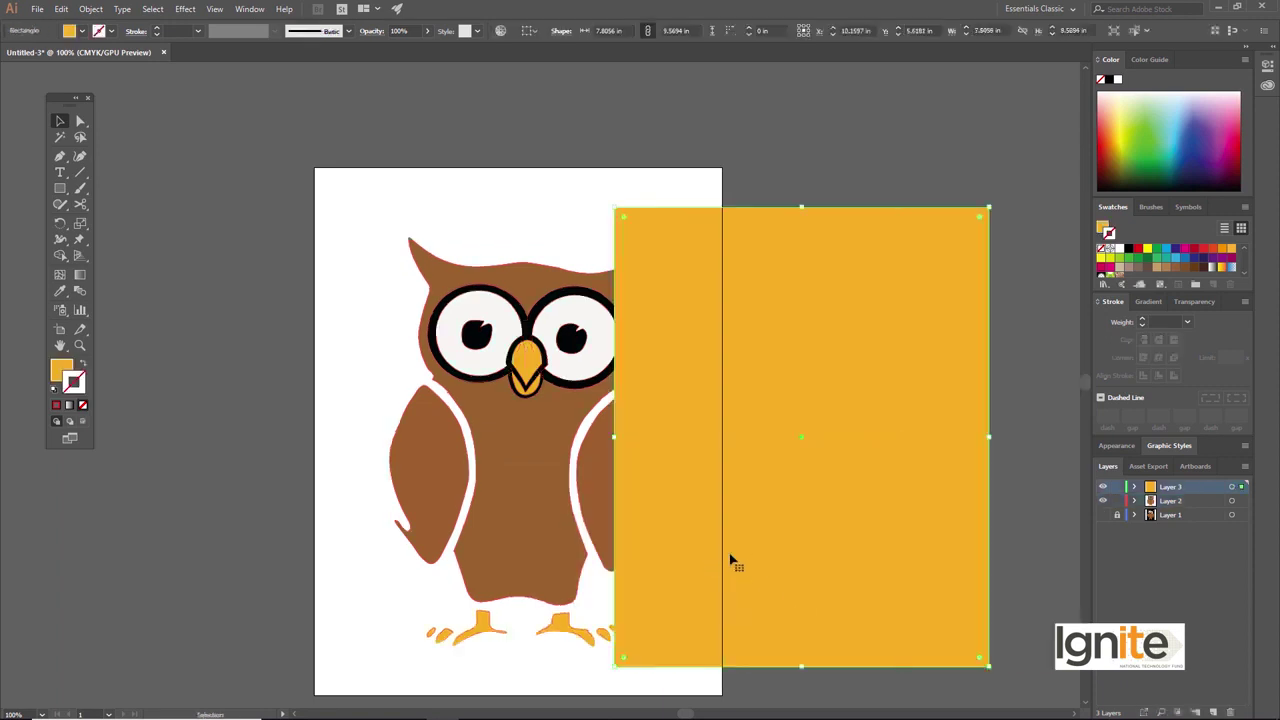
pyautogui.moveTo(790, 555); pyautogui.dragTo(791, 555)
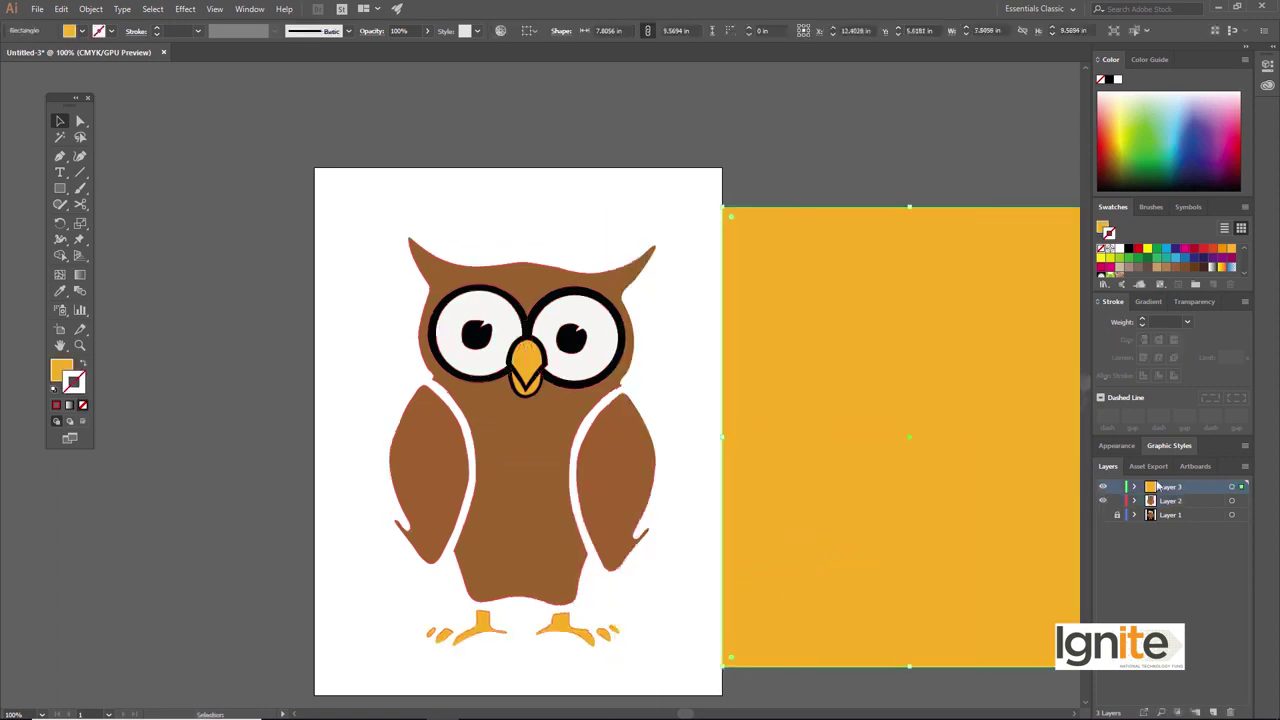
pyautogui.moveTo(1184, 490); pyautogui.dragTo(1189, 507)
pyautogui.moveTo(925, 422)
pyautogui.mouseDown()
pyautogui.moveTo(722, 403)
pyautogui.moveTo(863, 366)
pyautogui.mouseUp()
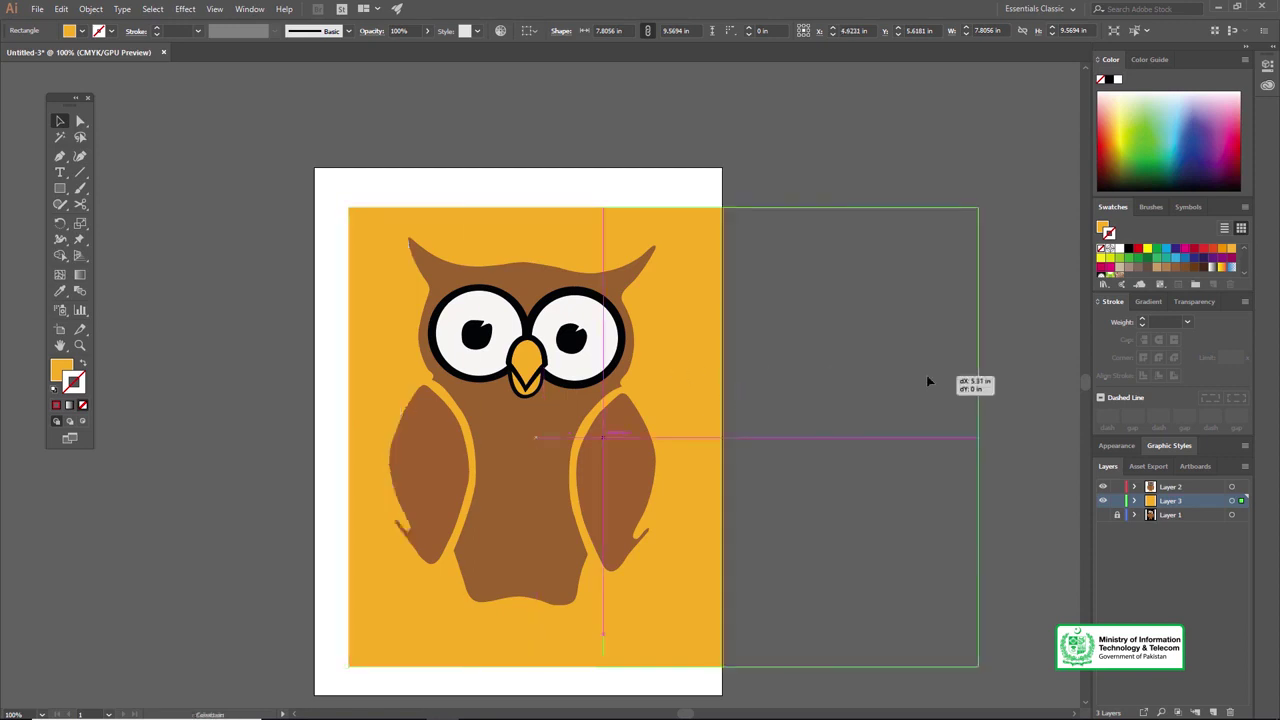
pyautogui.click(419, 302)
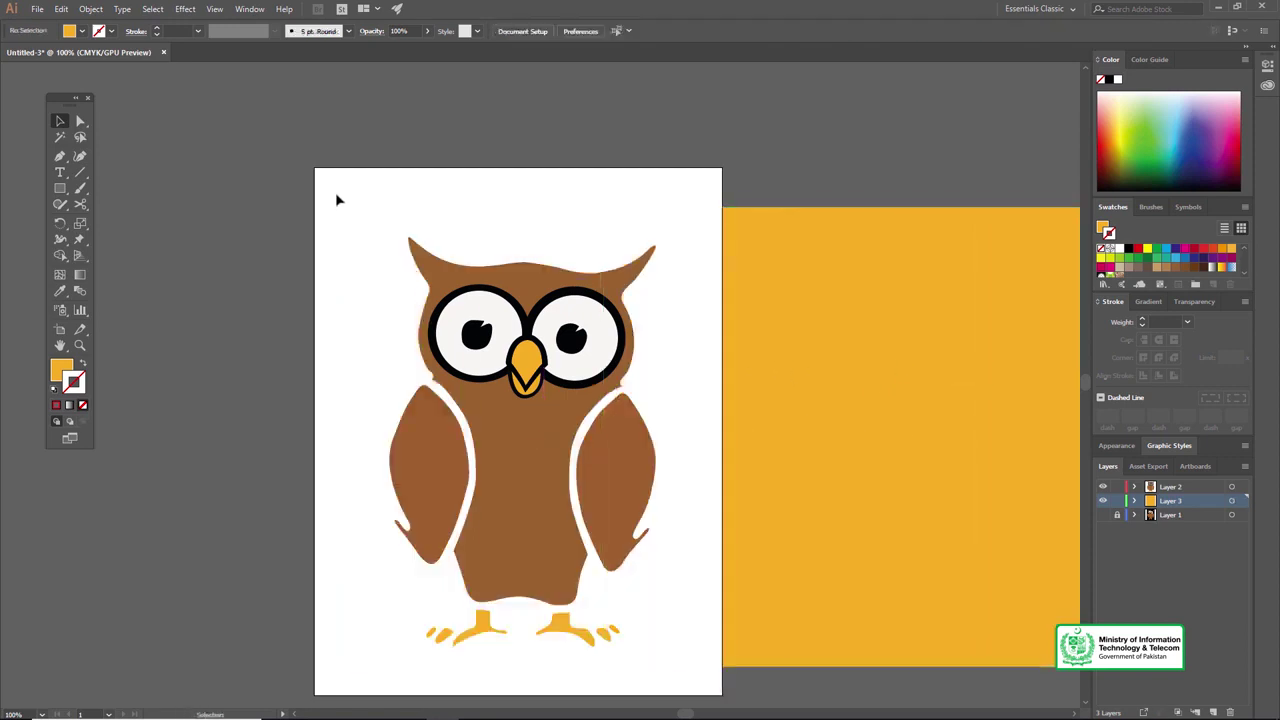
# Step: Bring the owl group to front and move the orange rectangle onto the page behind it
pyautogui.click(552, 539)
pyautogui.rightClick(518, 486)
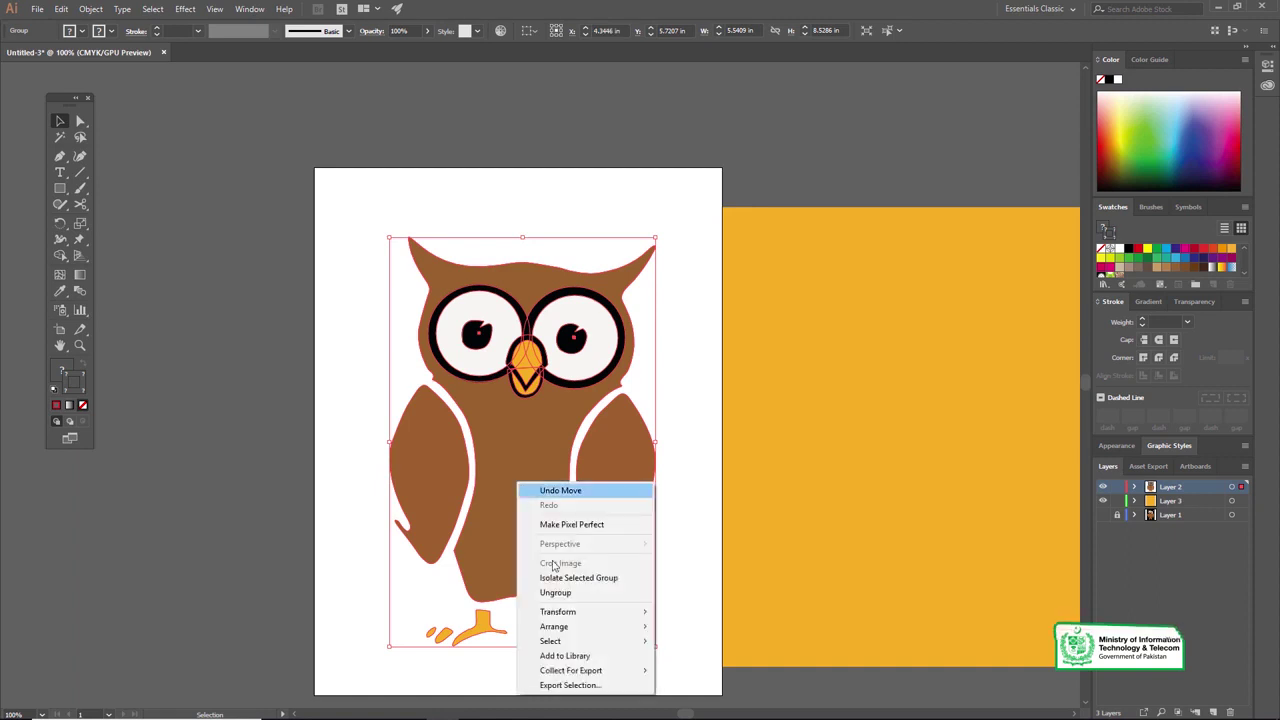
pyautogui.moveTo(554, 626)
pyautogui.click(700, 626)
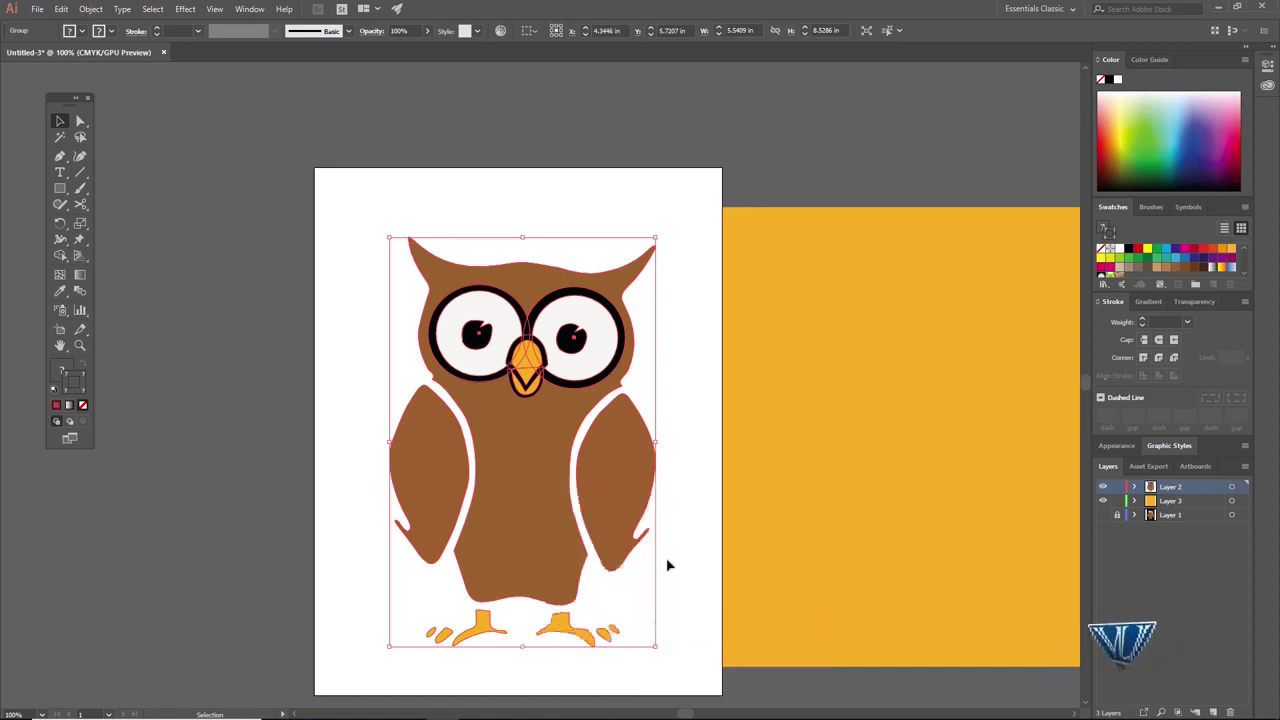
pyautogui.click(823, 429)
pyautogui.moveTo(912, 429)
pyautogui.mouseDown()
pyautogui.moveTo(568, 403)
pyautogui.moveTo(663, 411)
pyautogui.mouseUp()
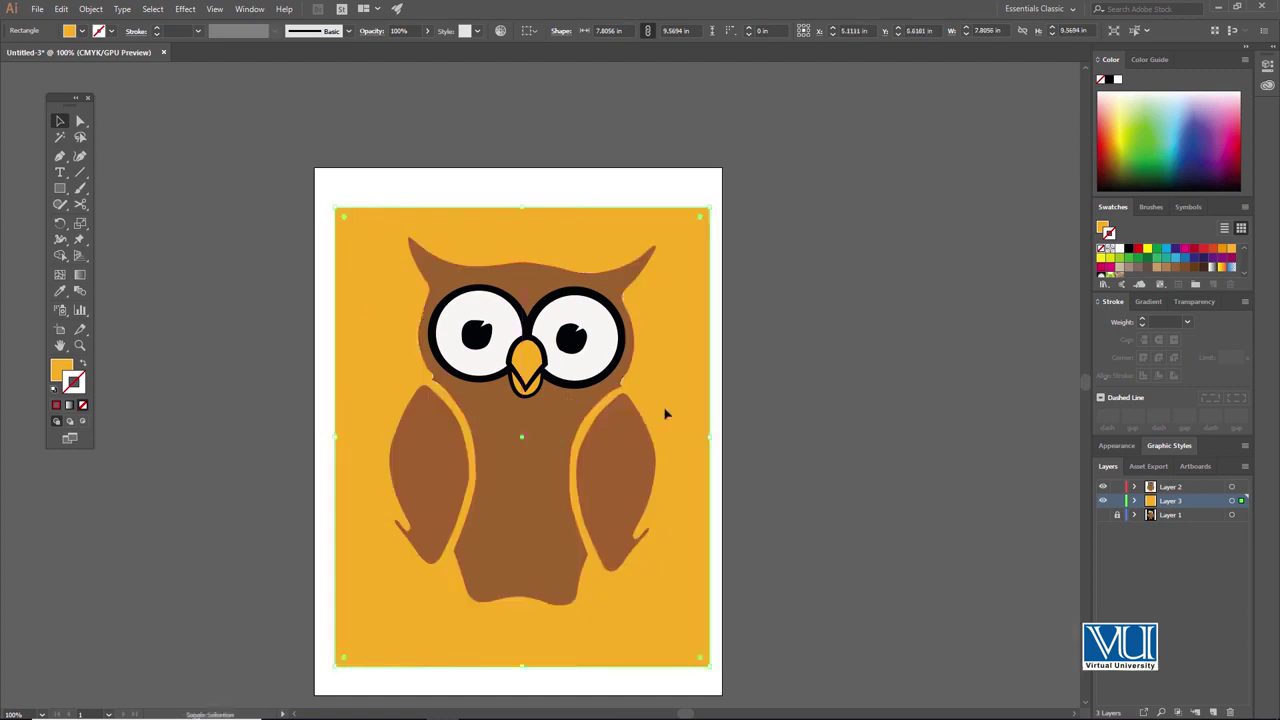
# Step: Make Layer 1 active, zoom in on the owl's lower body, and delete the orange rectangle
pyautogui.click(1120, 560)
pyautogui.click(1153, 516)
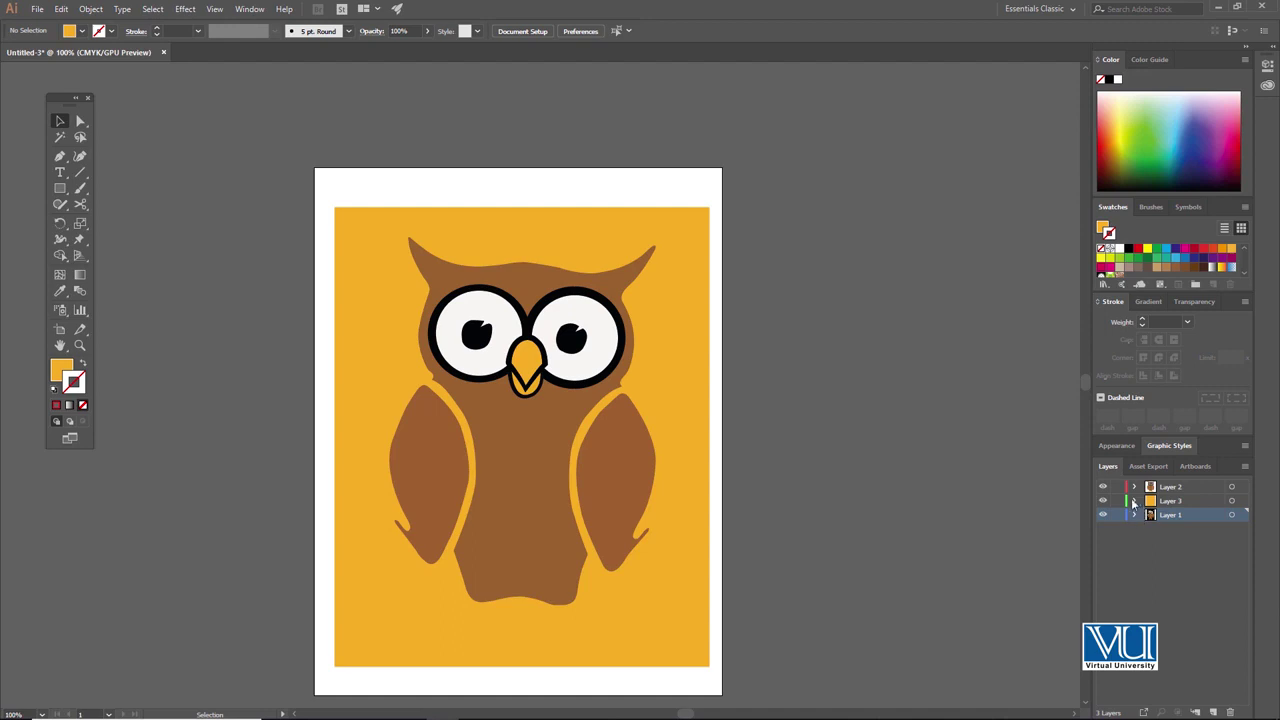
pyautogui.click(540, 584)
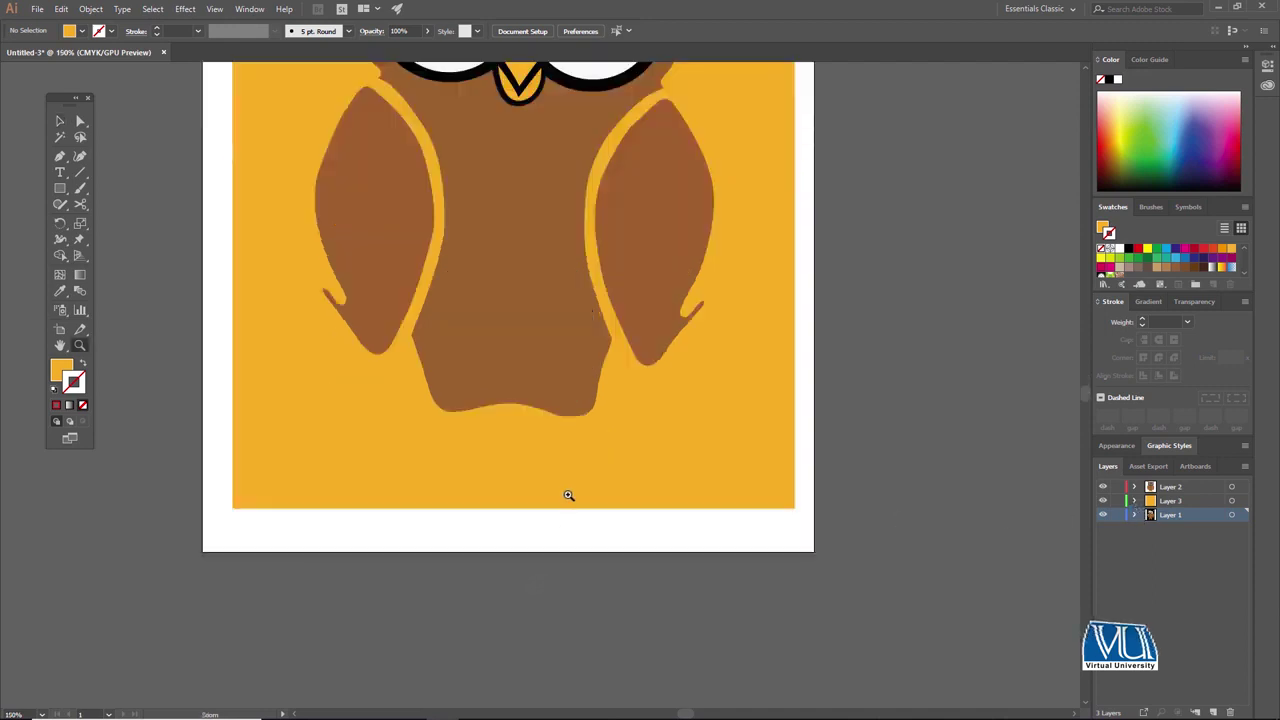
pyautogui.click(569, 494)
pyautogui.press('v')
pyautogui.click(860, 490)
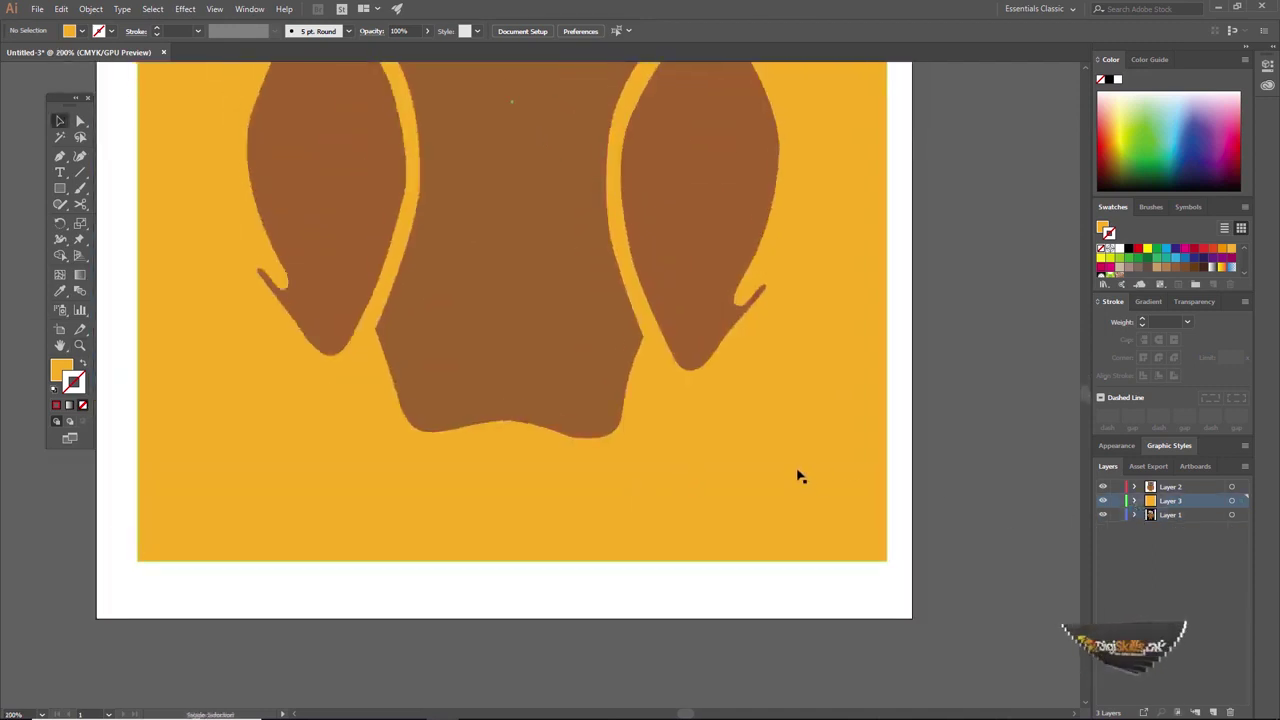
pyautogui.moveTo(797, 474); pyautogui.dragTo(906, 477)
pyautogui.press('Delete')
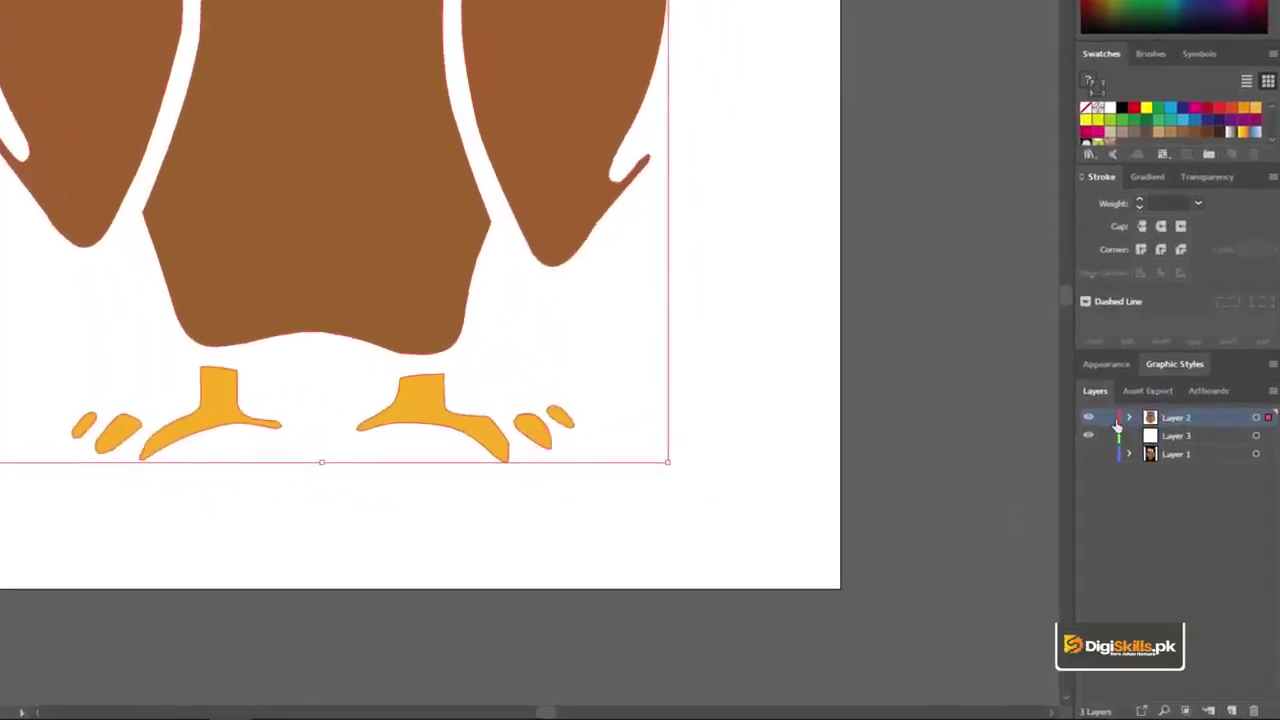
pyautogui.click(1087, 415)
pyautogui.click(1087, 415)
pyautogui.click(1088, 453)
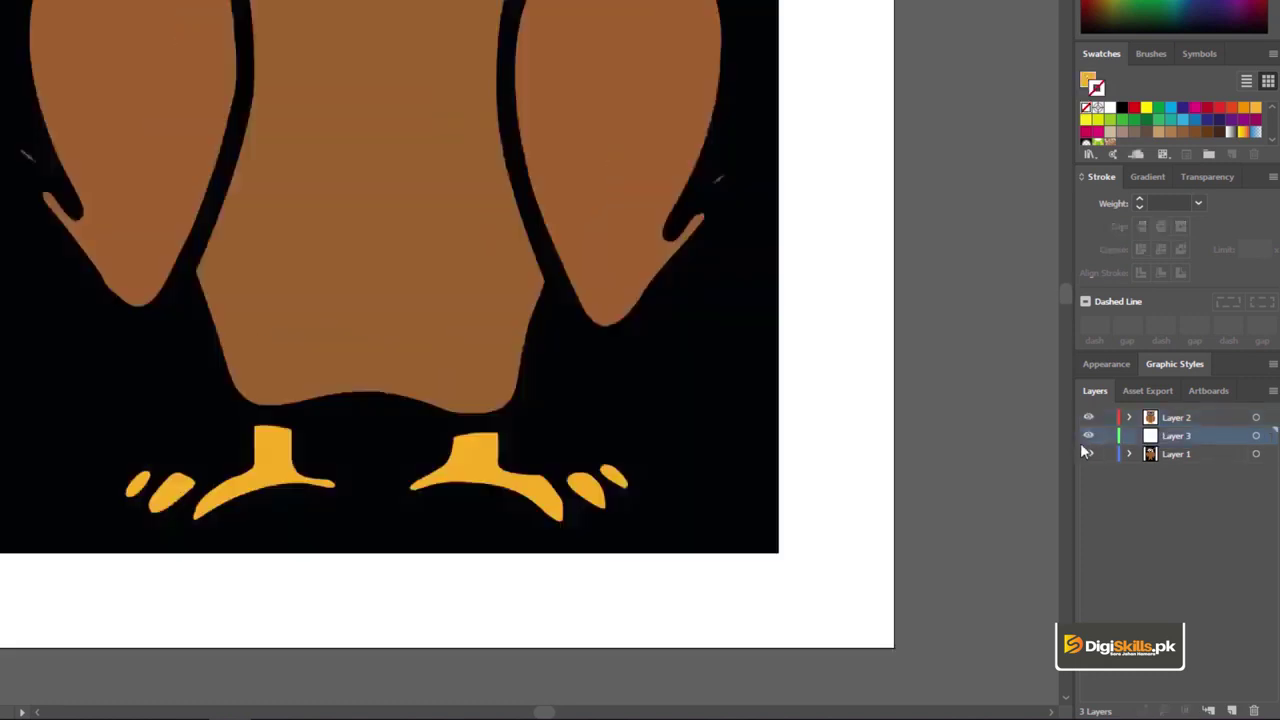
pyautogui.click(1129, 418)
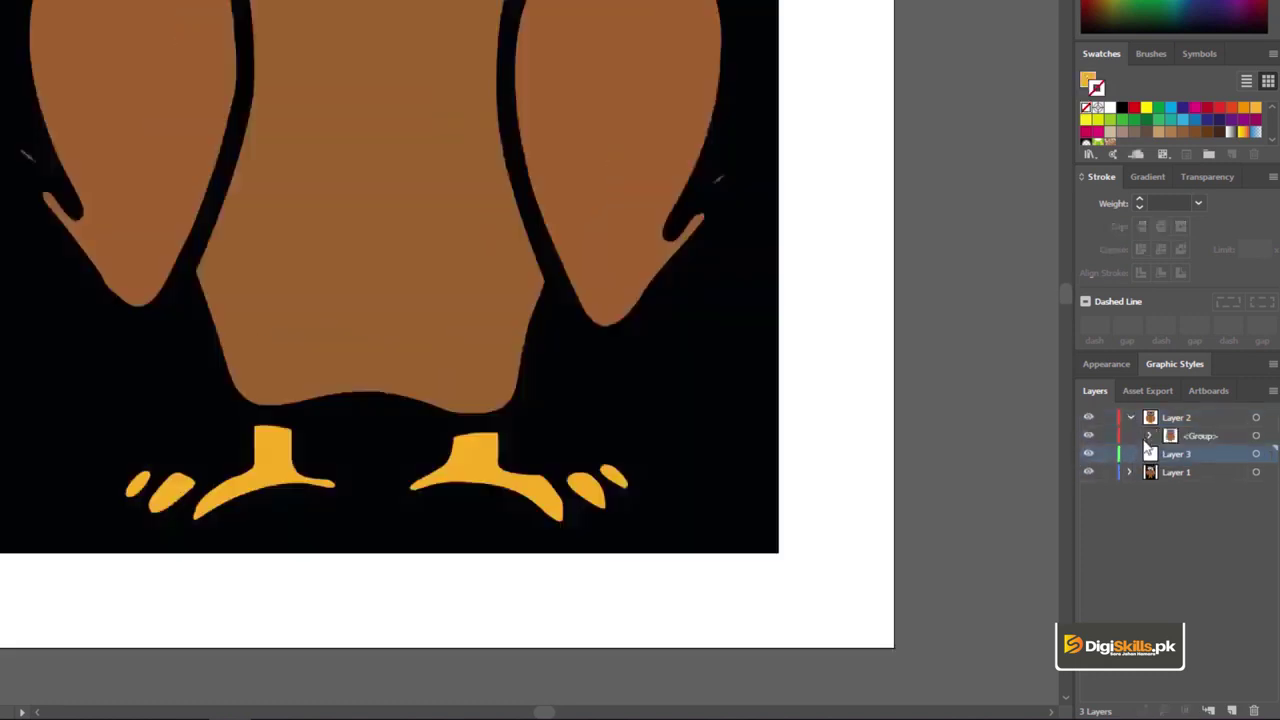
pyautogui.click(1088, 435)
pyautogui.click(1088, 472)
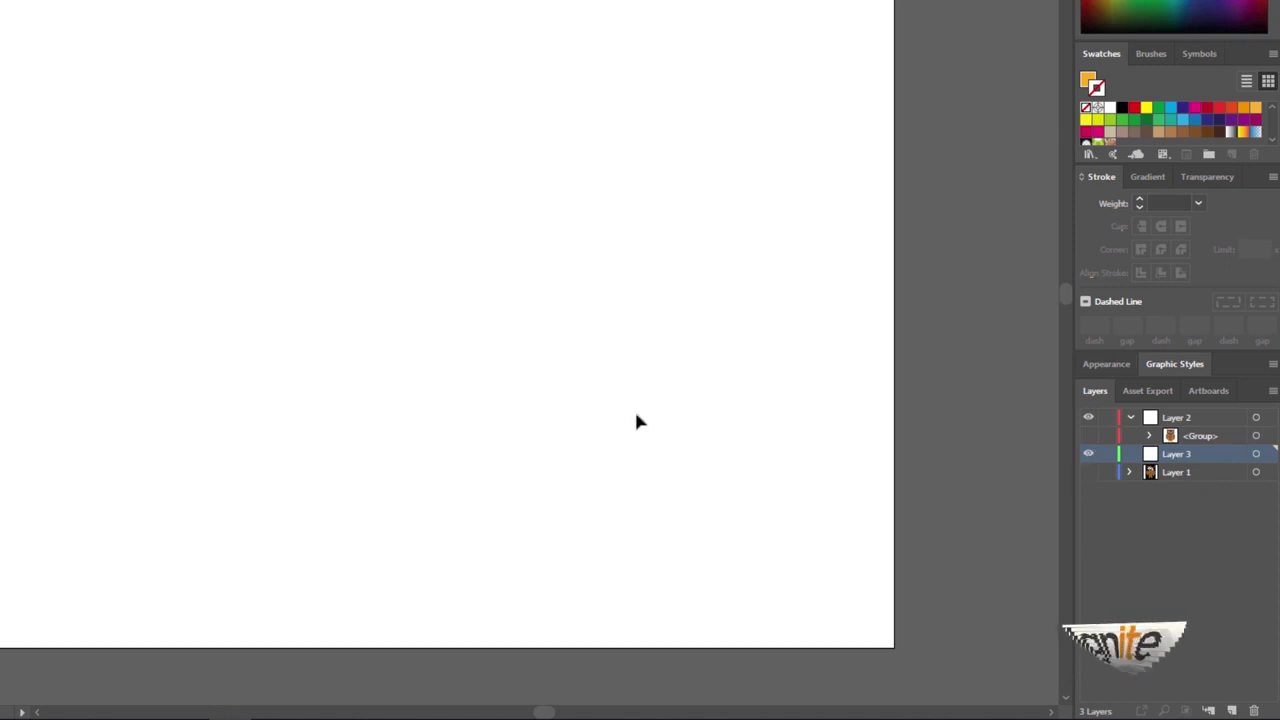
pyautogui.click(1088, 436)
pyautogui.click(474, 448)
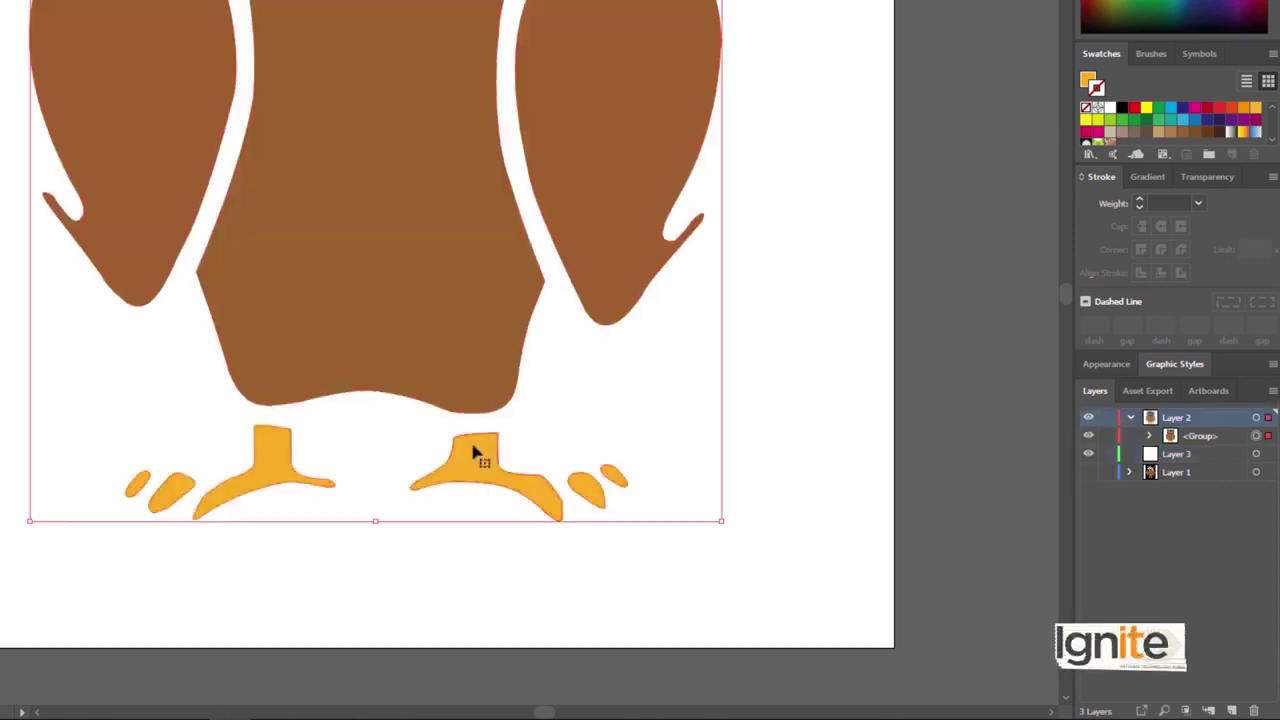
pyautogui.click(1149, 436)
pyautogui.click(1131, 417)
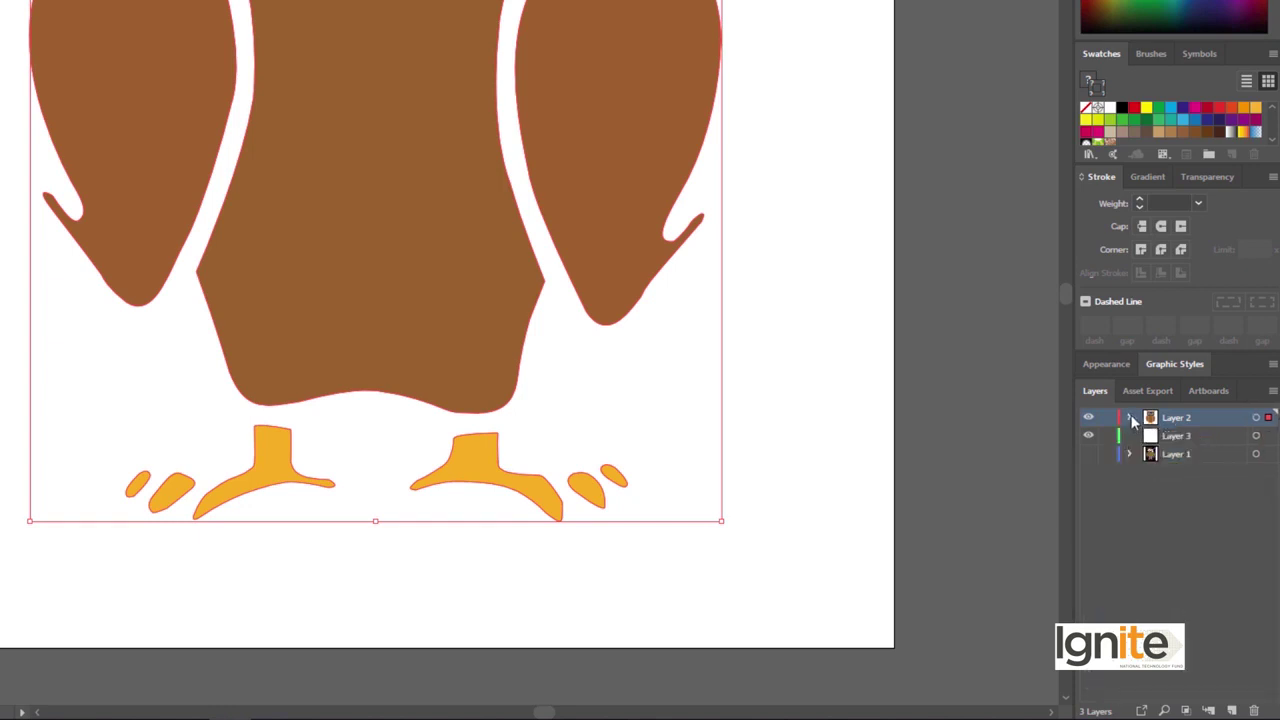
pyautogui.click(1131, 418)
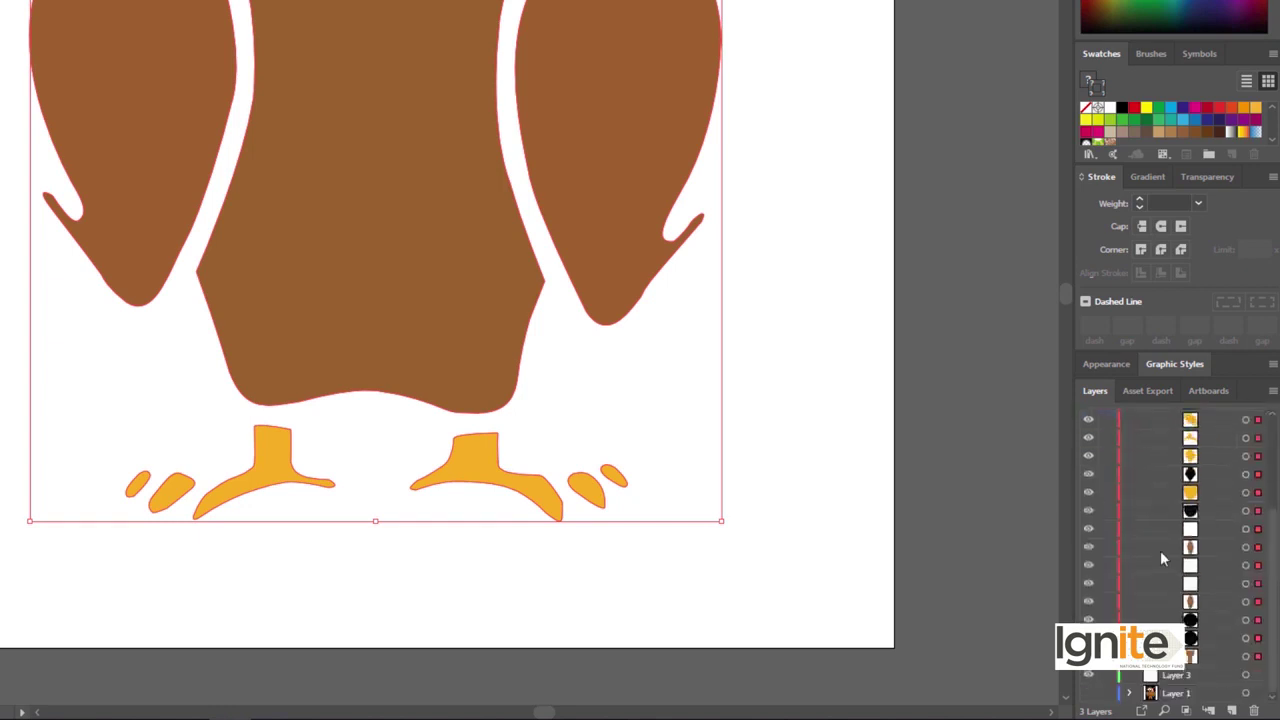
pyautogui.click(1150, 436)
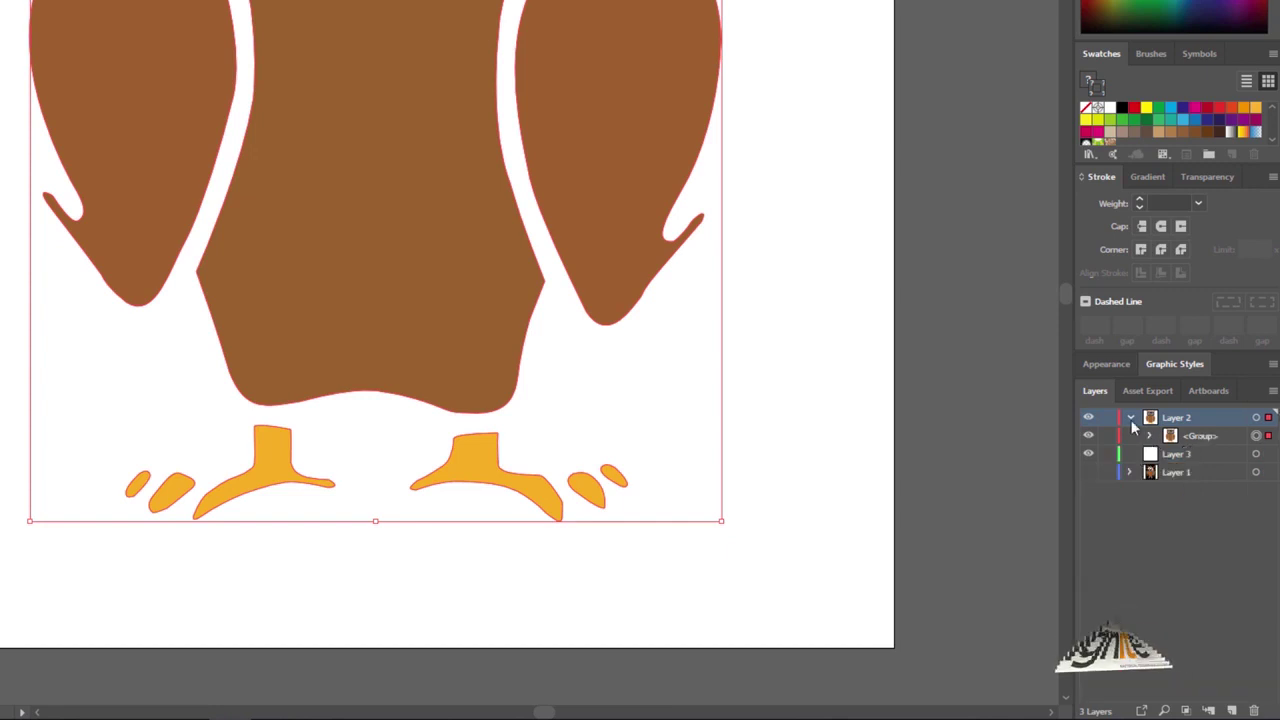
pyautogui.click(1131, 417)
pyautogui.click(1089, 454)
pyautogui.click(1090, 454)
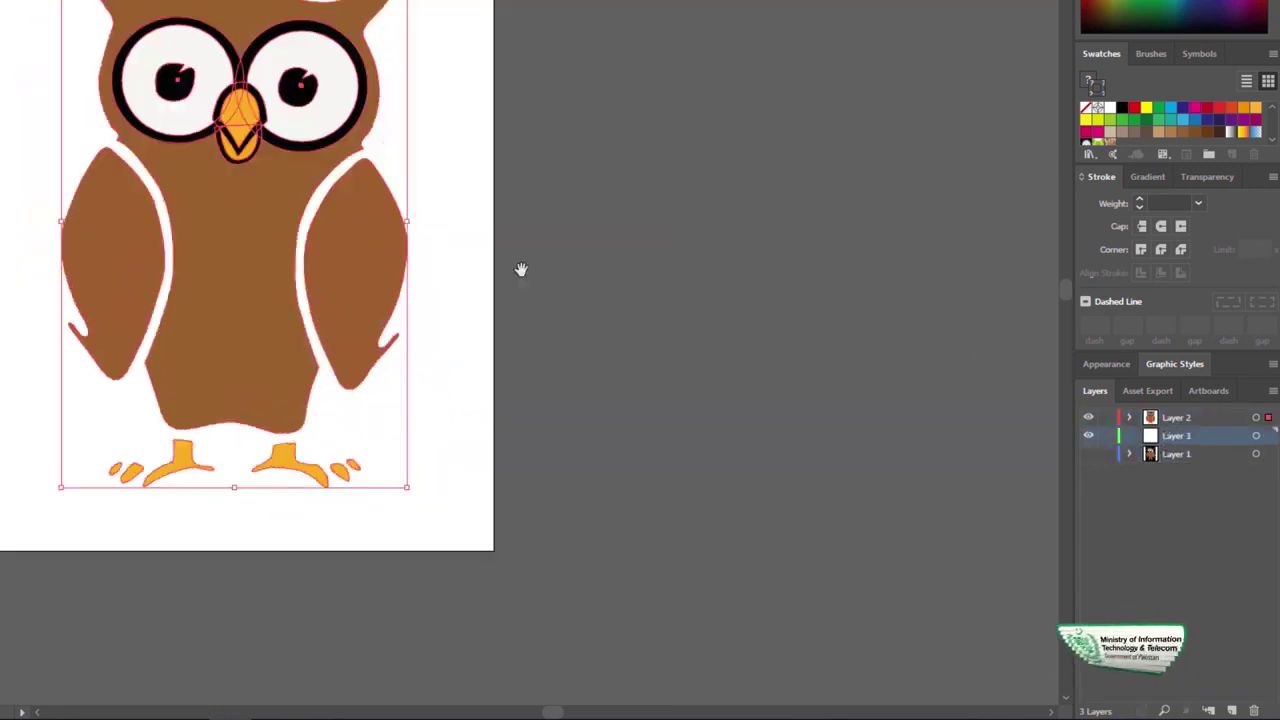
pyautogui.click(1158, 500)
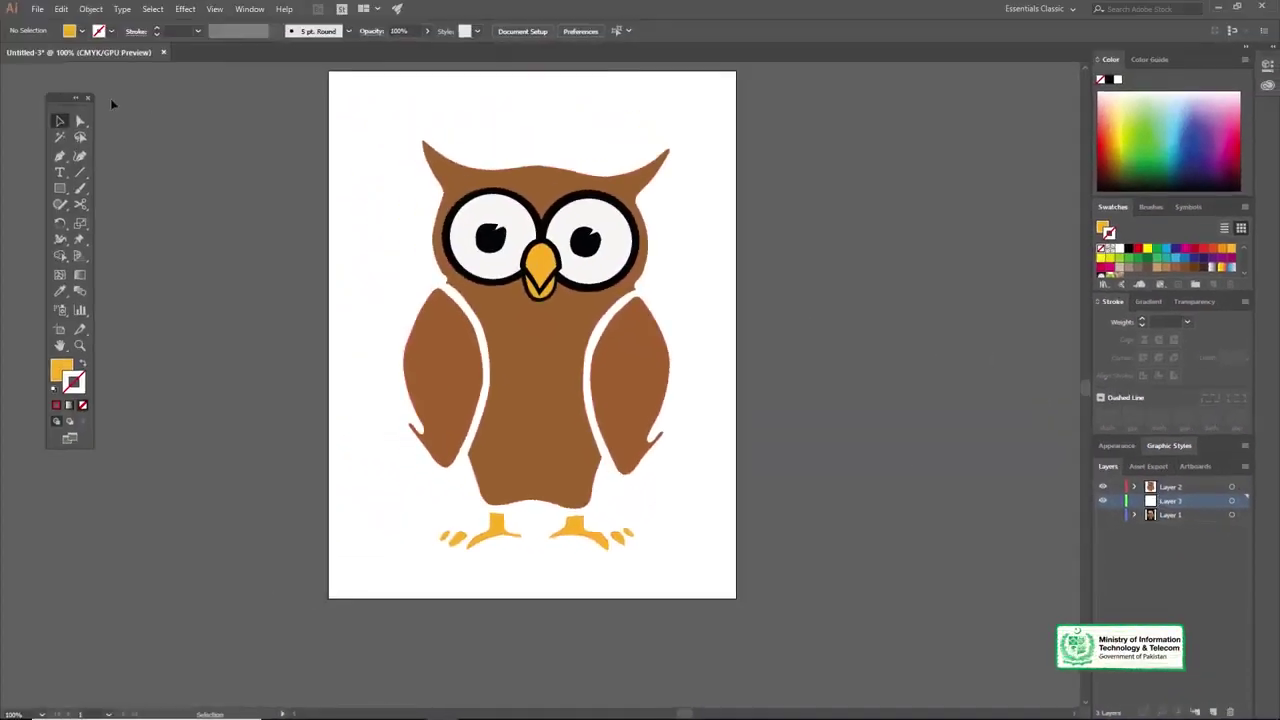
# Step: Set the fill to black and draw a rectangle around the owl on Layer 3
pyautogui.doubleClick(61, 371)
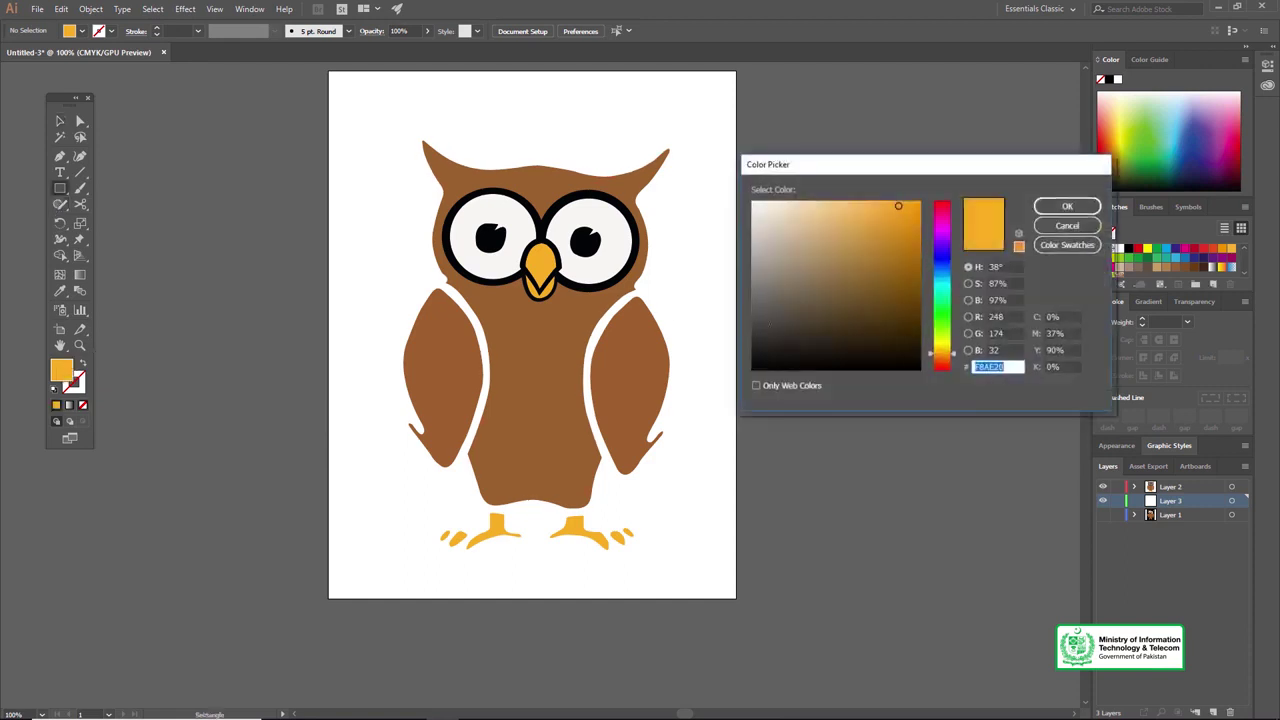
pyautogui.click(1068, 206)
pyautogui.click(694, 344)
pyautogui.press('Escape')
pyautogui.moveTo(376, 120); pyautogui.dragTo(700, 562)
pyautogui.press('v')
pyautogui.click(937, 377)
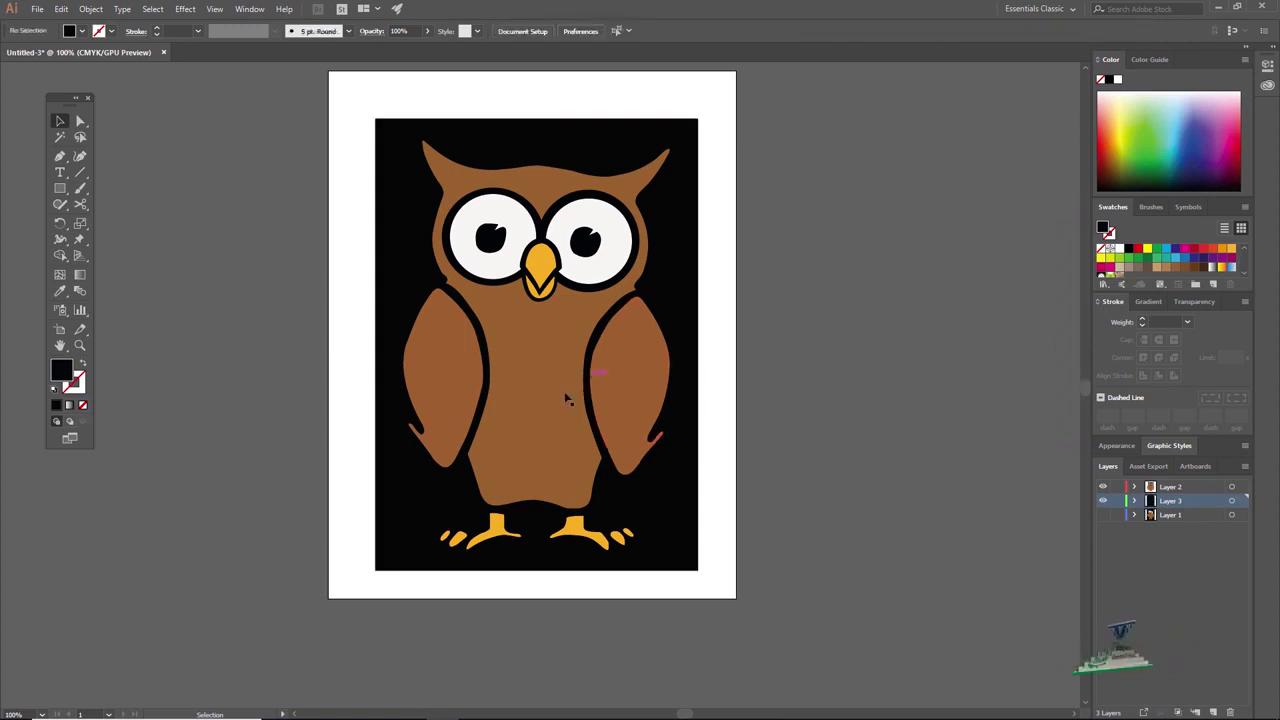
pyautogui.click(524, 420)
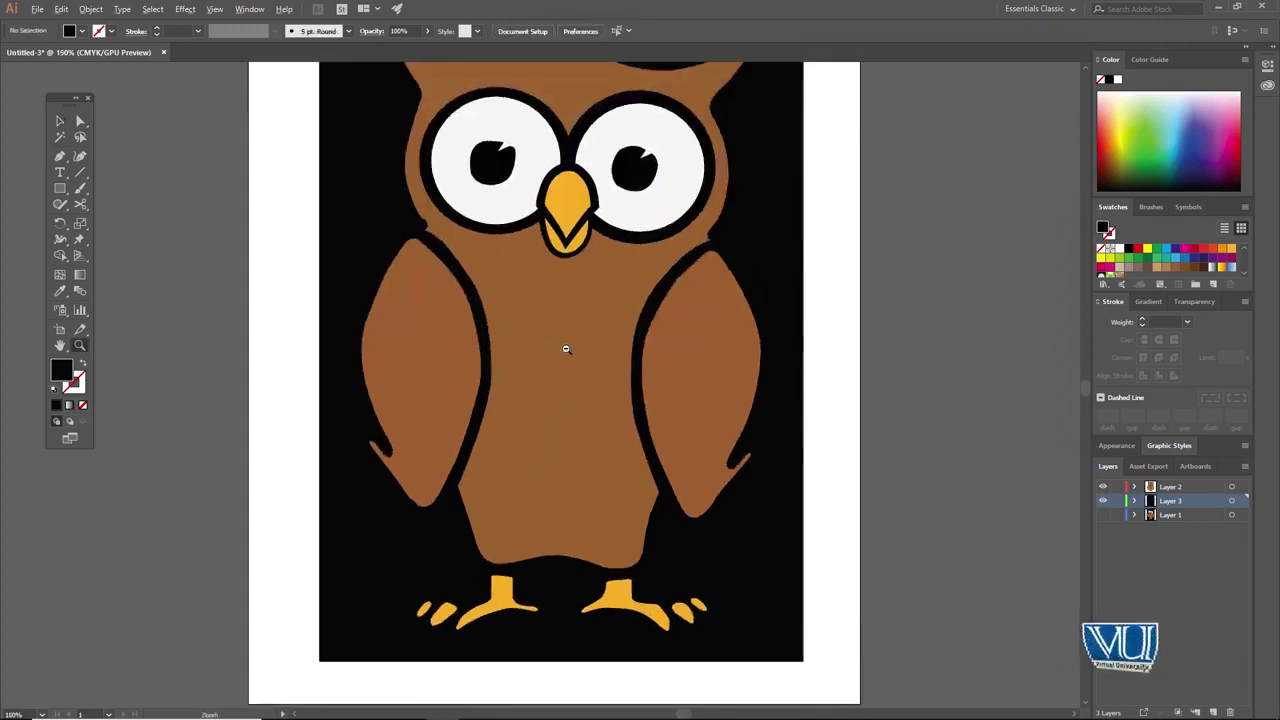